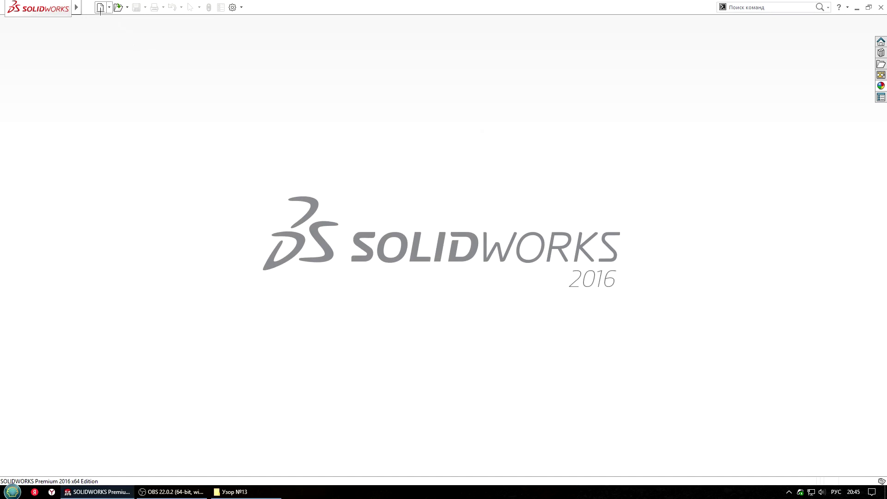
# Step: Create a new part and sketch a 200 mm diameter circle at the origin on the Front plane
pyautogui.click(100, 8)
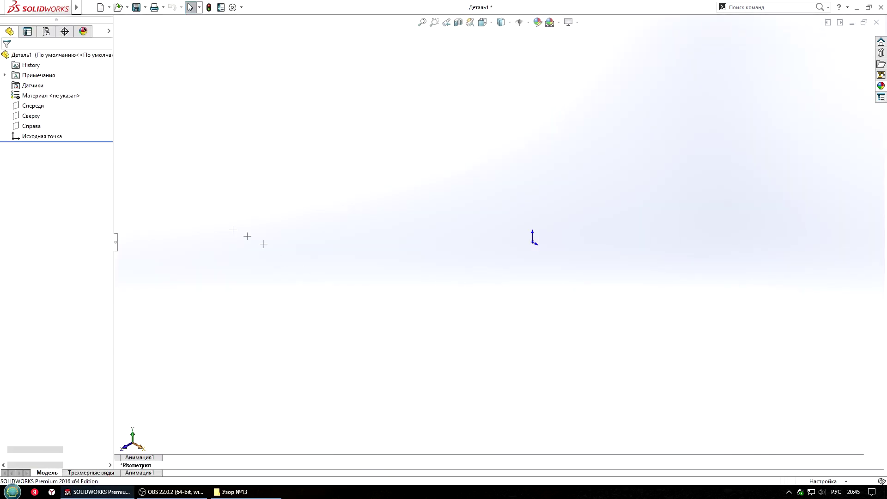
pyautogui.click(33, 106)
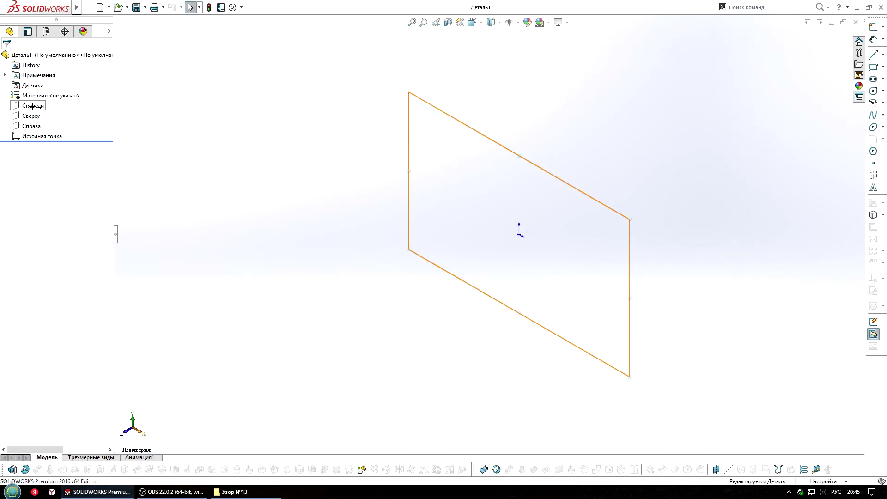
pyautogui.click(40, 94)
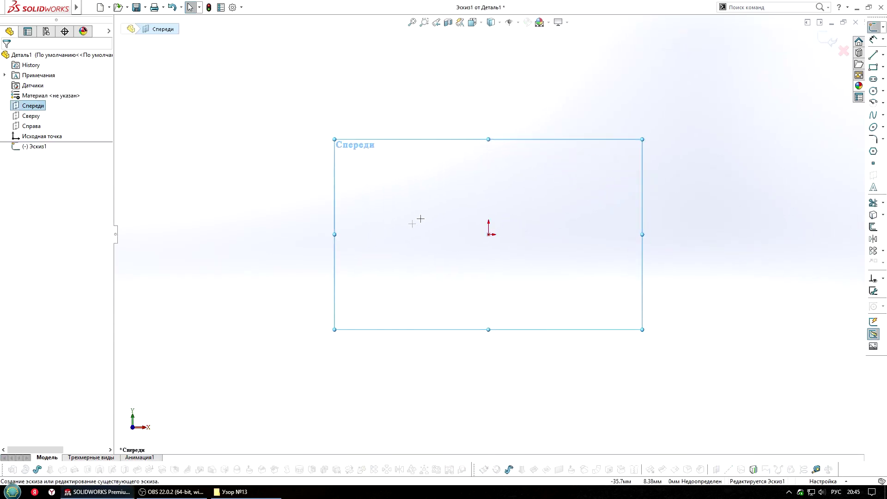
pyautogui.click(874, 91)
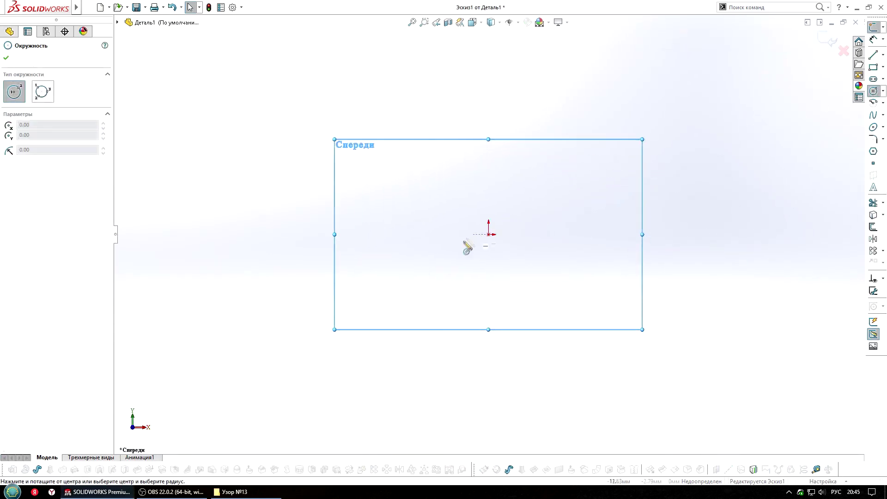
pyautogui.click(488, 234)
pyautogui.click(733, 263)
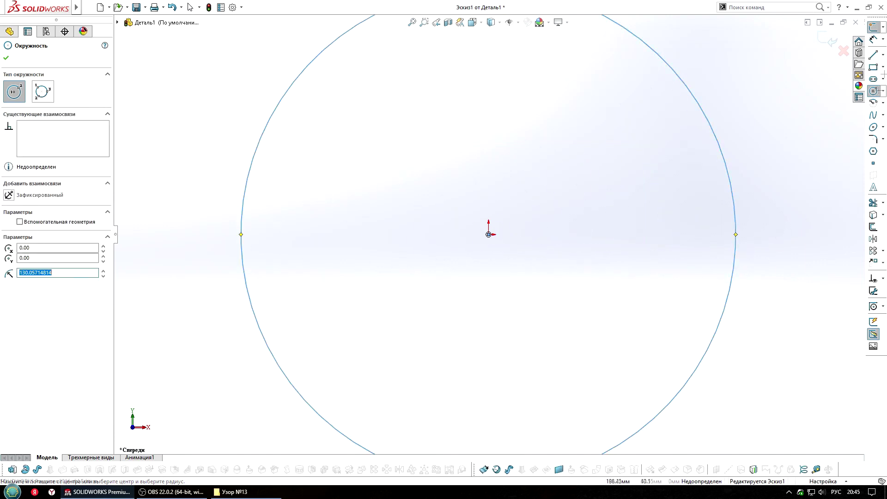
pyautogui.click(874, 40)
pyautogui.click(736, 226)
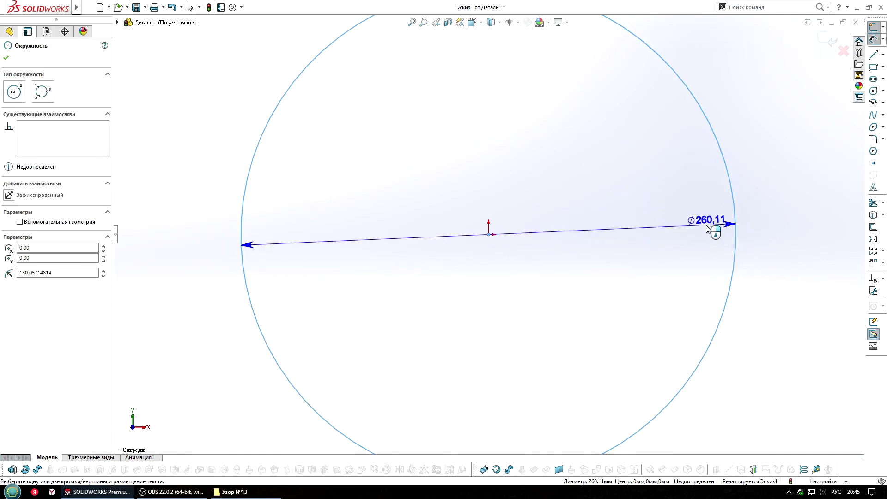
pyautogui.click(705, 225)
pyautogui.write('200')
pyautogui.press('Return')
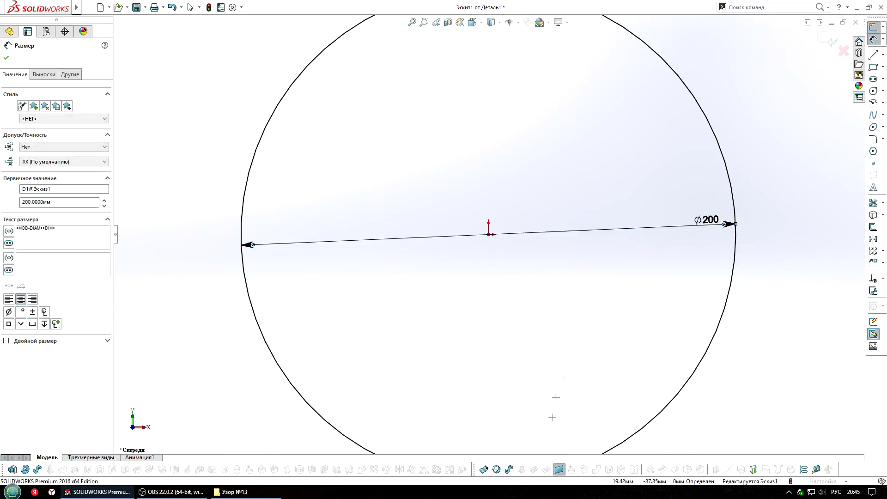
# Step: Turn the circle into a planar disc surface and bring up the photo's folder Узор №13
pyautogui.moveTo(556, 397); pyautogui.dragTo(578, 374, button='right')
pyautogui.click(824, 37)
pyautogui.press('f')
pyautogui.scroll(-1, 660, 206)
pyautogui.click(226, 492)
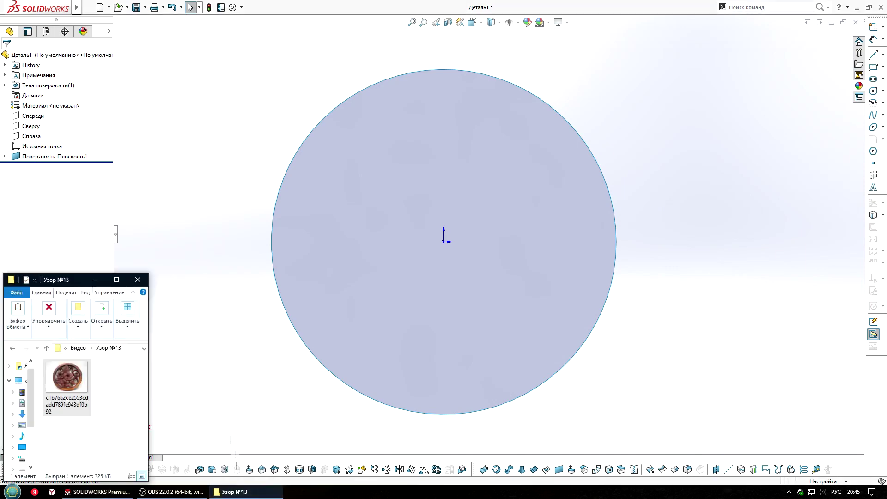
# Step: Drop the carved medallion photo onto the disc as a decal and open its advanced placement settings
pyautogui.moveTo(265, 325); pyautogui.dragTo(456, 265)
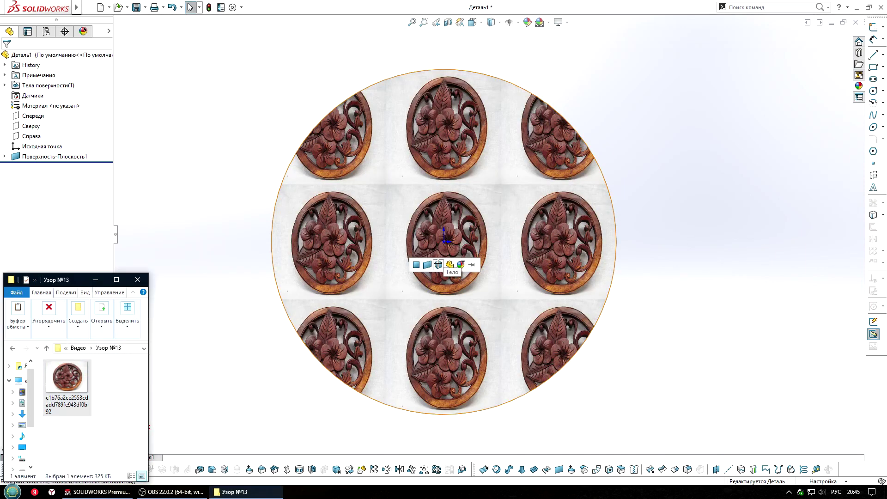
pyautogui.click(444, 264)
pyautogui.click(82, 31)
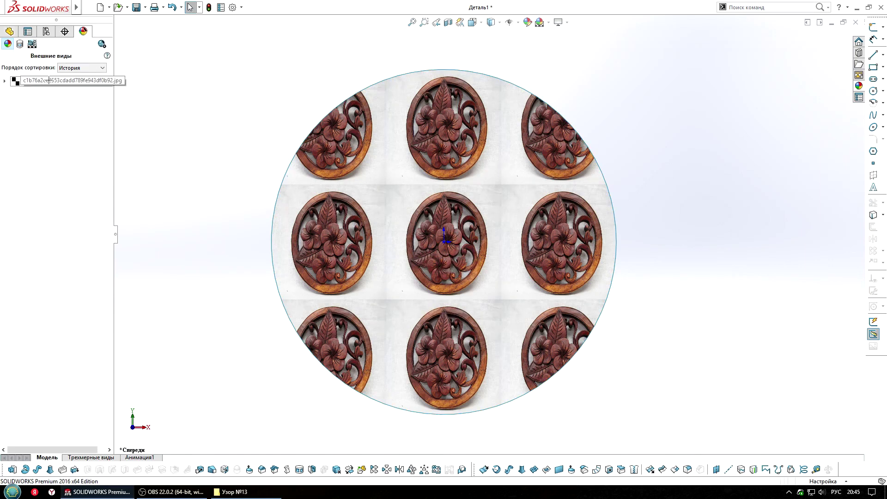
pyautogui.doubleClick(51, 81)
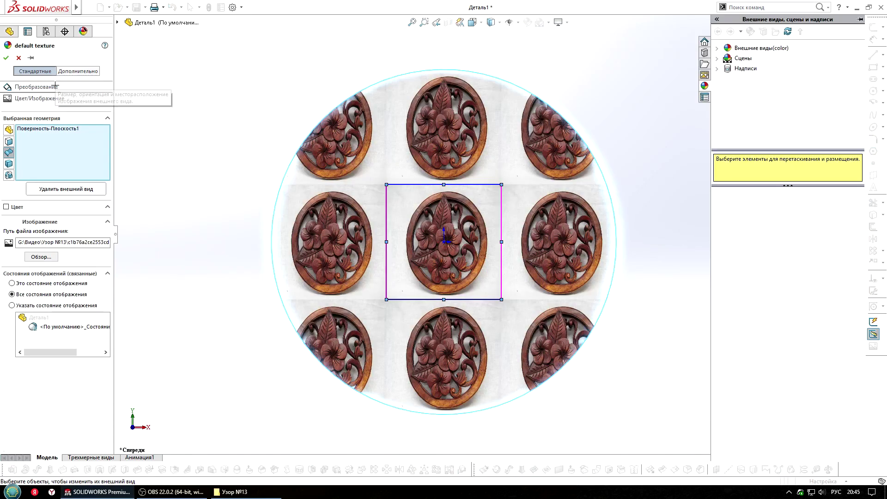
pyautogui.click(76, 71)
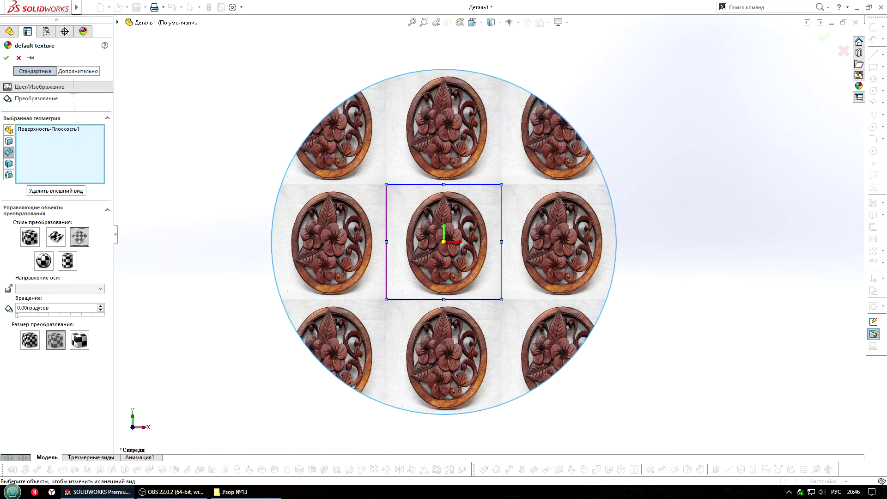
# Step: Stretch the decal handles so one medallion fills the disc, and accept the placement
pyautogui.moveTo(444, 185); pyautogui.dragTo(443, 44)
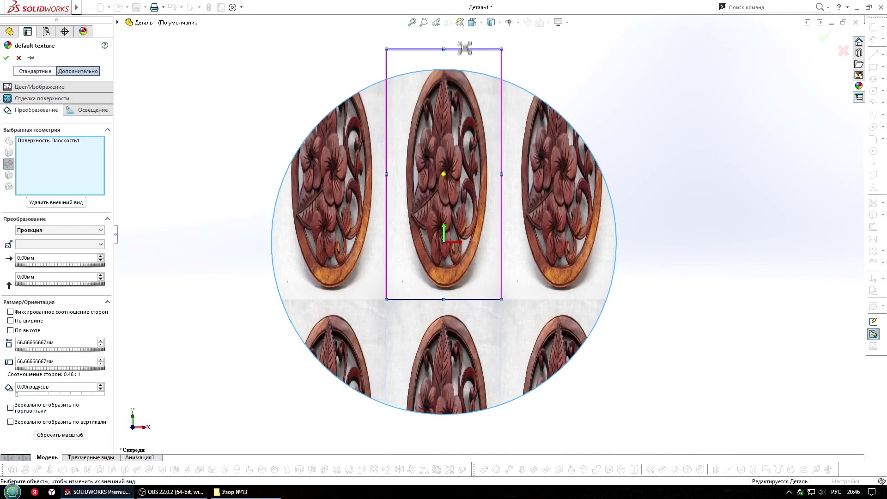
pyautogui.moveTo(442, 300); pyautogui.dragTo(443, 436)
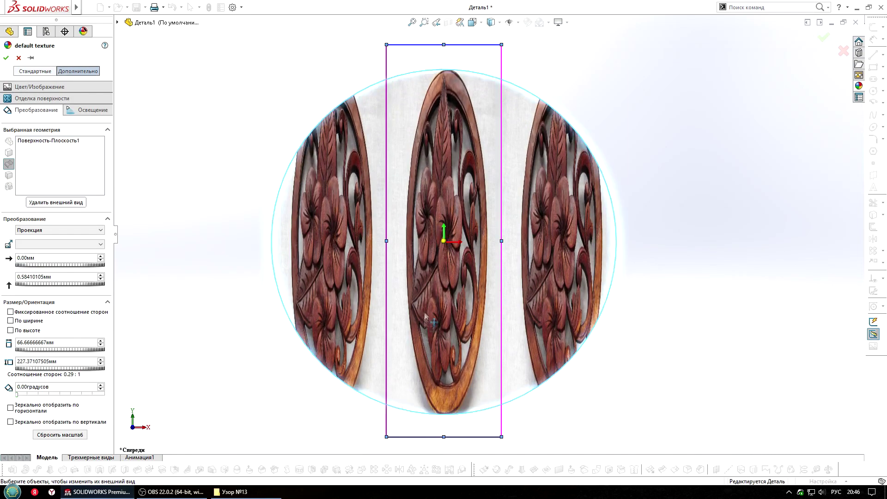
pyautogui.moveTo(386, 240); pyautogui.dragTo(222, 240)
pyautogui.moveTo(501, 240); pyautogui.dragTo(675, 241)
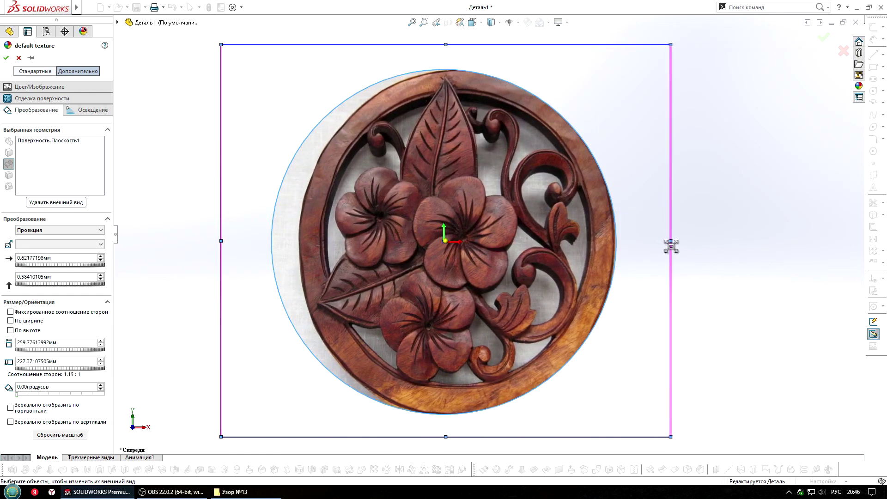
pyautogui.moveTo(221, 240); pyautogui.dragTo(181, 241)
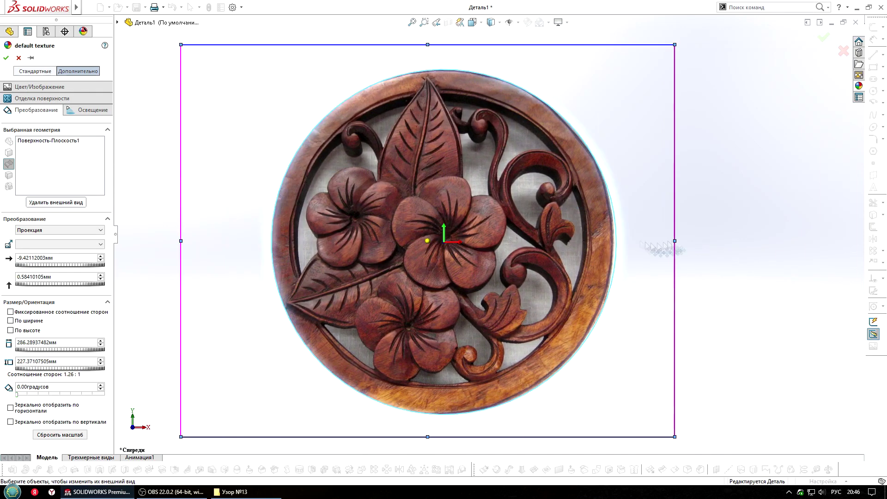
pyautogui.moveTo(674, 240); pyautogui.dragTo(680, 241)
pyautogui.moveTo(428, 436); pyautogui.dragTo(432, 442)
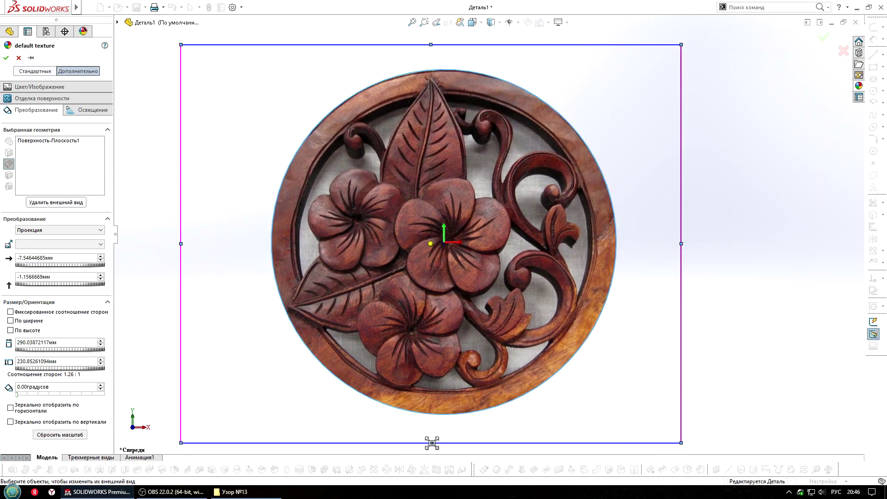
pyautogui.click(822, 38)
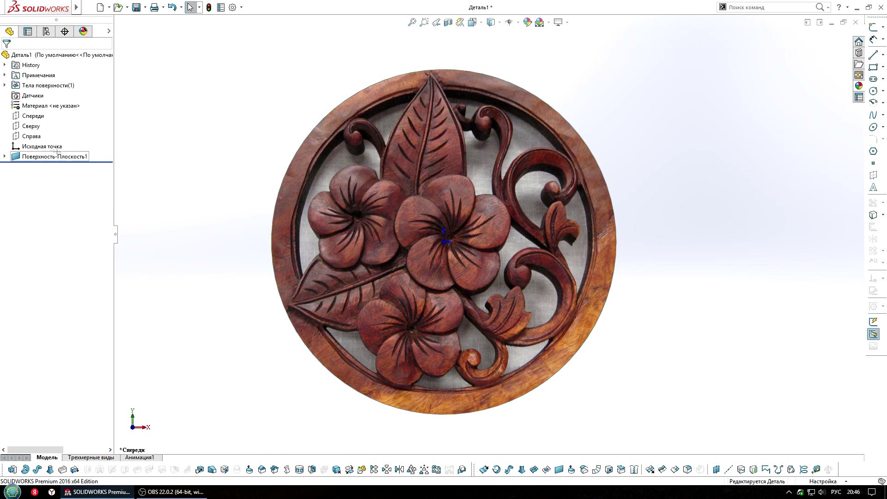
pyautogui.click(49, 116)
# Step: Sketch a circle along the photo's inner rim and convert the disc's outer edge
pyautogui.click(873, 91)
pyautogui.click(444, 241)
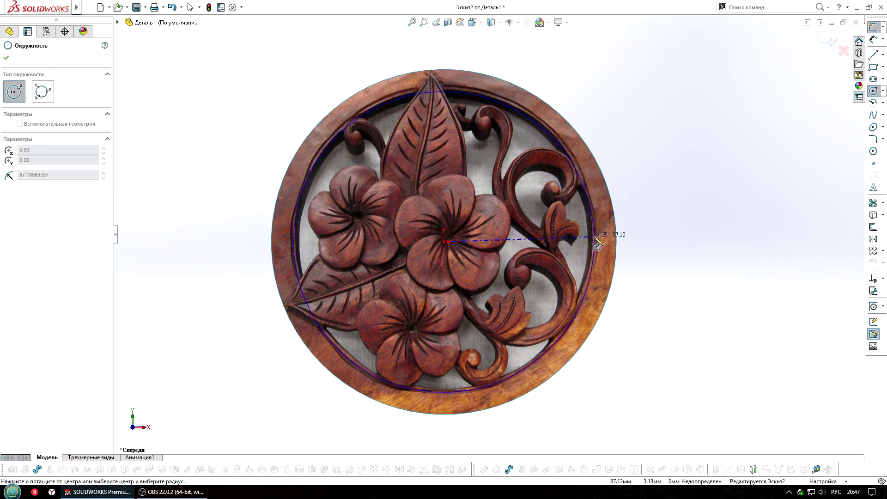
pyautogui.click(594, 241)
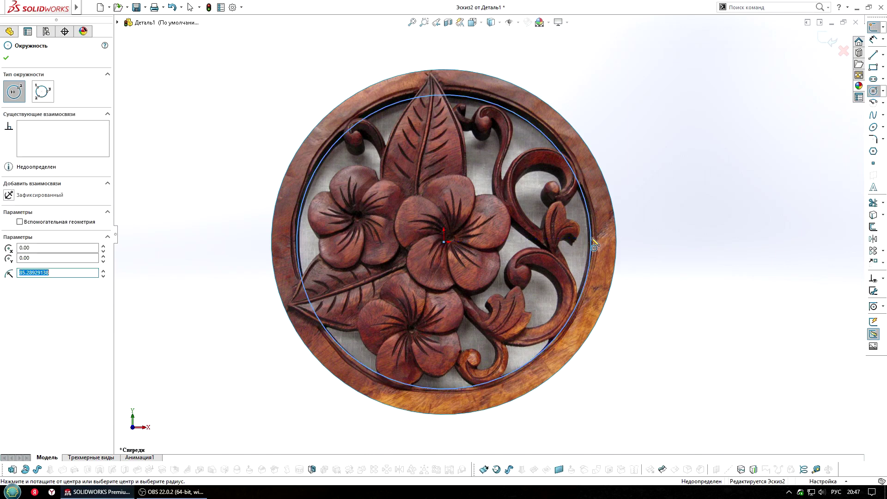
pyautogui.press('Escape')
pyautogui.click(298, 148)
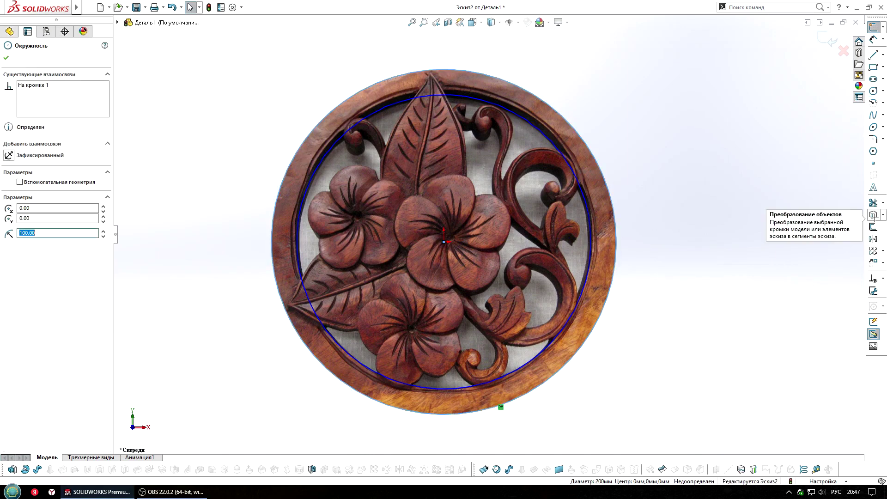
pyautogui.click(873, 215)
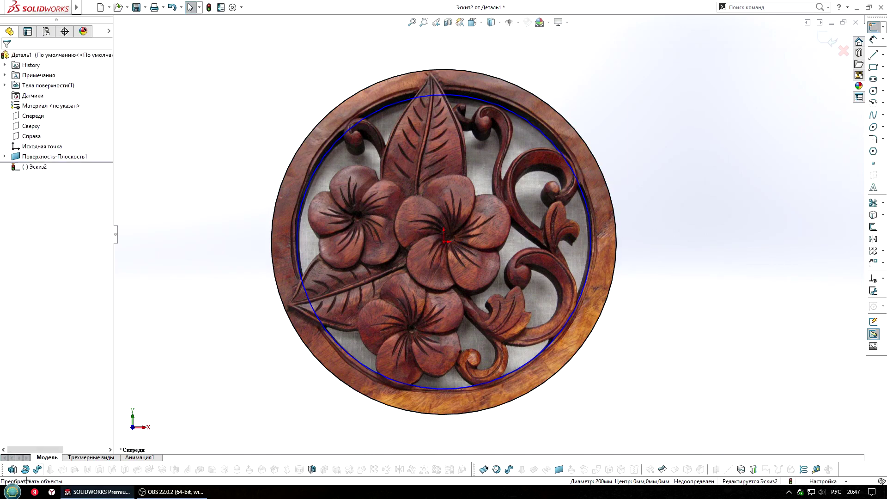
# Step: Extrude the ring between the two circles 6 mm as a boss
pyautogui.click(12, 469)
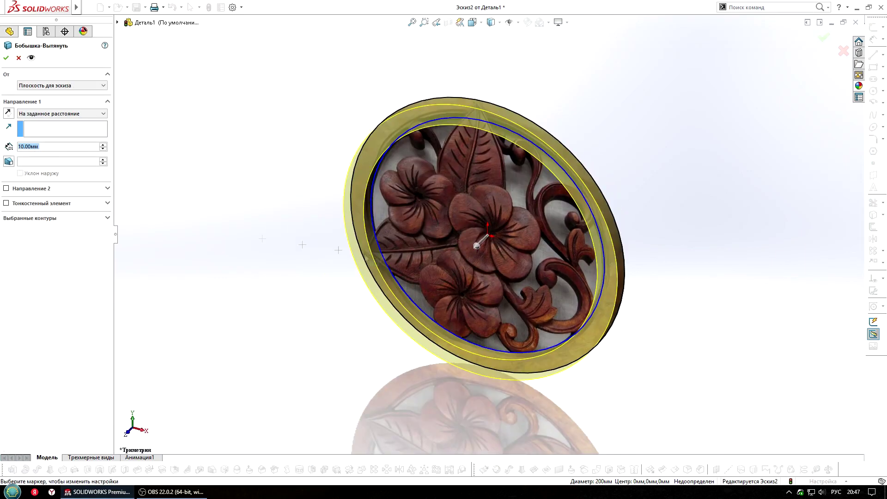
pyautogui.moveTo(338, 250); pyautogui.dragTo(363, 284, button='middle')
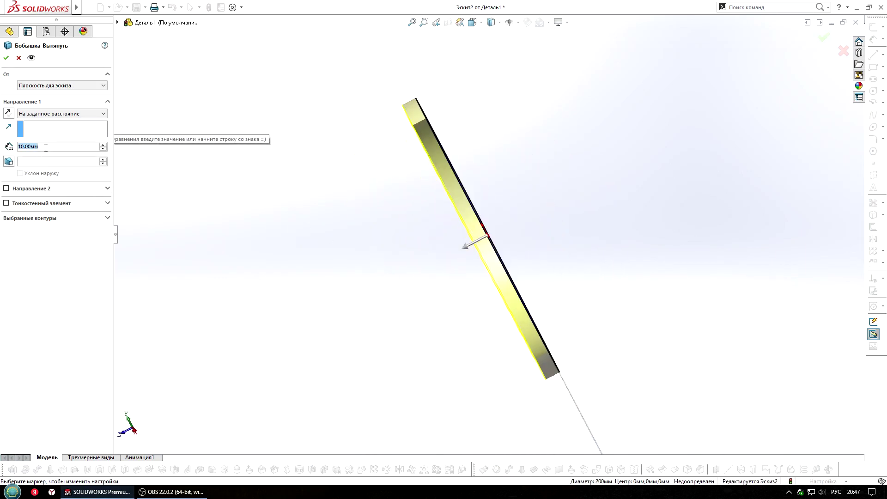
pyautogui.press('Return')
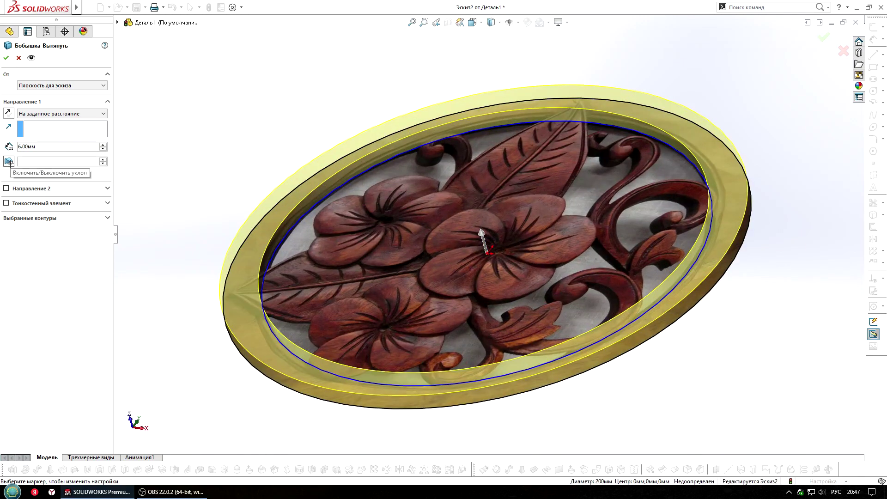
pyautogui.hotkey('ctrl', '1')
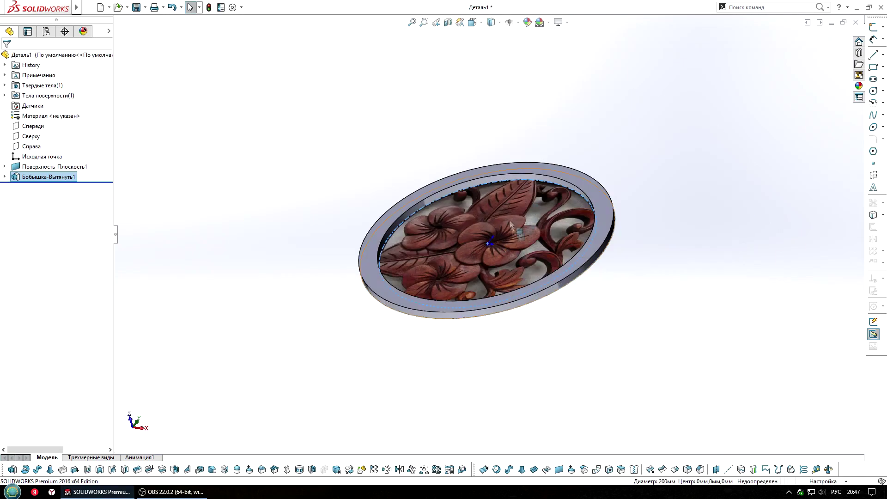
# Step: Trace a spiral spline around the lower-right carved curl on the Front plane
pyautogui.click(32, 126)
pyautogui.click(40, 114)
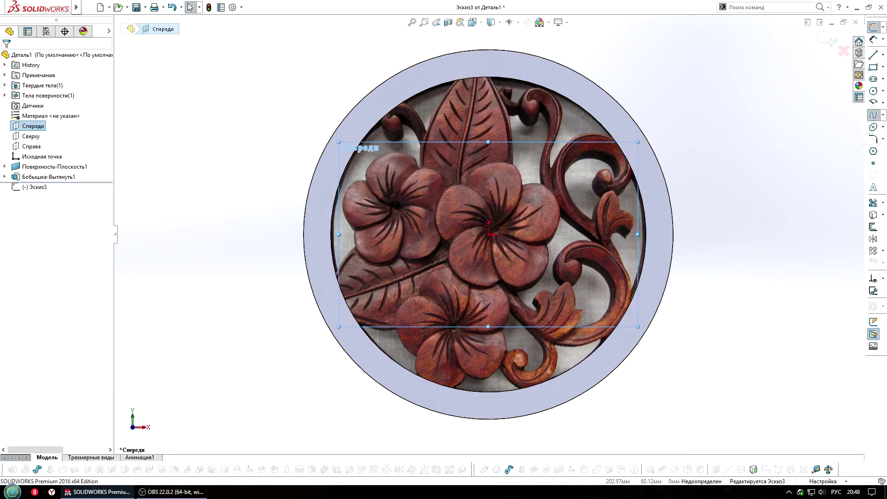
pyautogui.scroll(-3, 599, 403)
pyautogui.scroll(-3, 476, 295)
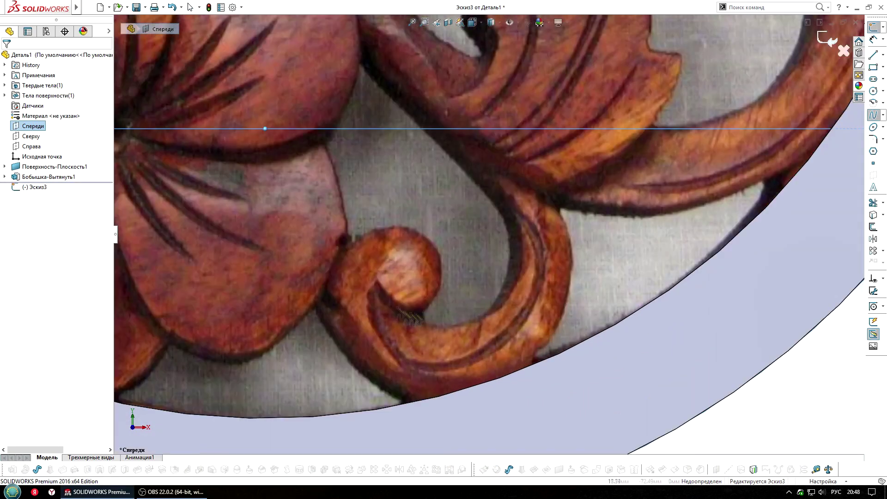
pyautogui.click(378, 283)
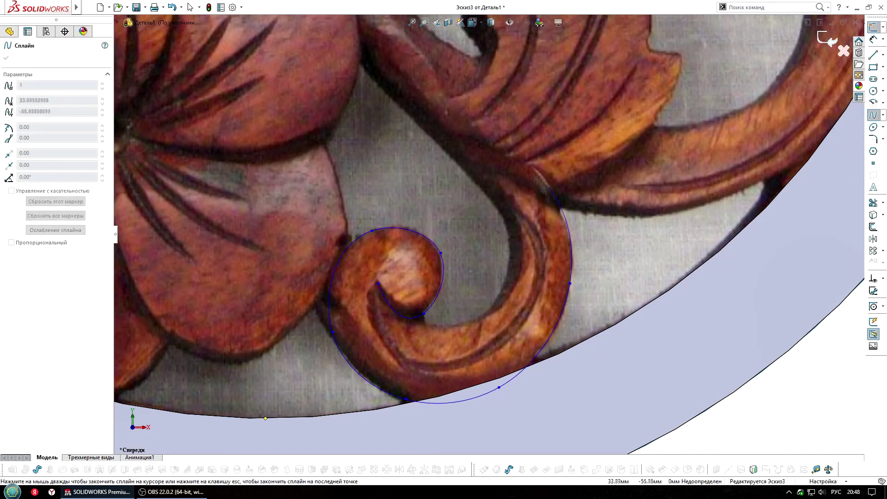
pyautogui.doubleClick(496, 137)
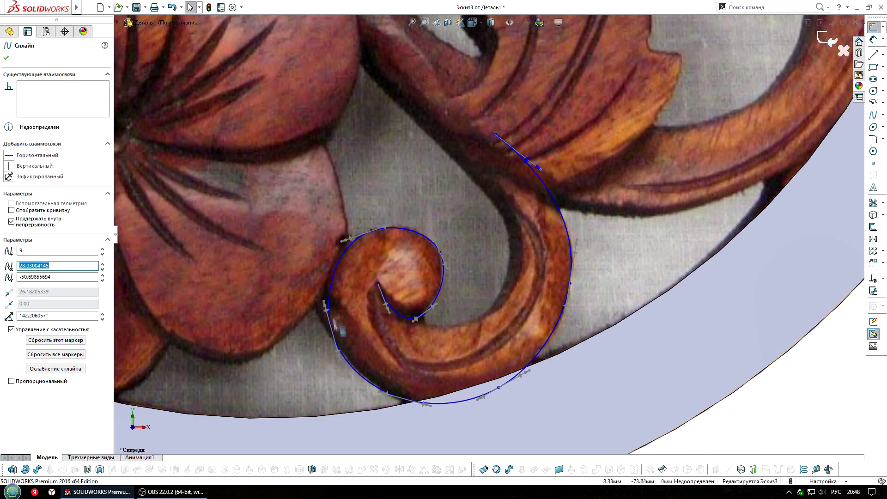
# Step: Move the spiral's inner point onto the curl's edge and exit sketch Эскиз3
pyautogui.click(322, 302)
pyautogui.click(376, 228)
pyautogui.scroll(-5, 414, 281)
pyautogui.click(422, 353)
pyautogui.click(344, 292)
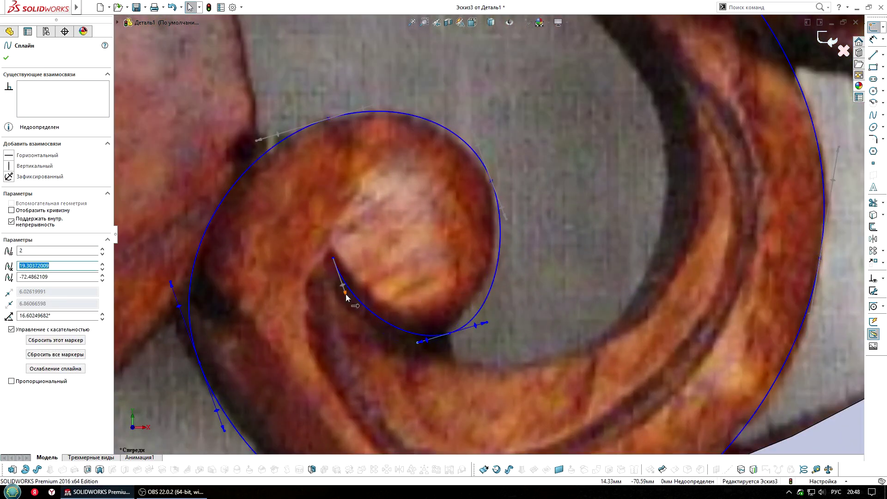
pyautogui.moveTo(462, 340); pyautogui.dragTo(486, 314)
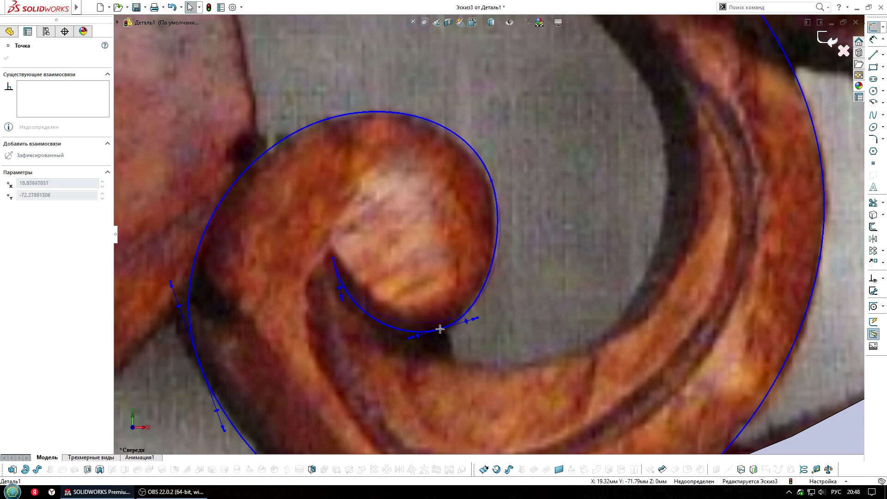
pyautogui.scroll(3, 487, 255)
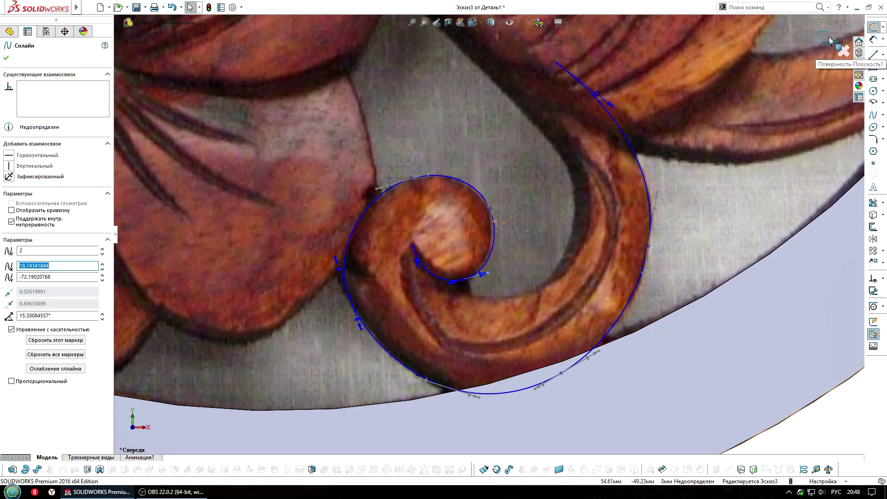
pyautogui.click(828, 45)
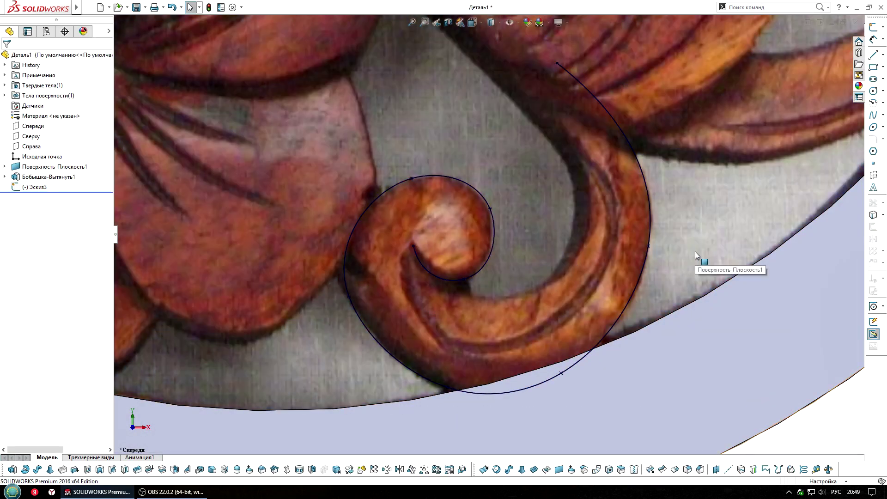
# Step: Draw a spline from the spiral's inner tip up the curl's inner edge and bend it to fit
pyautogui.click(40, 126)
pyautogui.click(872, 115)
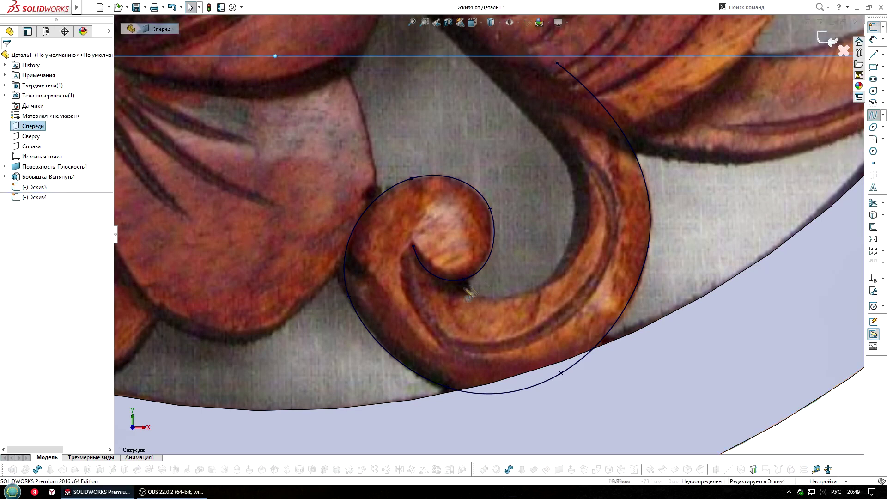
pyautogui.click(460, 265)
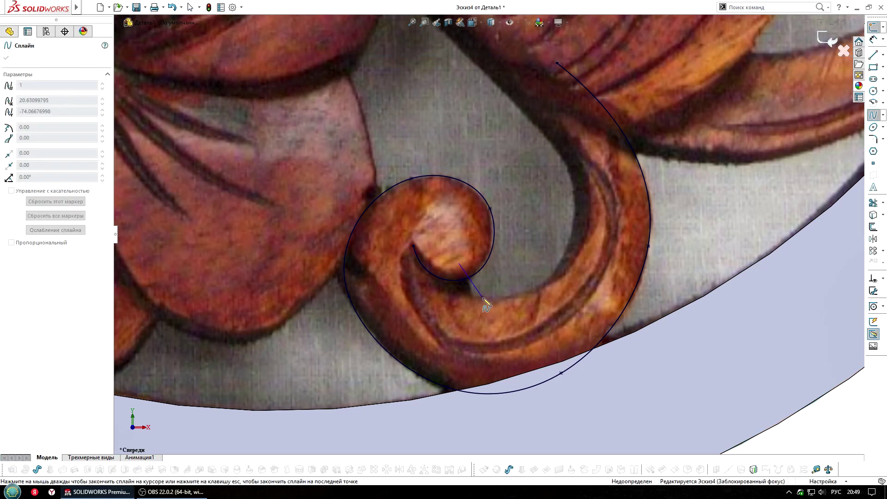
pyautogui.doubleClick(518, 84)
pyautogui.press('Escape')
pyautogui.click(578, 244)
pyautogui.moveTo(593, 221); pyautogui.dragTo(603, 212)
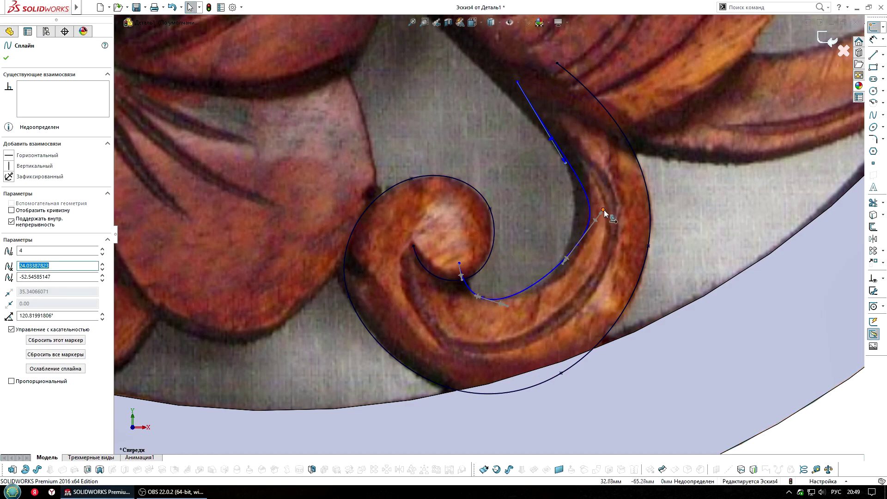
# Step: Adjust the inner spline's start and upper end points, then exit sketch Эскиз4
pyautogui.scroll(-3, 513, 255)
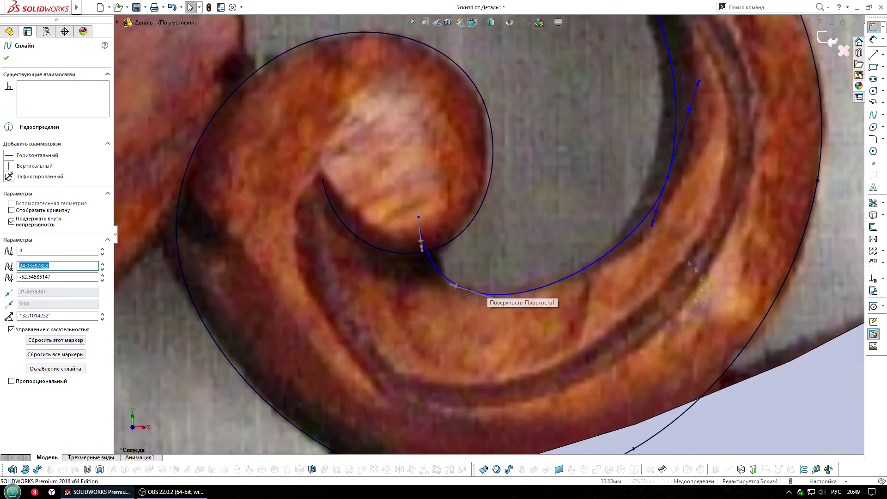
pyautogui.scroll(2, 571, 213)
pyautogui.click(580, 200)
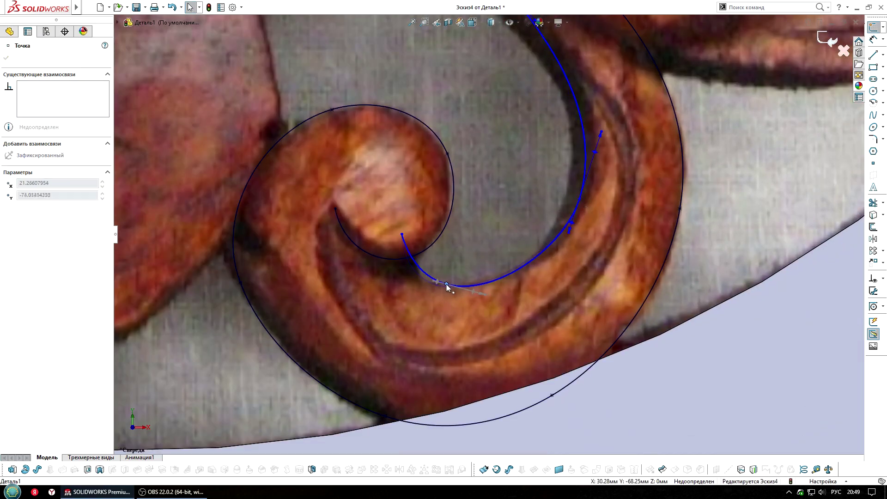
pyautogui.click(447, 286)
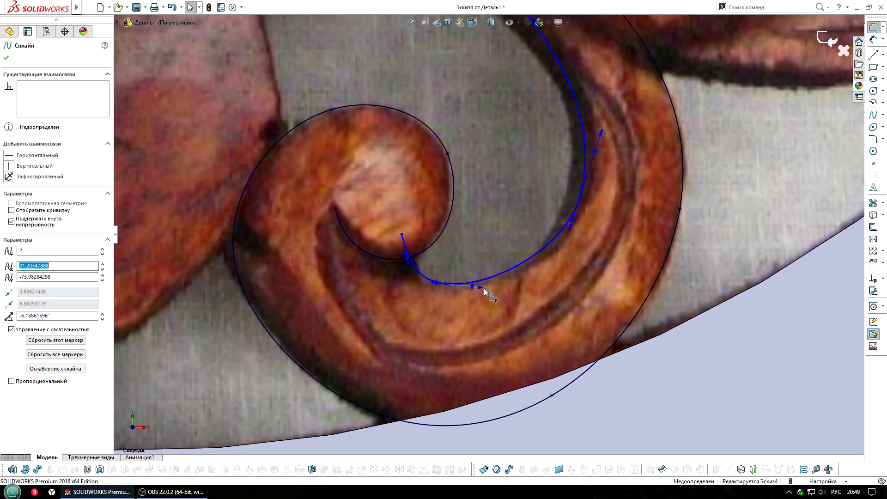
pyautogui.scroll(3, 567, 245)
pyautogui.scroll(-4, 483, 151)
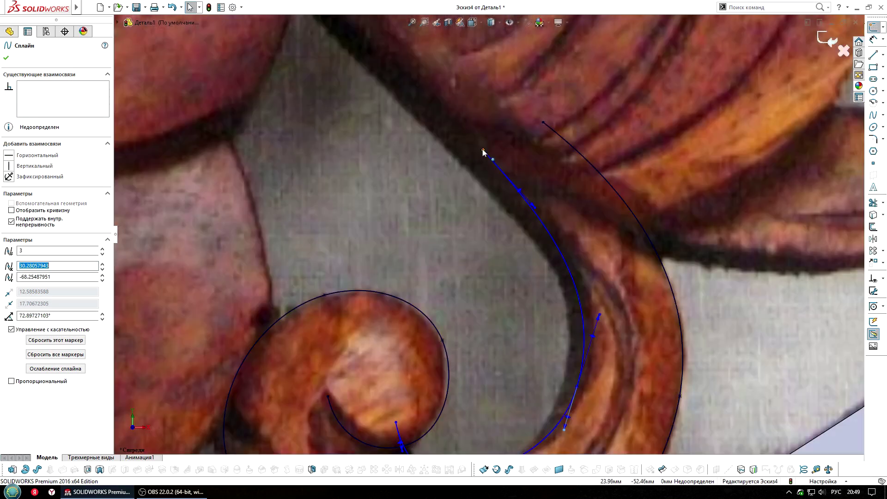
pyautogui.click(491, 158)
pyautogui.scroll(3, 492, 161)
pyautogui.scroll(3, 633, 208)
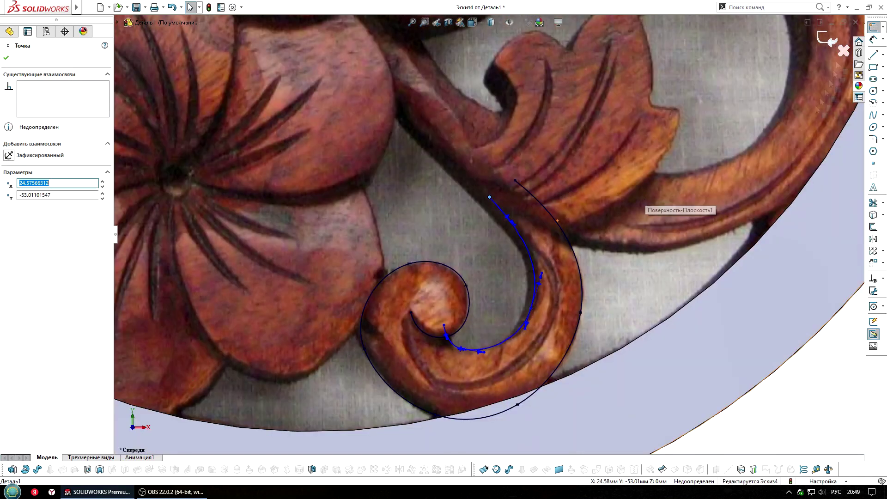
pyautogui.hotkey('ctrl', 'b')
pyautogui.scroll(-4, 553, 204)
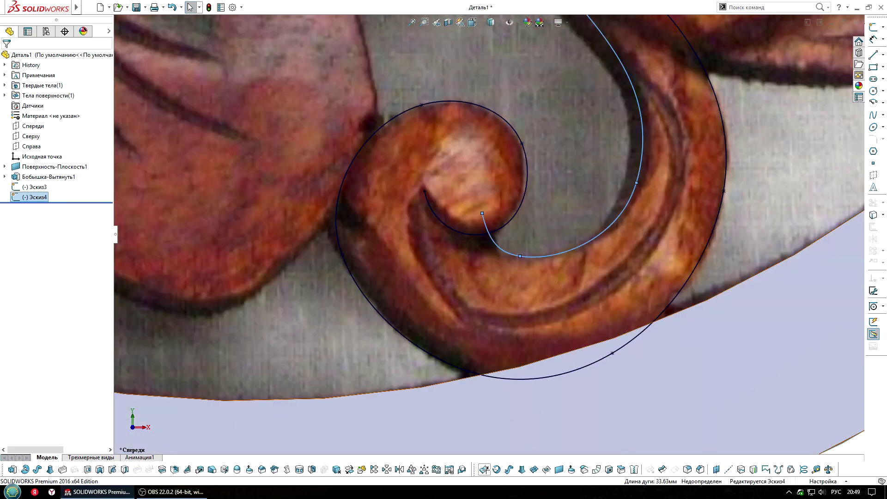
pyautogui.click(13, 469)
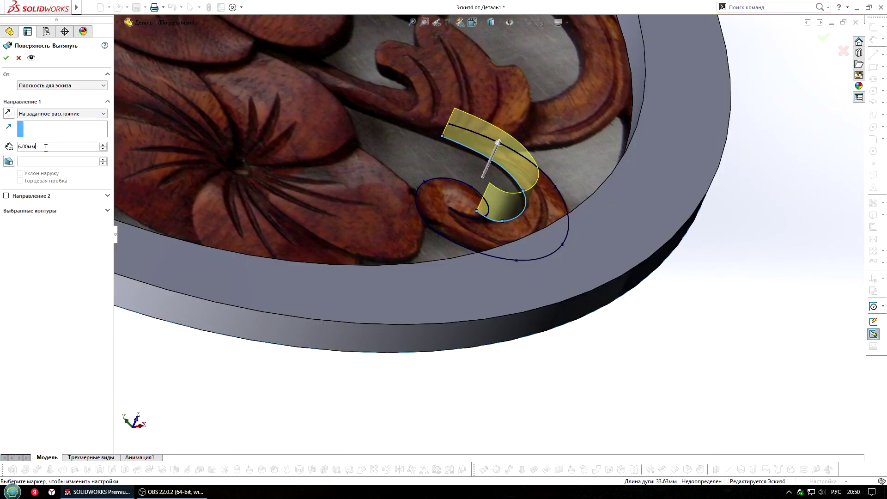
# Step: Extrude the inner spline as a 6 mm surface, then draw vertical guide lines from spiral points in a 3D sketch
pyautogui.press('Return')
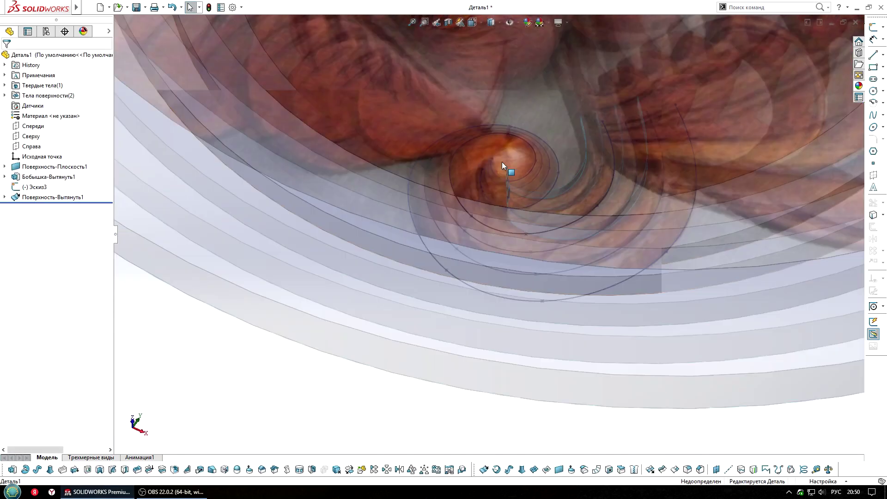
pyautogui.scroll(-5, 501, 161)
pyautogui.click(834, 40)
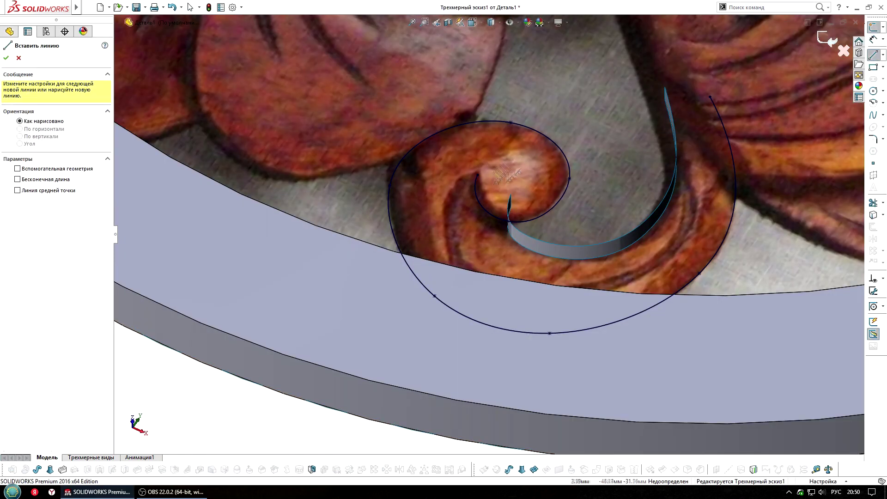
pyautogui.click(477, 174)
pyautogui.moveTo(528, 221); pyautogui.dragTo(528, 190)
pyautogui.moveTo(564, 154); pyautogui.dragTo(564, 112)
pyautogui.moveTo(451, 127); pyautogui.dragTo(451, 91)
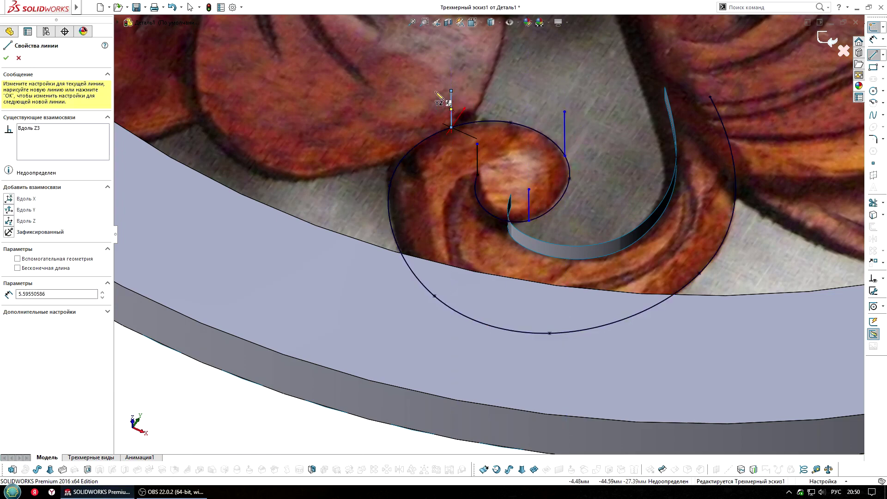
pyautogui.moveTo(526, 332); pyautogui.dragTo(526, 296)
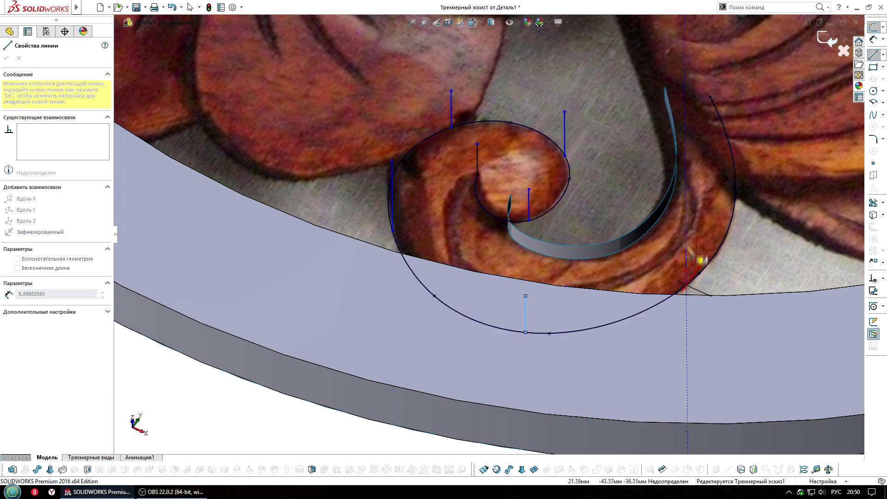
pyautogui.moveTo(711, 98); pyautogui.dragTo(711, 74)
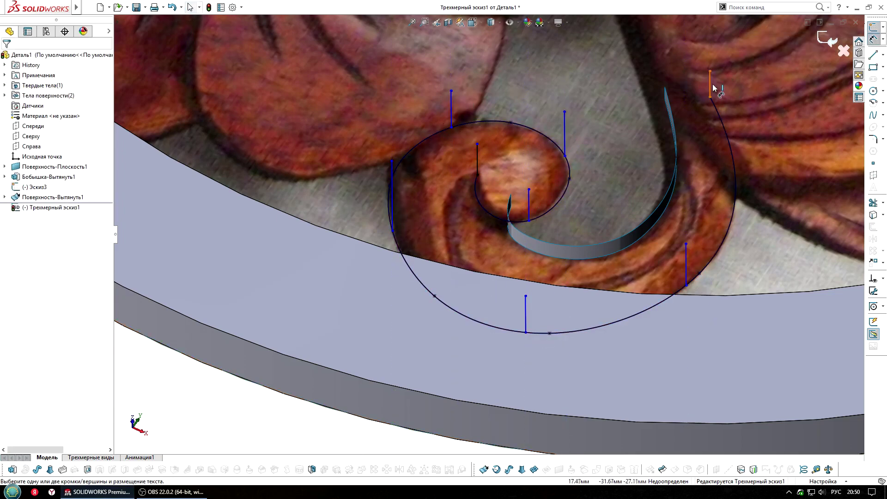
# Step: Dimension the short top guide line at 2 mm and the outer-end line at 8 mm
pyautogui.scroll(3, 672, 392)
pyautogui.click(672, 393)
pyautogui.write('2')
pyautogui.press('Return')
pyautogui.click(625, 254)
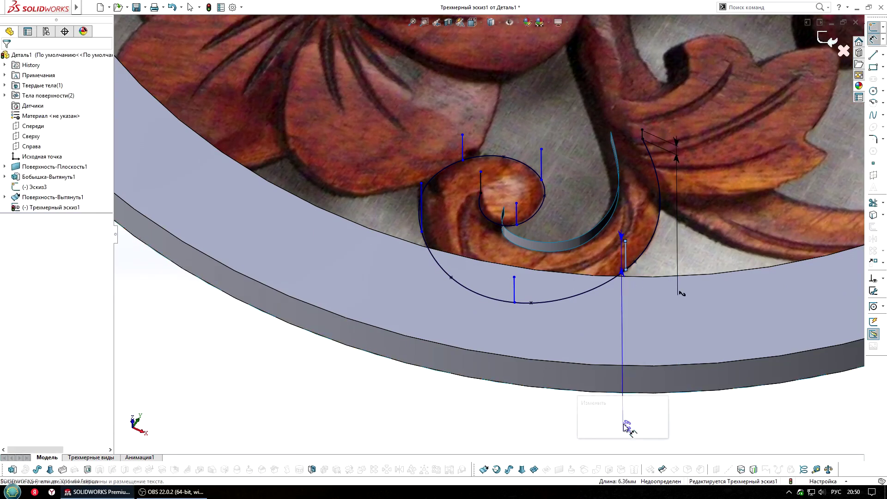
pyautogui.click(481, 182)
pyautogui.click(368, 129)
pyautogui.write('8')
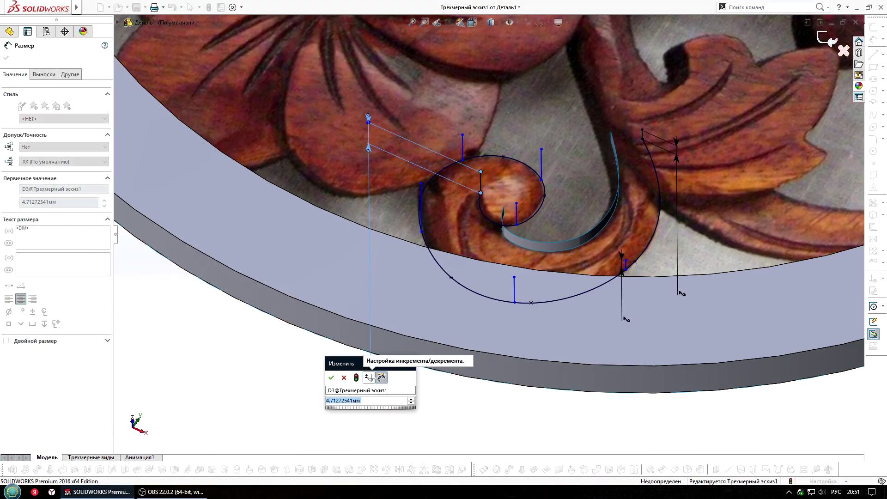
pyautogui.click(361, 368)
pyautogui.scroll(-3, 502, 206)
pyautogui.scroll(3, 502, 205)
pyautogui.scroll(-2, 490, 231)
# Step: Dimension the remaining vertical guide lines and finish 3D sketch Трехмерный эскиз1
pyautogui.click(392, 418)
pyautogui.click(509, 176)
pyautogui.click(444, 397)
pyautogui.press('Return')
pyautogui.click(428, 157)
pyautogui.click(414, 423)
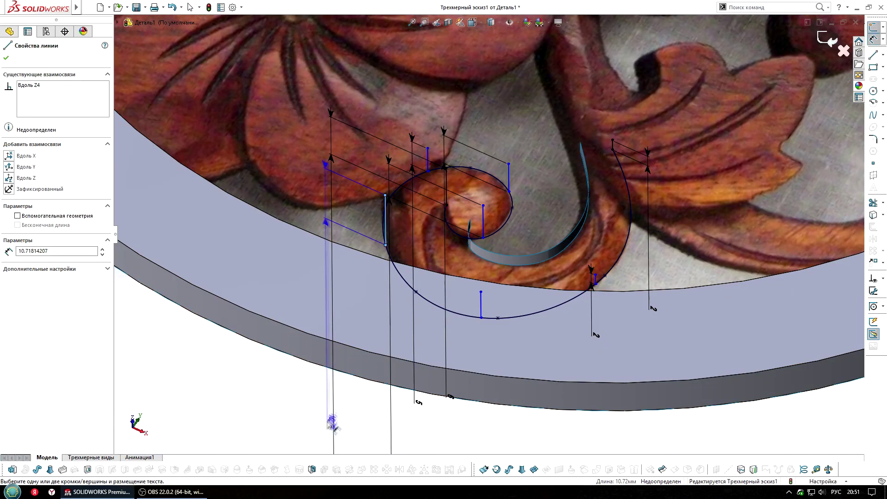
pyautogui.press('Return')
pyautogui.click(481, 305)
pyautogui.click(508, 418)
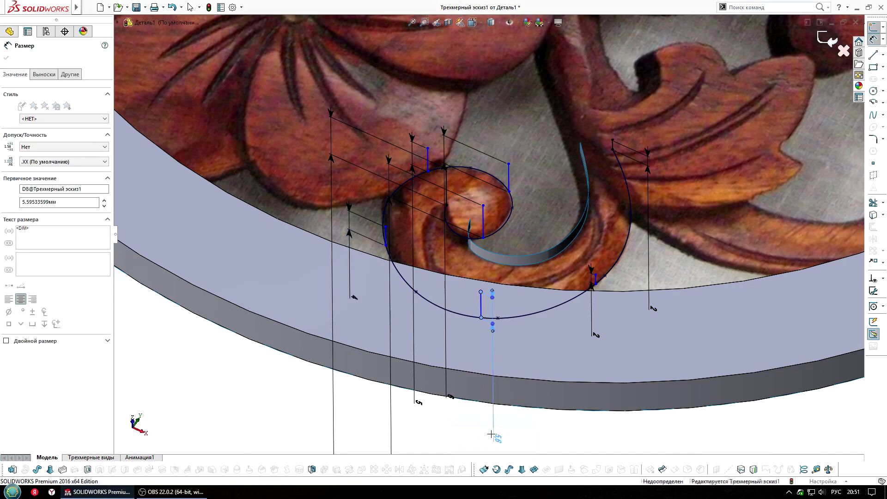
pyautogui.press('Return')
pyautogui.click(826, 39)
pyautogui.click(535, 469)
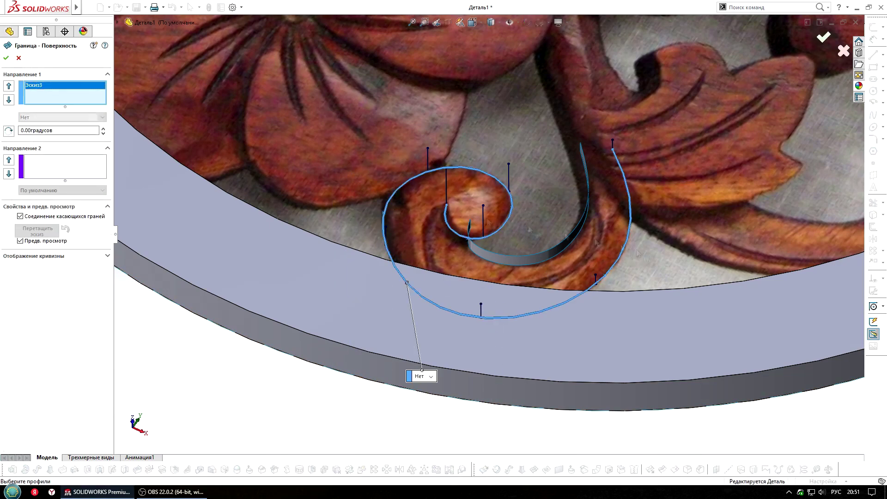
# Step: Create a boundary surface from the spiral Эскиз3 using seven vertical lines as second-direction curves
pyautogui.scroll(-3, 437, 181)
pyautogui.click(438, 182)
pyautogui.click(492, 221)
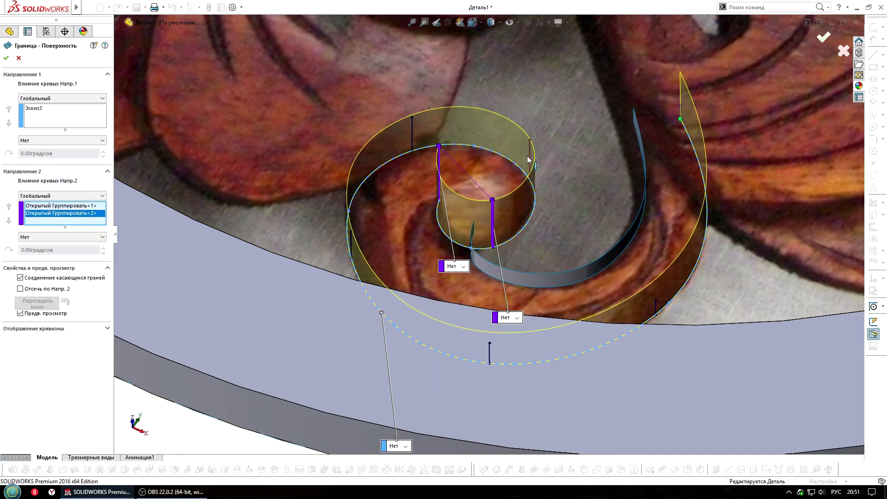
pyautogui.click(529, 157)
pyautogui.click(412, 134)
pyautogui.click(351, 244)
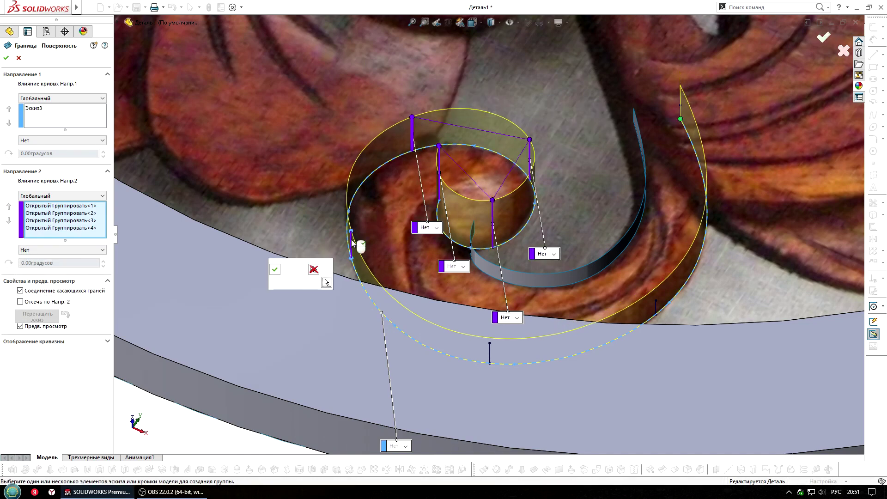
pyautogui.click(490, 354)
pyautogui.click(656, 307)
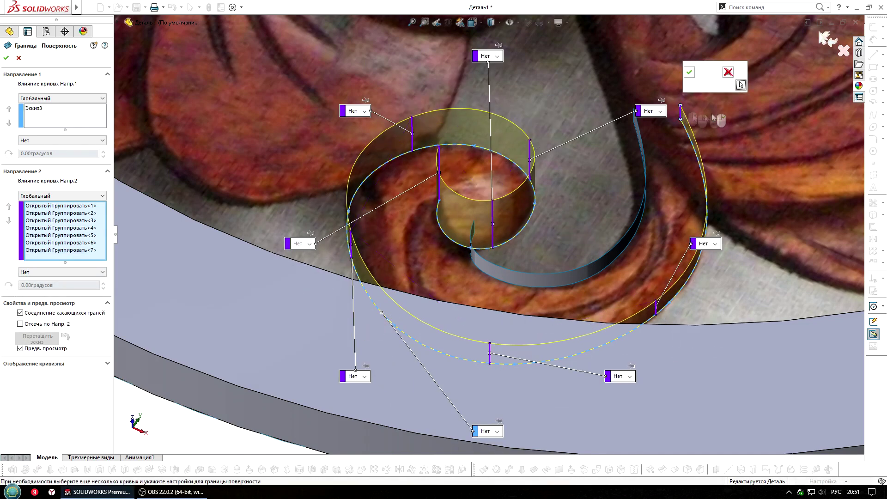
pyautogui.click(689, 73)
# Step: Hide the rim boss body and begin a new 3D sketch spline along the spiral
pyautogui.rightClick(655, 351)
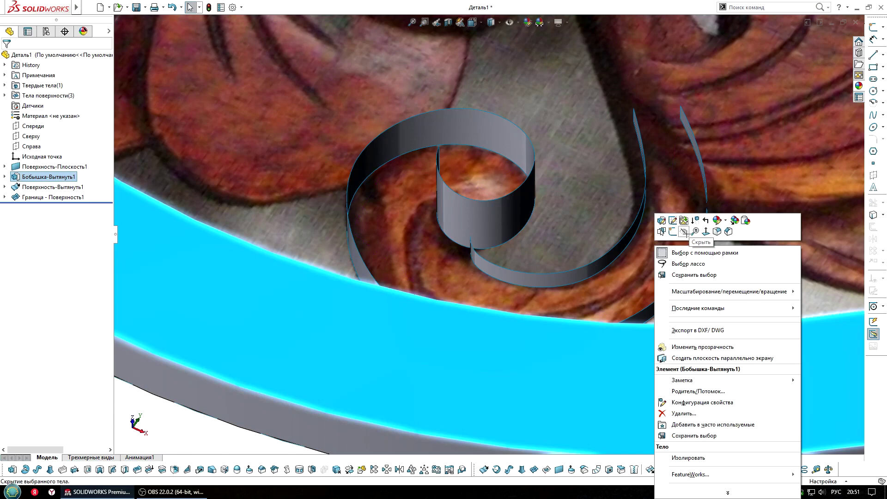
pyautogui.click(685, 232)
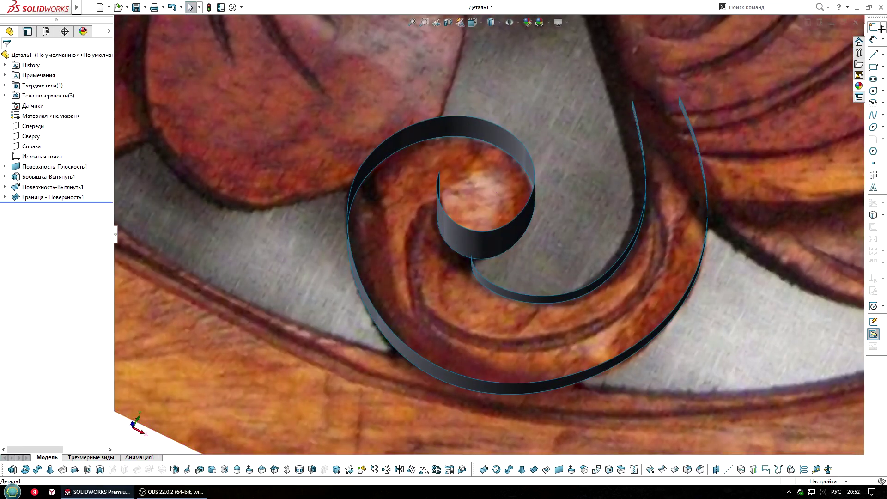
pyautogui.click(822, 44)
pyautogui.click(873, 115)
pyautogui.scroll(-3, 471, 238)
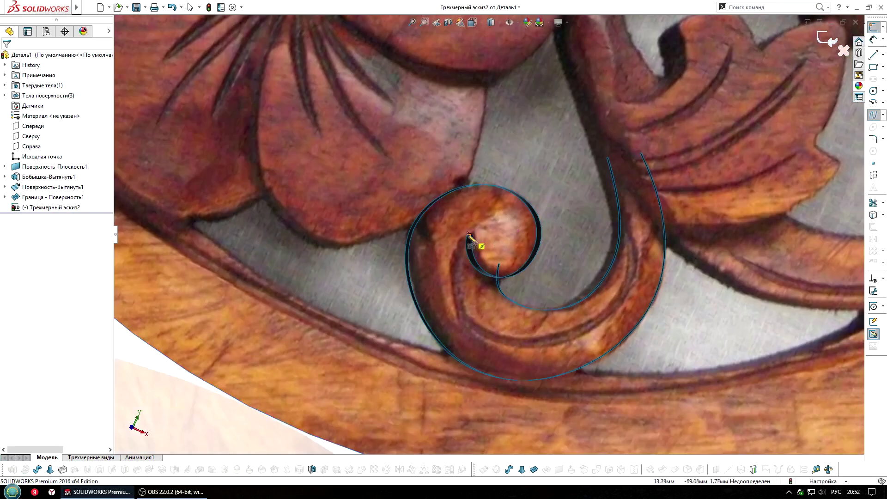
# Step: Trace a spline along the spiral curl in 3D Sketch2
pyautogui.click(468, 235)
pyautogui.doubleClick(629, 160)
pyautogui.scroll(3, 613, 247)
pyautogui.scroll(5, 613, 247)
pyautogui.scroll(-8, 446, 175)
pyautogui.scroll(-3, 446, 175)
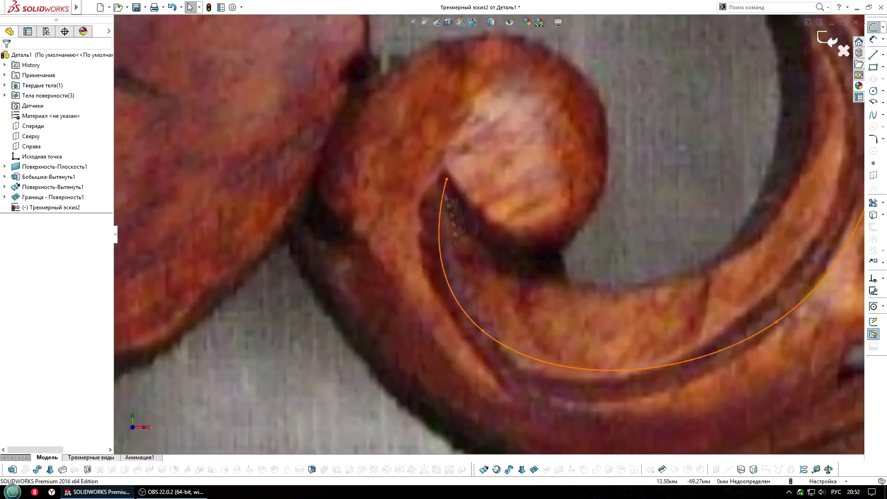
# Step: Select the spiral spline and several of its points to inspect them for editing
pyautogui.click(426, 233)
pyautogui.click(471, 342)
pyautogui.scroll(2, 475, 339)
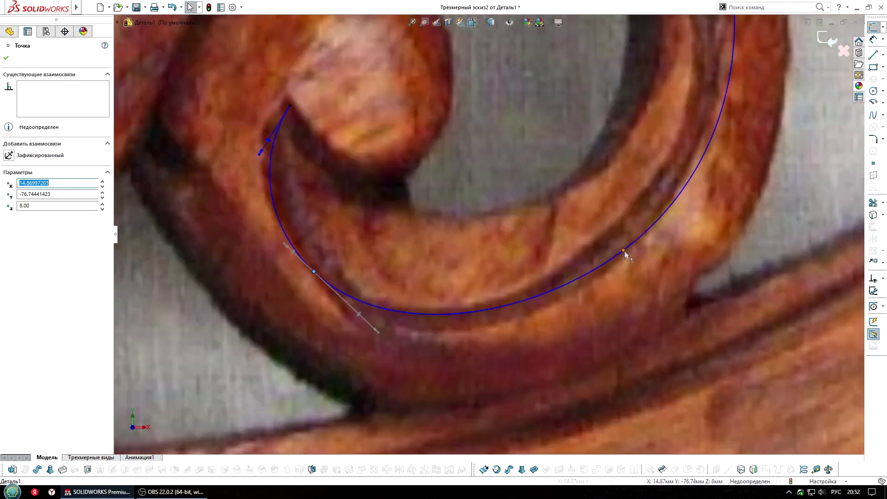
pyautogui.scroll(4, 475, 339)
pyautogui.scroll(-4, 560, 174)
pyautogui.click(554, 169)
pyautogui.click(376, 207)
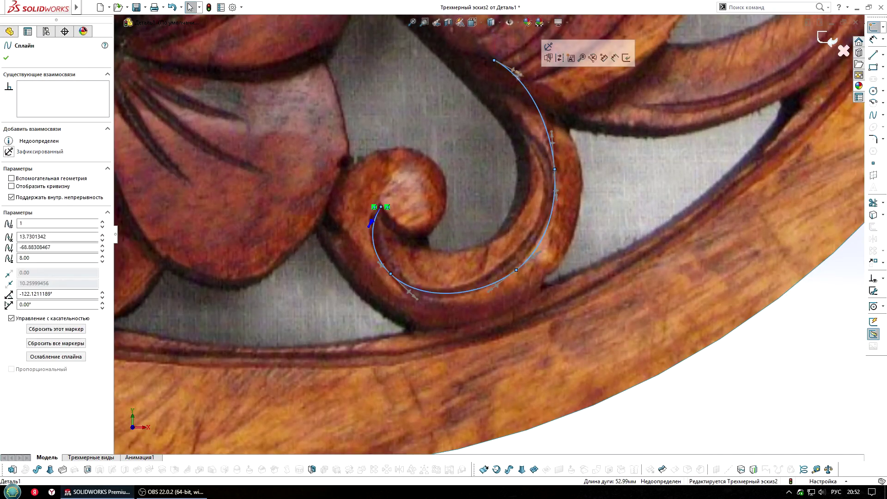
pyautogui.moveTo(376, 207); pyautogui.dragTo(517, 72, button='middle')
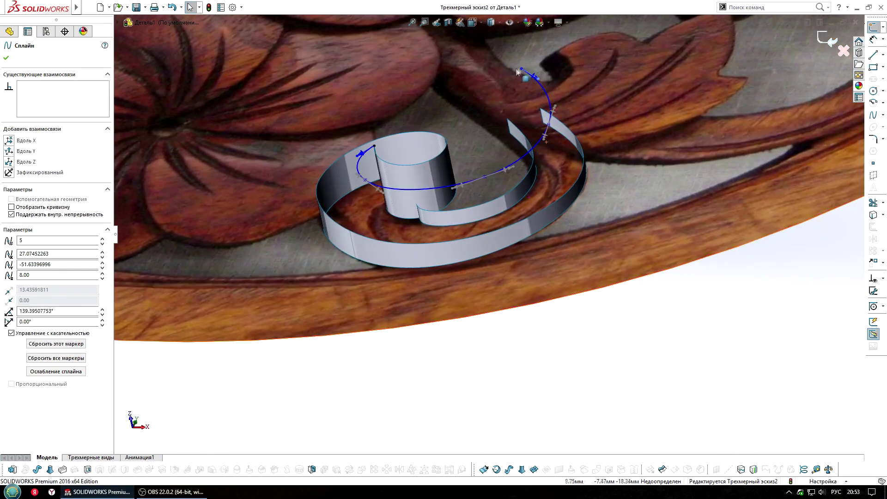
# Step: Raise four selected spline points in Z with Move Entities
pyautogui.click(365, 179)
pyautogui.keyDown('ctrl'); pyautogui.click(484, 176); pyautogui.keyUp('ctrl')
pyautogui.keyDown('ctrl'); pyautogui.click(548, 124); pyautogui.keyUp('ctrl')
pyautogui.keyDown('ctrl'); pyautogui.click(522, 69); pyautogui.keyUp('ctrl')
pyautogui.click(872, 262)
pyautogui.click(550, 136)
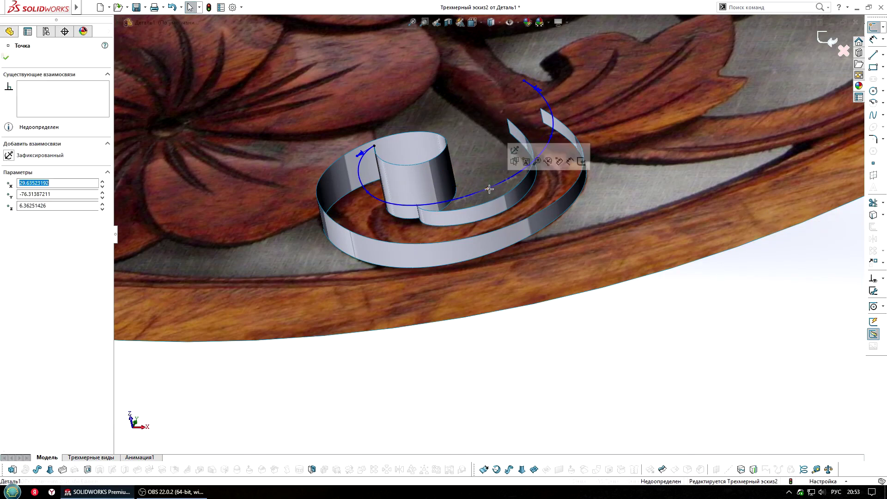
pyautogui.moveTo(549, 123); pyautogui.dragTo(547, 113)
pyautogui.moveTo(548, 114); pyautogui.dragTo(517, 139, button='middle')
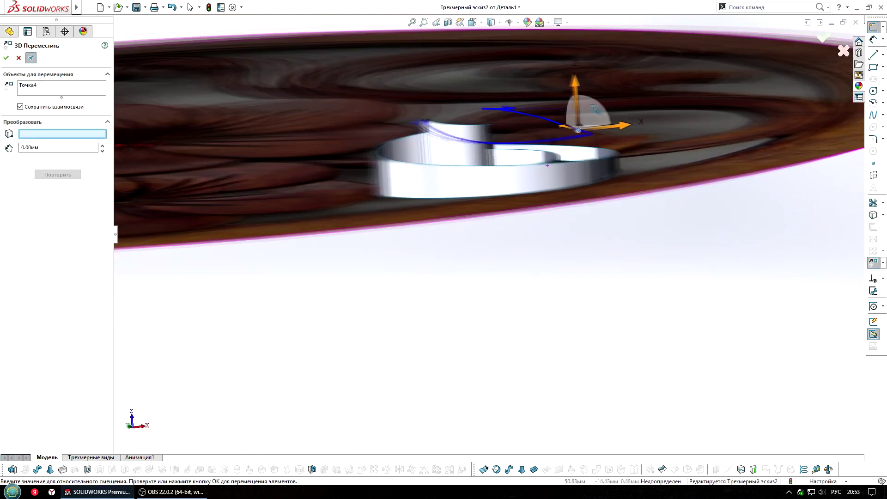
pyautogui.click(487, 106)
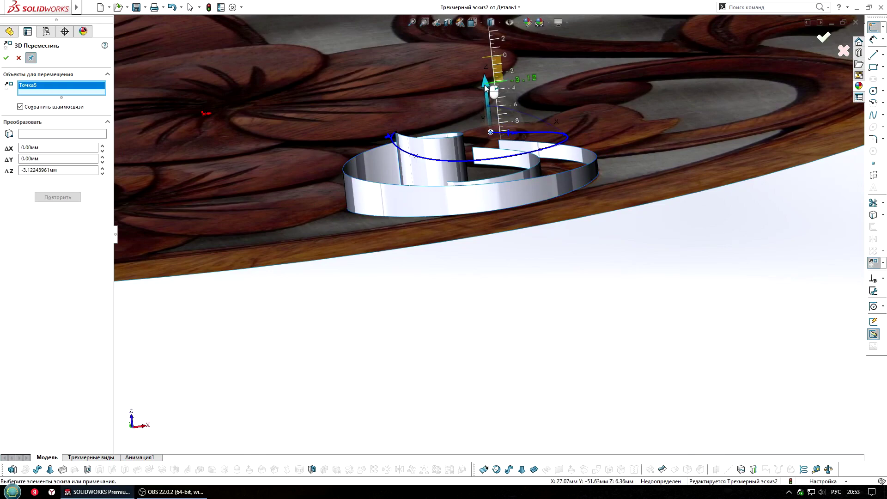
pyautogui.press('Return')
# Step: Check the raised spline from edge-on, front and perspective views
pyautogui.moveTo(485, 87); pyautogui.dragTo(566, 124, button='middle')
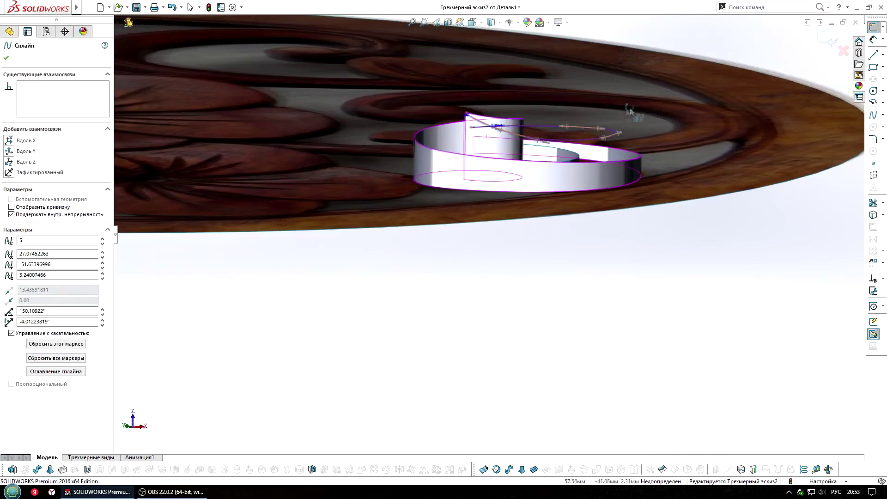
pyautogui.moveTo(546, 132); pyautogui.dragTo(537, 209, button='middle')
pyautogui.hotkey('ctrl', '1')
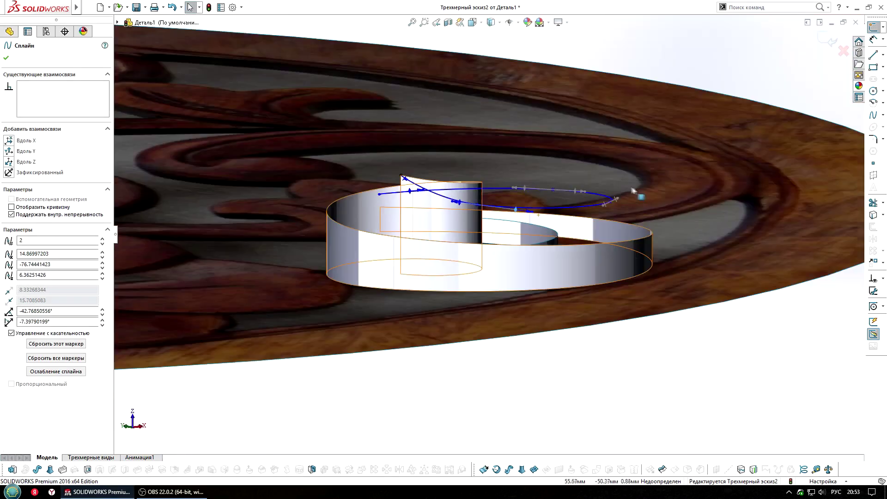
pyautogui.scroll(-8, 533, 380)
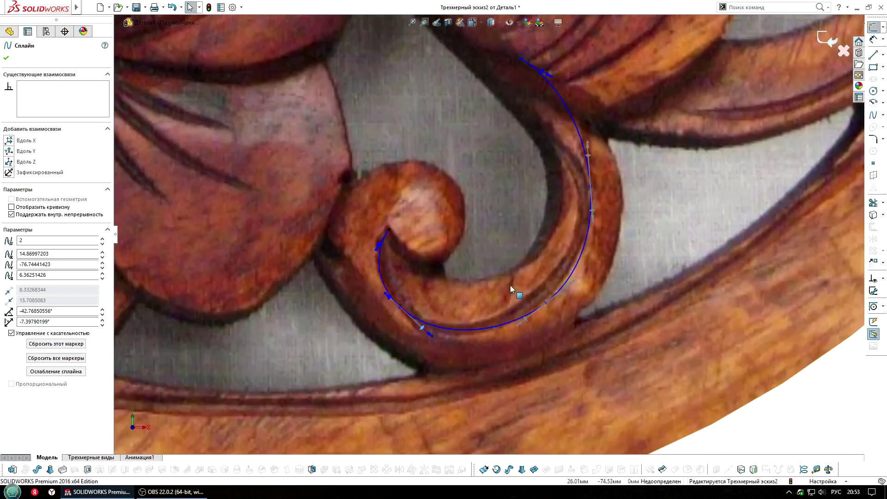
pyautogui.scroll(-4, 533, 381)
pyautogui.click(619, 349)
pyautogui.click(328, 244)
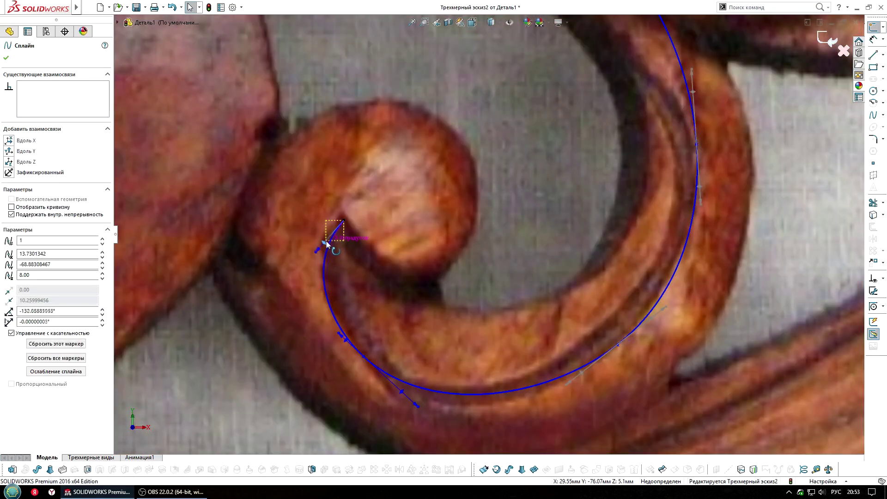
pyautogui.scroll(4, 489, 227)
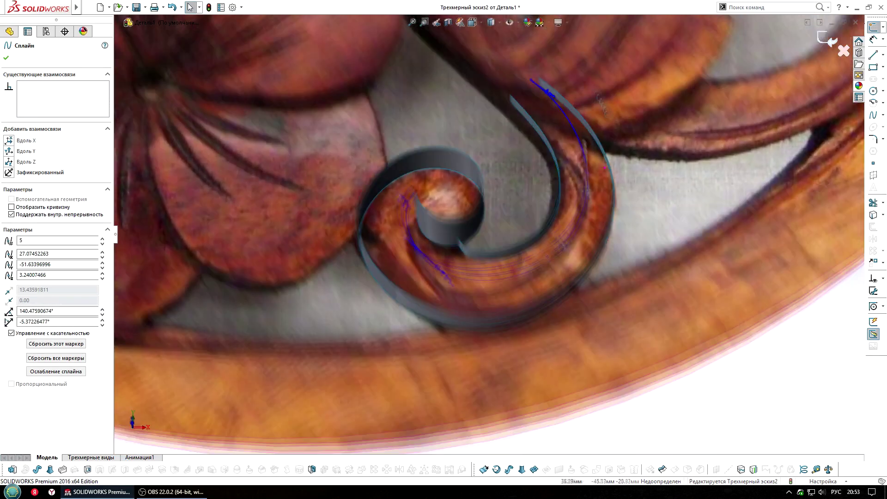
pyautogui.moveTo(547, 101); pyautogui.dragTo(555, 125, button='middle')
pyautogui.scroll(-3, 554, 125)
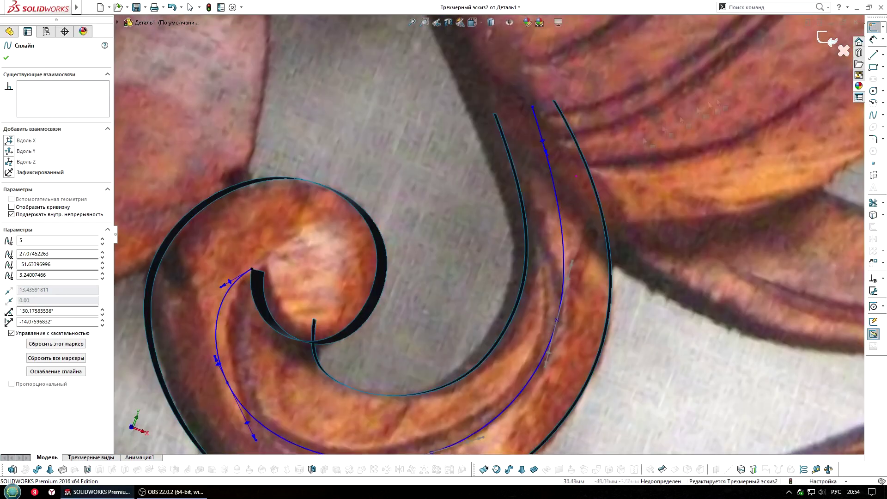
# Step: Exit the sketch and draw short bridging lines between the ribbons in 3D Sketch3
pyautogui.click(830, 40)
pyautogui.scroll(5, 652, 223)
pyautogui.scroll(-5, 653, 223)
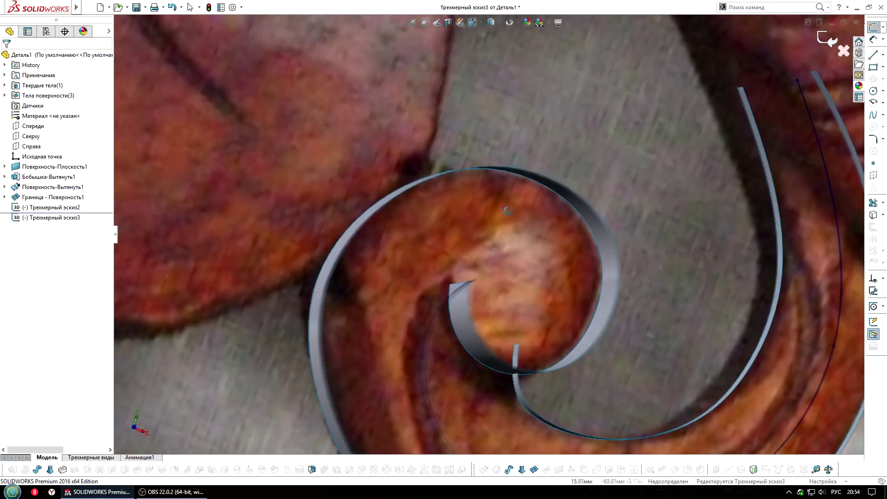
pyautogui.click(873, 54)
pyautogui.click(456, 266)
pyautogui.click(526, 201)
pyautogui.click(445, 274)
pyautogui.moveTo(406, 231); pyautogui.dragTo(406, 259, button='middle')
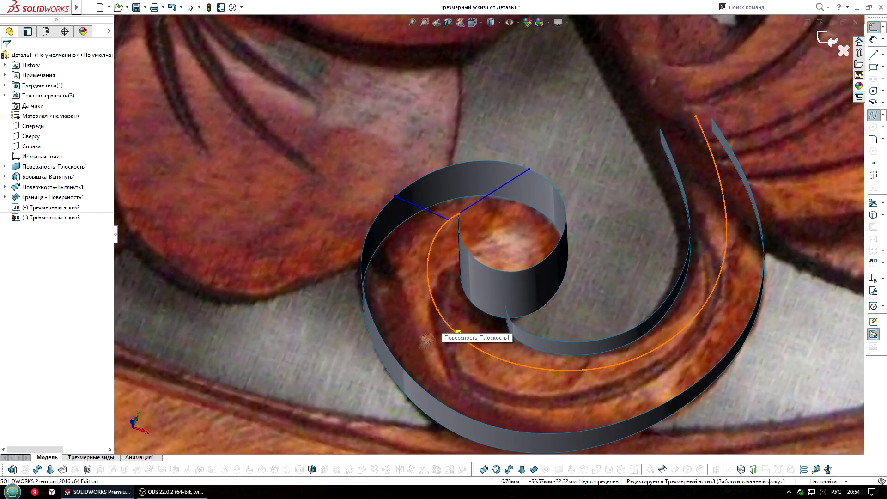
# Step: Draw a spline across the spiral centre and give its tangent an Along Z relation
pyautogui.click(446, 322)
pyautogui.click(597, 371)
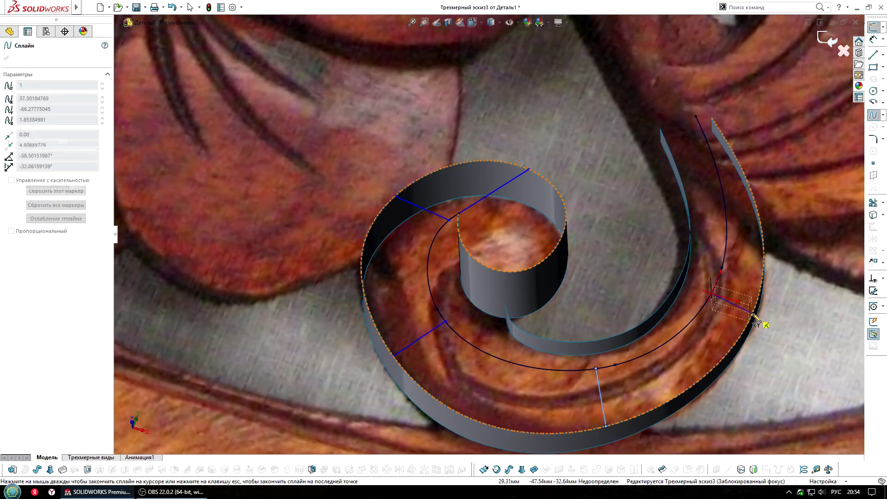
pyautogui.press('Escape')
pyautogui.scroll(10, 721, 129)
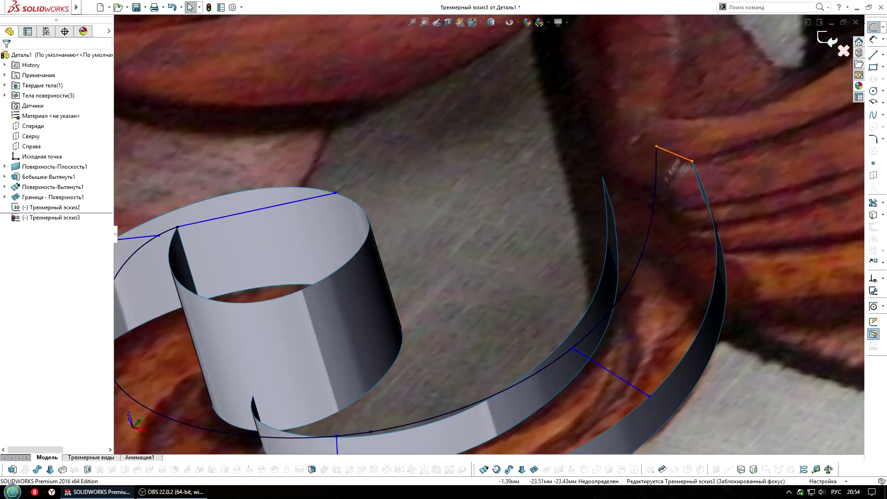
pyautogui.click(24, 161)
pyautogui.scroll(-5, 485, 342)
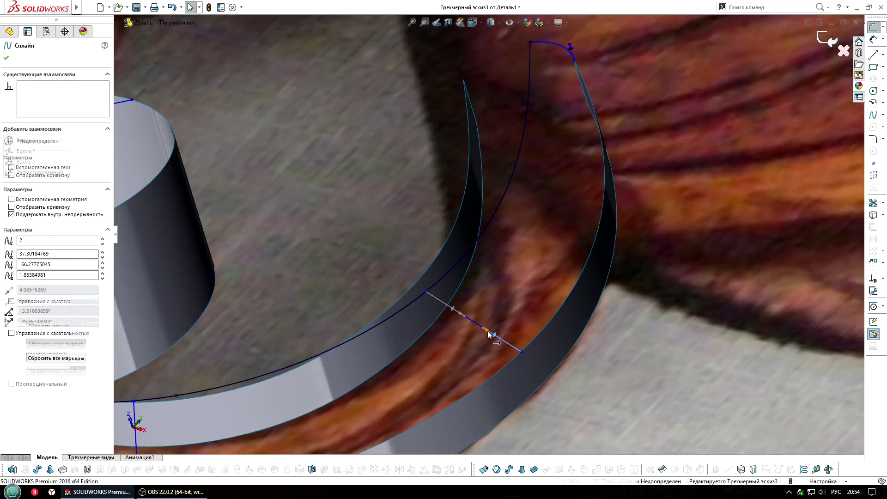
pyautogui.scroll(-5, 468, 247)
# Step: Adjust the spline's tangent handles so it arches over the curl
pyautogui.click(379, 306)
pyautogui.click(212, 260)
pyautogui.click(256, 148)
pyautogui.click(334, 135)
pyautogui.moveTo(370, 208); pyautogui.dragTo(369, 138, button='middle')
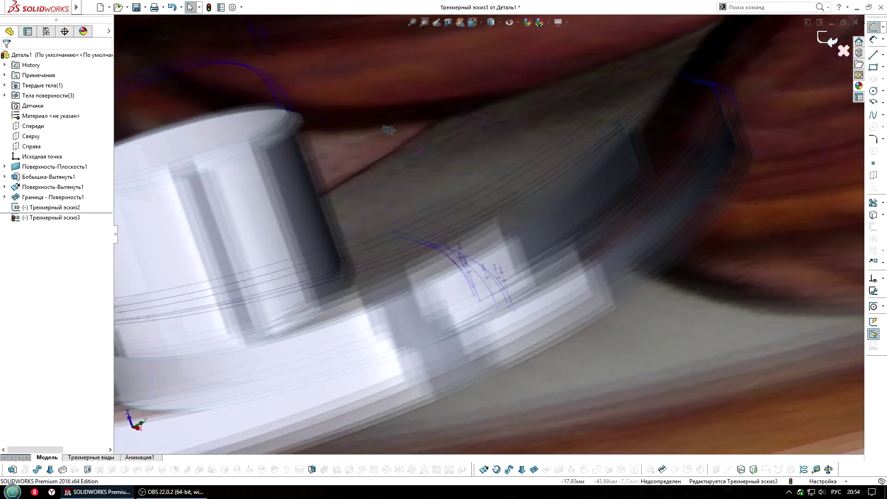
pyautogui.scroll(-5, 369, 138)
pyautogui.click(376, 162)
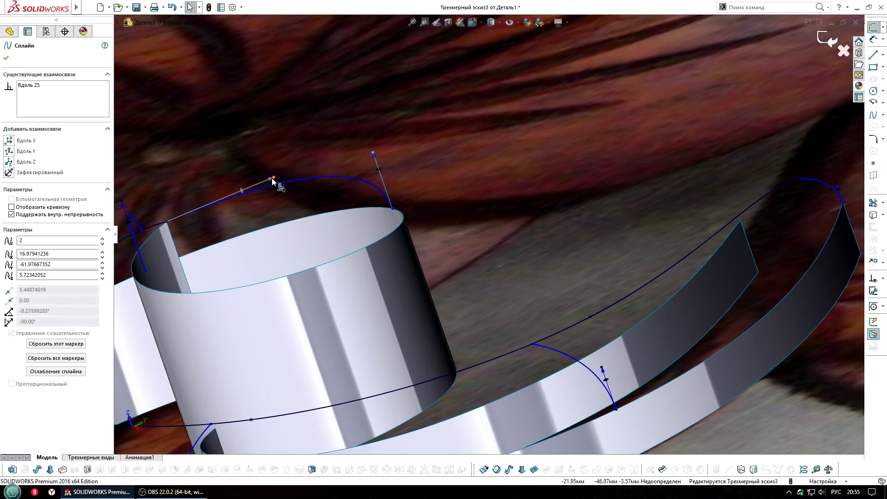
pyautogui.scroll(5, 293, 231)
pyautogui.moveTo(293, 231)
pyautogui.mouseDown(button='middle')
pyautogui.moveTo(391, 241)
pyautogui.moveTo(397, 333)
pyautogui.mouseUp(button='middle')
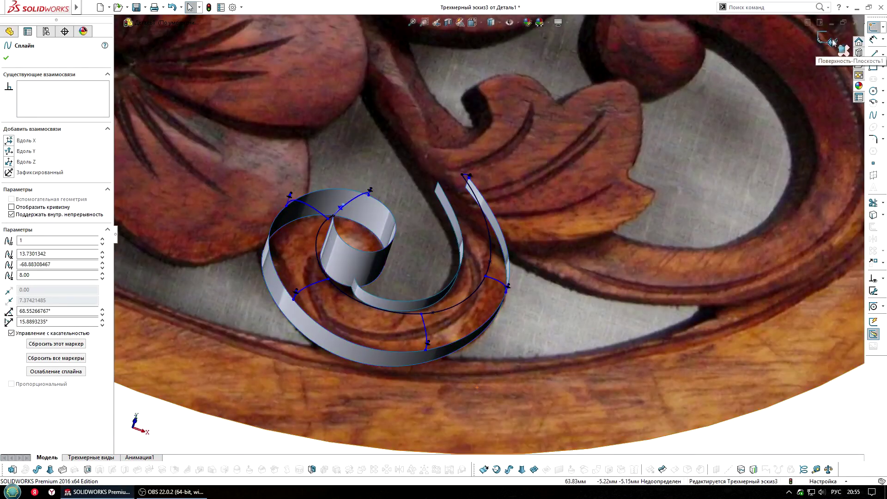
# Step: Start 3D Sketch4 and make a sketch point coincident with the previous spline
pyautogui.click(832, 41)
pyautogui.click(882, 29)
pyautogui.click(854, 47)
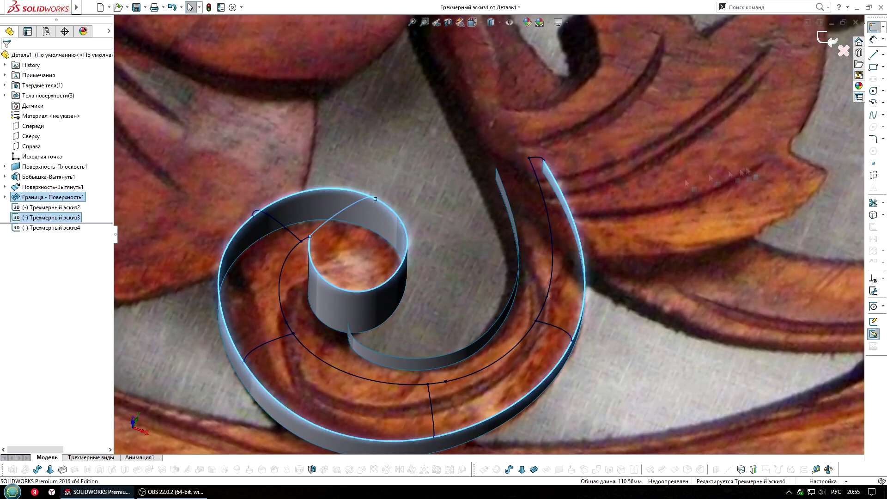
pyautogui.click(376, 199)
pyautogui.keyDown('ctrl'); pyautogui.click(365, 202); pyautogui.keyUp('ctrl')
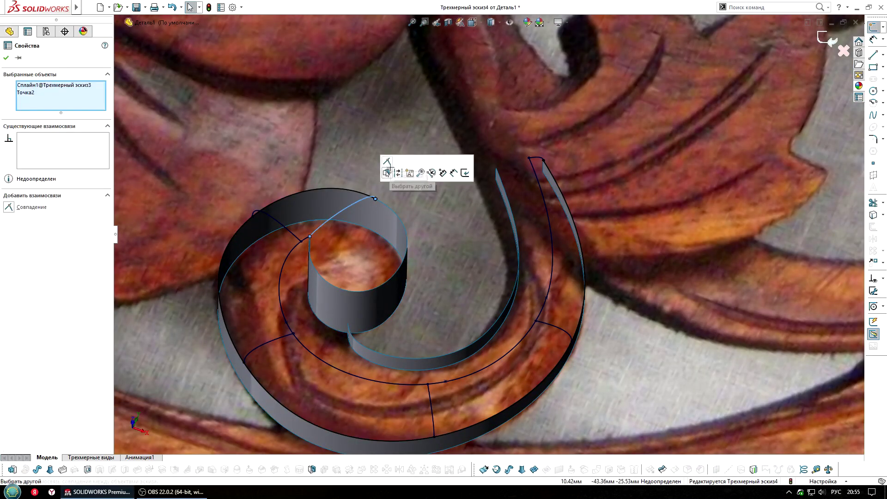
pyautogui.click(36, 207)
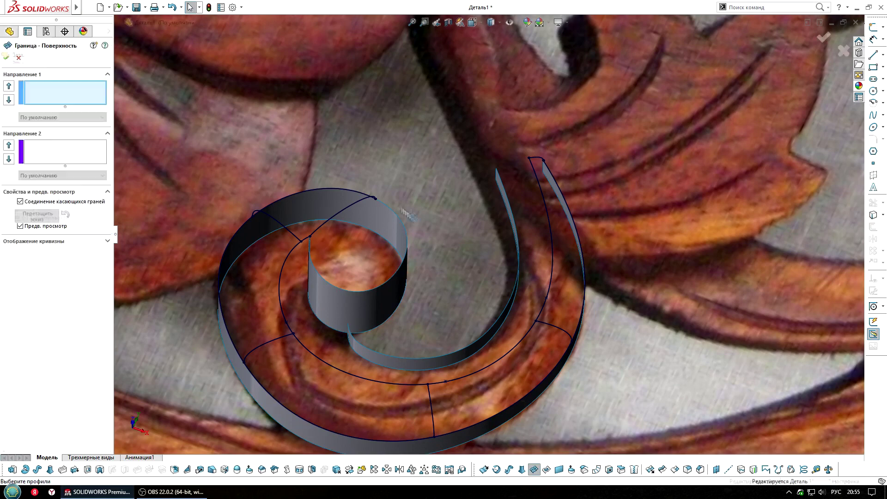
# Step: Add the cross arcs and tip curve as Direction 2 groups and accept Boundary-Surface2
pyautogui.click(65, 167)
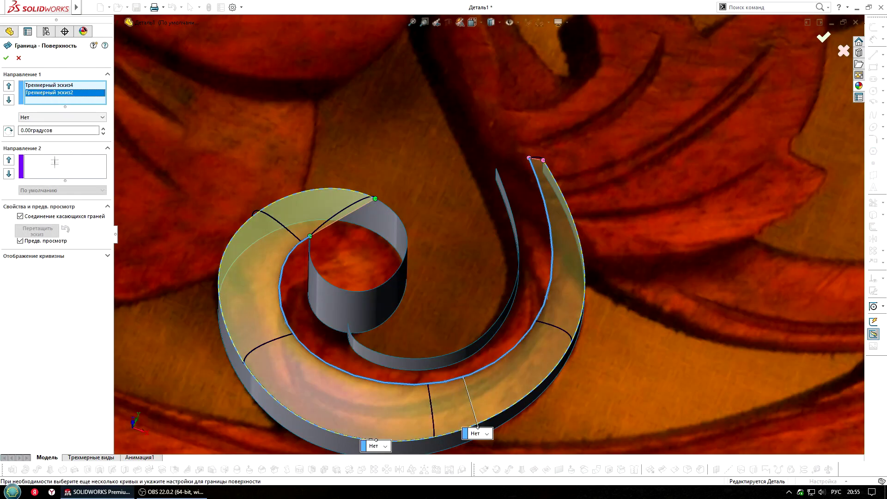
pyautogui.click(338, 212)
pyautogui.click(261, 172)
pyautogui.click(289, 228)
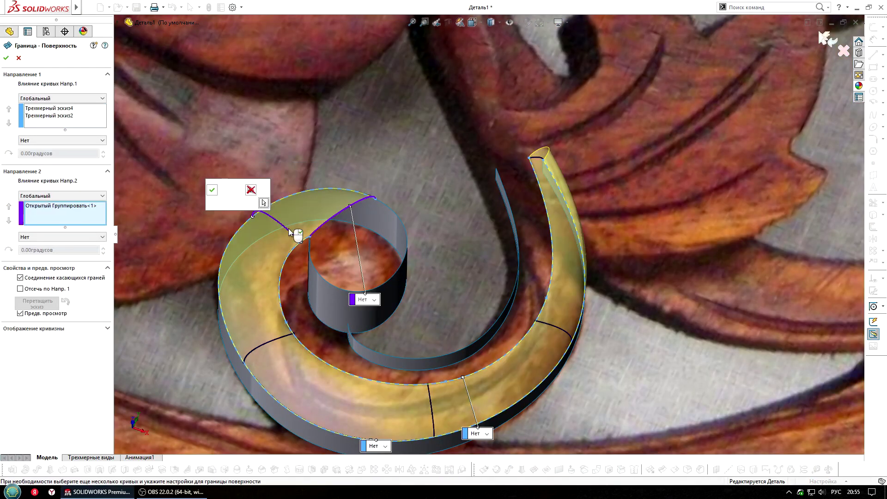
pyautogui.click(214, 187)
pyautogui.click(271, 342)
pyautogui.click(195, 368)
pyautogui.click(430, 404)
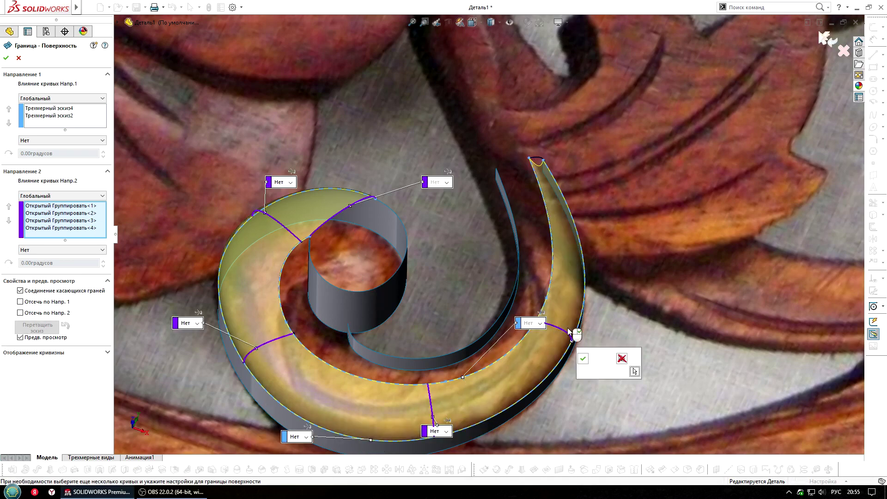
pyautogui.click(634, 371)
pyautogui.click(535, 160)
pyautogui.press('Return')
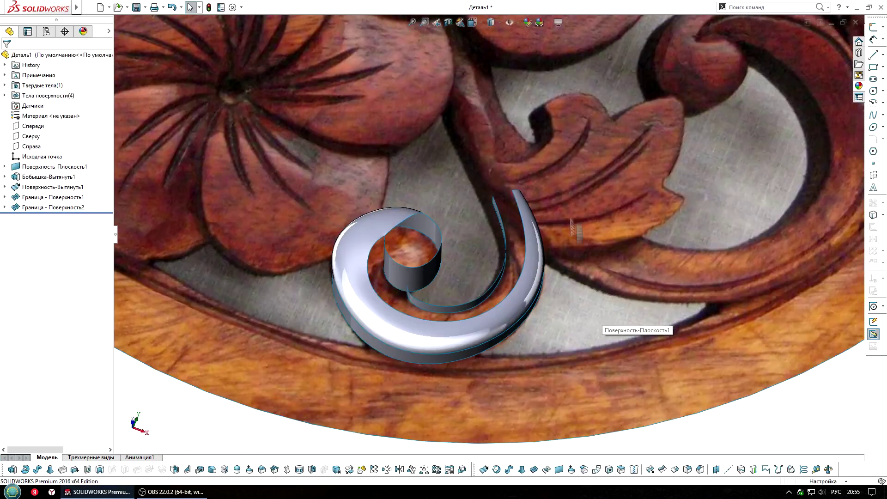
# Step: Draw a line across the inner strip from its upper corner to its lower tip
pyautogui.scroll(-2, 502, 207)
pyautogui.scroll(-2, 502, 207)
pyautogui.scroll(-2, 502, 207)
pyautogui.scroll(-2, 502, 207)
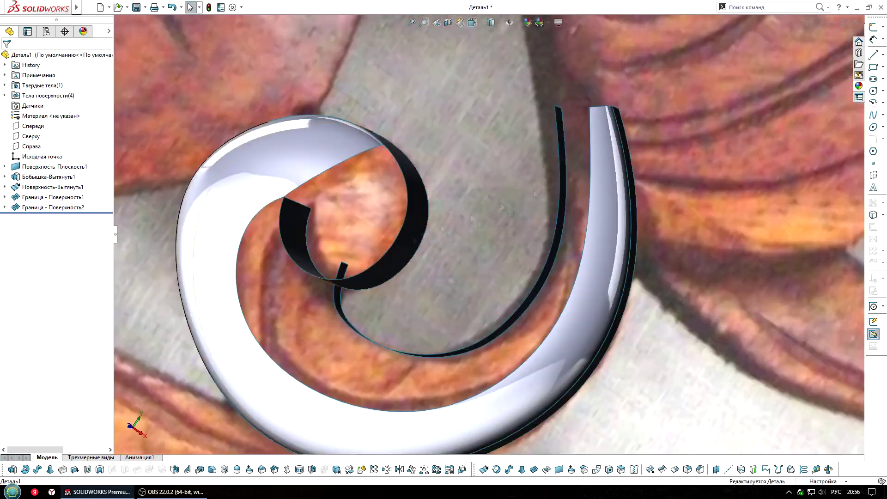
pyautogui.click(283, 211)
pyautogui.doubleClick(342, 272)
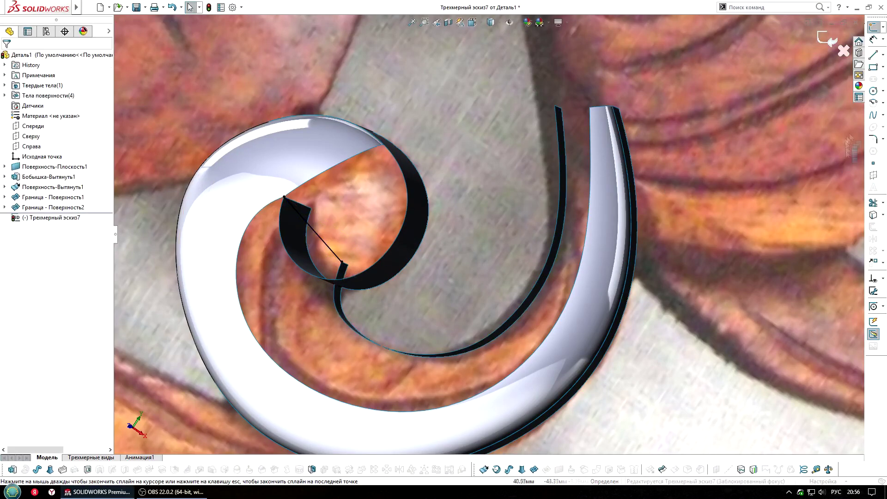
# Step: Draw a second line across the strip and a spline along the strip end
pyautogui.moveTo(341, 273); pyautogui.dragTo(360, 329, button='middle')
pyautogui.click(343, 324)
pyautogui.doubleClick(280, 379)
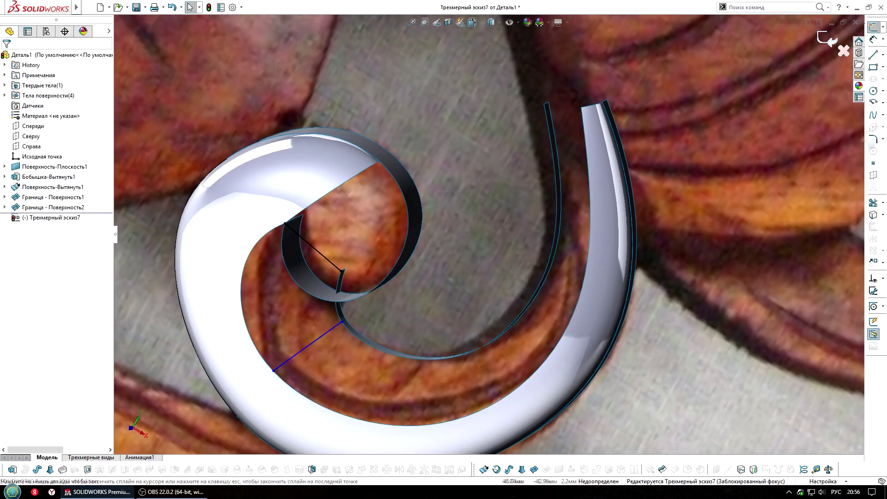
pyautogui.moveTo(280, 379); pyautogui.dragTo(452, 363, button='middle')
pyautogui.click(459, 367)
pyautogui.moveTo(461, 425)
pyautogui.mouseDown(button='middle')
pyautogui.moveTo(628, 298)
pyautogui.moveTo(587, 98)
pyautogui.mouseUp(button='middle')
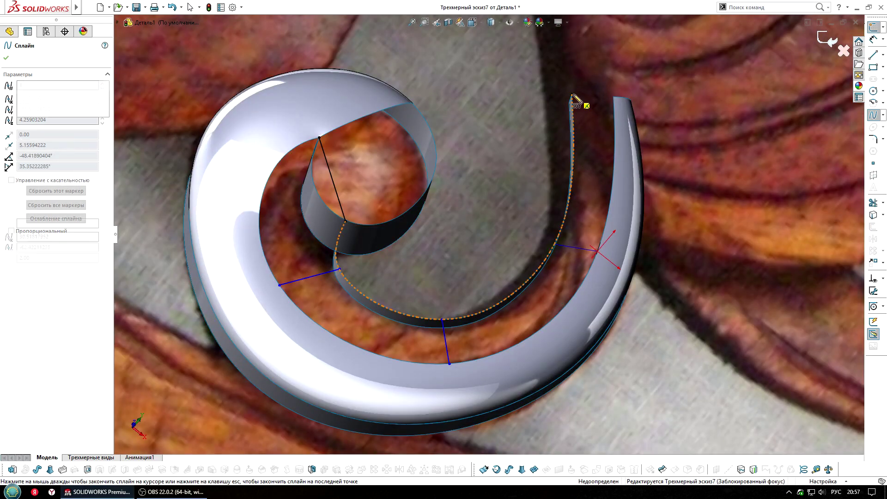
pyautogui.doubleClick(573, 96)
pyautogui.scroll(5, 573, 95)
# Step: Turn the strip-end spline's end tangent to point upward
pyautogui.click(542, 160)
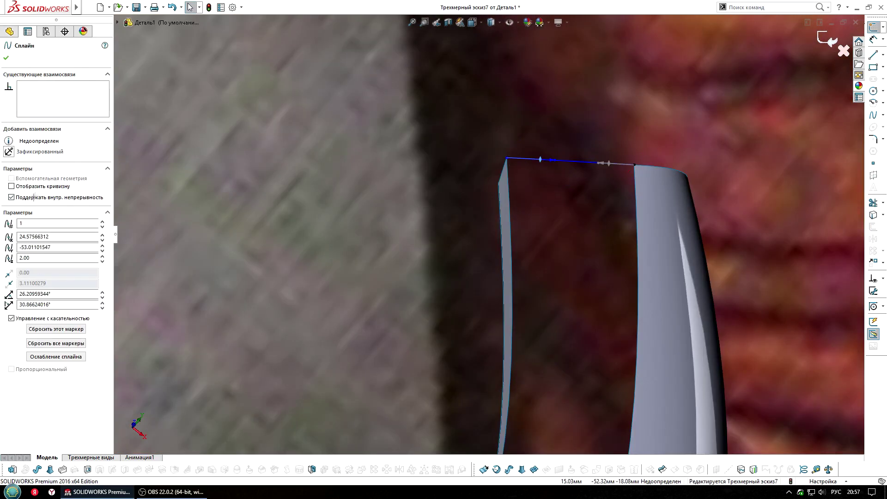
pyautogui.moveTo(542, 161)
pyautogui.mouseDown(button='middle')
pyautogui.moveTo(476, 216)
pyautogui.moveTo(489, 248)
pyautogui.mouseUp(button='middle')
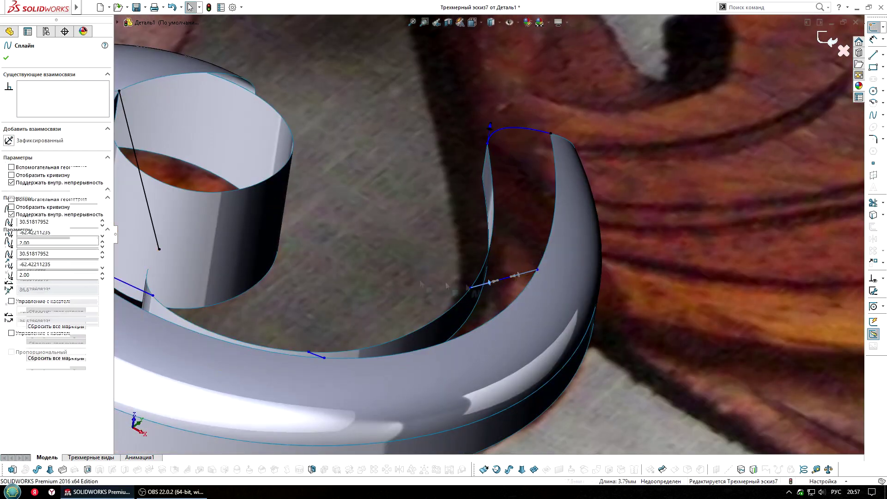
pyautogui.click(317, 355)
pyautogui.scroll(5, 380, 326)
pyautogui.moveTo(379, 326); pyautogui.dragTo(376, 240)
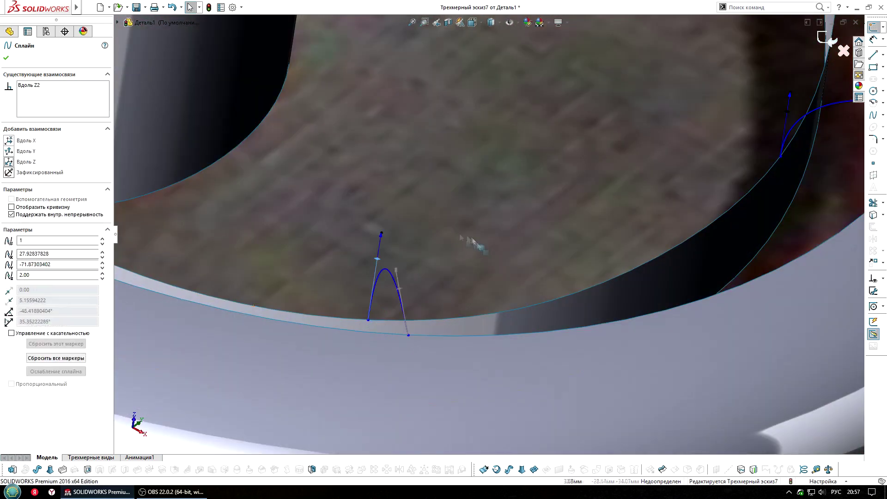
pyautogui.scroll(-5, 472, 241)
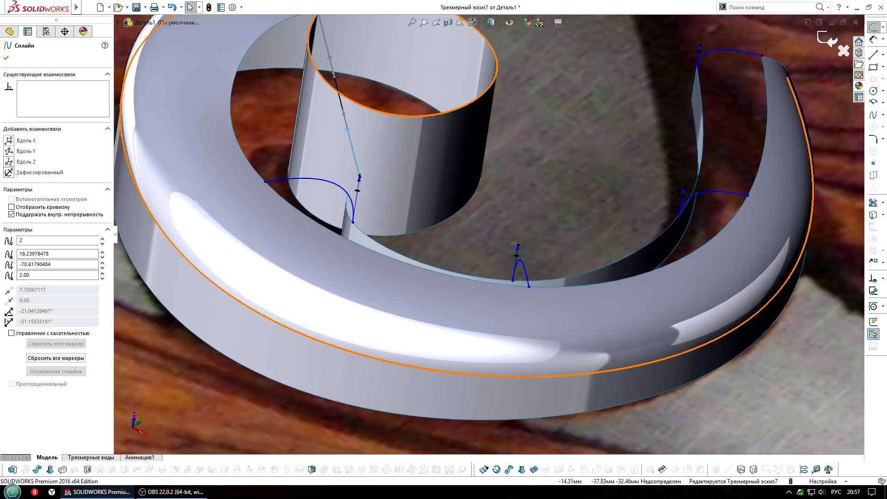
pyautogui.press('Escape')
pyautogui.scroll(-5, 351, 147)
pyautogui.scroll(5, 473, 145)
pyautogui.scroll(5, 473, 145)
pyautogui.scroll(-3, 571, 184)
# Step: Reshape the start tangent of the left cross-section spline
pyautogui.click(486, 187)
pyautogui.scroll(-5, 571, 181)
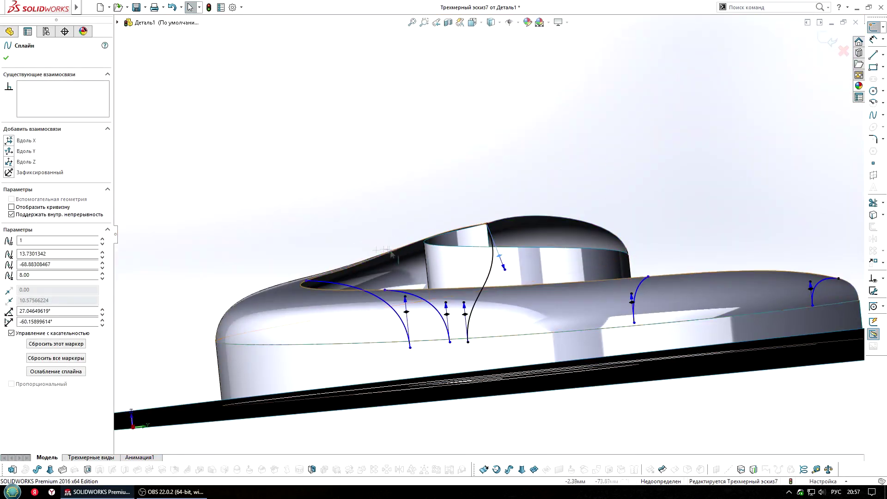
pyautogui.scroll(5, 296, 235)
pyautogui.moveTo(319, 258); pyautogui.dragTo(346, 284)
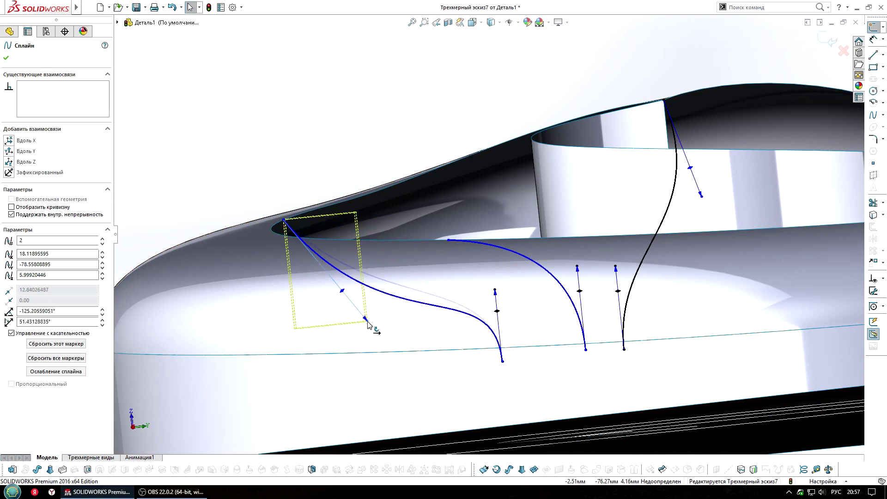
pyautogui.press('Escape')
pyautogui.scroll(-5, 497, 307)
pyautogui.scroll(3, 443, 264)
pyautogui.scroll(3, 443, 264)
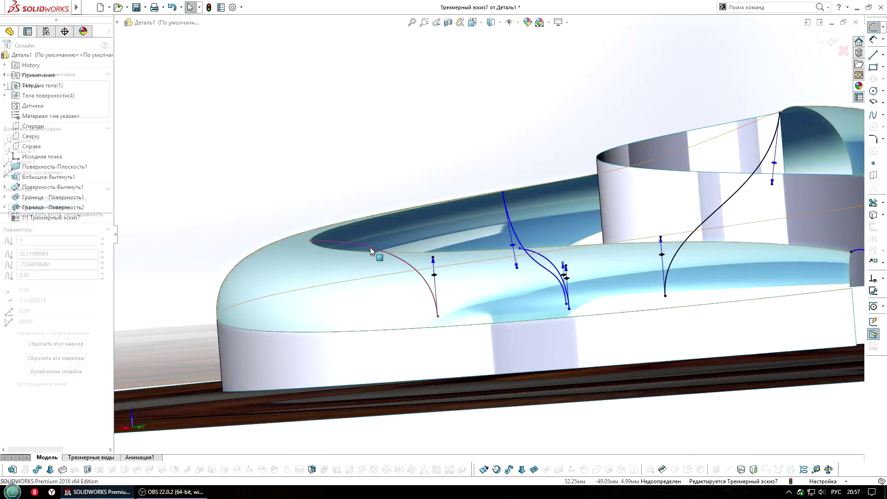
pyautogui.scroll(3, 443, 264)
# Step: Angle another cross-section spline's start tangent to about 46.68°
pyautogui.click(442, 264)
pyautogui.scroll(-3, 480, 349)
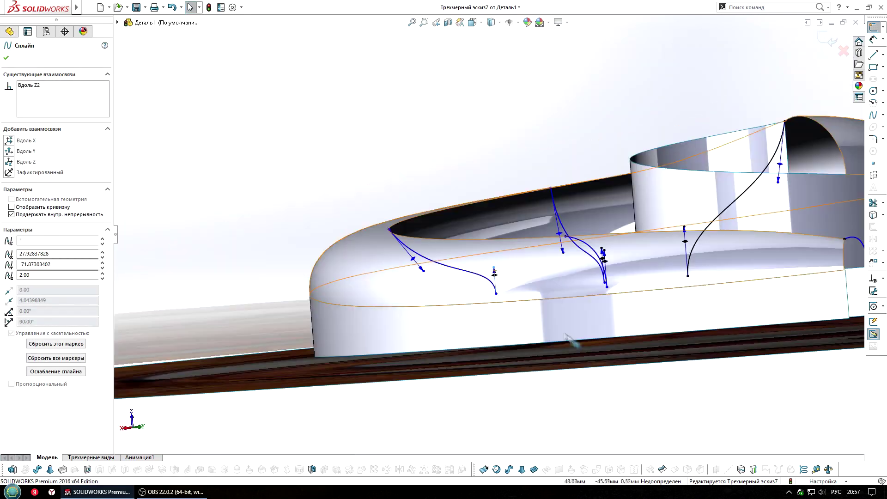
pyautogui.scroll(-3, 480, 350)
pyautogui.scroll(3, 480, 349)
pyautogui.scroll(5, 605, 224)
pyautogui.click(605, 226)
pyautogui.moveTo(564, 204); pyautogui.dragTo(548, 274)
pyautogui.scroll(-5, 679, 280)
pyautogui.click(511, 296)
pyautogui.scroll(3, 512, 296)
pyautogui.scroll(-3, 512, 295)
# Step: Exit the sketch, then reopen 3D Sketch7 and select one of its splines
pyautogui.click(831, 41)
pyautogui.moveTo(531, 259); pyautogui.dragTo(533, 185, button='middle')
pyautogui.scroll(-5, 531, 182)
pyautogui.click(430, 97)
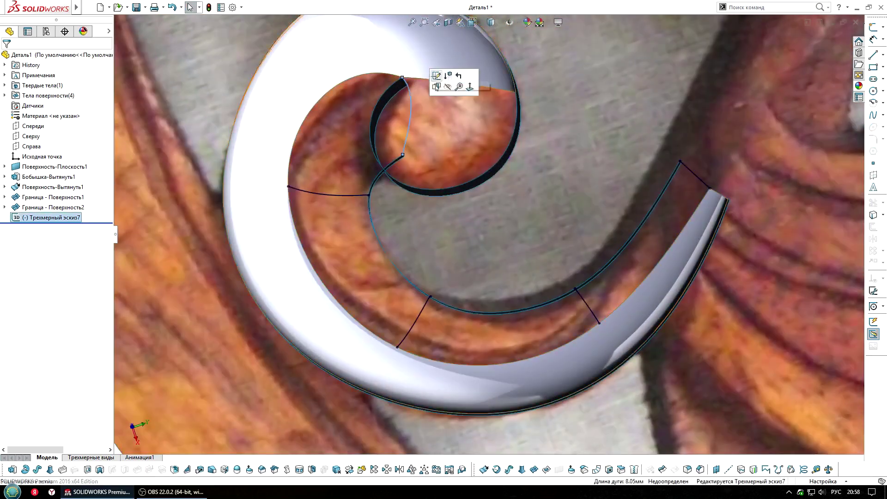
pyautogui.click(432, 74)
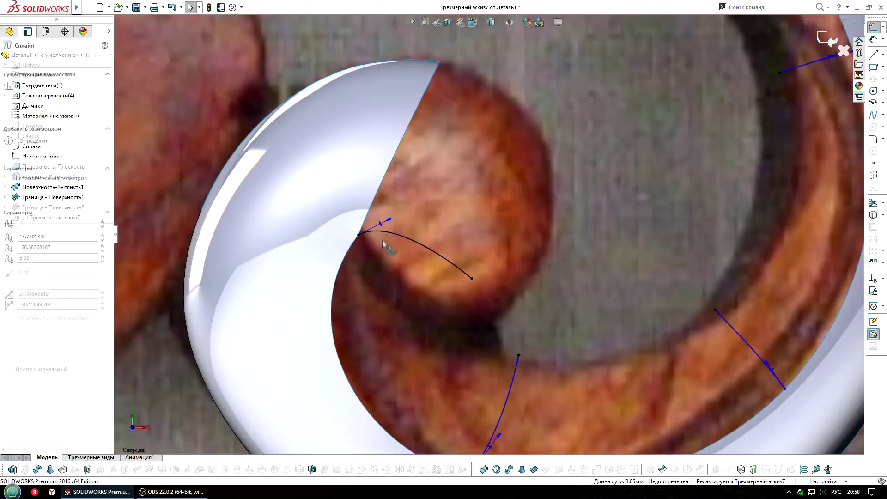
pyautogui.click(384, 243)
pyautogui.scroll(-3, 383, 242)
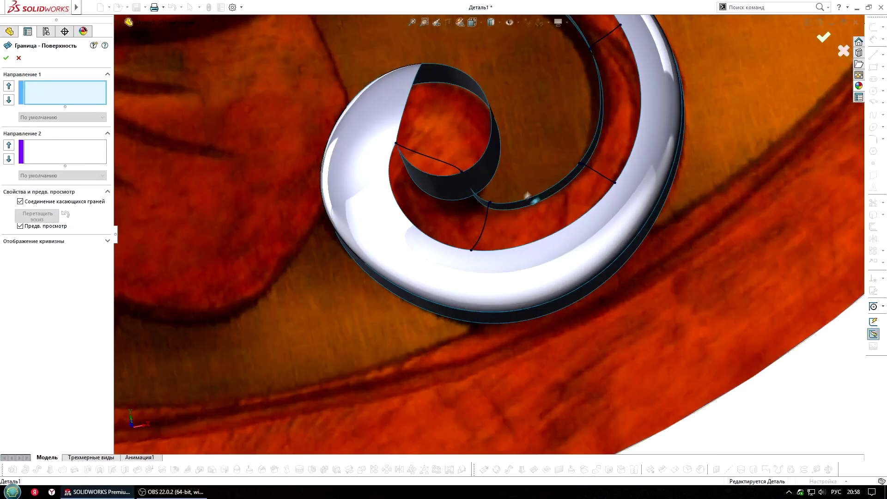
# Step: Pick the inner spiral edge and cross-section curves, then accept Boundary-Surface3 over the inner curl
pyautogui.click(499, 206)
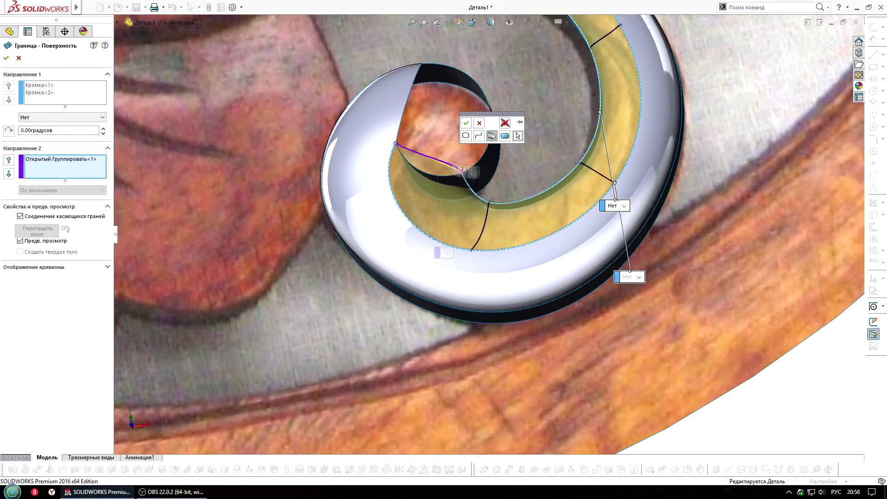
pyautogui.click(480, 226)
pyautogui.click(596, 173)
pyautogui.scroll(5, 507, 208)
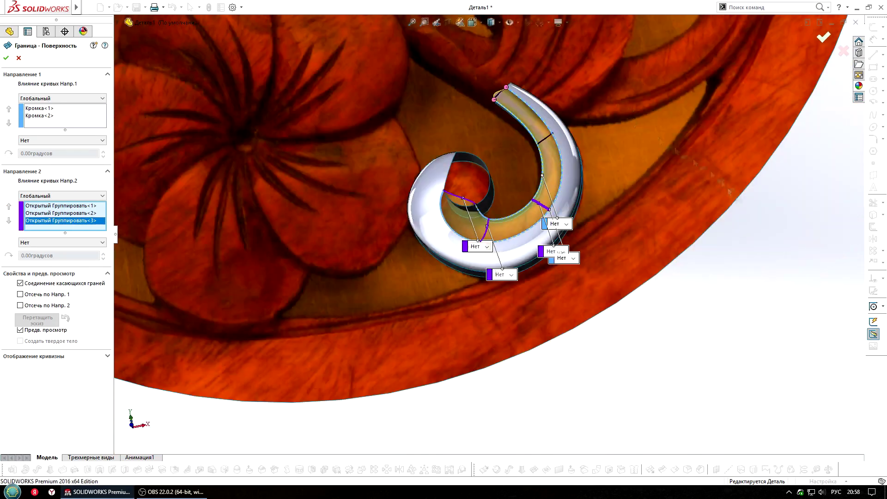
pyautogui.moveTo(560, 252); pyautogui.dragTo(519, 180, button='middle')
pyautogui.click(453, 119)
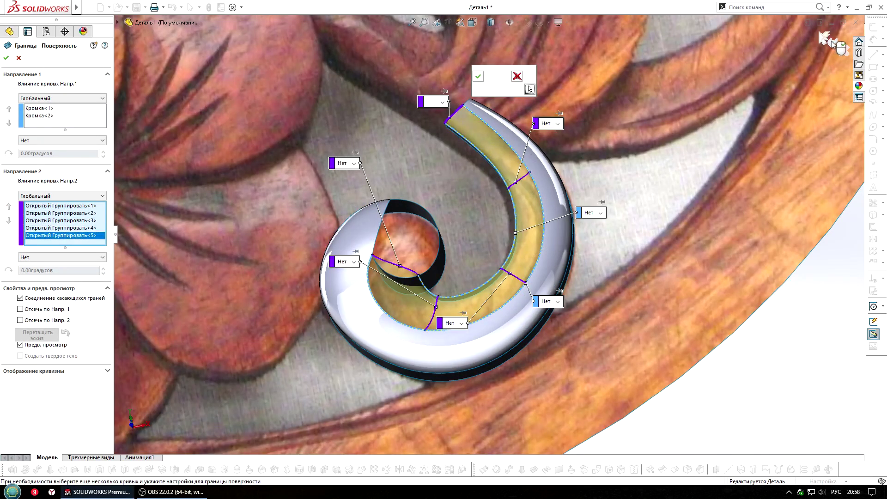
pyautogui.press('Return')
pyautogui.moveTo(600, 300)
pyautogui.mouseDown(button='middle')
pyautogui.moveTo(517, 212)
pyautogui.moveTo(531, 185)
pyautogui.mouseUp(button='middle')
pyautogui.scroll(5, 517, 212)
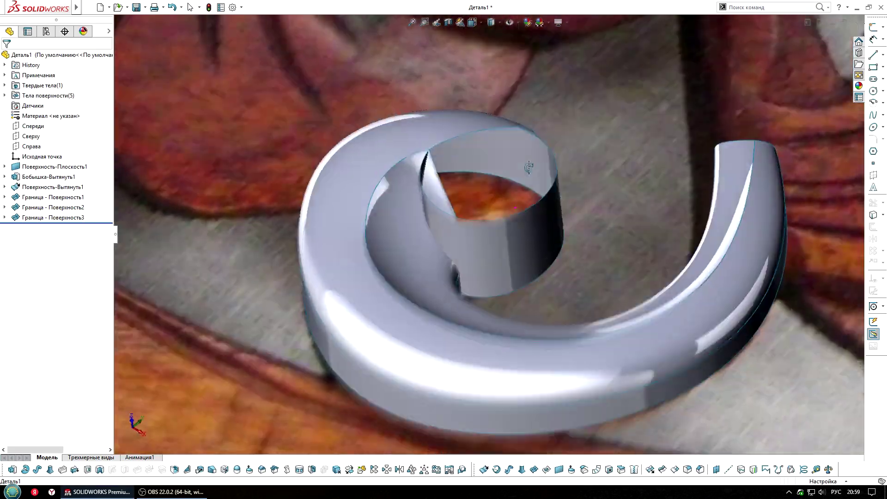
# Step: Create a 3D sketch converting the cylinder's top edge, relating its point to the edge
pyautogui.click(855, 40)
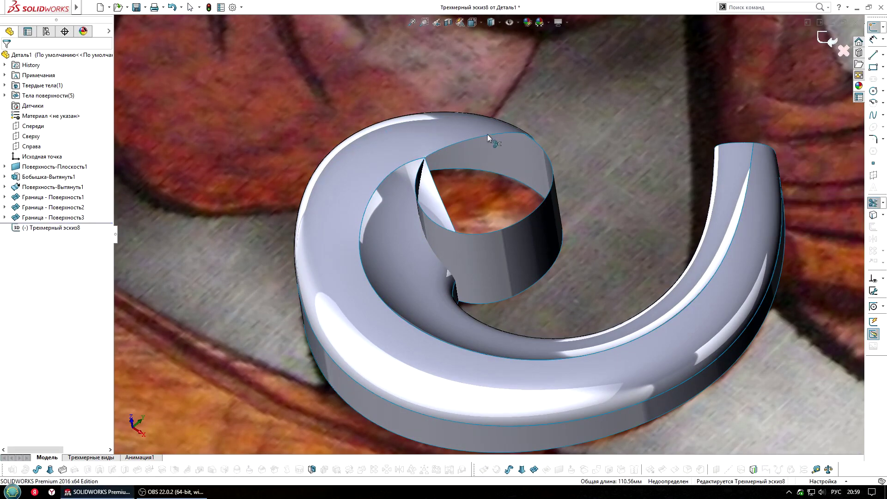
pyautogui.press('t')
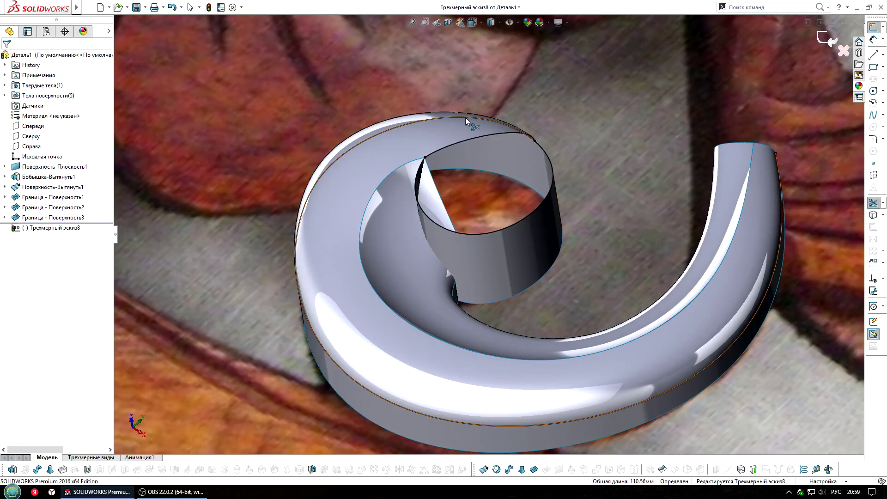
pyautogui.click(534, 141)
pyautogui.keyDown('ctrl'); pyautogui.click(510, 134); pyautogui.keyUp('ctrl')
pyautogui.click(827, 39)
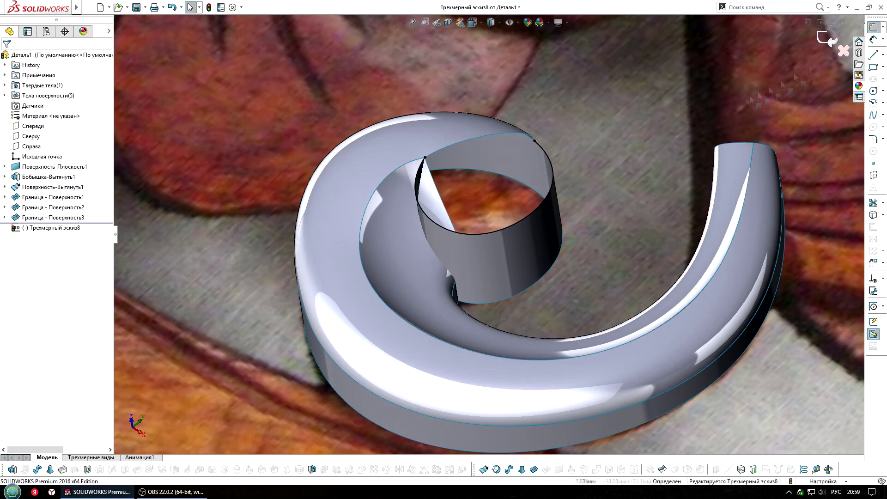
# Step: Build the domed boundary surface on the edge and sketch, tangent to the cylinder wall
pyautogui.click(534, 469)
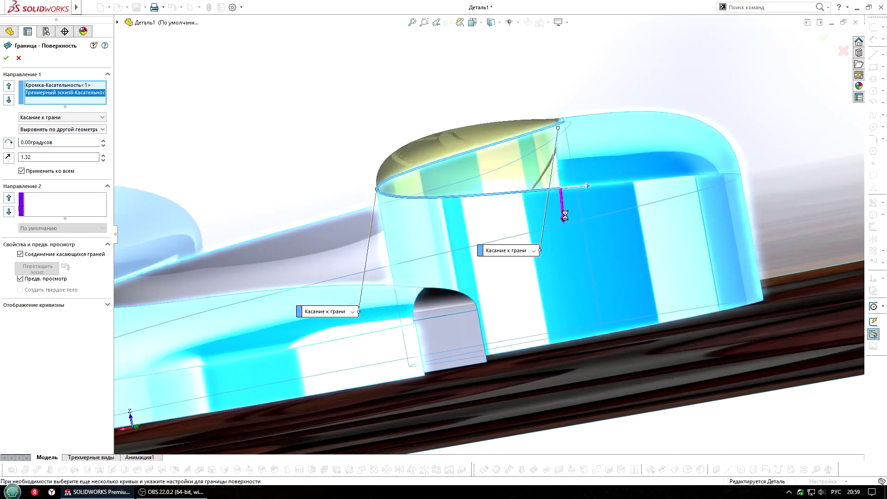
pyautogui.moveTo(585, 187); pyautogui.dragTo(597, 216, button='middle')
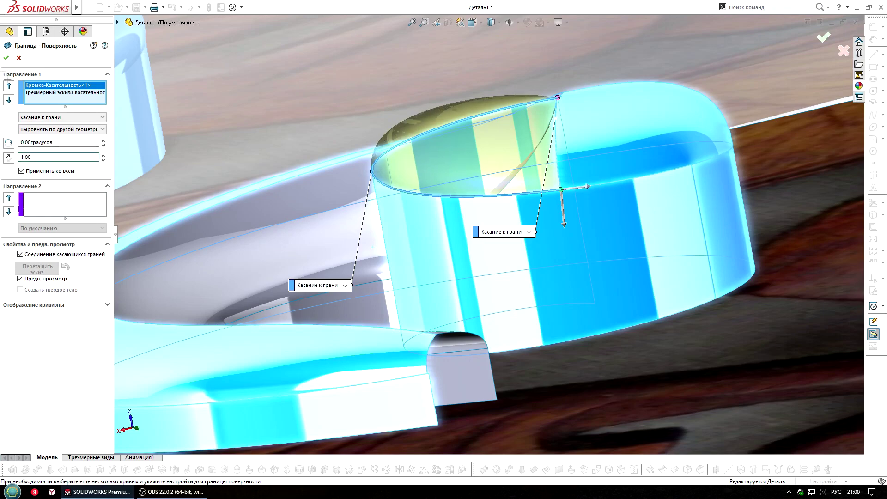
pyautogui.press('Return')
pyautogui.scroll(5, 502, 205)
pyautogui.moveTo(462, 222); pyautogui.dragTo(502, 205, button='middle')
pyautogui.scroll(-3, 502, 205)
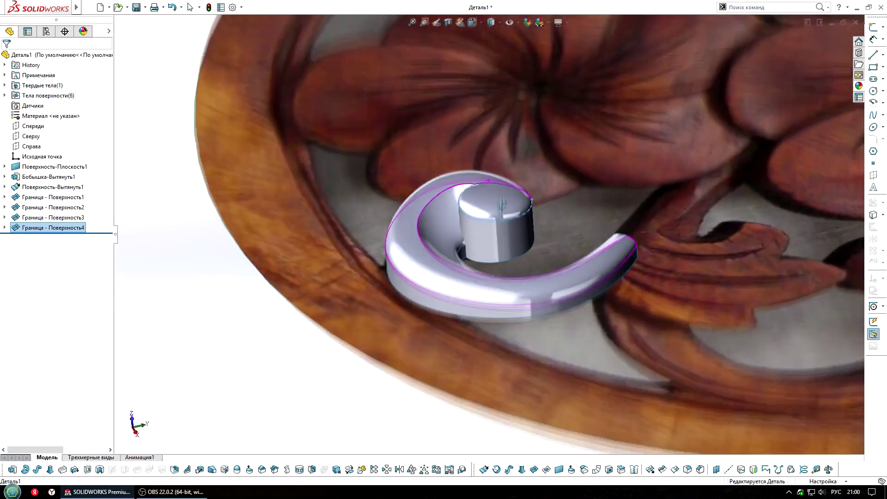
# Step: Hide the reference photo of the wood carving
pyautogui.click(46, 167)
pyautogui.click(58, 148)
pyautogui.moveTo(415, 231); pyautogui.dragTo(443, 278, button='middle')
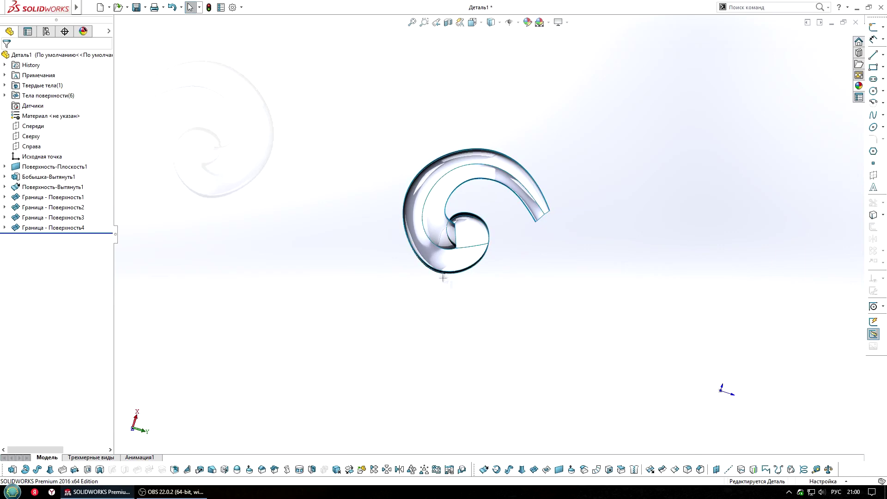
pyautogui.moveTo(482, 199); pyautogui.dragTo(450, 212, button='middle')
# Step: Knit Поверхность-Вытянуть1 and Граница-Поверхность3 into one surface
pyautogui.click(638, 468)
pyautogui.click(433, 189)
pyautogui.click(323, 138)
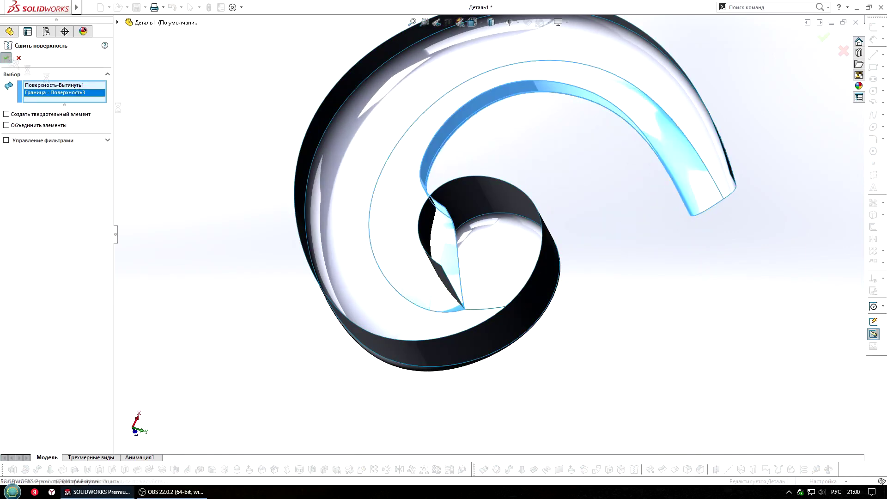
# Step: Trim the curl surfaces twice, removing the excess pieces (Поверхность-Отсечь1 and Отсечь2)
pyautogui.click(662, 469)
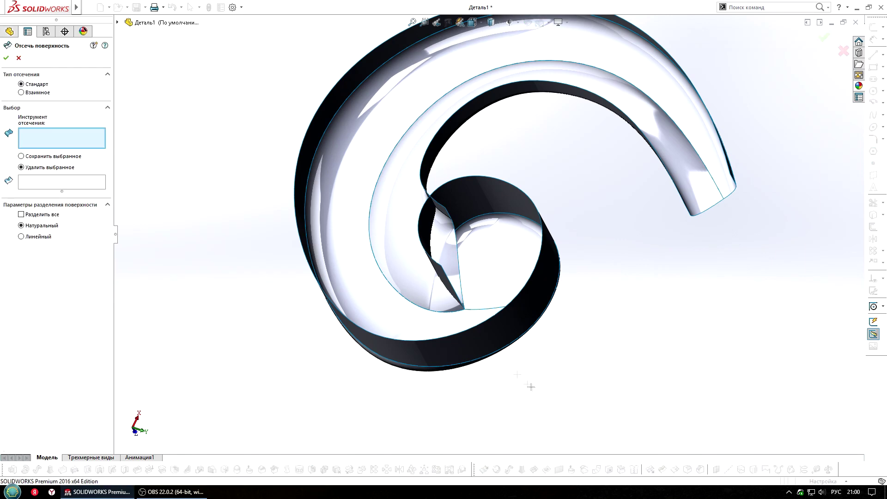
pyautogui.click(413, 221)
pyautogui.click(646, 152)
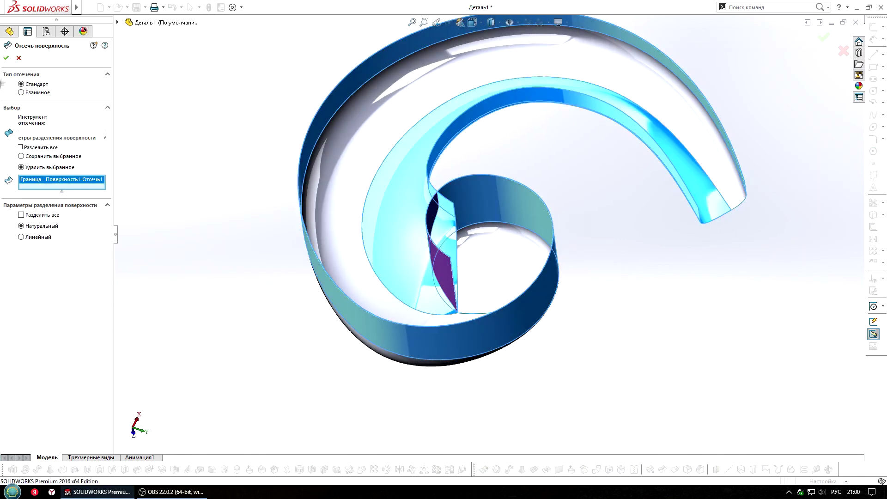
pyautogui.press('Return')
pyautogui.click(662, 469)
pyautogui.click(445, 237)
pyautogui.click(574, 197)
pyautogui.press('Return')
pyautogui.moveTo(492, 201)
pyautogui.mouseDown(button='middle')
pyautogui.moveTo(517, 203)
pyautogui.moveTo(401, 337)
pyautogui.mouseUp(button='middle')
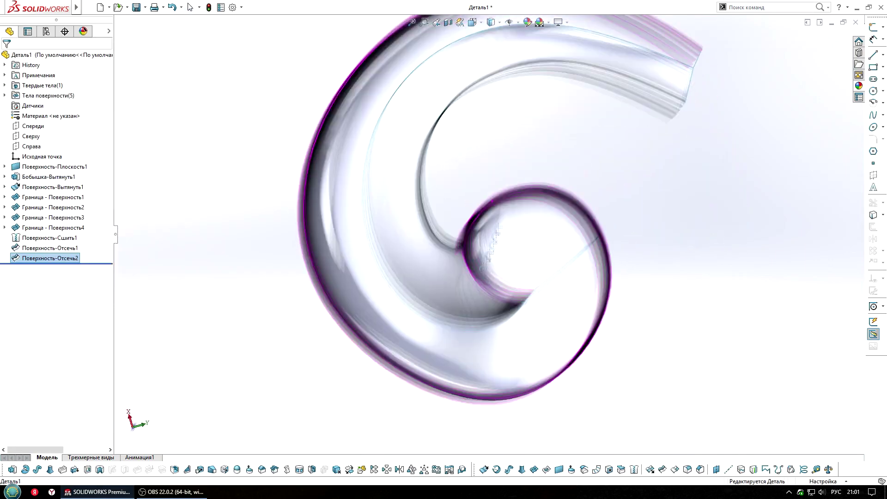
pyautogui.click(873, 54)
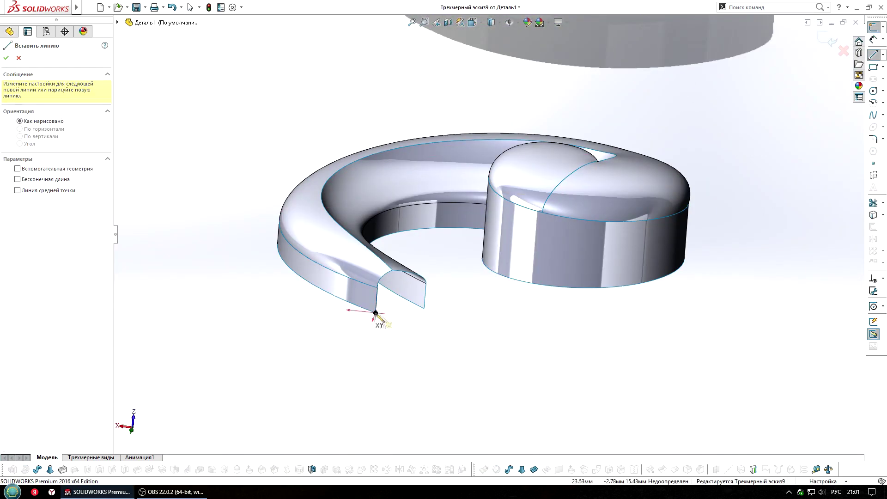
# Step: Draw a 3D sketch line across the curl's trimmed open end
pyautogui.click(375, 313)
pyautogui.click(424, 308)
pyautogui.click(831, 42)
# Step: Cancel a trial fill surface and inspect the second boundary surface and 3D sketch 4
pyautogui.click(546, 470)
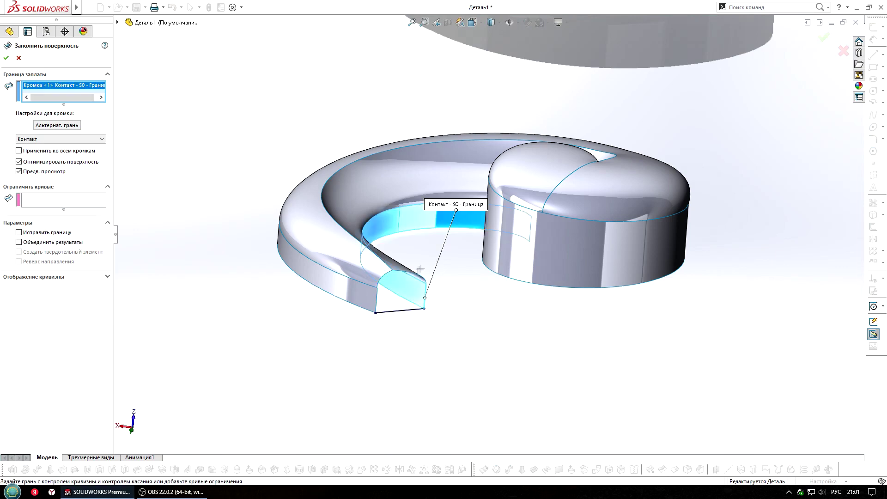
pyautogui.scroll(-3, 435, 279)
pyautogui.scroll(-3, 415, 272)
pyautogui.scroll(-3, 397, 268)
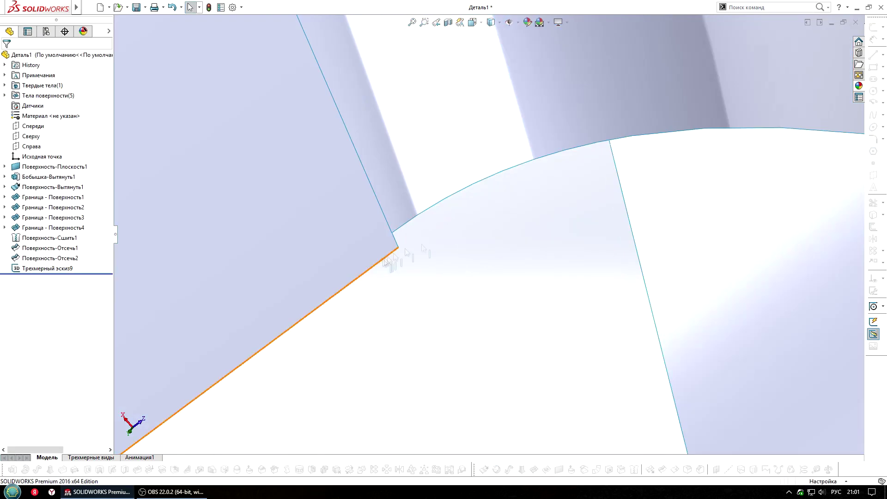
pyautogui.press('Escape')
pyautogui.scroll(3, 383, 263)
pyautogui.click(327, 301)
pyautogui.click(45, 217)
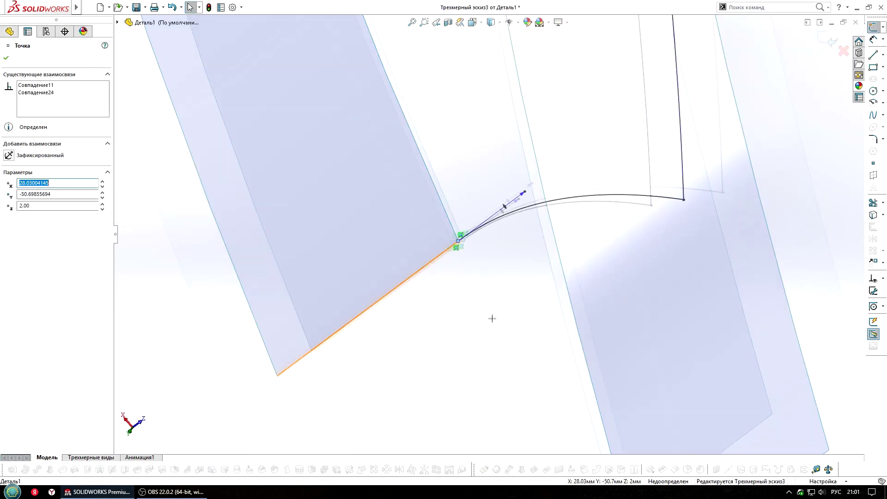
pyautogui.scroll(3, 547, 325)
pyautogui.moveTo(546, 326); pyautogui.dragTo(540, 429, button='middle')
# Step: Cap the curl's open end with fill surface Поверхность-Заполнить1 from five boundary edges
pyautogui.click(547, 469)
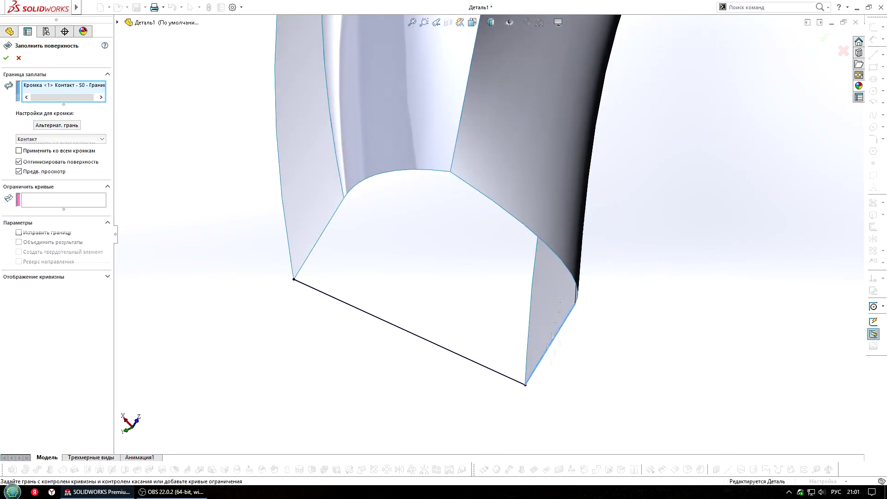
pyautogui.click(538, 367)
pyautogui.click(417, 170)
pyautogui.click(326, 228)
pyautogui.click(362, 309)
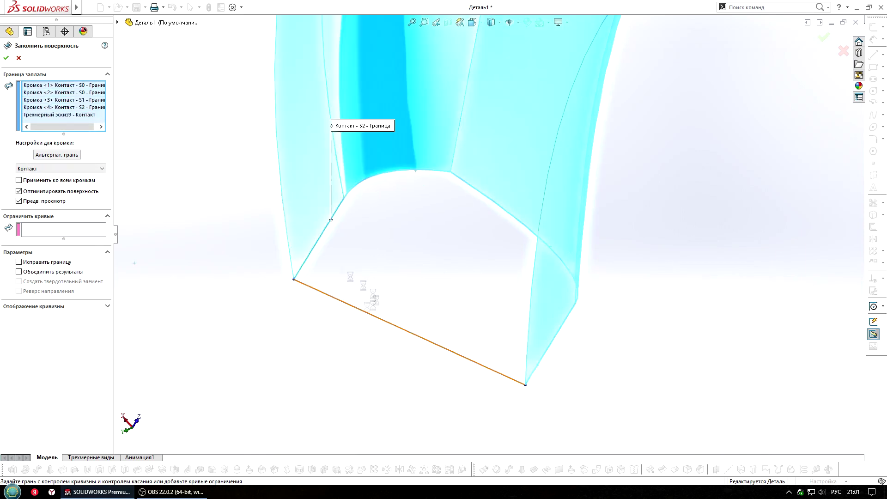
pyautogui.click(492, 206)
pyautogui.press('Return')
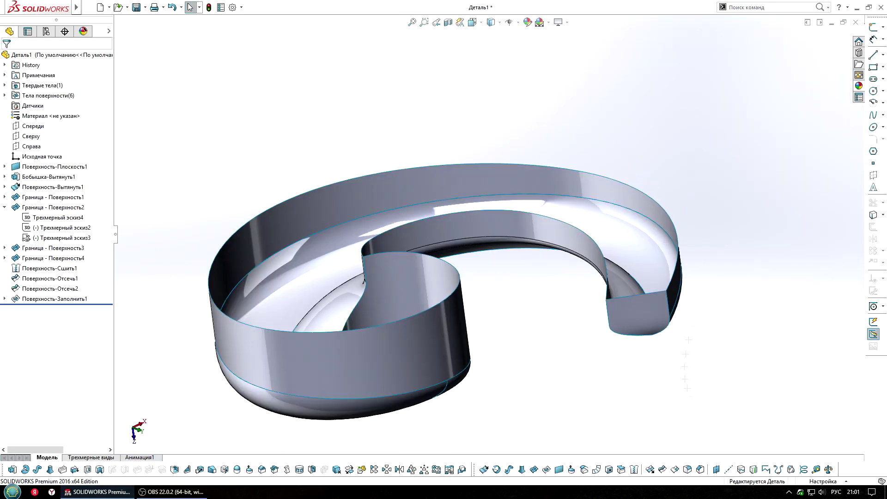
# Step: Close the other opening with fill surface Поверхность-Заполнить2 from its two edges
pyautogui.click(546, 469)
pyautogui.click(639, 319)
pyautogui.click(596, 243)
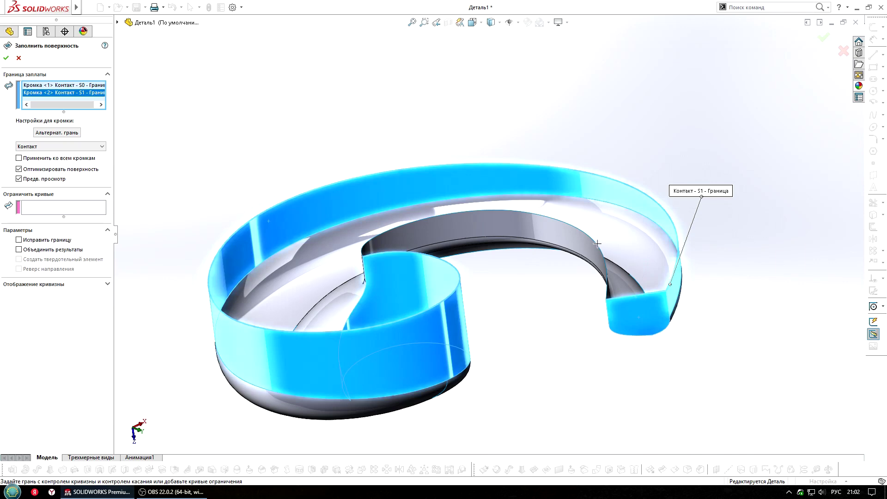
pyautogui.press('Return')
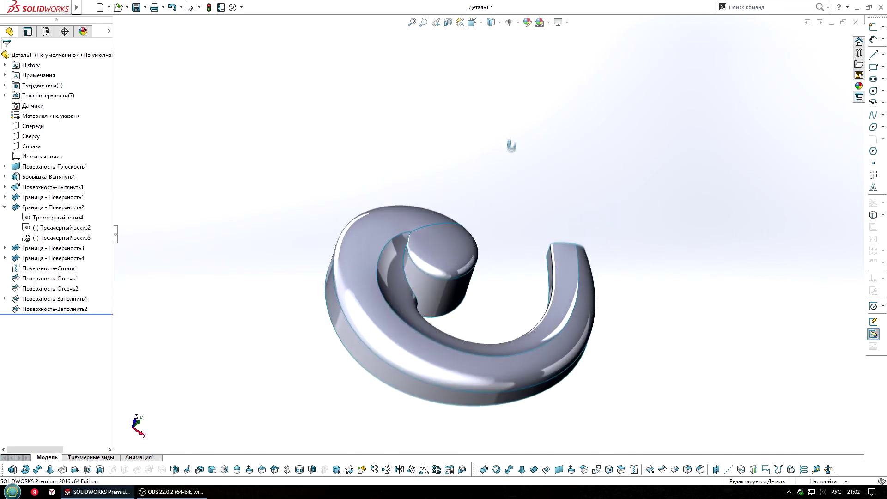
# Step: Knit all the curl surfaces into a solid body, Поверхность-Сшить2
pyautogui.click(634, 469)
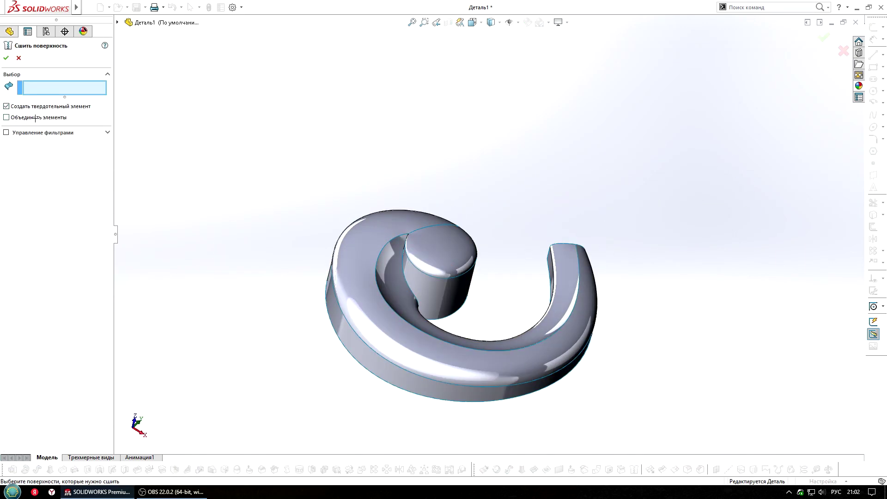
pyautogui.moveTo(644, 425); pyautogui.dragTo(645, 426)
pyautogui.press('Return')
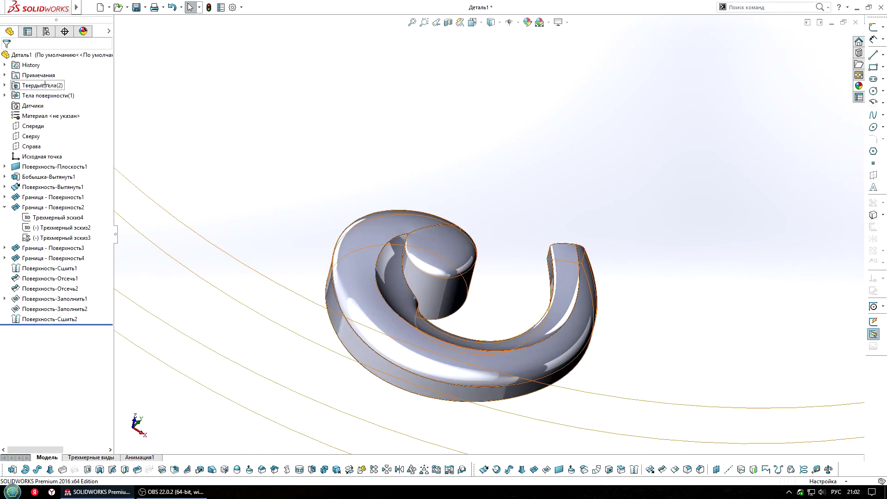
# Step: Select the photo plane surface, view it top-down, and sketch on the Front plane
pyautogui.click(5, 115)
pyautogui.click(41, 126)
pyautogui.scroll(5, 500, 182)
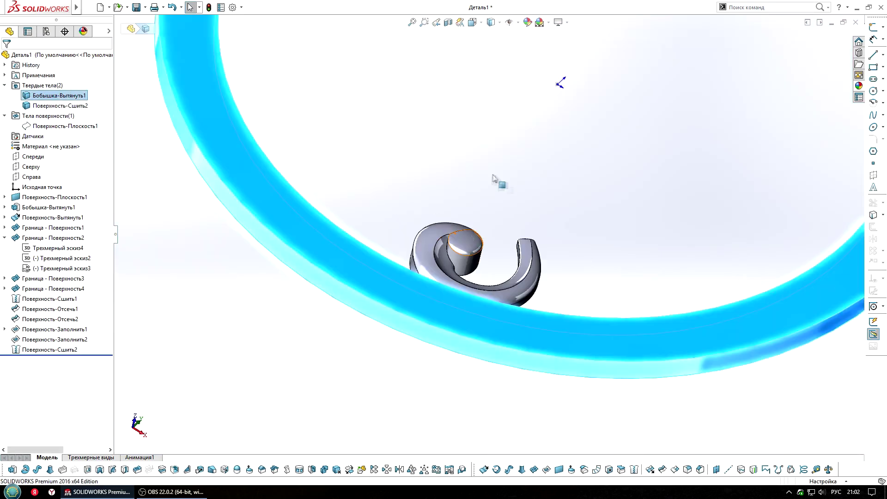
pyautogui.moveTo(500, 182); pyautogui.dragTo(541, 225, button='middle')
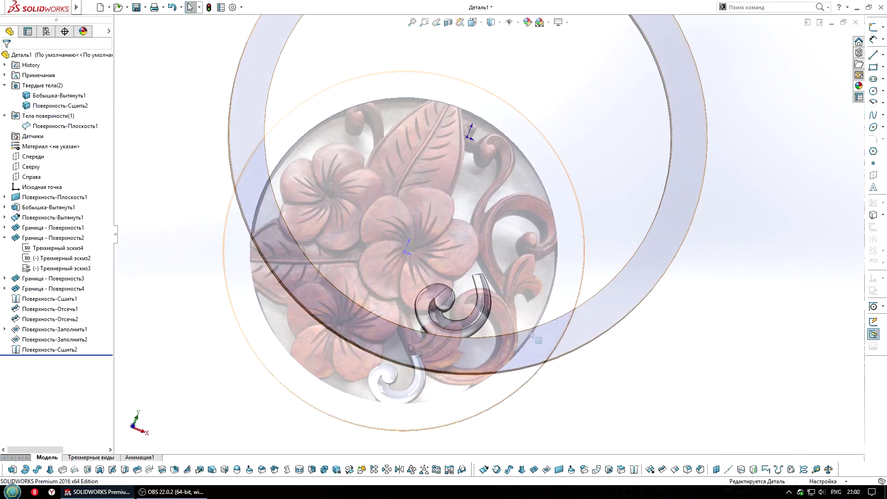
pyautogui.scroll(-3, 487, 287)
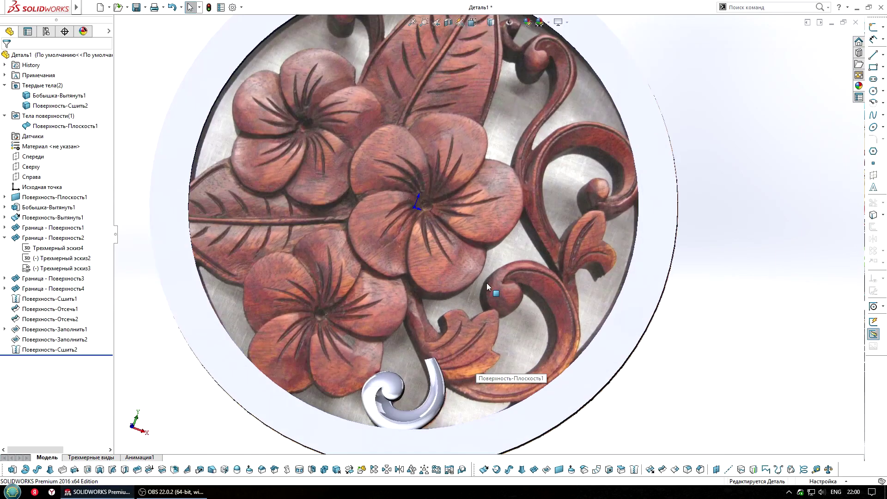
pyautogui.click(33, 157)
pyautogui.click(50, 146)
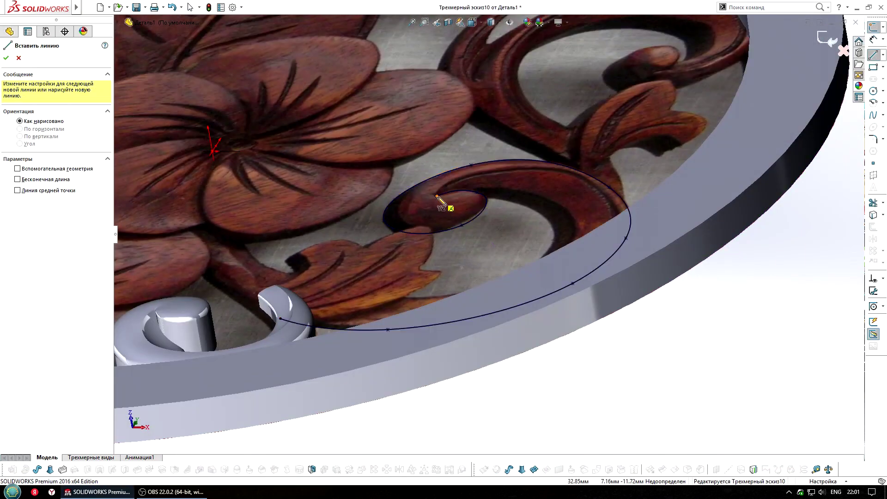
# Step: Draw vertical lines from Эскиз5 and loft boundary surface Граница-Поверхность5 through them
pyautogui.moveTo(436, 198); pyautogui.dragTo(429, 150)
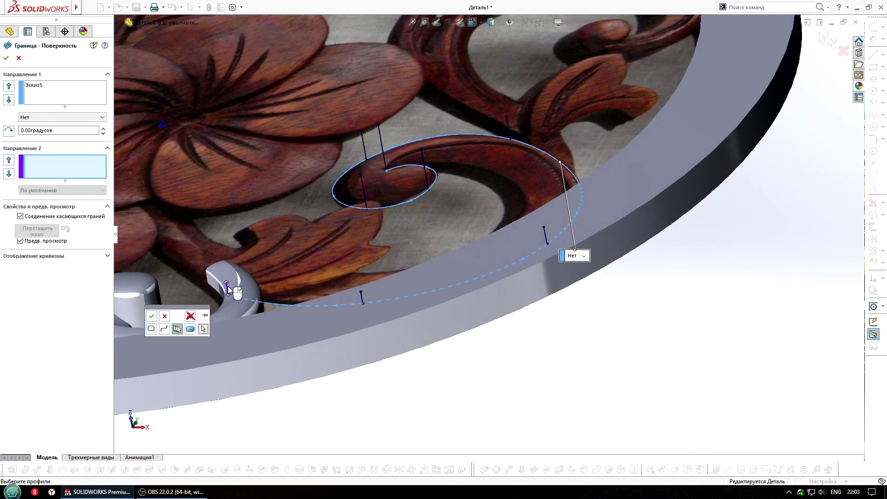
pyautogui.click(227, 286)
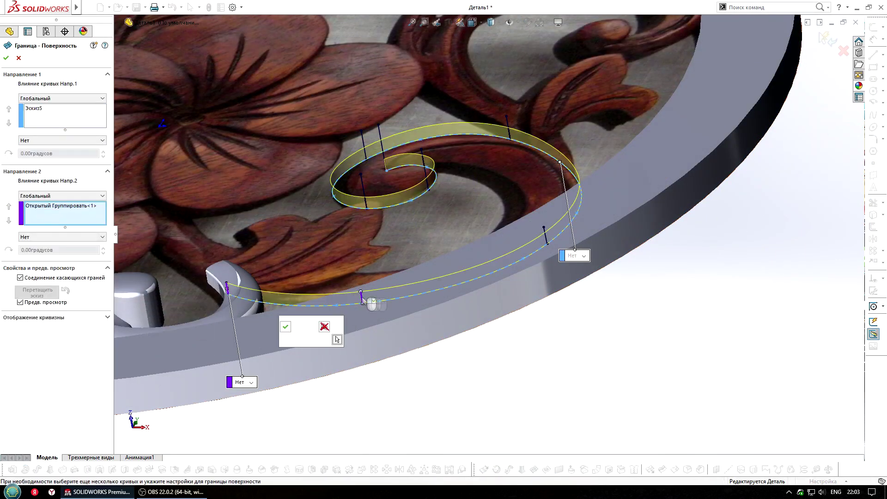
pyautogui.click(545, 238)
pyautogui.click(508, 127)
pyautogui.click(363, 138)
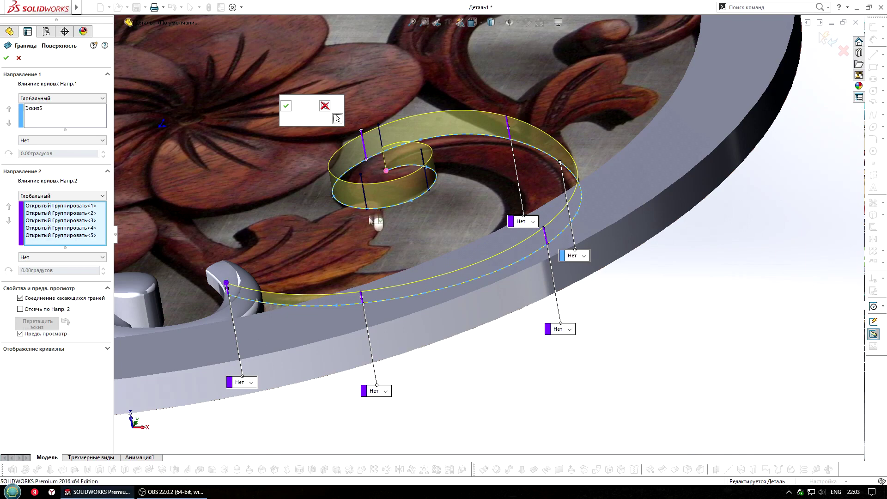
pyautogui.click(363, 198)
pyautogui.click(428, 180)
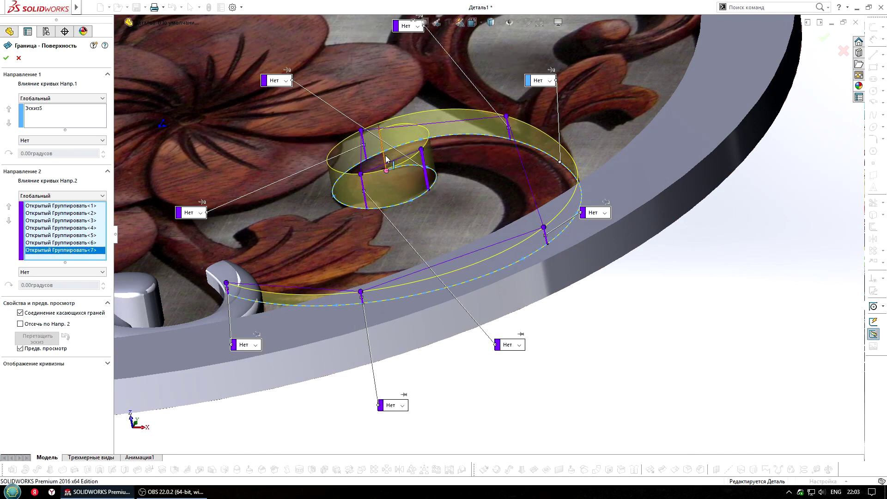
pyautogui.click(384, 159)
pyautogui.click(824, 37)
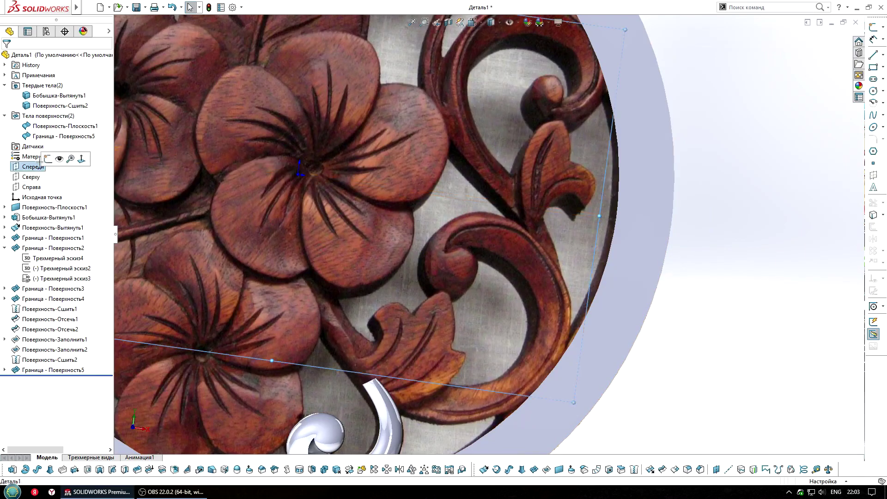
# Step: Trace the outer curl's inner edge with a spline and extrude it 2 mm as a surface
pyautogui.press('f')
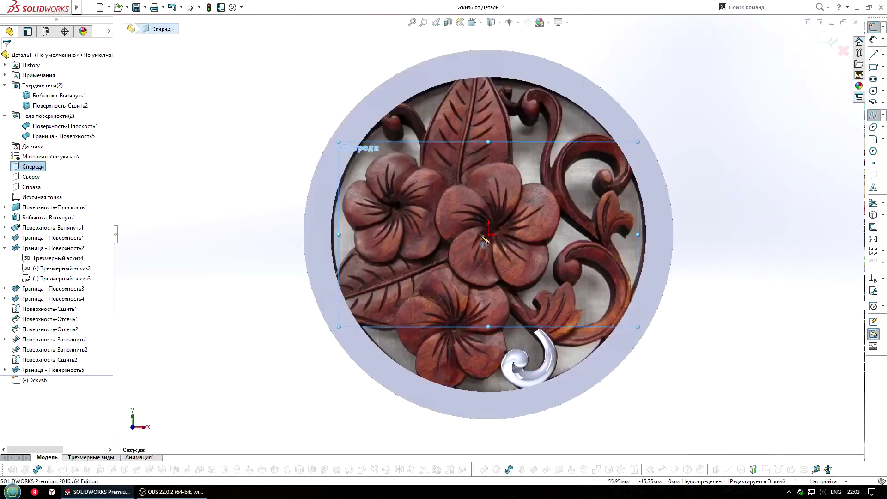
pyautogui.scroll(-5, 526, 255)
pyautogui.click(521, 247)
pyautogui.click(552, 244)
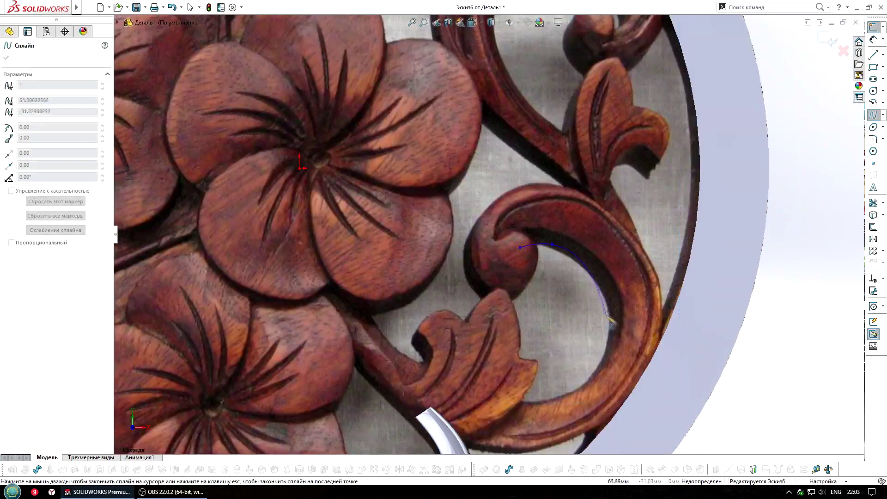
pyautogui.doubleClick(575, 392)
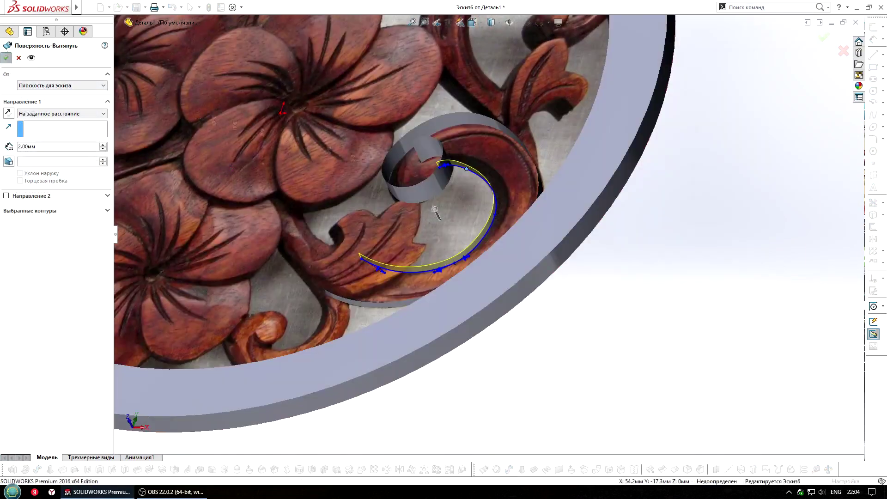
pyautogui.rightClick(434, 210)
pyautogui.scroll(-3, 484, 184)
pyautogui.scroll(-3, 484, 184)
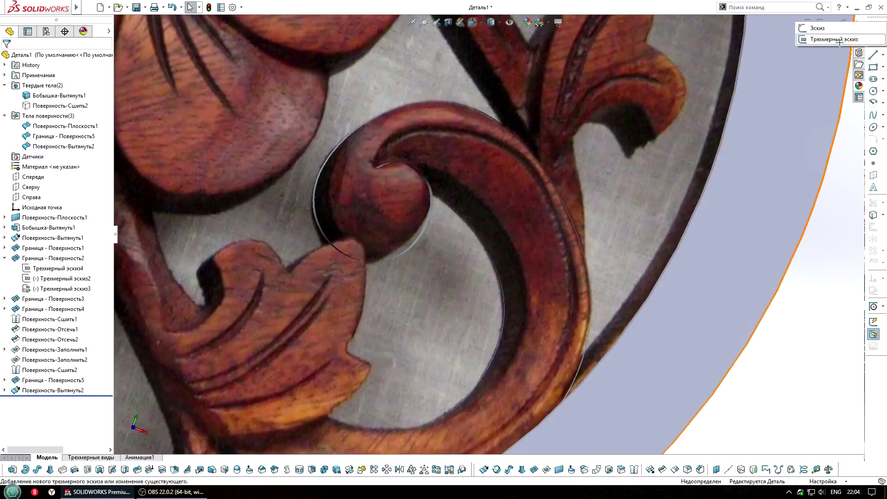
# Step: Draw a 3D spline along the outer curl and lift one point above the ring
pyautogui.click(840, 41)
pyautogui.click(872, 115)
pyautogui.click(372, 171)
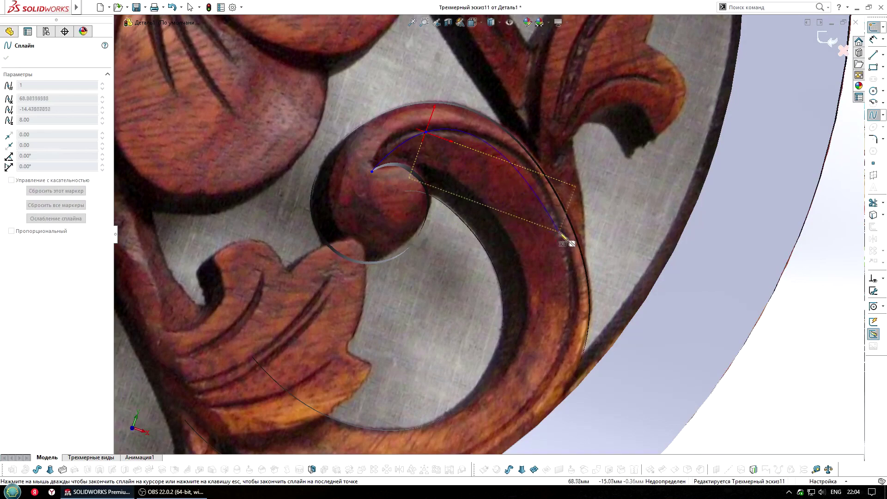
pyautogui.keyDown('ctrl'); pyautogui.moveTo(530, 223); pyautogui.dragTo(572, 113, button='middle'); pyautogui.keyUp('ctrl')
pyautogui.doubleClick(265, 255)
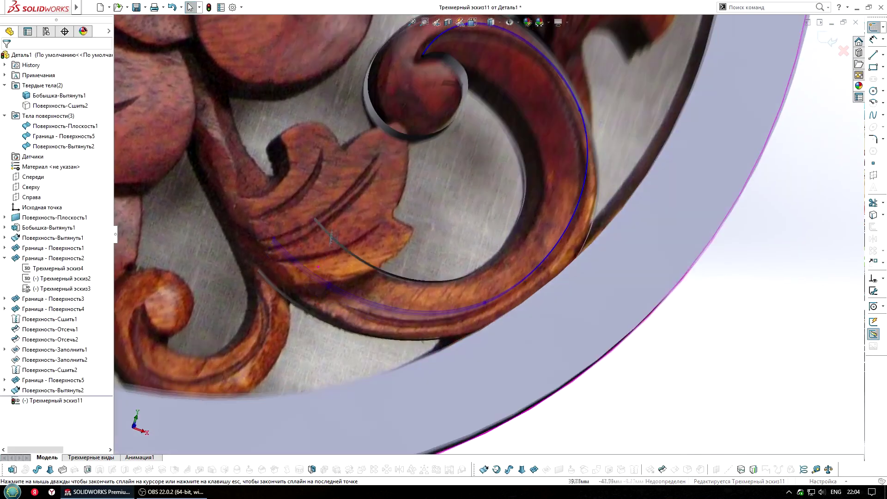
pyautogui.moveTo(315, 266); pyautogui.dragTo(642, 192, button='middle')
pyautogui.moveTo(640, 189); pyautogui.dragTo(638, 157)
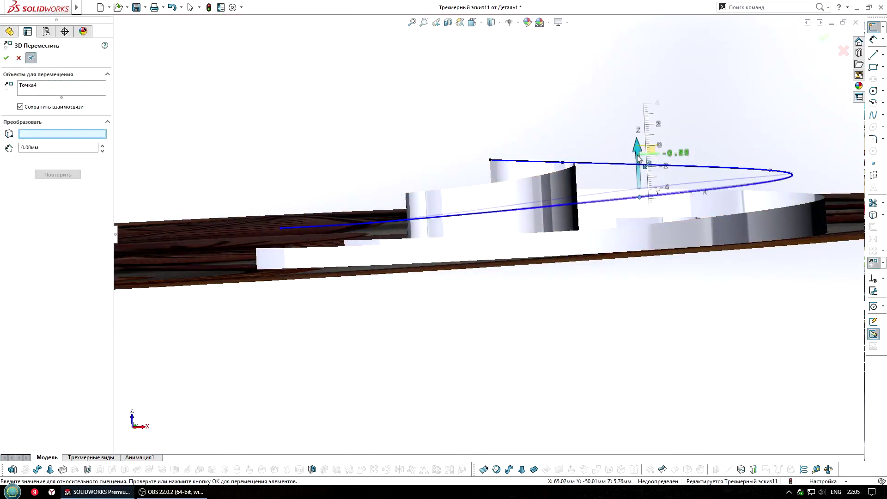
pyautogui.press('Escape')
# Step: Add 3D spline segments across the curl and onto the ring for its top
pyautogui.moveTo(692, 187)
pyautogui.mouseDown(button='middle')
pyautogui.moveTo(568, 176)
pyautogui.moveTo(780, 187)
pyautogui.mouseUp(button='middle')
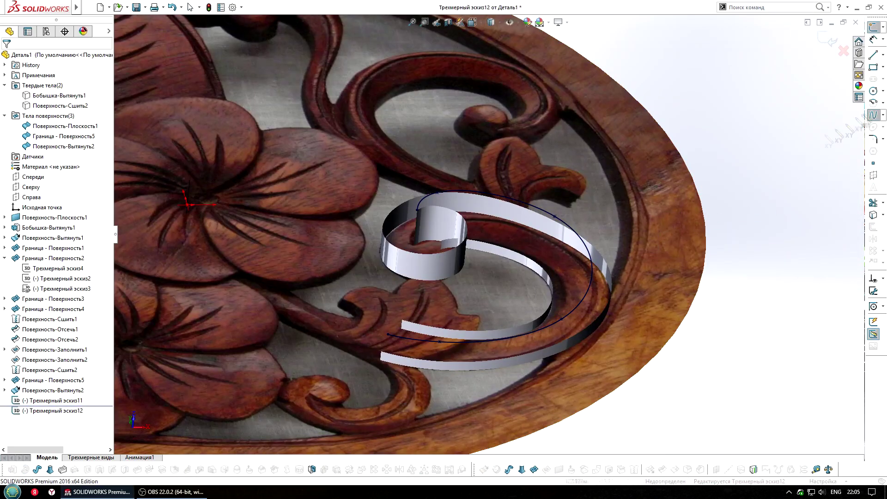
pyautogui.scroll(3, 780, 185)
pyautogui.moveTo(780, 185); pyautogui.dragTo(333, 204, button='middle')
pyautogui.click(361, 250)
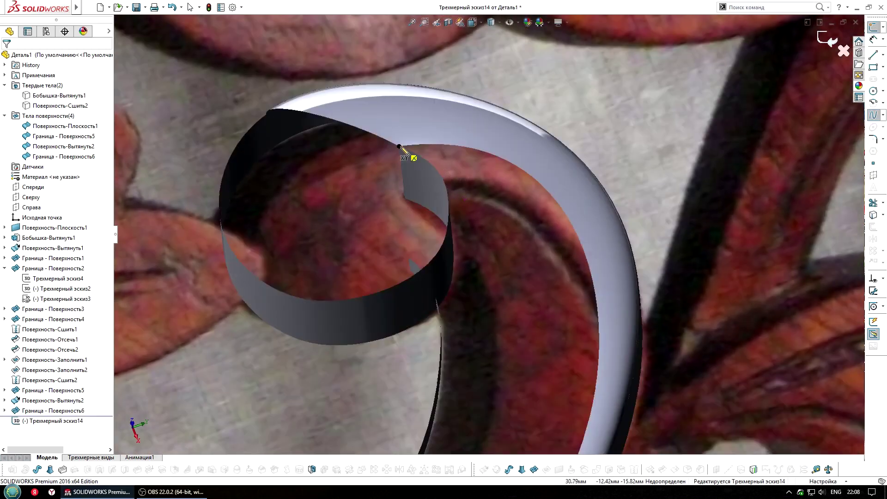
pyautogui.click(400, 147)
pyautogui.press('Escape')
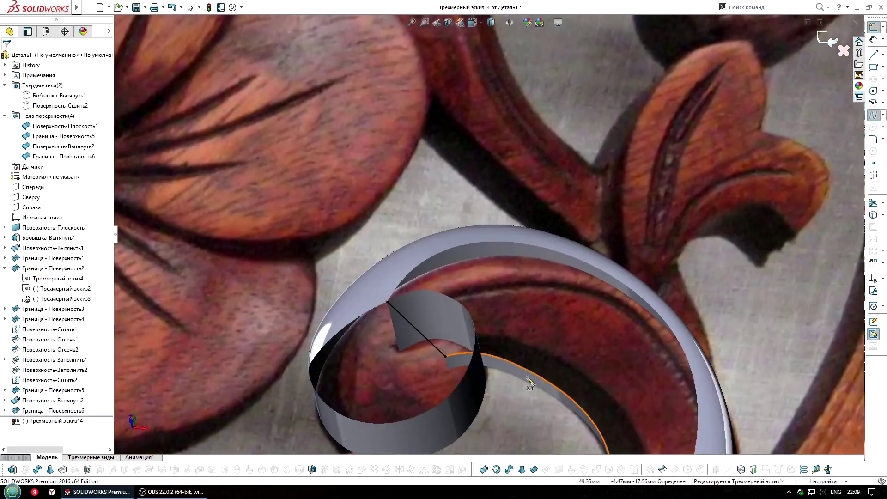
pyautogui.click(533, 369)
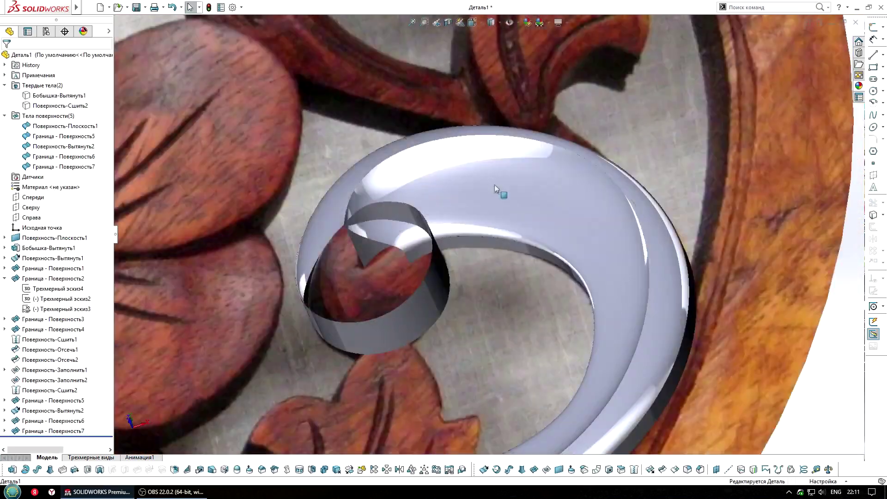
# Step: Convert the curl edges into a 3D sketch with a coincident point, and start a boundary surface
pyautogui.moveTo(495, 188); pyautogui.dragTo(691, 157, button='middle')
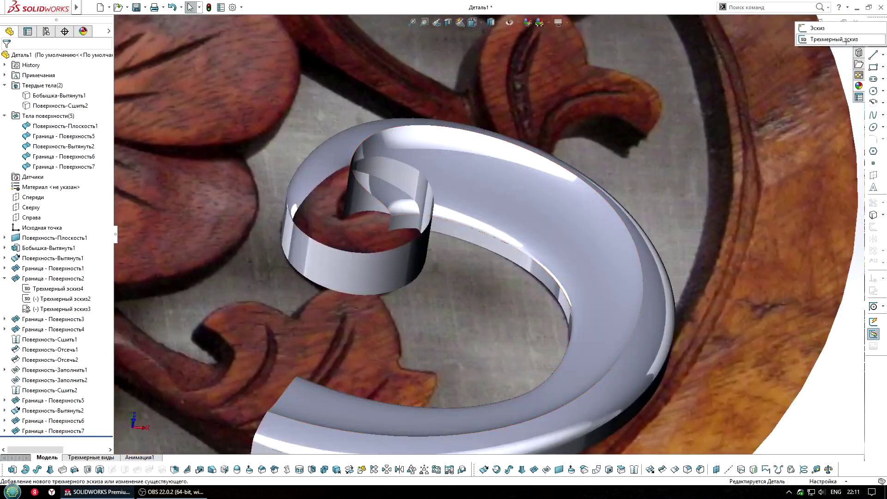
pyautogui.click(872, 202)
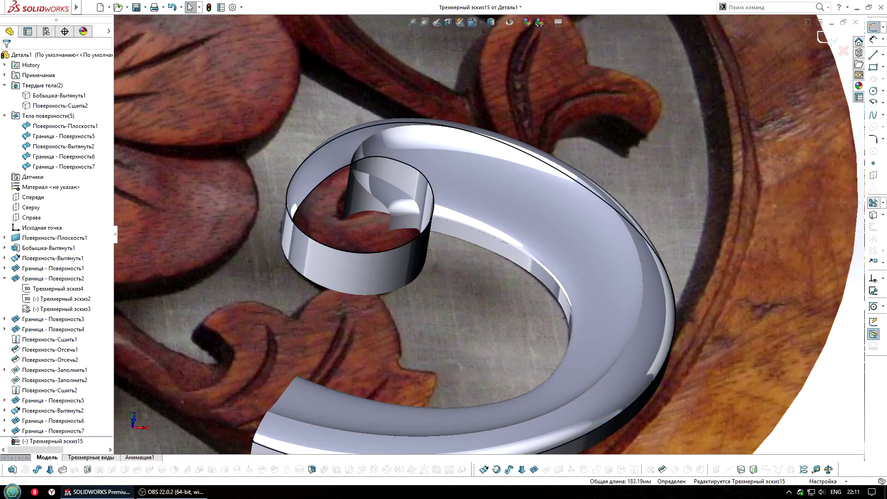
pyautogui.click(293, 221)
pyautogui.keyDown('ctrl'); pyautogui.click(297, 205); pyautogui.keyUp('ctrl')
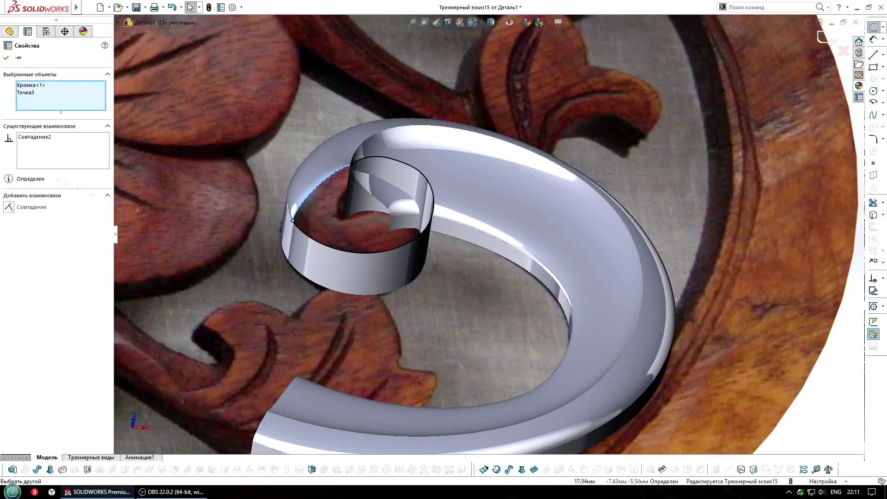
pyautogui.click(34, 207)
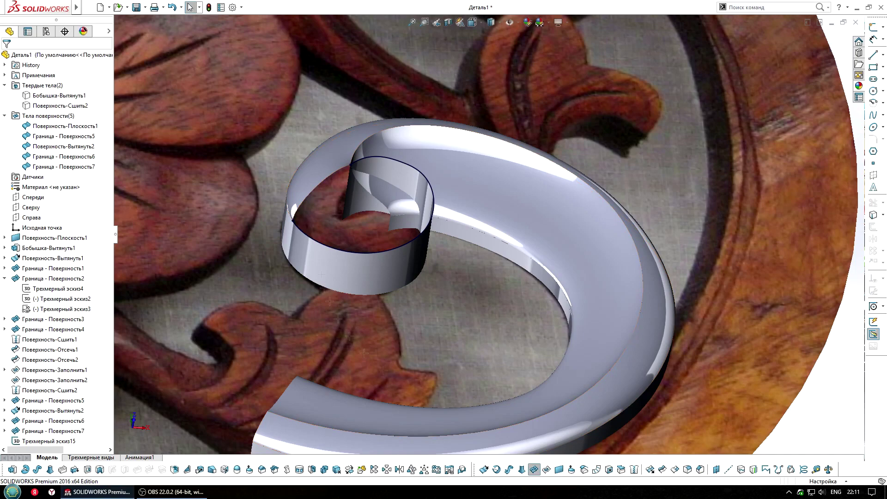
pyautogui.click(534, 468)
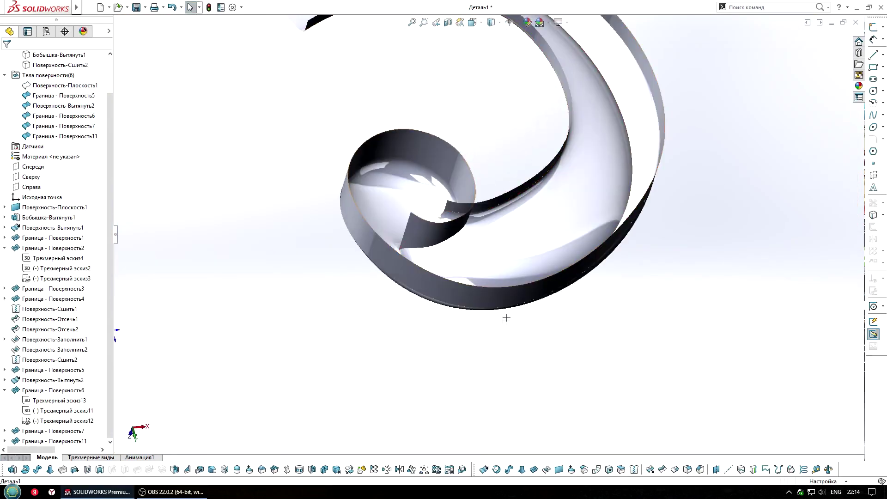
# Step: Trim the curl's surface and draw a 3D sketch line across its open end
pyautogui.click(662, 469)
pyautogui.click(487, 247)
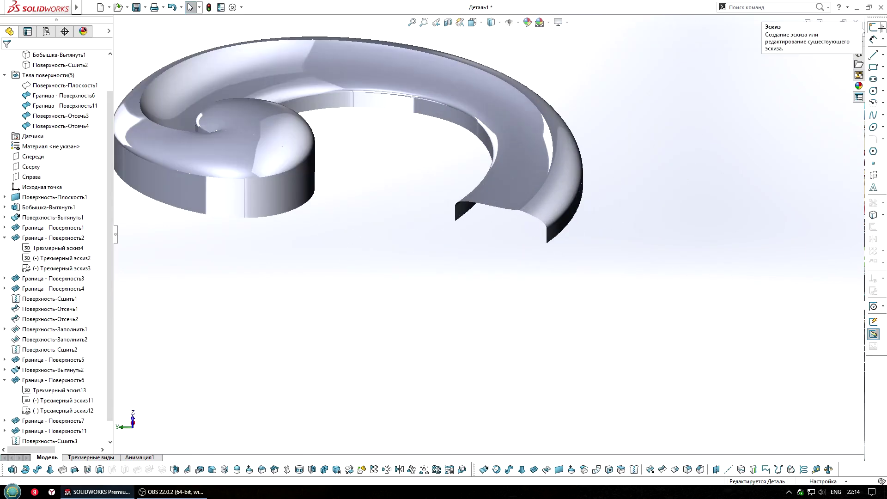
pyautogui.click(881, 27)
pyautogui.click(455, 221)
pyautogui.doubleClick(546, 243)
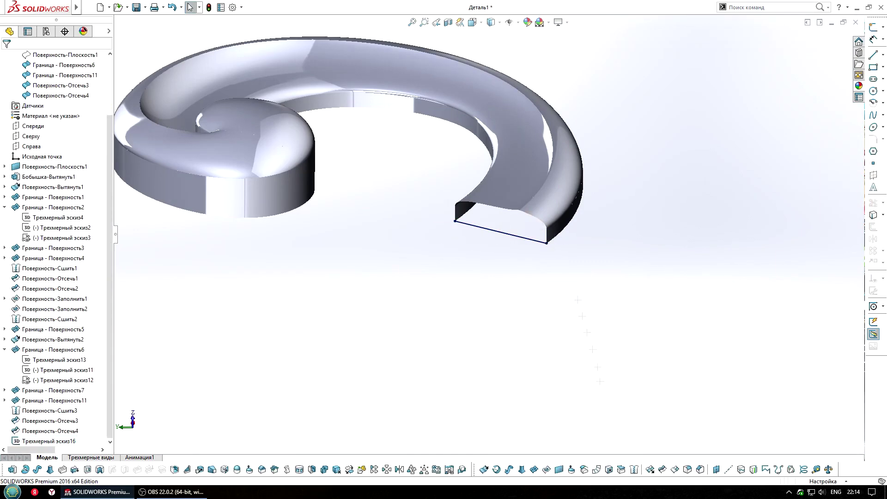
# Step: Select the open end's edges and the new line as the fill surface boundary
pyautogui.click(634, 470)
pyautogui.click(547, 217)
pyautogui.click(499, 232)
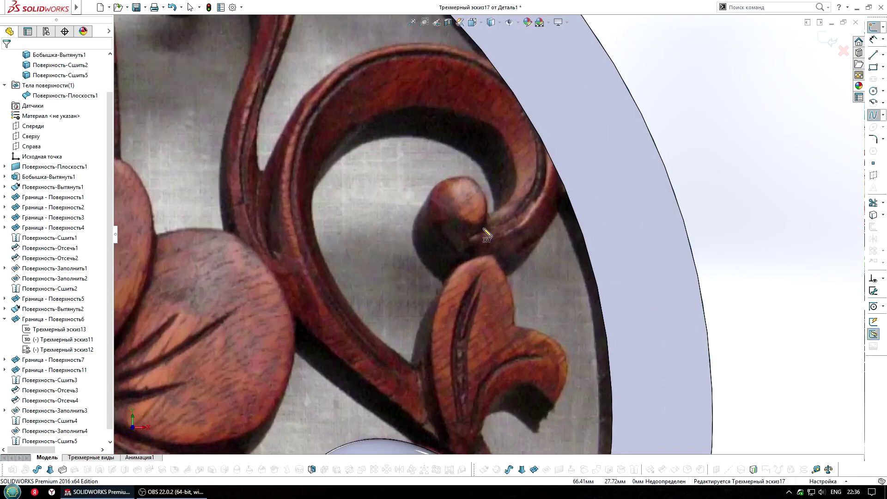
# Step: Trace the next curl with a spline, then fit and orbit to check the solid curls
pyautogui.click(483, 228)
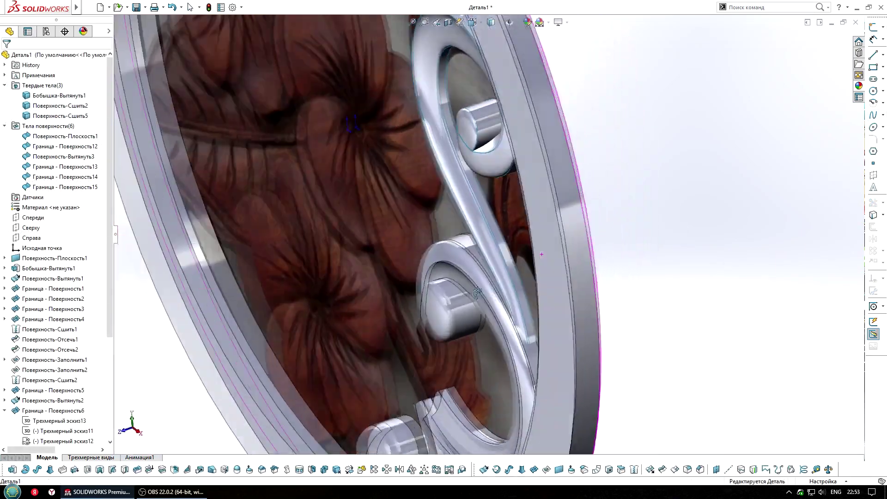
pyautogui.moveTo(477, 292); pyautogui.dragTo(548, 279, button='middle')
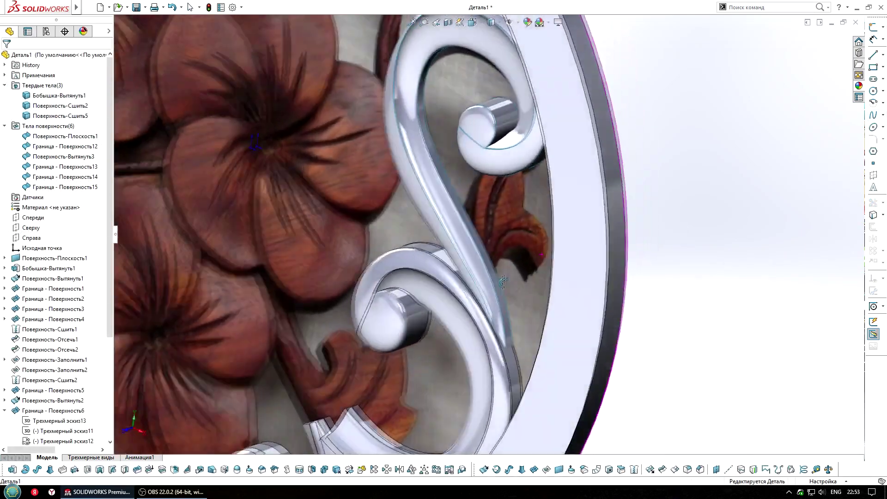
pyautogui.press('f')
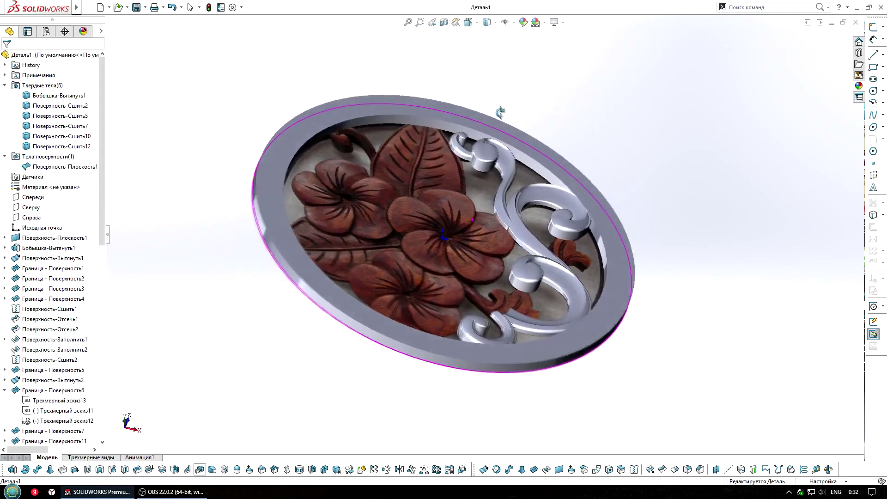
pyautogui.moveTo(500, 112); pyautogui.dragTo(449, 204, button='middle')
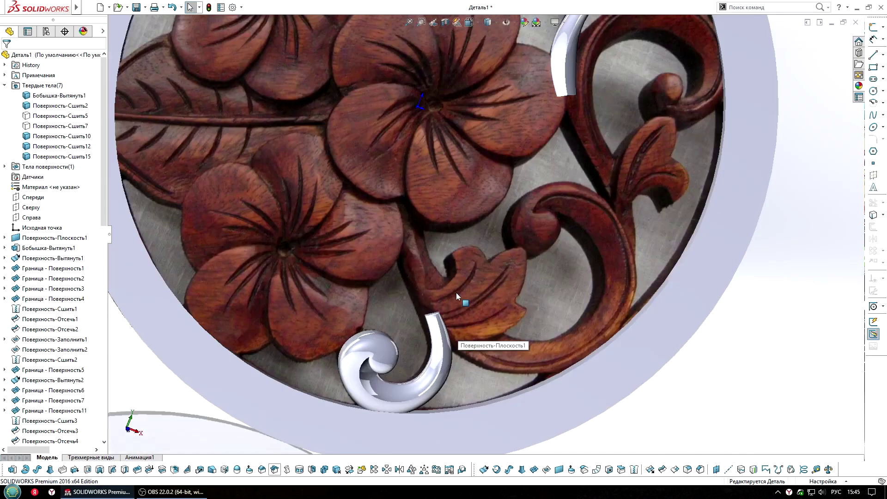
pyautogui.scroll(-2, 456, 292)
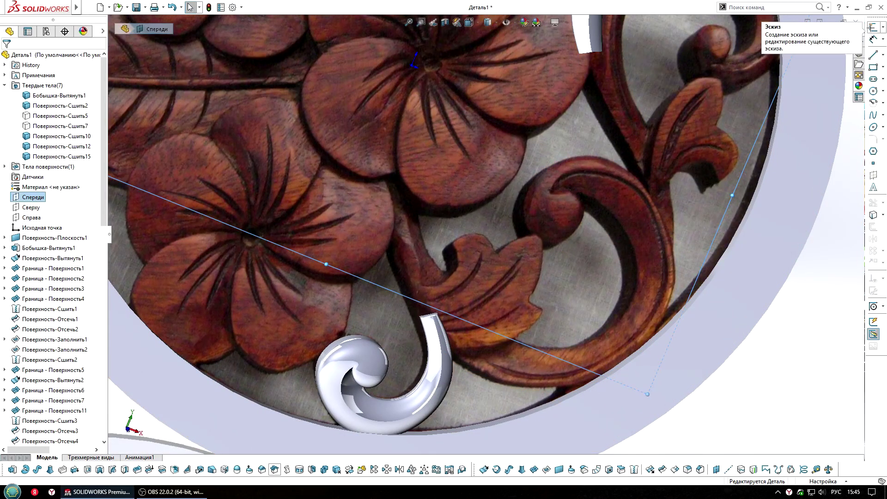
# Step: Sketch spline Эскиз74 from under the flower down past the lower curl's tip
pyautogui.click(872, 28)
pyautogui.click(377, 206)
pyautogui.click(390, 266)
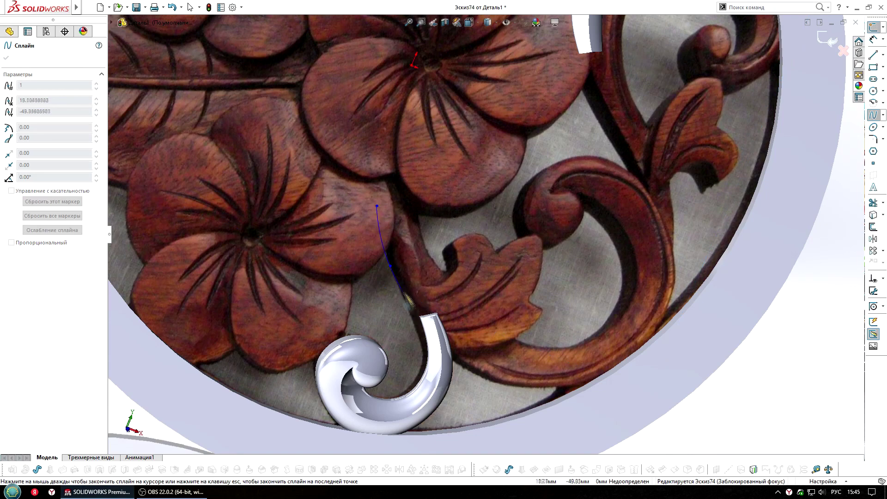
pyautogui.doubleClick(476, 381)
pyautogui.scroll(-3, 381, 325)
pyautogui.click(410, 255)
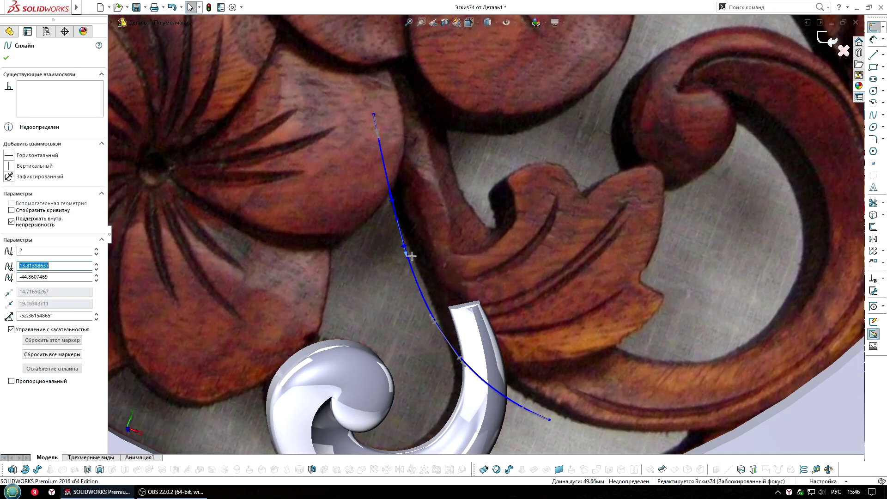
pyautogui.scroll(3, 489, 360)
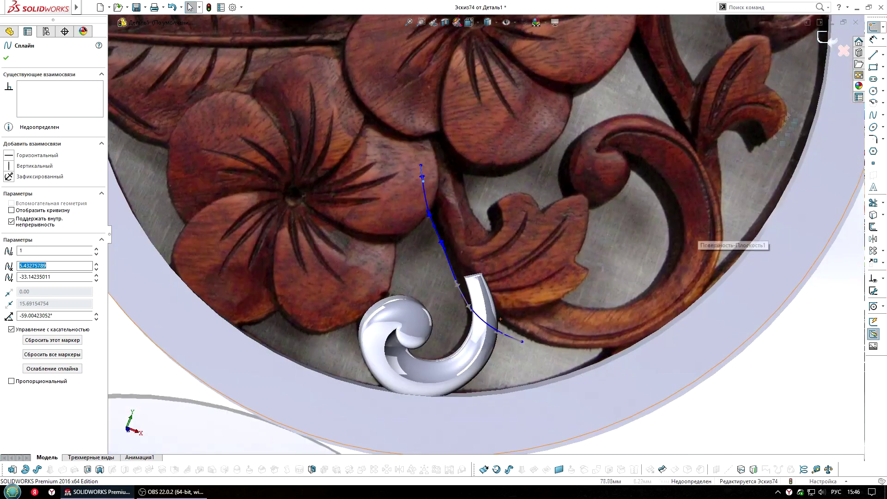
pyautogui.hotkey('ctrl', 'b')
pyautogui.scroll(2, 616, 279)
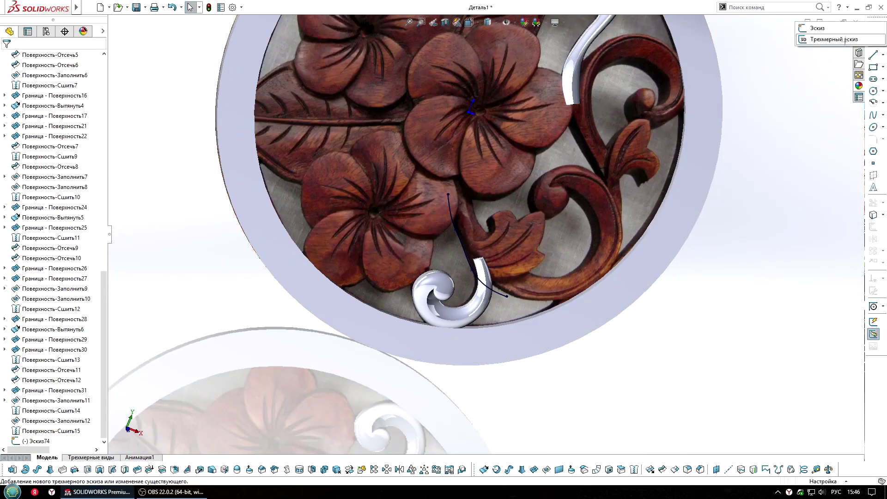
# Step: Draw a 3D spline from the disc across the middle curl and show body Поверхность-Сшить5
pyautogui.click(845, 40)
pyautogui.click(873, 115)
pyautogui.scroll(-2, 462, 207)
pyautogui.click(428, 171)
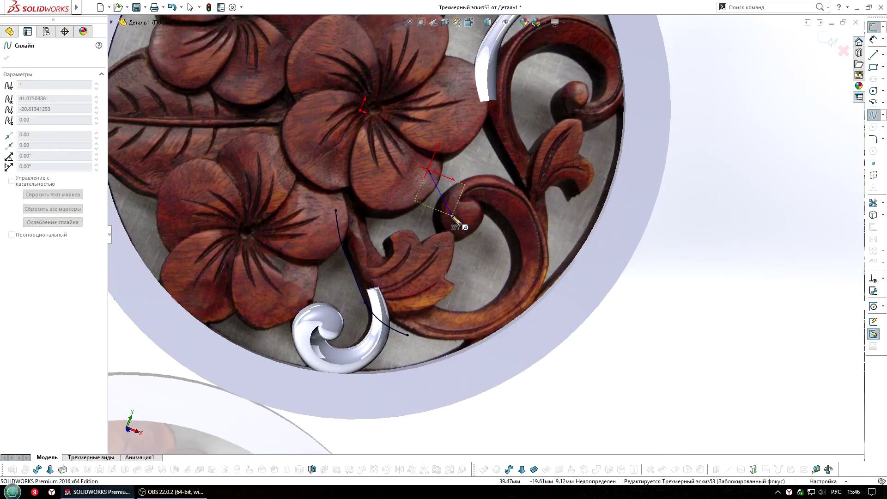
pyautogui.doubleClick(490, 277)
pyautogui.scroll(3, 491, 277)
pyautogui.moveTo(491, 277); pyautogui.dragTo(489, 266, button='middle')
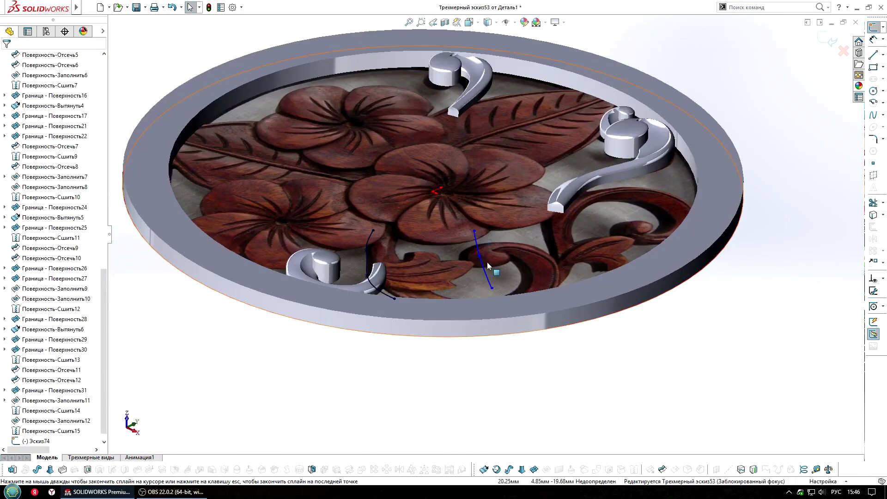
pyautogui.moveTo(103, 290); pyautogui.dragTo(103, 76)
pyautogui.click(51, 116)
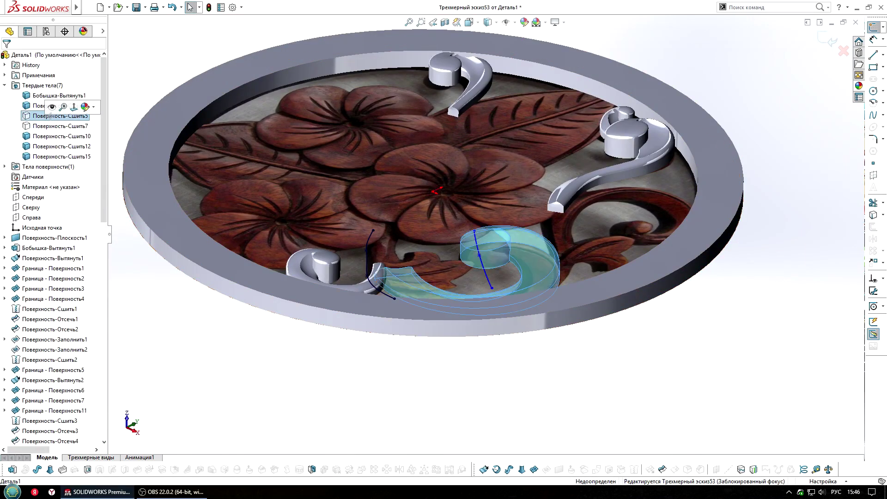
pyautogui.click(64, 106)
# Step: Raise both spline endpoints with 3D Move so it arches over the curl's knob
pyautogui.click(481, 258)
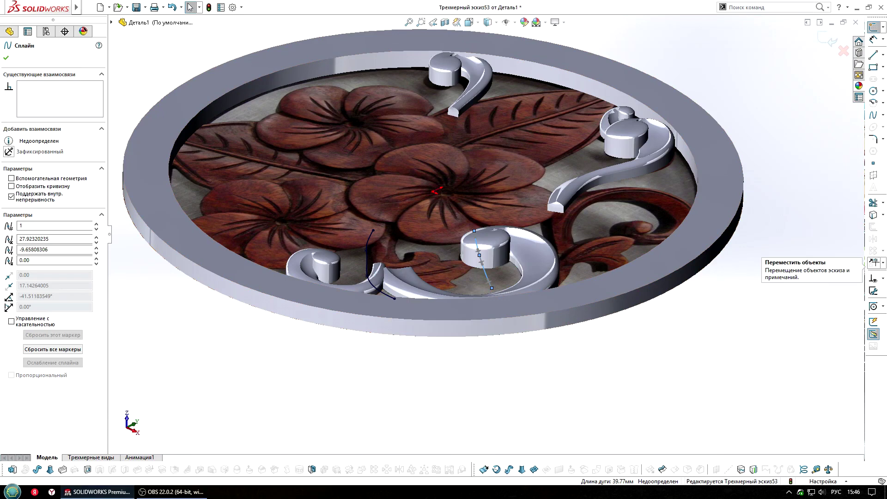
pyautogui.click(873, 262)
pyautogui.moveTo(601, 231); pyautogui.dragTo(573, 202, button='middle')
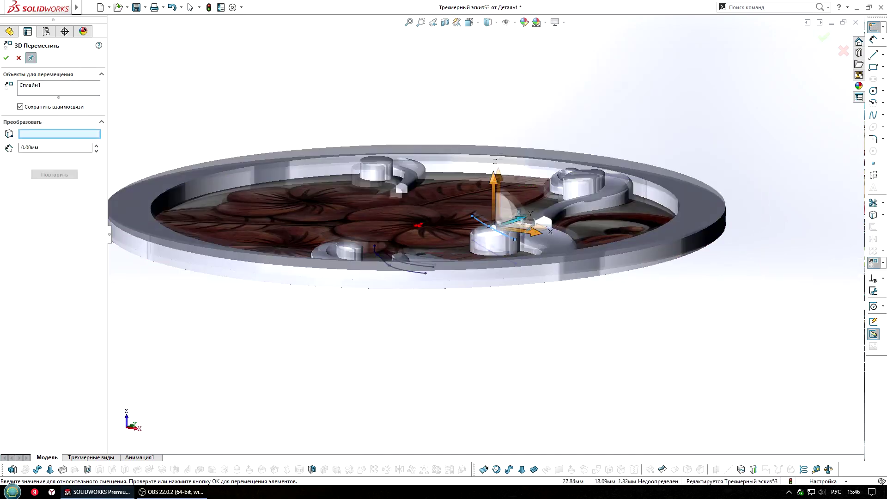
pyautogui.scroll(-5, 573, 202)
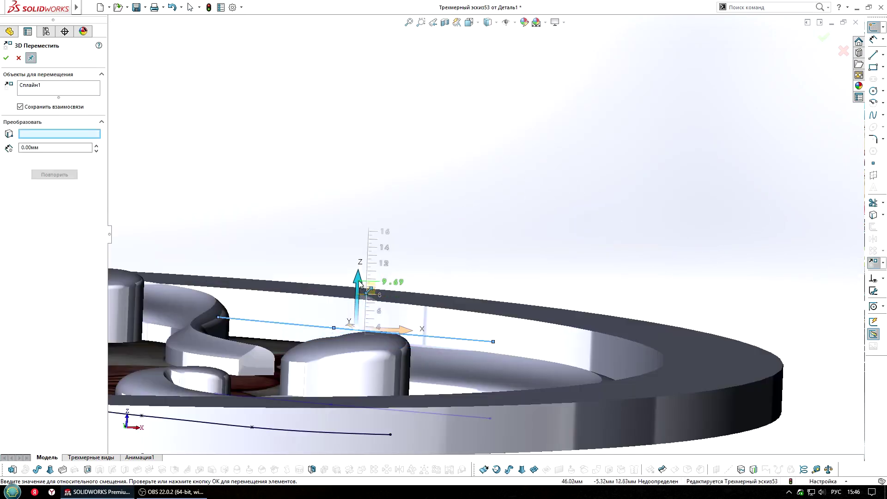
pyautogui.scroll(5, 360, 283)
pyautogui.click(528, 254)
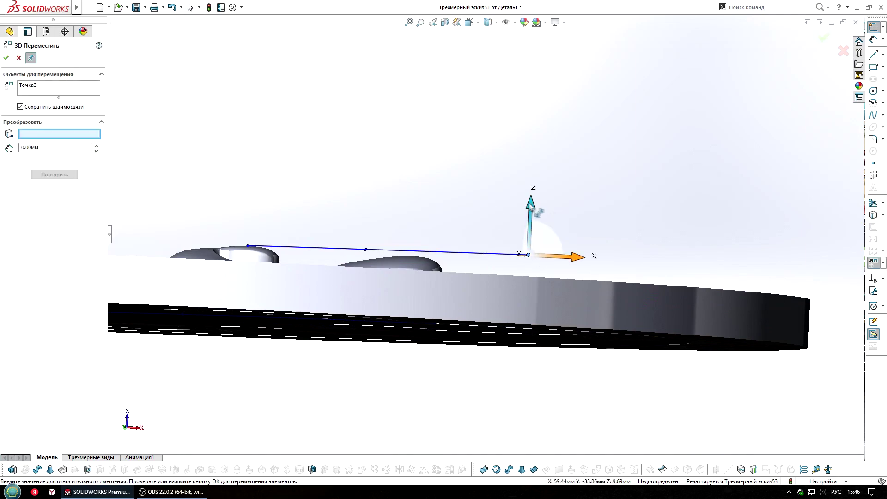
pyautogui.click(248, 245)
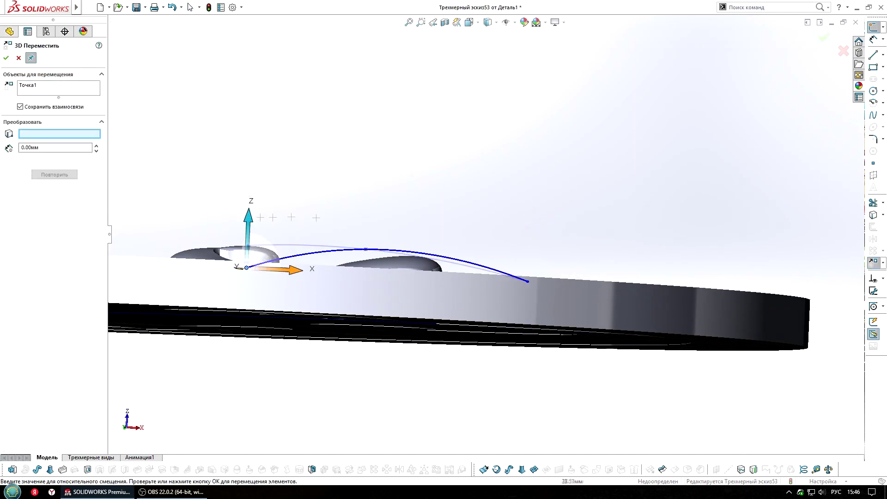
pyautogui.scroll(5, 252, 223)
pyautogui.scroll(-5, 252, 223)
pyautogui.moveTo(252, 223); pyautogui.dragTo(813, 61, button='middle')
pyautogui.press('Escape')
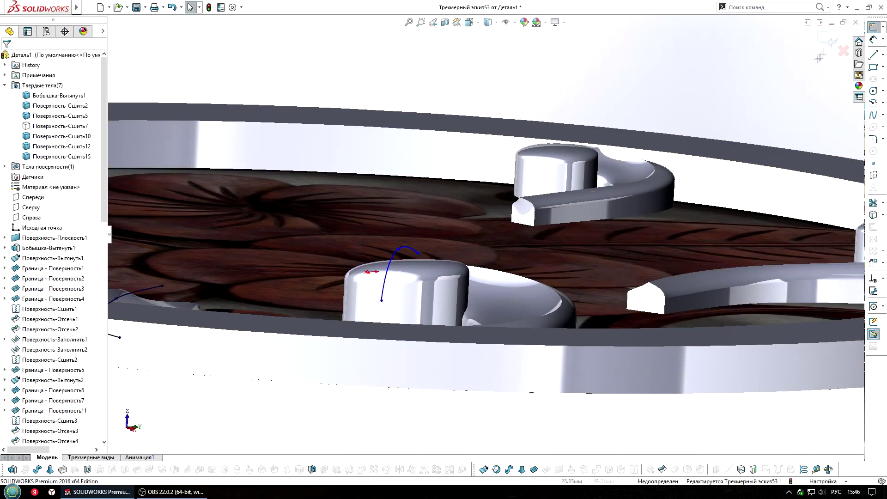
pyautogui.click(831, 42)
# Step: Begin a boundary surface between stem spline Эскиз74 and the arched 3D spline
pyautogui.moveTo(585, 221); pyautogui.dragTo(430, 313, button='middle')
pyautogui.scroll(5, 441, 302)
pyautogui.click(534, 469)
pyautogui.click(377, 300)
pyautogui.click(500, 300)
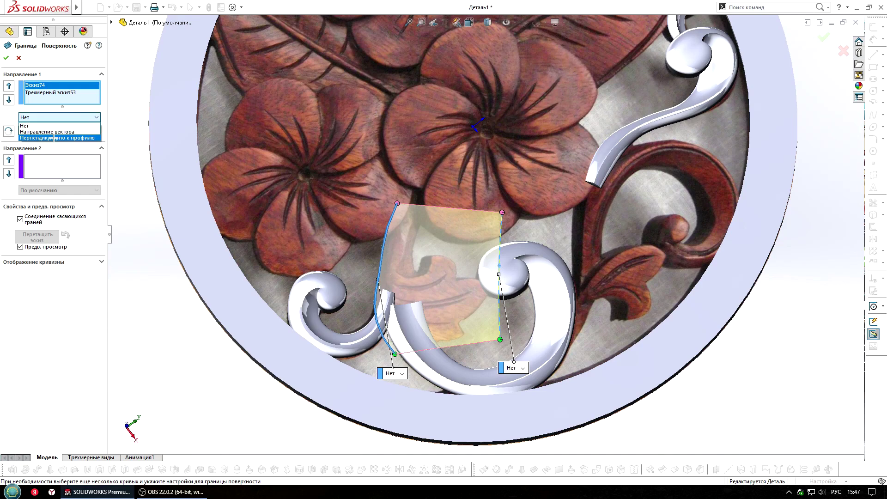
# Step: Set the boundary surface Normal to Profile with tangent length 0.84 and accept it
pyautogui.click(54, 137)
pyautogui.moveTo(462, 162); pyautogui.dragTo(443, 257, button='middle')
pyautogui.scroll(5, 422, 301)
pyautogui.moveTo(423, 300)
pyautogui.mouseDown(button='middle')
pyautogui.moveTo(400, 384)
pyautogui.moveTo(410, 340)
pyautogui.moveTo(395, 203)
pyautogui.mouseUp(button='middle')
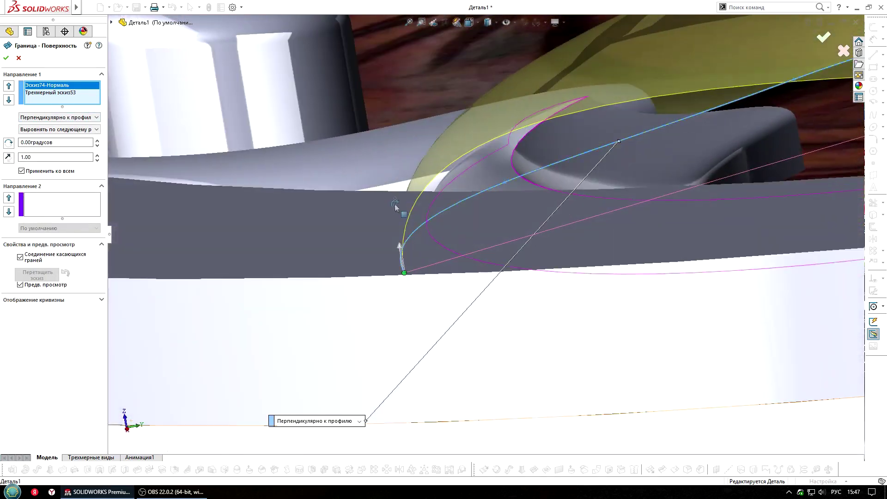
pyautogui.keyDown('ctrl'); pyautogui.moveTo(426, 258); pyautogui.dragTo(293, 253, button='middle'); pyautogui.keyUp('ctrl')
pyautogui.moveTo(294, 253); pyautogui.dragTo(293, 257)
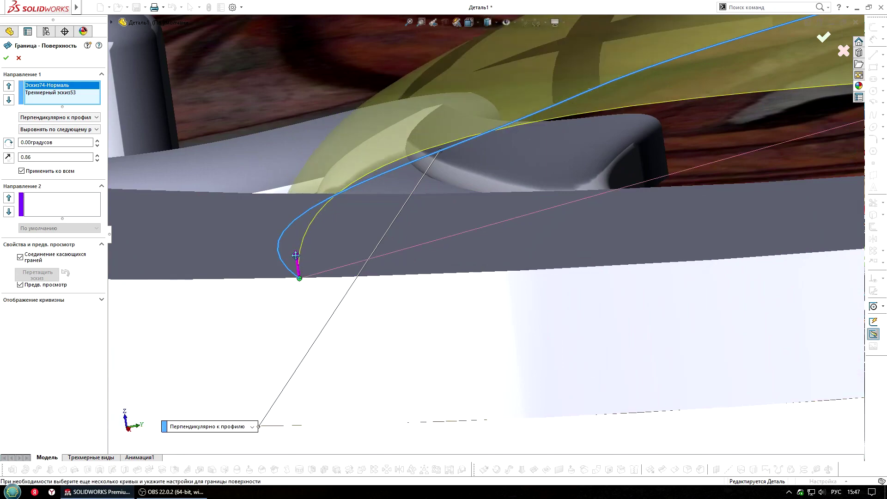
pyautogui.scroll(-5, 376, 204)
pyautogui.moveTo(376, 205)
pyautogui.mouseDown(button='middle')
pyautogui.moveTo(520, 134)
pyautogui.moveTo(418, 115)
pyautogui.mouseUp(button='middle')
pyautogui.press('Return')
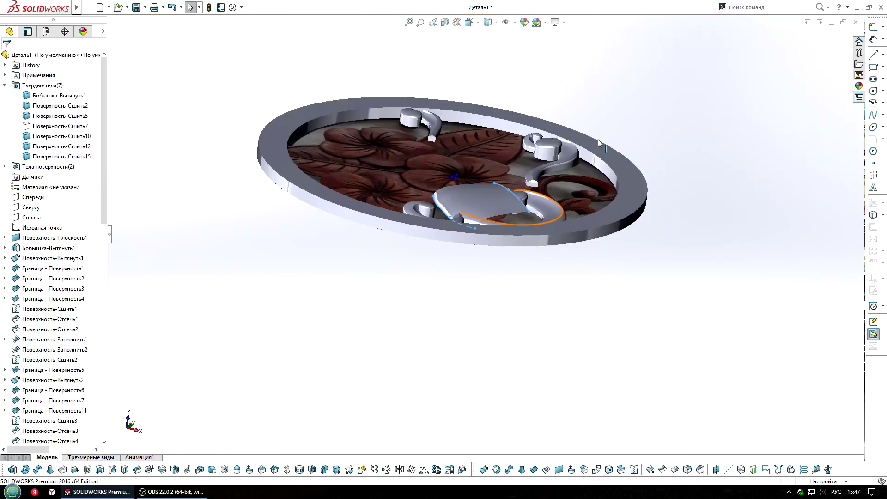
# Step: Adjust the Эскиз74 stem spline's top endpoint and rebuild the boundary surface
pyautogui.scroll(5, 415, 161)
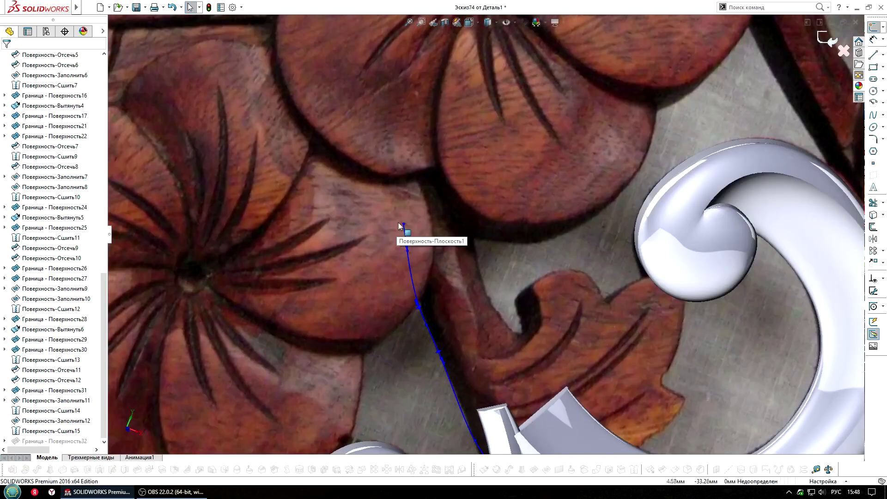
pyautogui.click(372, 179)
pyautogui.click(375, 178)
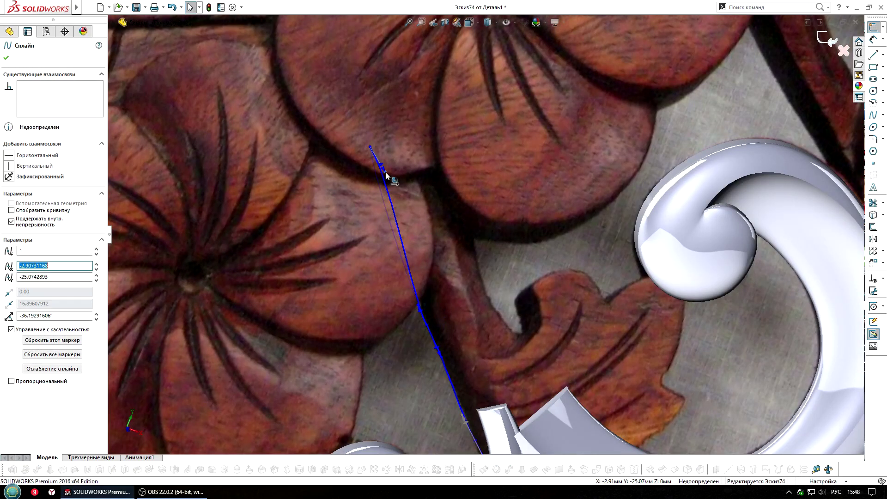
pyautogui.scroll(-5, 415, 194)
pyautogui.hotkey('ctrl', 'b')
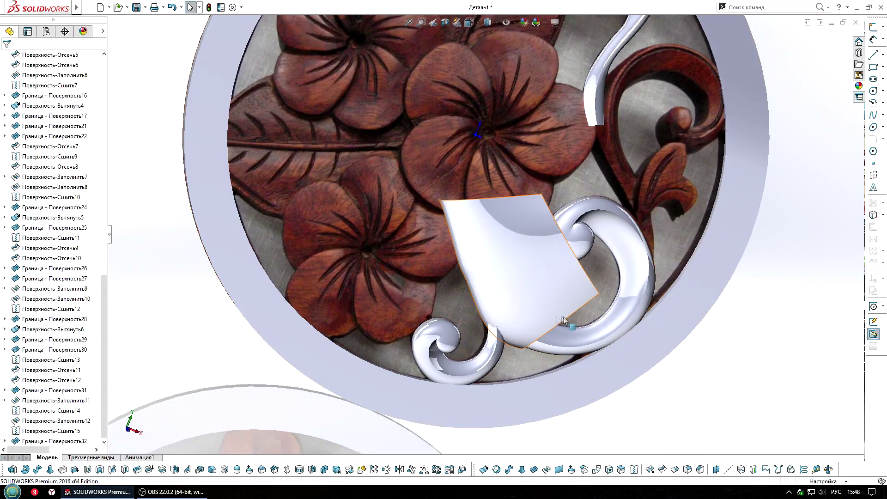
# Step: Hide the new boundary surface and open a sketch on the Front plane (Спереди)
pyautogui.click(563, 320)
pyautogui.click(586, 260)
pyautogui.scroll(3, 532, 282)
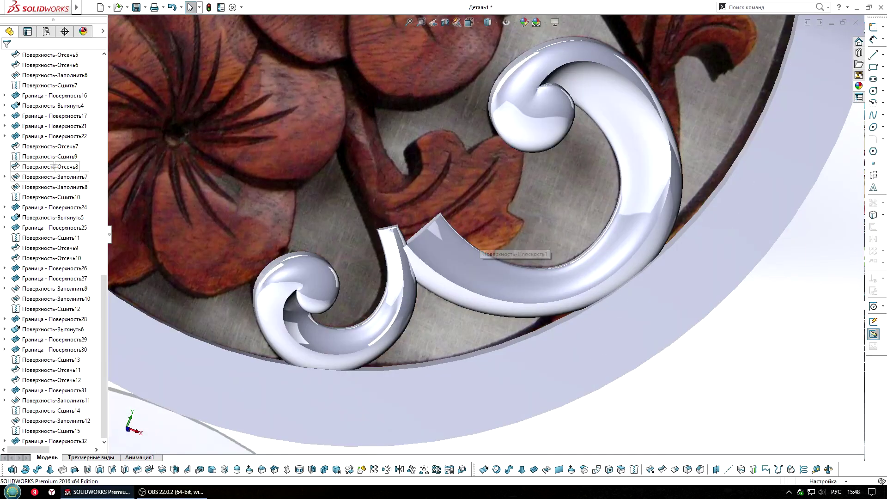
pyautogui.scroll(15, 54, 165)
pyautogui.click(40, 207)
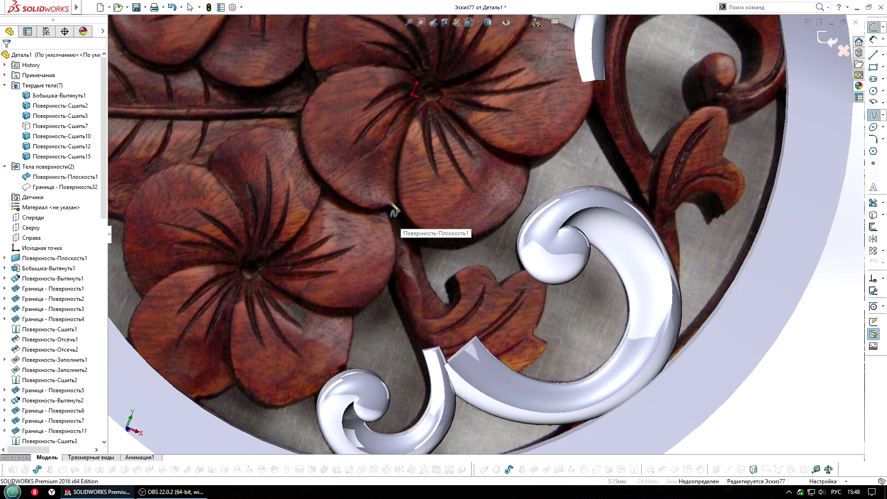
# Step: Trace the stem and lobed leaf outline with three connected splines over the photo
pyautogui.click(387, 195)
pyautogui.click(406, 259)
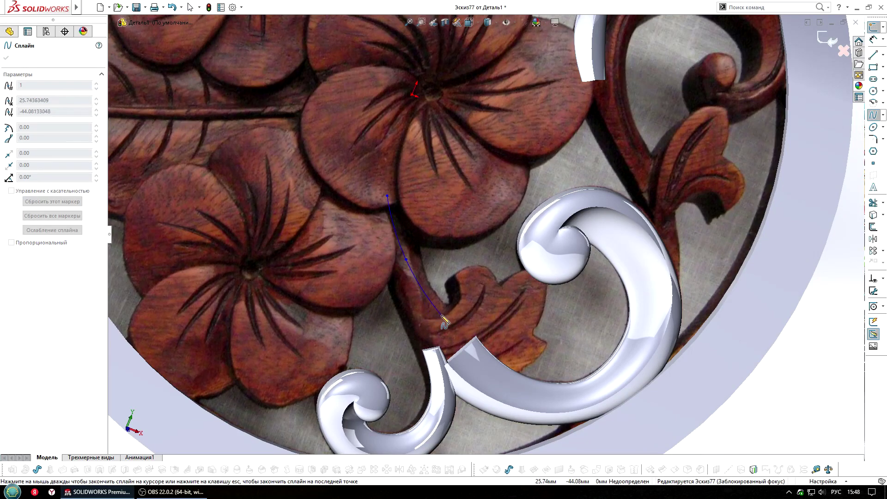
pyautogui.doubleClick(455, 275)
pyautogui.click(454, 275)
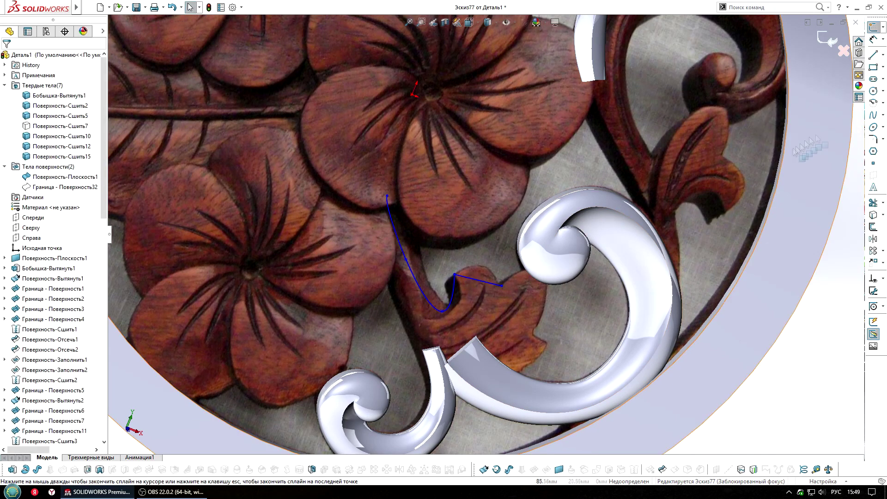
pyautogui.click(502, 285)
pyautogui.click(549, 261)
pyautogui.doubleClick(533, 332)
pyautogui.click(533, 331)
pyautogui.click(550, 344)
pyautogui.click(475, 388)
pyautogui.doubleClick(388, 371)
# Step: Hide the sphere and drag spline points and tangents to hug the leaf's corner and right edge
pyautogui.scroll(-5, 565, 375)
pyautogui.scroll(-5, 483, 265)
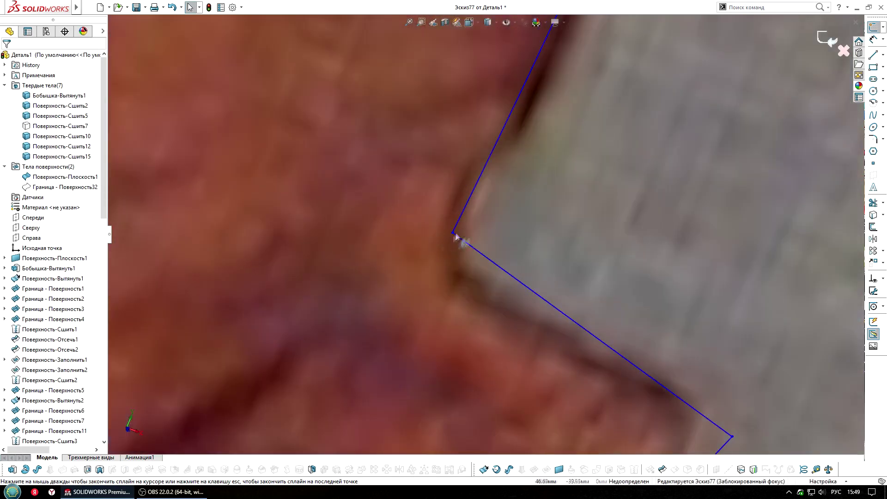
pyautogui.click(451, 250)
pyautogui.scroll(5, 587, 350)
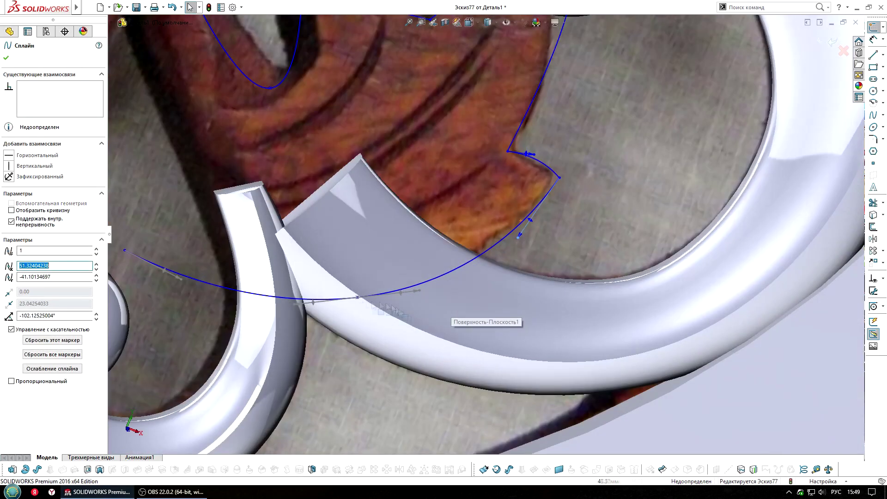
pyautogui.click(354, 289)
pyautogui.scroll(5, 353, 289)
pyautogui.scroll(-8, 471, 159)
pyautogui.moveTo(335, 157); pyautogui.dragTo(351, 139)
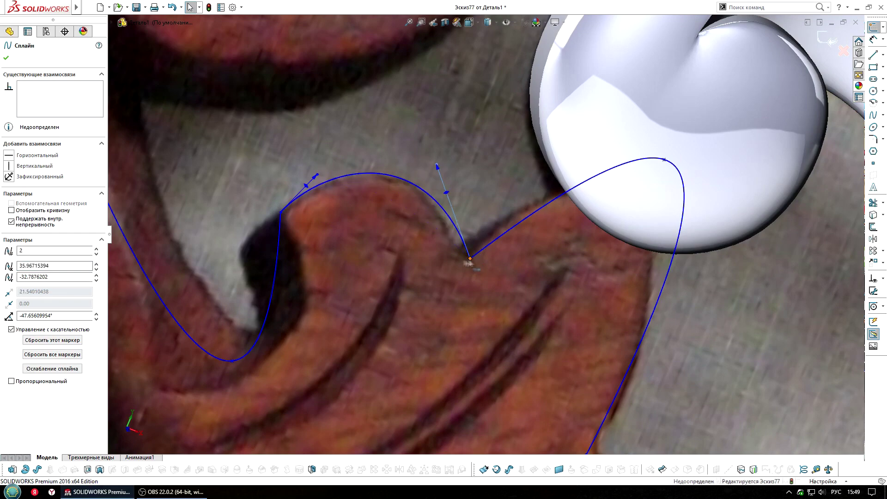
pyautogui.rightClick(661, 162)
pyautogui.click(682, 167)
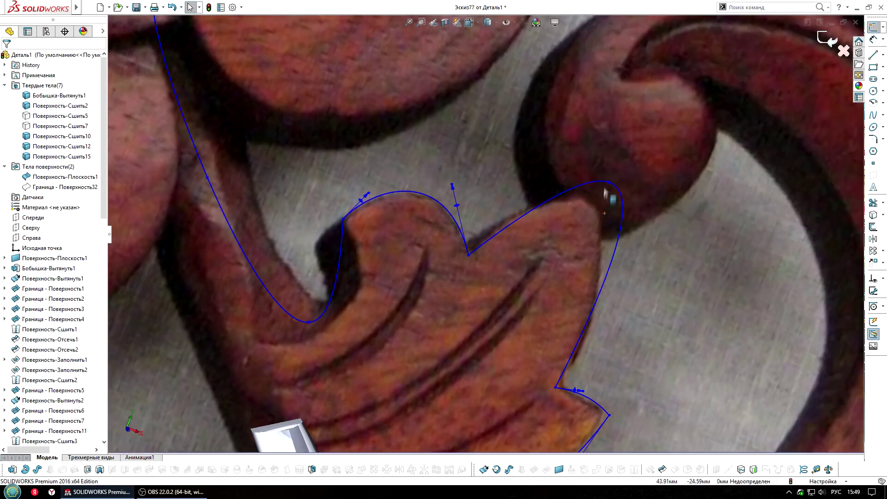
pyautogui.moveTo(604, 190); pyautogui.dragTo(586, 201)
pyautogui.moveTo(584, 324); pyautogui.dragTo(598, 325)
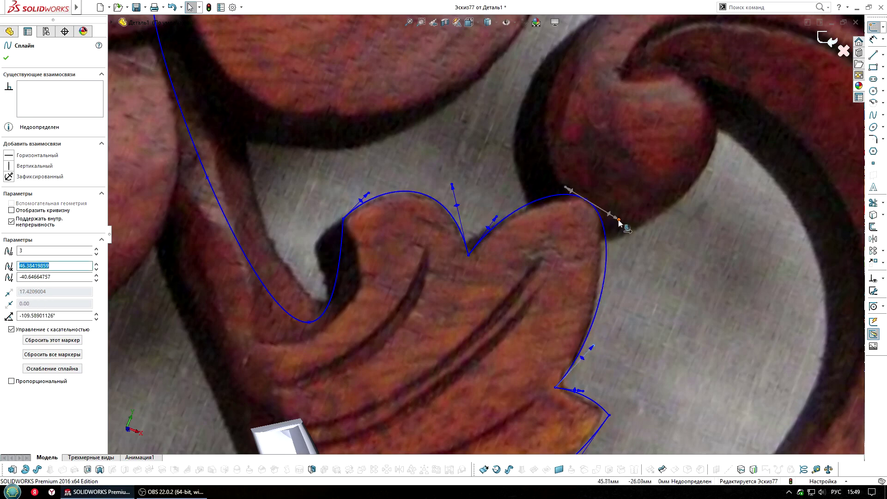
# Step: Select further points on the leaf and stem splines to check their fit
pyautogui.scroll(3, 603, 244)
pyautogui.scroll(-3, 426, 251)
pyautogui.click(469, 255)
pyautogui.scroll(2, 520, 271)
pyautogui.scroll(-2, 421, 203)
pyautogui.click(422, 203)
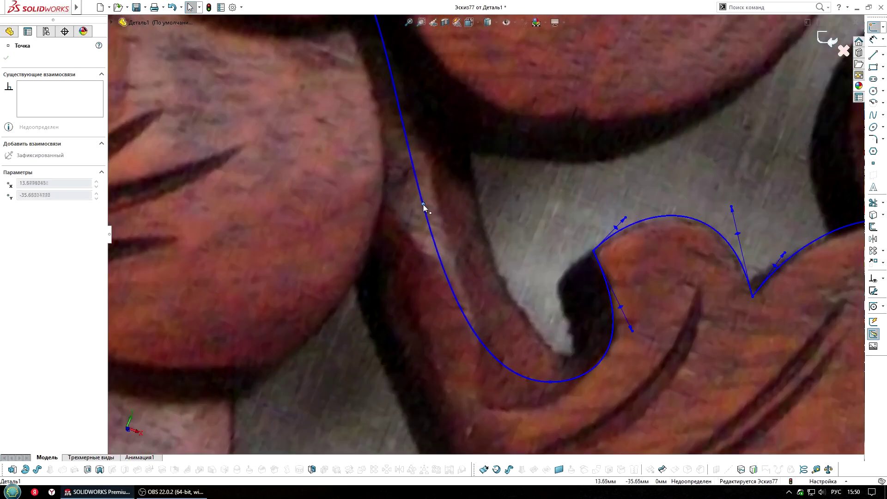
pyautogui.scroll(-2, 410, 101)
pyautogui.scroll(5, 523, 260)
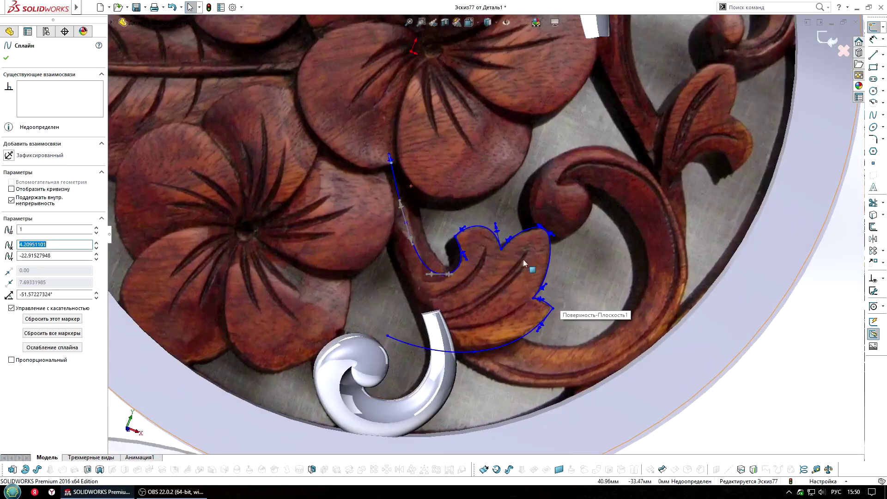
# Step: Exit the sketch, show Граница-Поверхность32 again, and extend the stem curve's top upward
pyautogui.click(822, 40)
pyautogui.scroll(10, 56, 231)
pyautogui.click(60, 186)
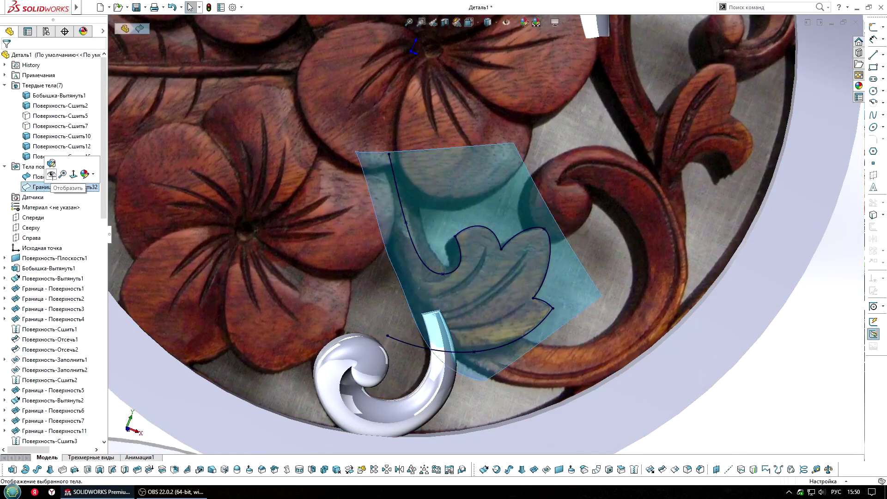
pyautogui.click(35, 177)
pyautogui.click(396, 187)
pyautogui.moveTo(390, 156); pyautogui.dragTo(385, 136)
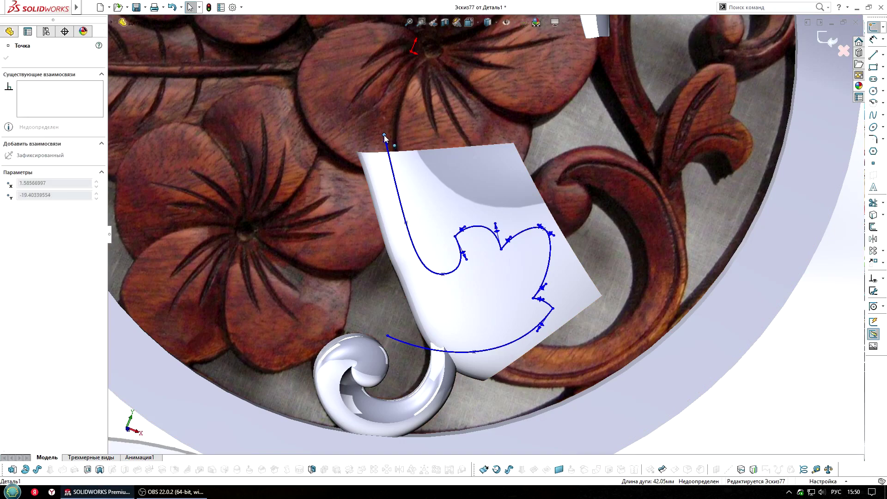
# Step: Trim Граница-Поверхность32 to the Эскиз77 leaf-and-stem outline, removing the outer region
pyautogui.press('Return')
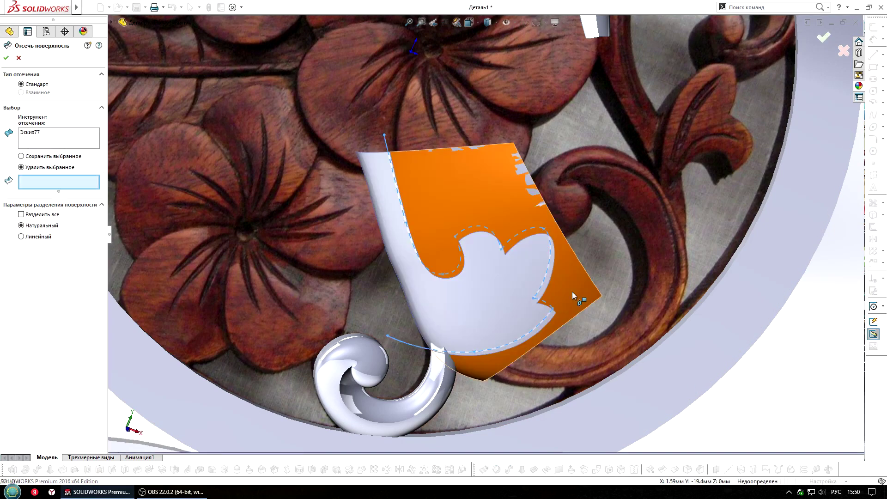
pyautogui.click(500, 211)
pyautogui.press('Return')
pyautogui.scroll(3, 517, 277)
pyautogui.scroll(-4, 518, 278)
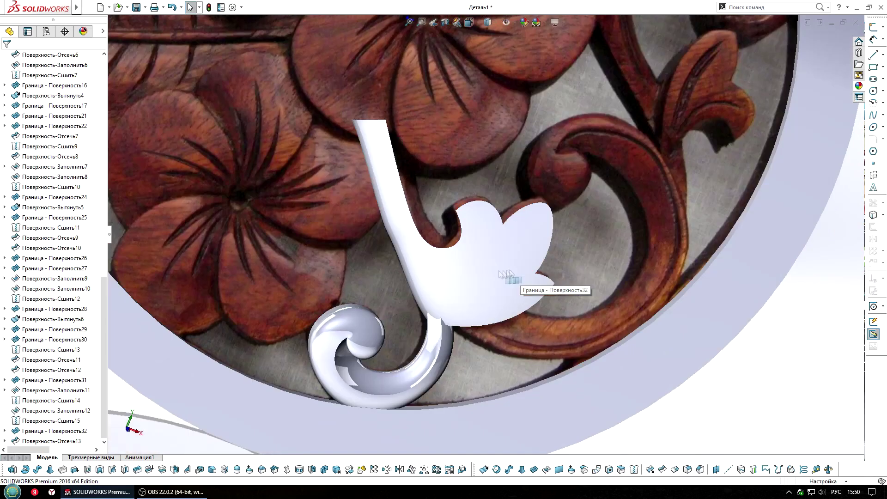
pyautogui.scroll(-2, 522, 258)
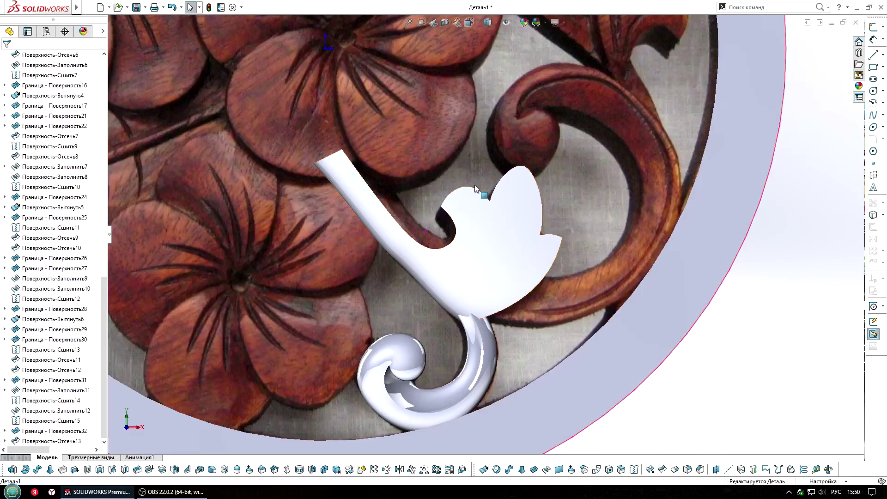
# Step: Turn the view Normal To and open a new sketch on the Front plane
pyautogui.hotkey('ctrl', '8')
pyautogui.moveTo(105, 292); pyautogui.dragTo(128, 293)
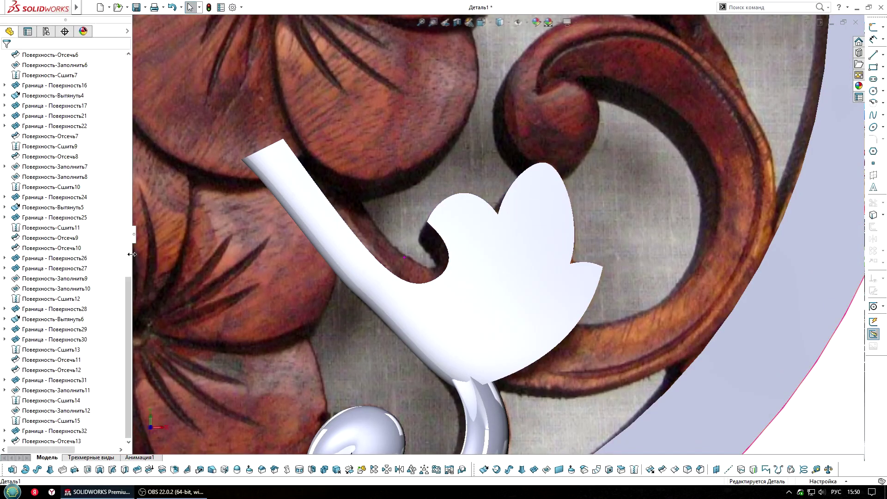
pyautogui.scroll(15, 47, 202)
pyautogui.click(46, 196)
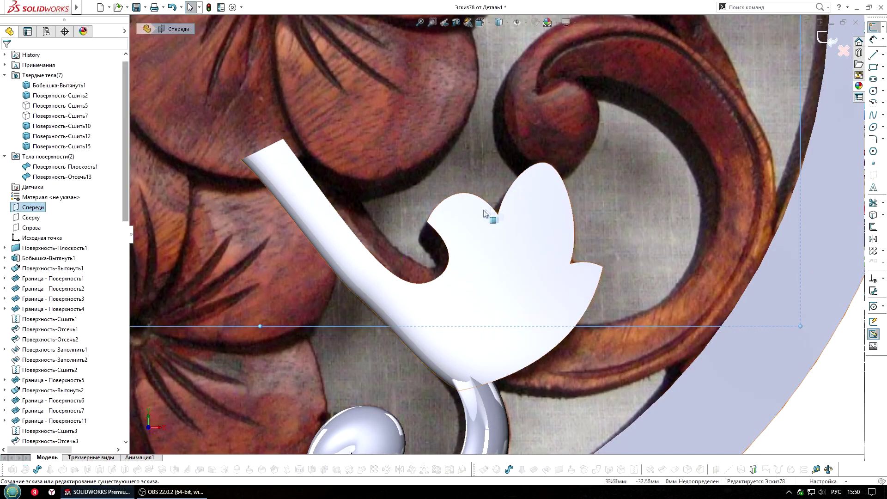
# Step: Reference the leaf outline edges and delete the short stray segment
pyautogui.click(488, 206)
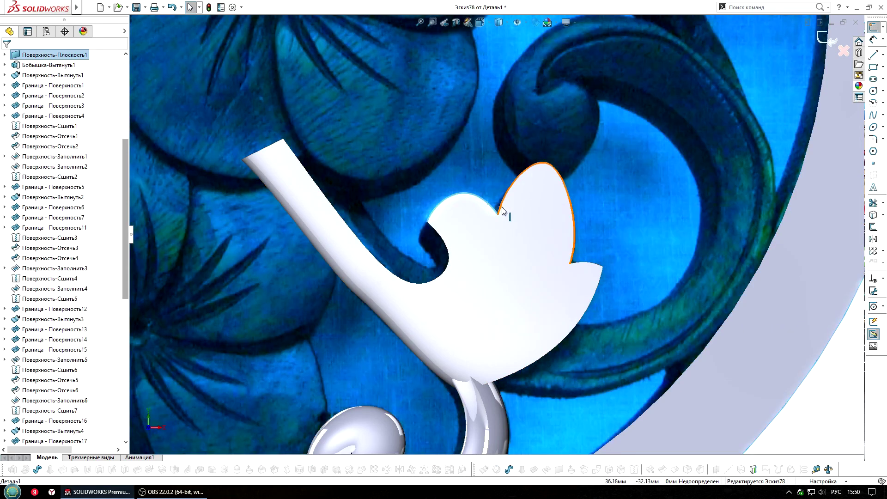
pyautogui.click(503, 211)
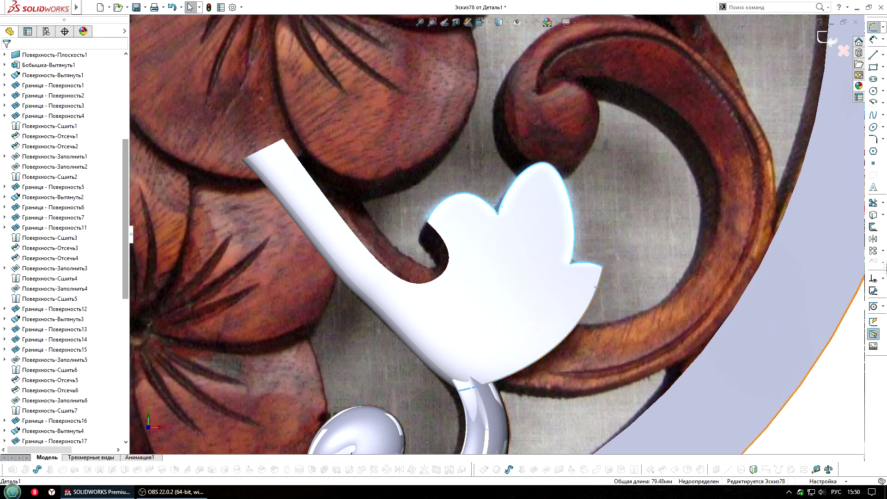
pyautogui.scroll(3, 351, 246)
pyautogui.click(475, 236)
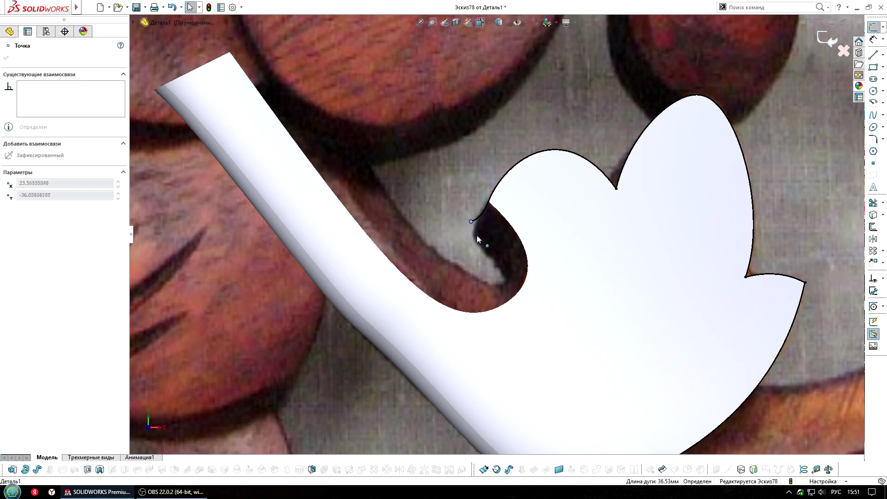
pyautogui.press('Delete')
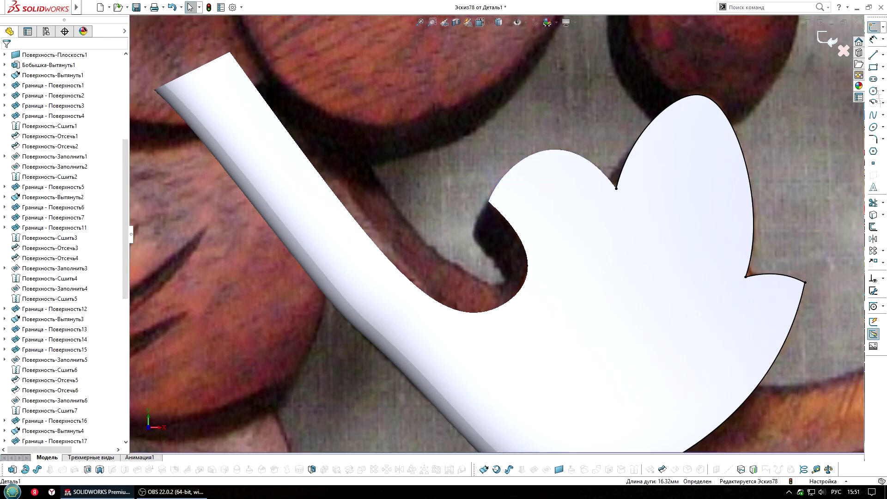
# Step: Draw a spline along the leaf's left lobe and raise its bulge to follow it
pyautogui.click(615, 188)
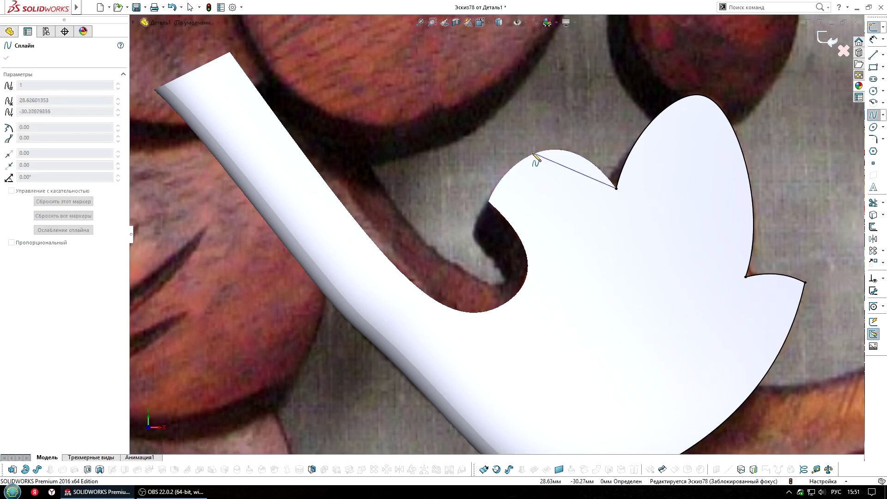
pyautogui.doubleClick(472, 234)
pyautogui.click(571, 160)
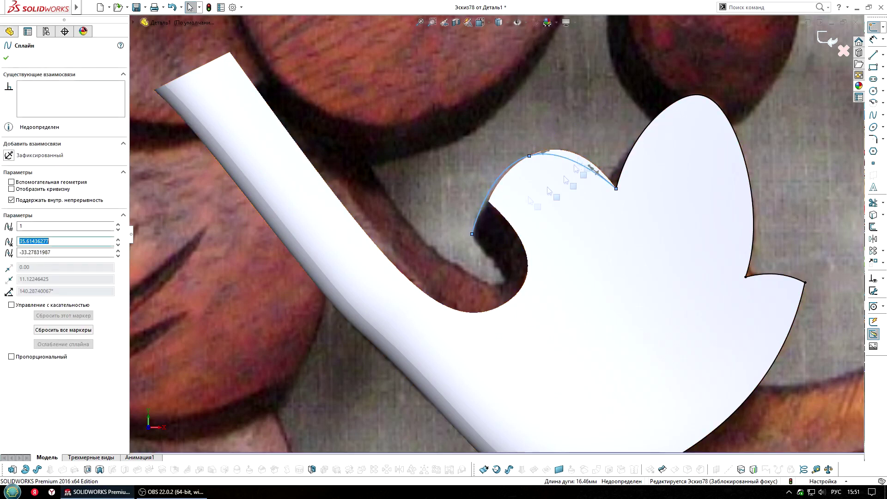
pyautogui.moveTo(589, 166); pyautogui.dragTo(594, 159)
pyautogui.scroll(2, 496, 222)
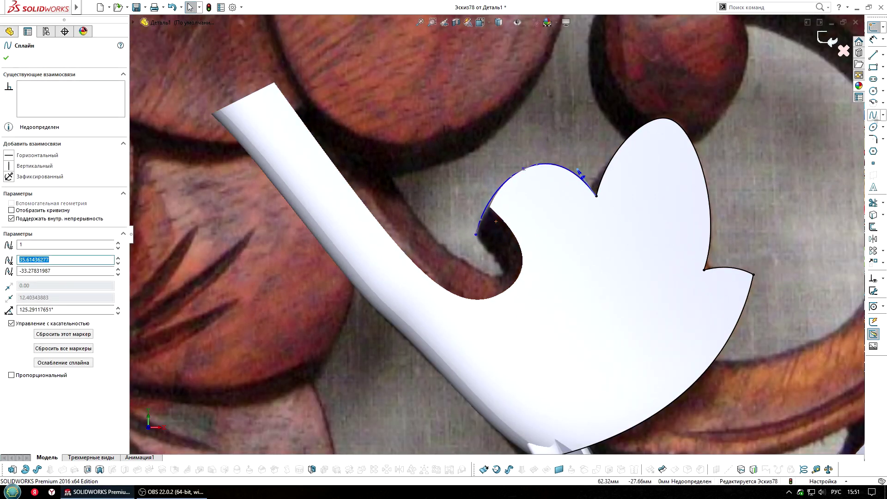
# Step: Add a spline along the stem's inner edge, adjust its top end and tangent, and exit
pyautogui.click(321, 69)
pyautogui.click(412, 213)
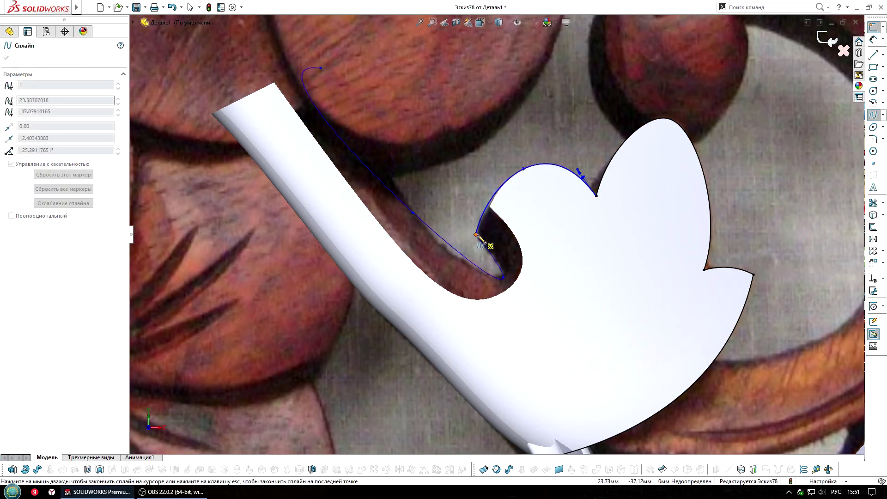
pyautogui.doubleClick(480, 240)
pyautogui.scroll(-2, 366, 118)
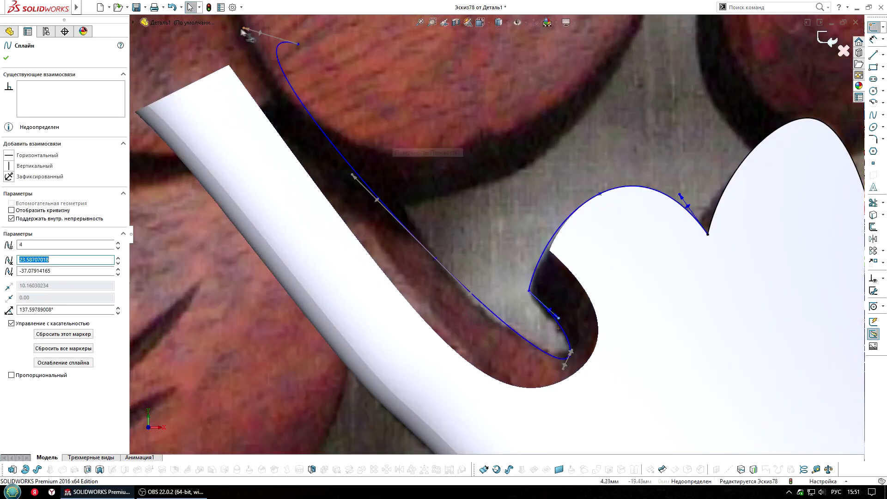
pyautogui.moveTo(298, 44); pyautogui.dragTo(275, 43)
pyautogui.moveTo(313, 90); pyautogui.dragTo(318, 91)
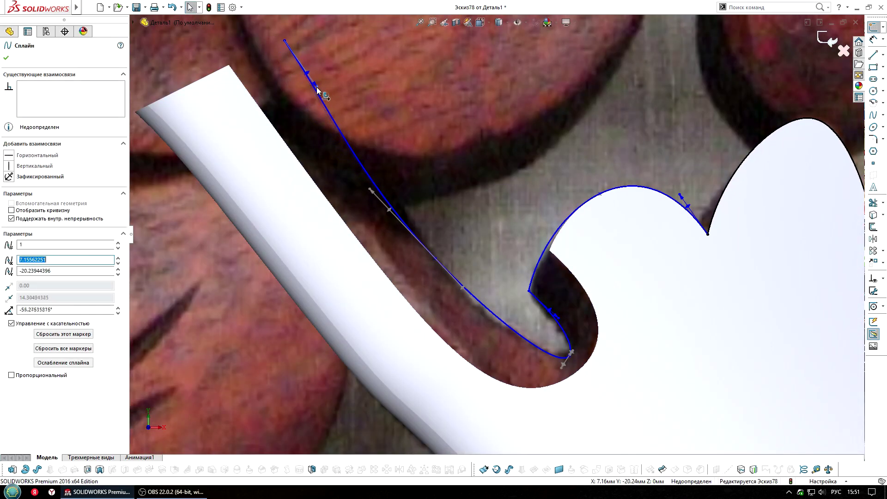
pyautogui.scroll(3, 372, 194)
pyautogui.scroll(2, 494, 233)
pyautogui.hotkey('ctrl', 'b')
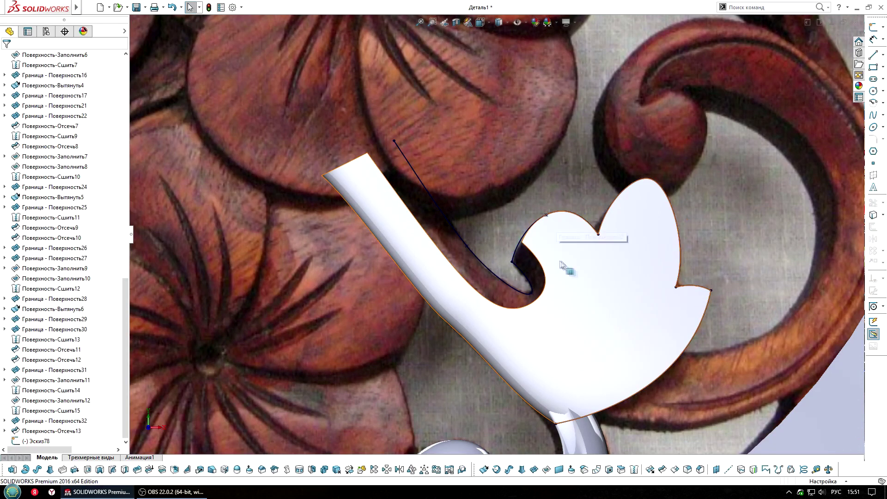
pyautogui.scroll(3, 595, 280)
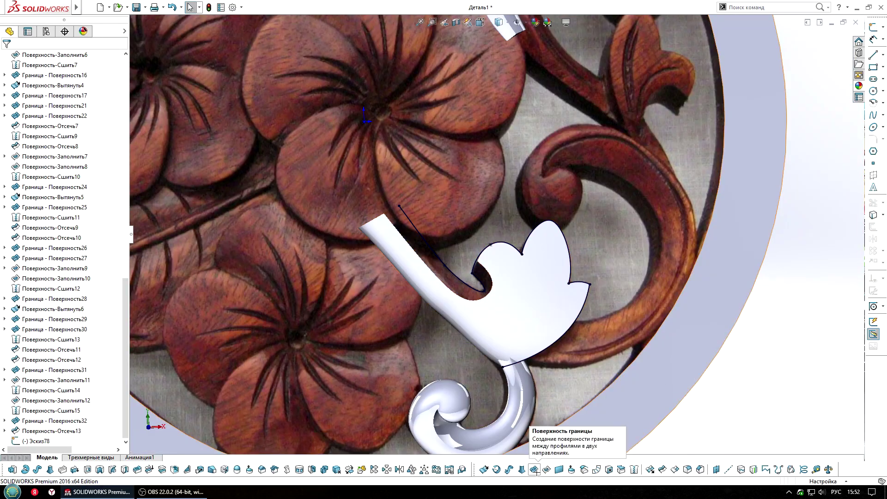
# Step: Create a boundary surface across the leaf's open edge loop picked via SelectionManager
pyautogui.click(534, 469)
pyautogui.rightClick(619, 266)
pyautogui.click(655, 322)
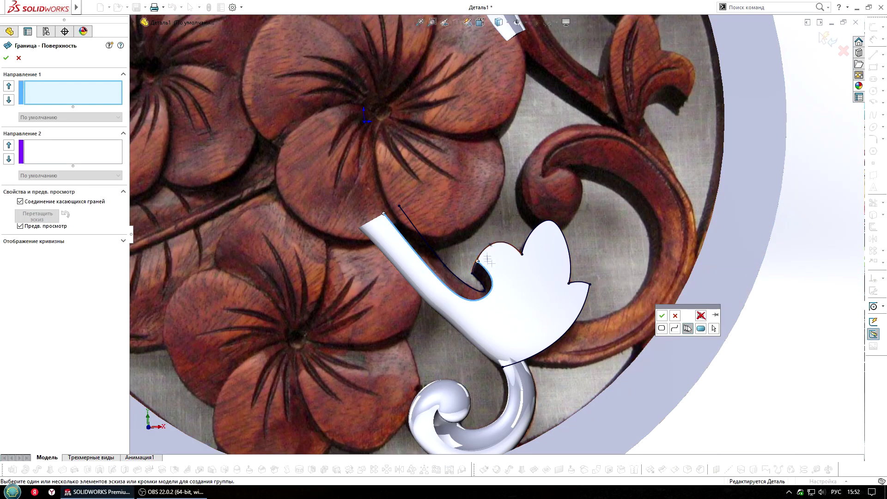
pyautogui.moveTo(486, 254); pyautogui.dragTo(504, 244, button='middle')
pyautogui.scroll(-5, 580, 301)
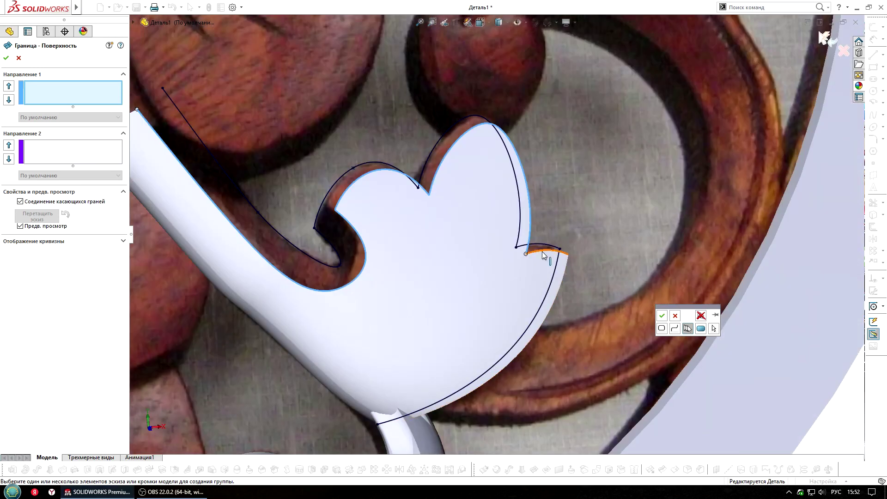
pyautogui.click(562, 274)
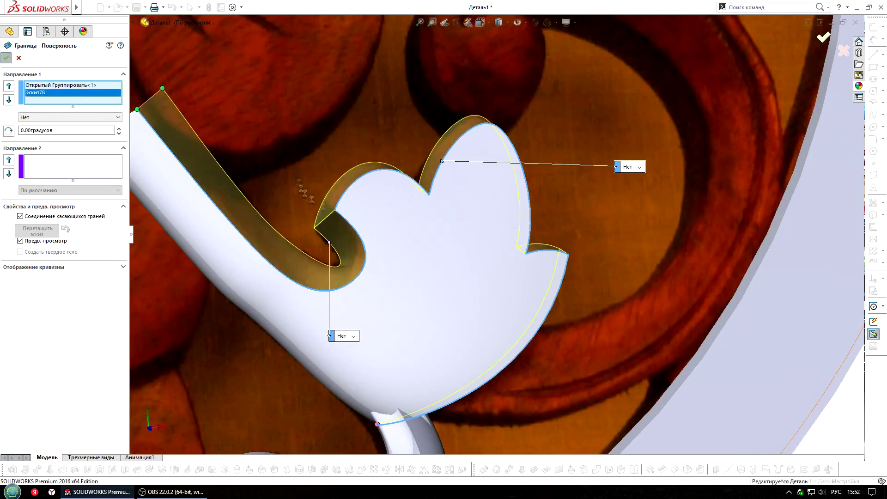
pyautogui.press('Return')
# Step: Hide the traced photo plane surface Поверхность-Плоскость1
pyautogui.moveTo(662, 276)
pyautogui.mouseDown(button='middle')
pyautogui.moveTo(484, 40)
pyautogui.moveTo(503, 252)
pyautogui.mouseUp(button='middle')
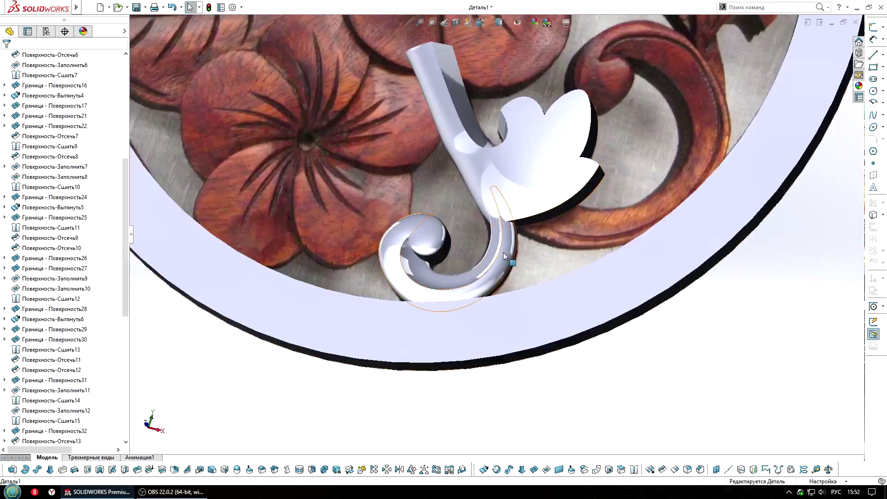
pyautogui.click(503, 252)
pyautogui.scroll(3, 572, 262)
pyautogui.click(564, 238)
pyautogui.click(638, 260)
pyautogui.moveTo(638, 260)
pyautogui.mouseDown(button='middle')
pyautogui.moveTo(467, 263)
pyautogui.moveTo(484, 326)
pyautogui.mouseUp(button='middle')
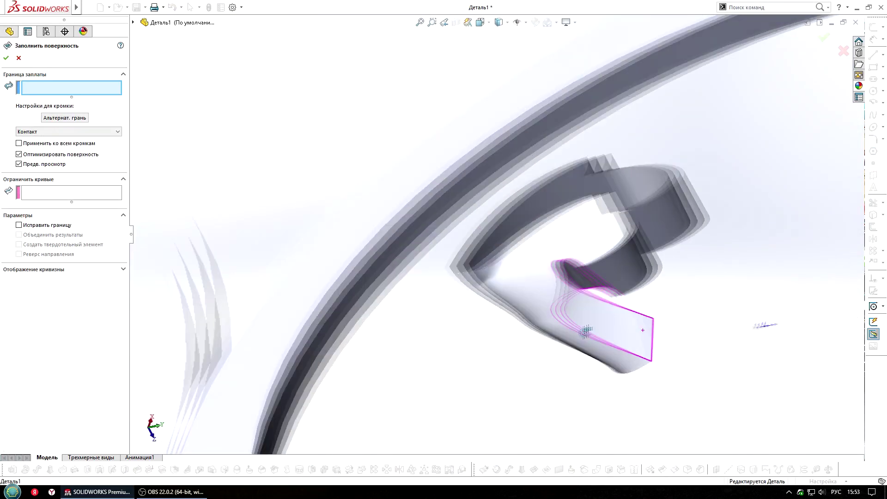
# Step: Draw a 3D sketch line across the open end of the leaf's ribbon
pyautogui.click(882, 27)
pyautogui.click(834, 39)
pyautogui.moveTo(683, 302)
pyautogui.mouseDown(button='middle')
pyautogui.moveTo(619, 365)
pyautogui.moveTo(594, 368)
pyautogui.moveTo(573, 388)
pyautogui.mouseUp(button='middle')
pyautogui.click(573, 388)
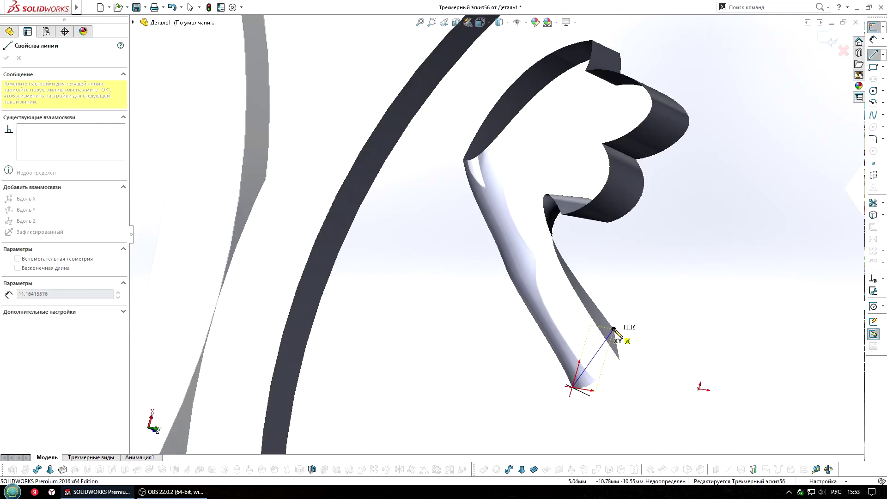
pyautogui.press('Escape')
# Step: Seal the leaf's open stem end with a filled surface patch
pyautogui.moveTo(706, 397); pyautogui.dragTo(433, 164, button='middle')
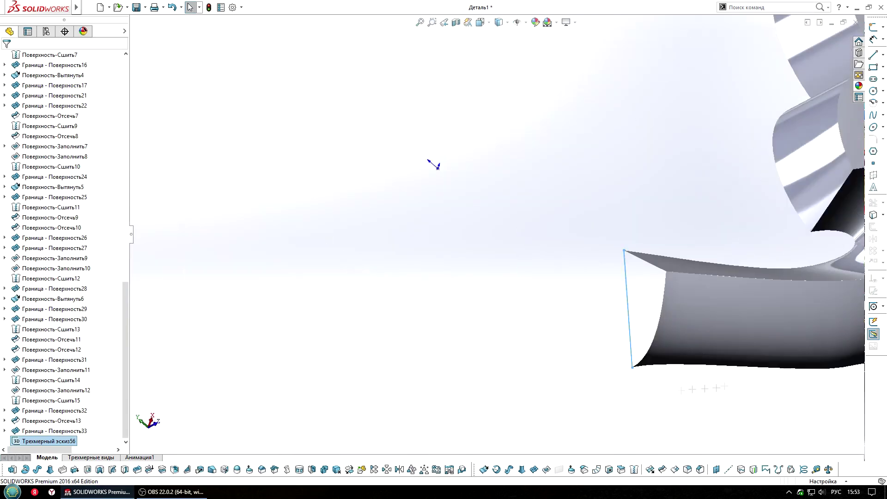
pyautogui.click(546, 469)
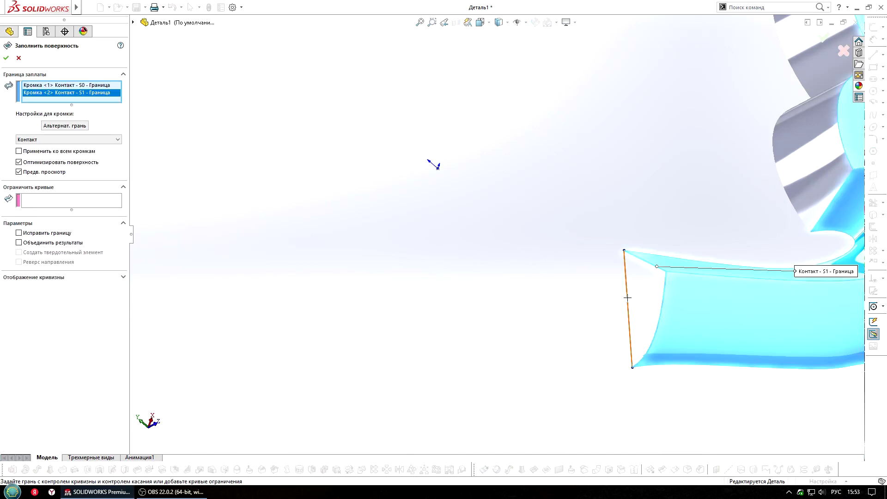
pyautogui.press('Return')
# Step: Fill the leaf's flat open base with a patch bounded by all its surrounding edges
pyautogui.moveTo(433, 164); pyautogui.dragTo(656, 194, button='middle')
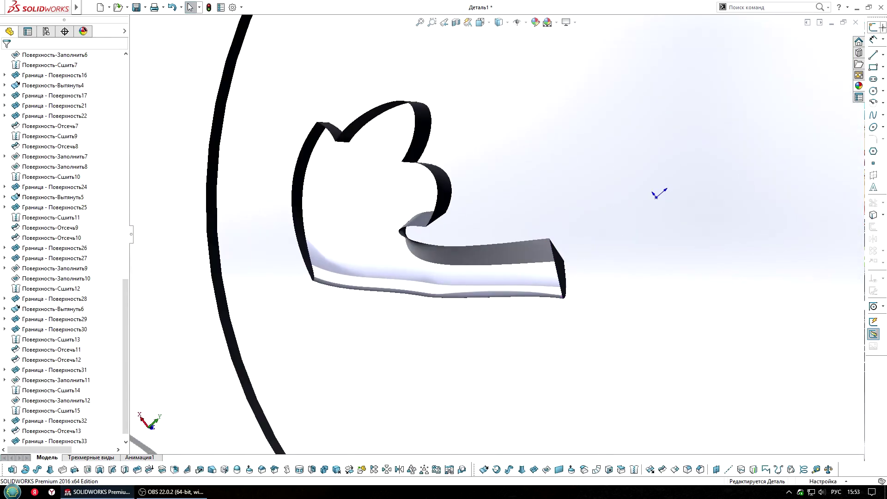
pyautogui.click(546, 469)
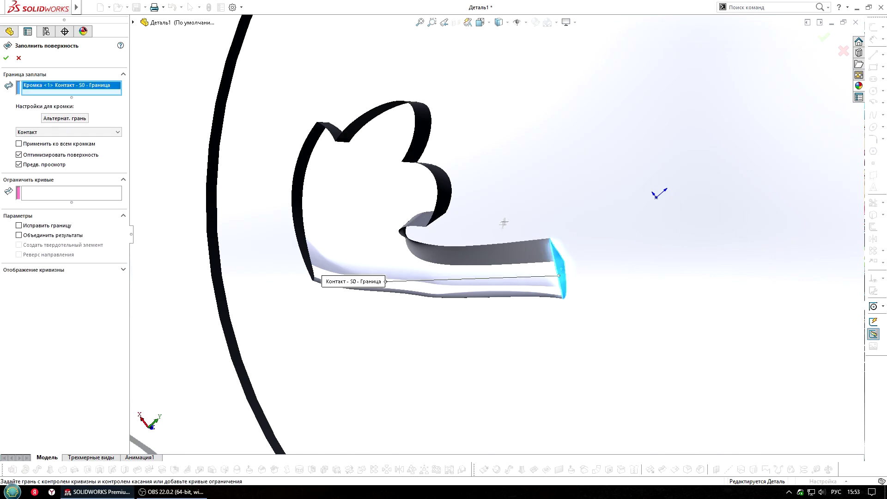
pyautogui.click(441, 220)
pyautogui.click(438, 199)
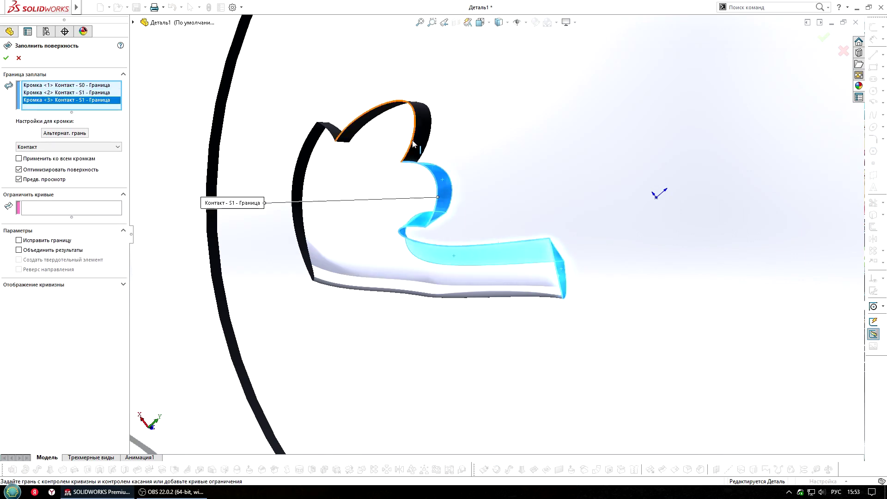
pyautogui.click(413, 144)
pyautogui.click(332, 135)
pyautogui.click(297, 174)
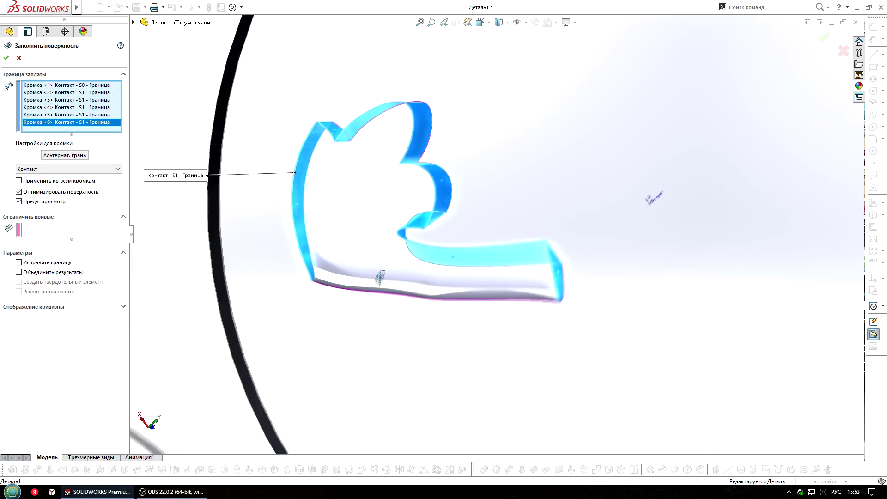
pyautogui.moveTo(297, 174); pyautogui.dragTo(368, 303, button='middle')
pyautogui.click(368, 300)
pyautogui.click(823, 37)
# Step: Knit all the leaf surfaces together into one solid body
pyautogui.click(632, 468)
pyautogui.moveTo(255, 83); pyautogui.dragTo(594, 375)
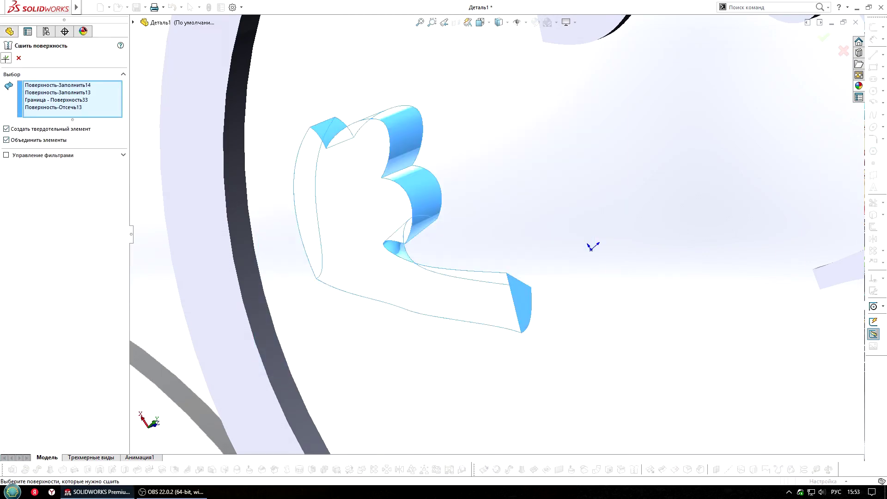
pyautogui.press('Return')
pyautogui.moveTo(589, 245); pyautogui.dragTo(389, 138, button='middle')
# Step: Draw the first spline on surface across the leaf's top face
pyautogui.scroll(-4, 389, 139)
pyautogui.scroll(-3, 388, 139)
pyautogui.scroll(-2, 524, 264)
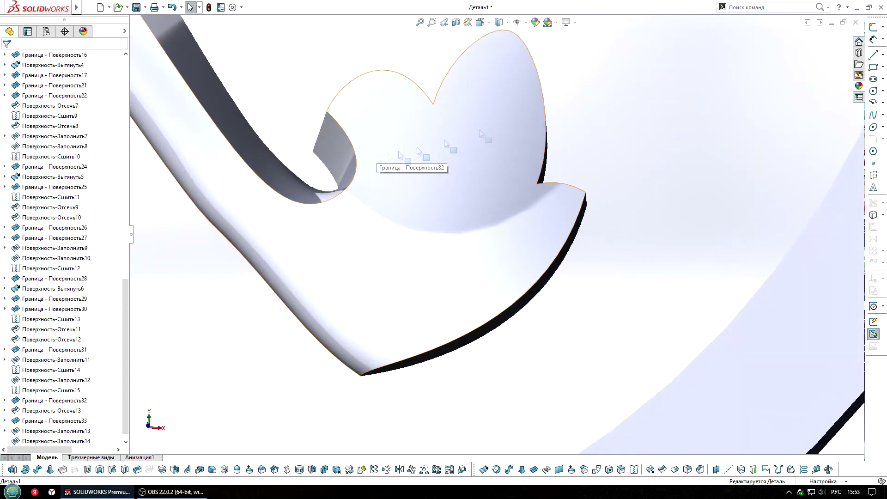
pyautogui.click(822, 139)
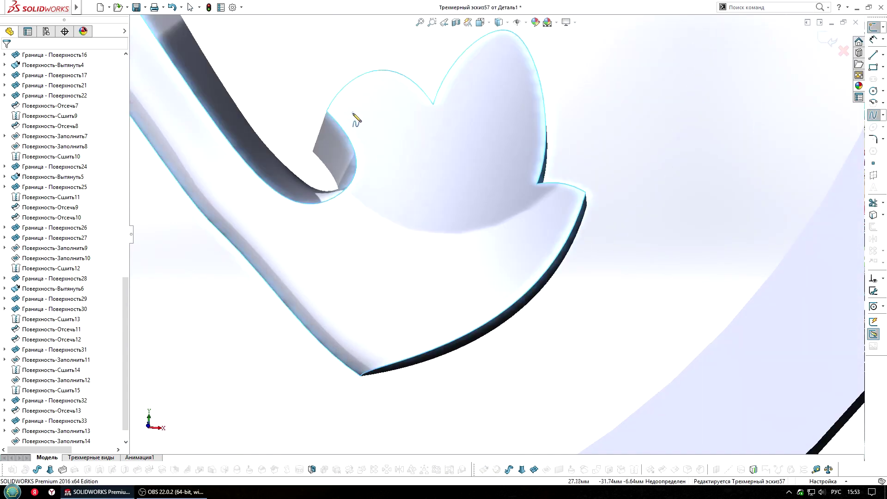
pyautogui.click(347, 113)
pyautogui.doubleClick(301, 214)
pyautogui.scroll(-2, 301, 214)
pyautogui.click(299, 212)
pyautogui.scroll(-2, 299, 212)
pyautogui.scroll(3, 299, 212)
# Step: Add a second face spline and adjust its endpoint to shape the curl
pyautogui.click(873, 115)
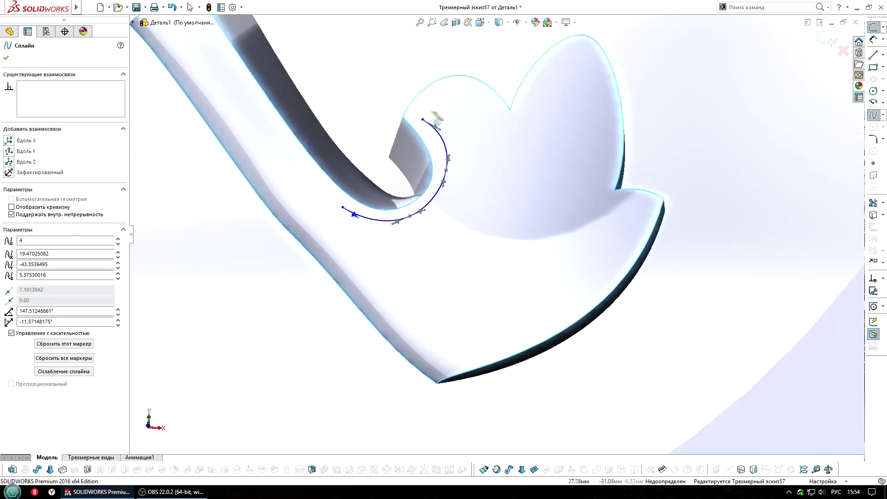
pyautogui.click(425, 111)
pyautogui.click(461, 102)
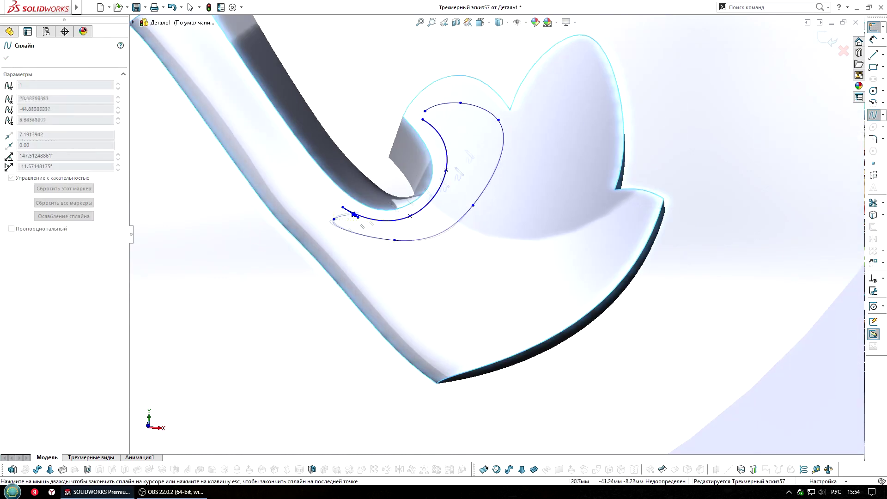
pyautogui.press('Escape')
pyautogui.scroll(-5, 345, 227)
pyautogui.moveTo(365, 163); pyautogui.dragTo(344, 181)
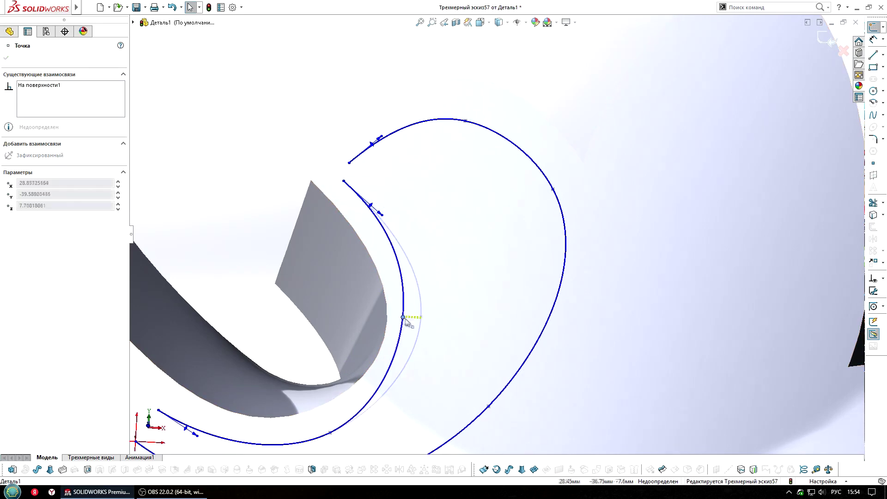
pyautogui.scroll(4, 495, 235)
pyautogui.click(492, 318)
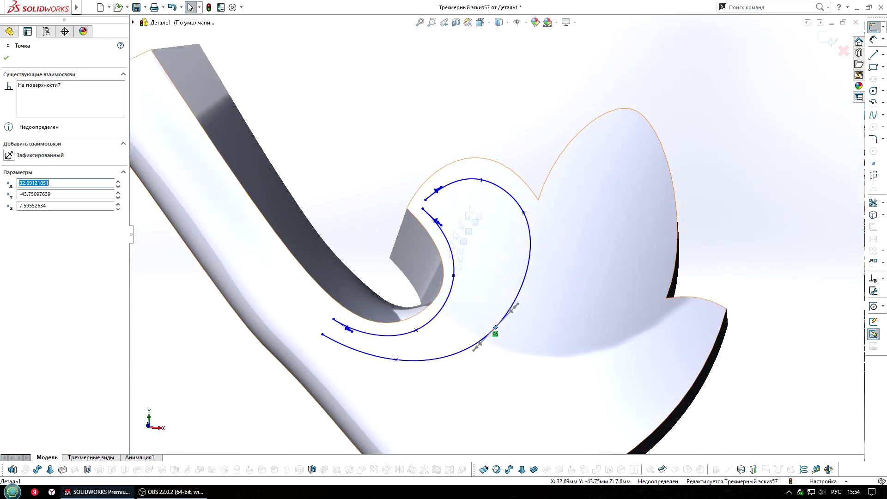
# Step: Close the curl outline with a connecting spline and exit the 3D sketch
pyautogui.click(872, 115)
pyautogui.scroll(-3, 385, 208)
pyautogui.click(310, 368)
pyautogui.doubleClick(294, 389)
pyautogui.press('Escape')
pyautogui.press('f')
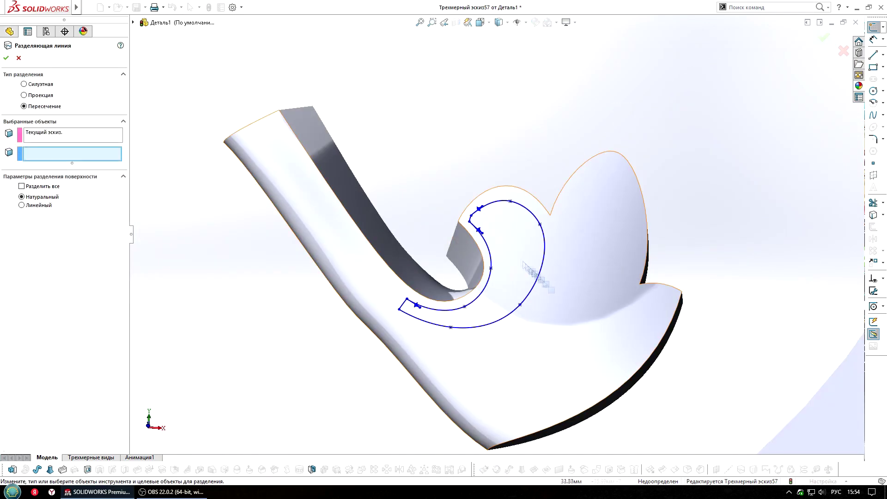
# Step: Split the leaf's top face along the curl outline with a split line
pyautogui.click(515, 244)
pyautogui.press('Return')
pyautogui.click(174, 469)
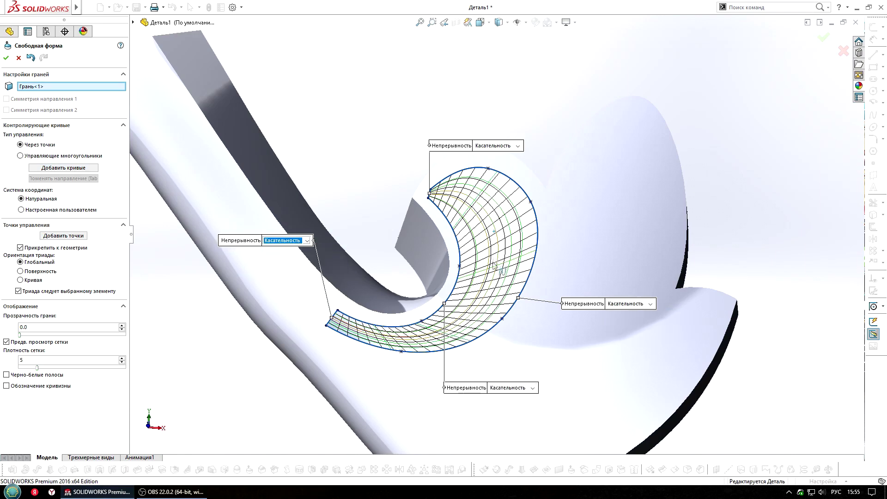
# Step: Add a freeform control curve and drag its points to raise and groove the curl face
pyautogui.click(482, 200)
pyautogui.scroll(3, 481, 199)
pyautogui.click(459, 232)
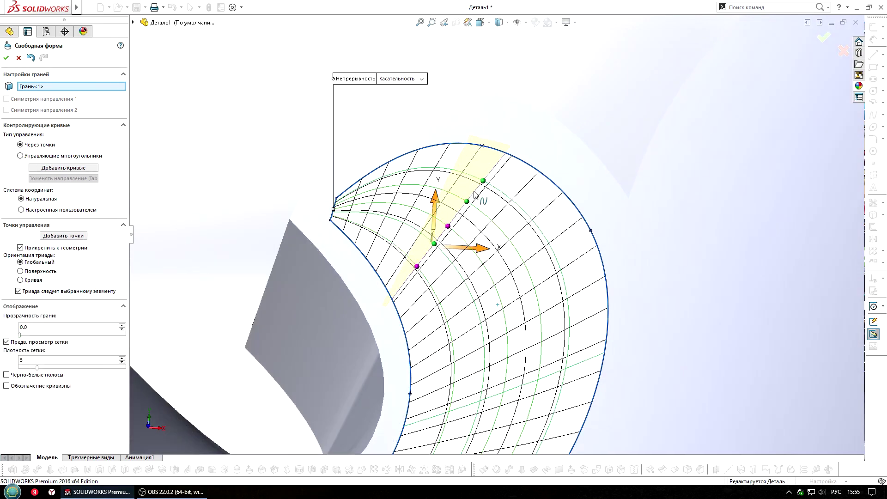
pyautogui.moveTo(459, 232); pyautogui.dragTo(518, 227, button='middle')
pyautogui.moveTo(444, 214); pyautogui.dragTo(451, 236)
pyautogui.moveTo(451, 237); pyautogui.dragTo(453, 369, button='middle')
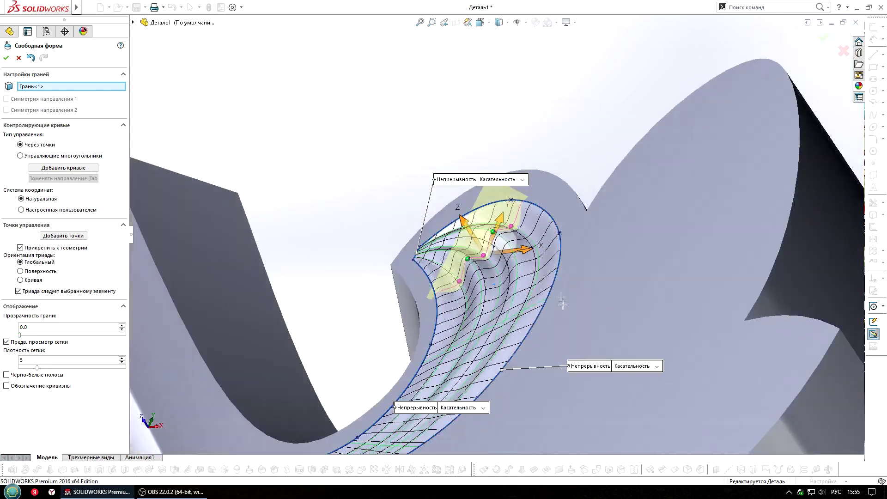
# Step: Add middle and lower control curves, deform the face, and accept the freeform shape
pyautogui.click(428, 244)
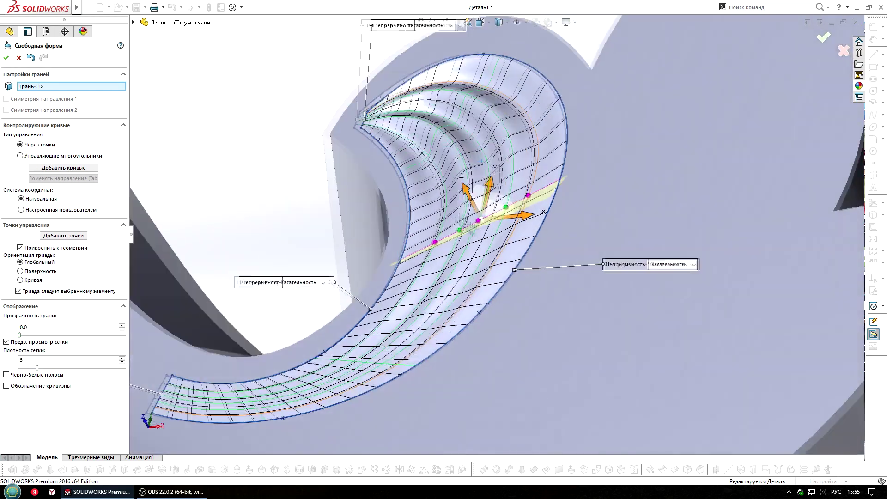
pyautogui.moveTo(462, 190); pyautogui.dragTo(443, 203, button='middle')
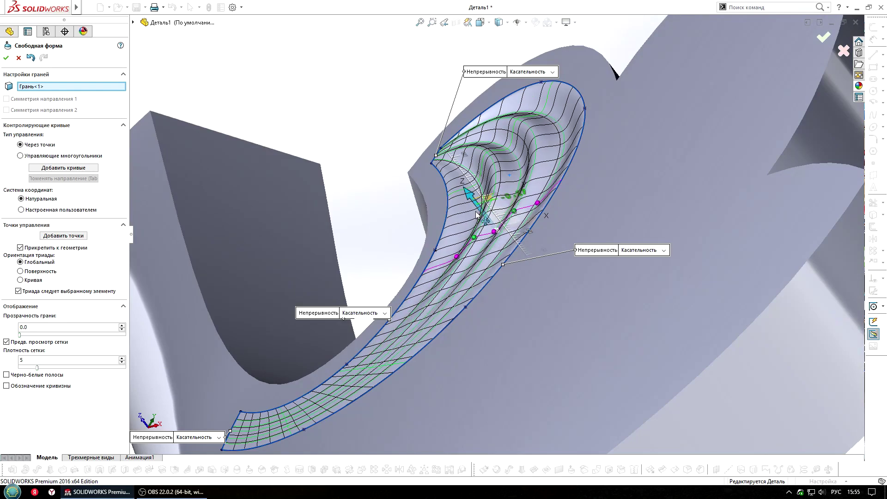
pyautogui.moveTo(430, 206); pyautogui.dragTo(427, 220)
pyautogui.moveTo(443, 217); pyautogui.dragTo(460, 277, button='middle')
pyautogui.scroll(-5, 460, 296)
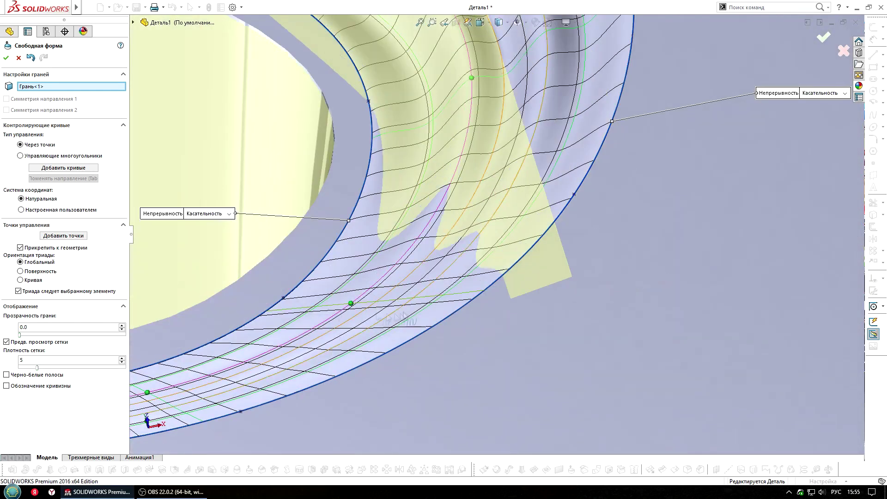
pyautogui.click(460, 295)
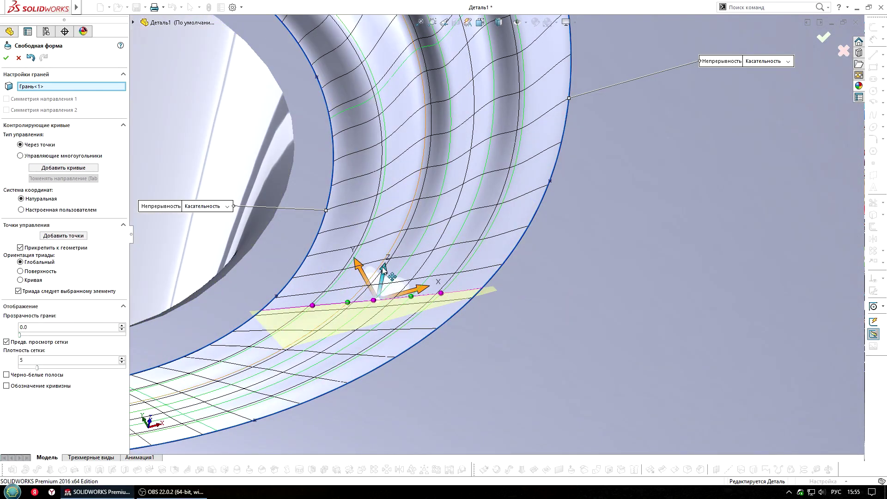
pyautogui.scroll(5, 384, 268)
pyautogui.scroll(5, 455, 323)
pyautogui.click(823, 37)
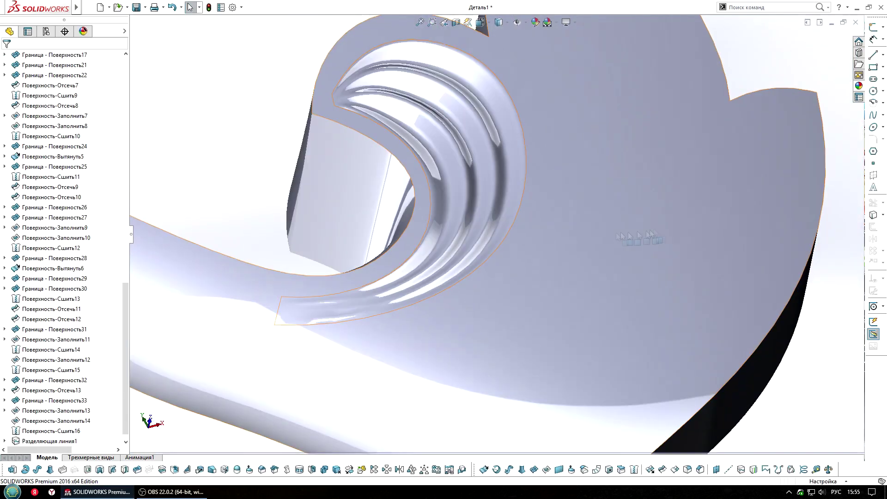
pyautogui.scroll(5, 651, 235)
pyautogui.moveTo(562, 198)
pyautogui.mouseDown(button='middle')
pyautogui.moveTo(614, 193)
pyautogui.moveTo(588, 224)
pyautogui.mouseUp(button='middle')
pyautogui.scroll(-2, 588, 223)
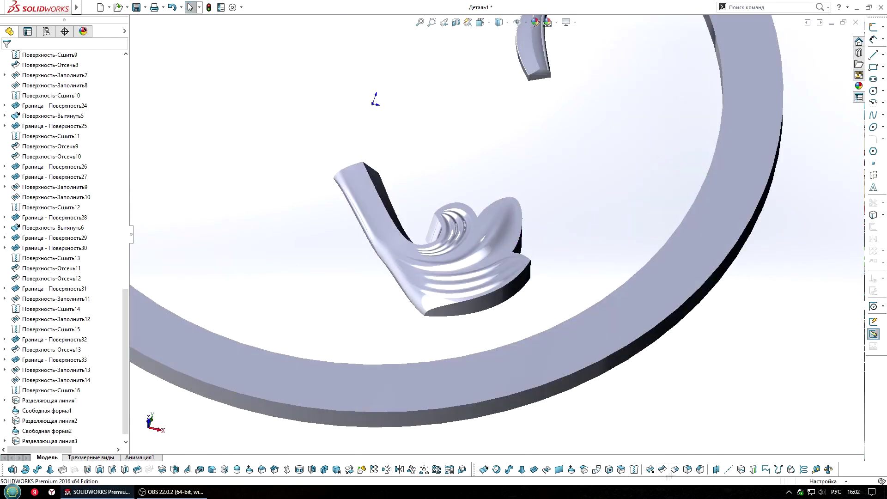
# Step: Pick the carved leaf's top outline edges for a small fillet rounding
pyautogui.click(687, 469)
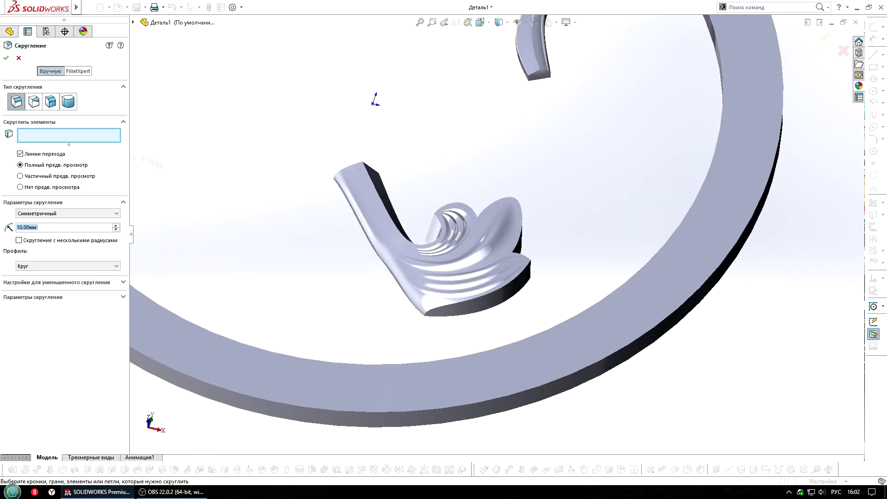
pyautogui.click(381, 203)
pyautogui.scroll(-3, 451, 189)
pyautogui.click(552, 295)
pyautogui.click(560, 313)
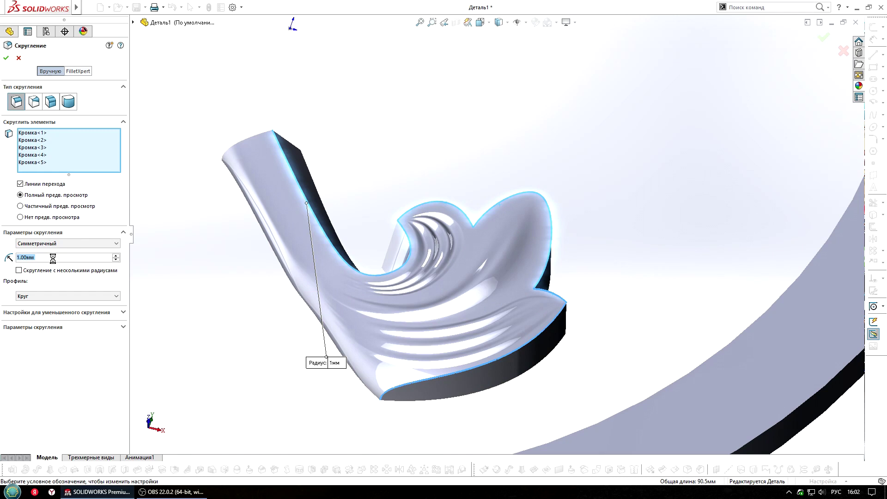
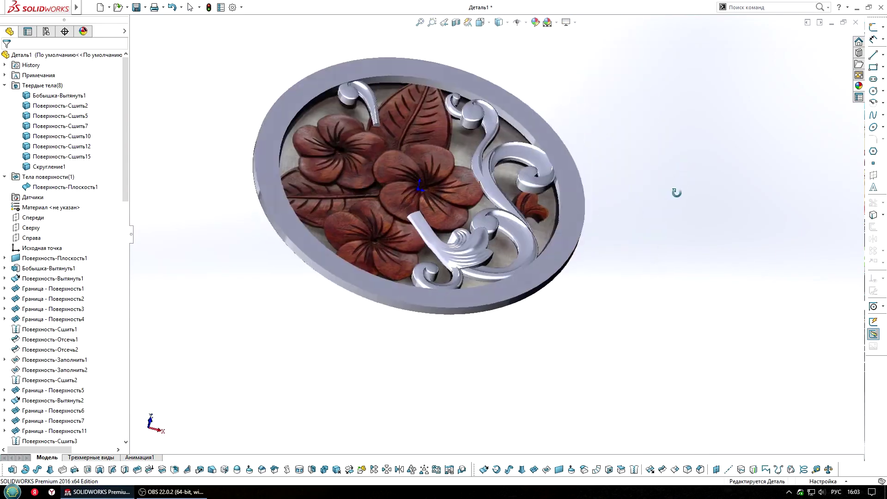
# Step: Draw two 3D-sketch lines closing the gap between the scroll curve ends
pyautogui.scroll(-5, 579, 314)
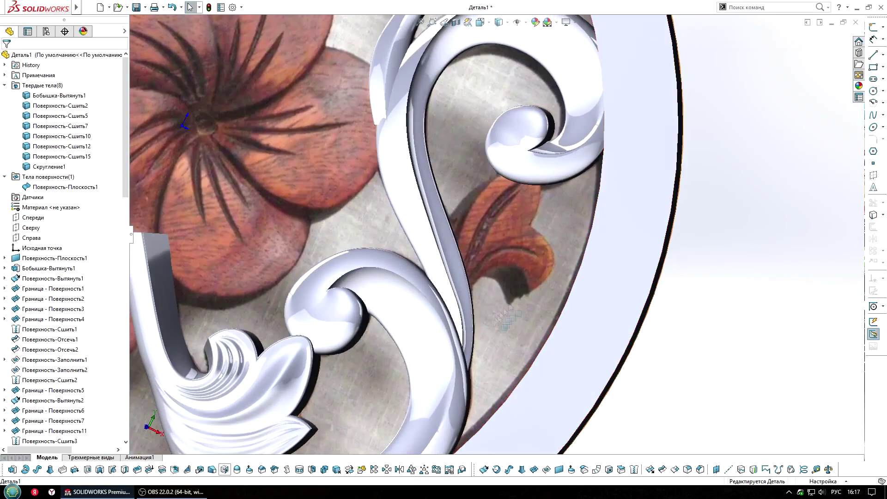
pyautogui.click(873, 54)
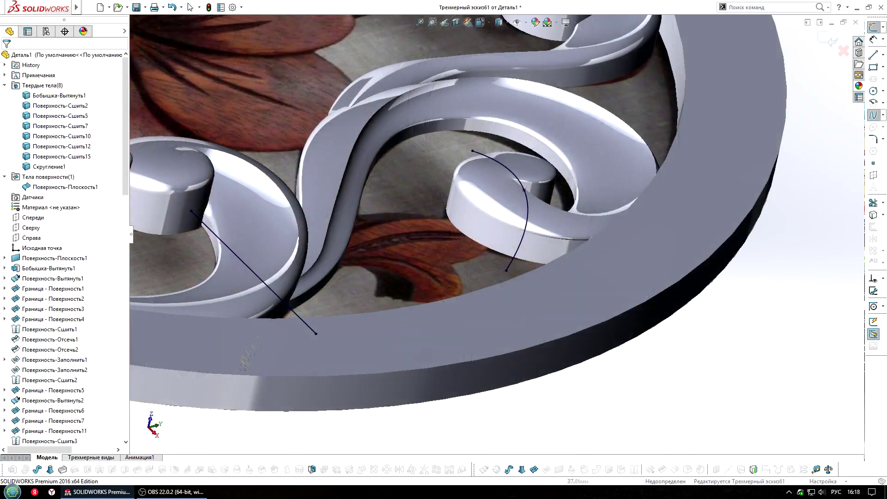
pyautogui.click(507, 271)
pyautogui.press('Escape')
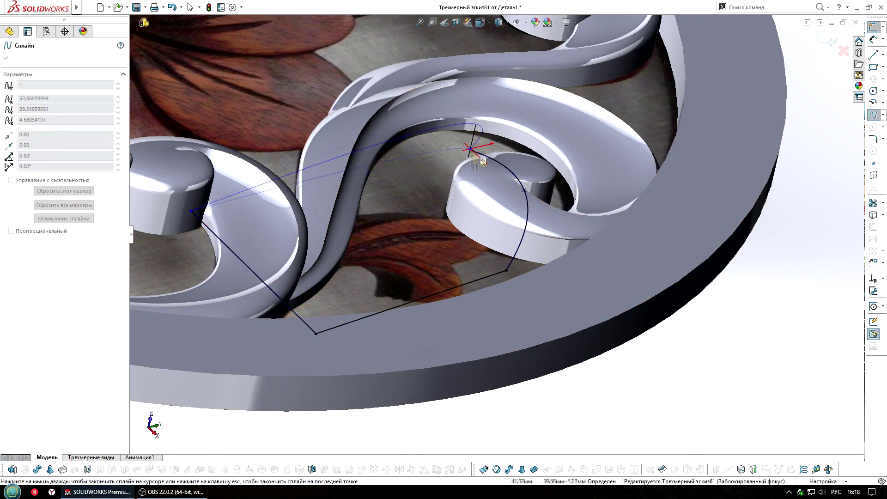
pyautogui.click(201, 222)
pyautogui.click(472, 151)
pyautogui.press('Escape')
pyautogui.moveTo(472, 150); pyautogui.dragTo(384, 148, button='middle')
pyautogui.click(370, 180)
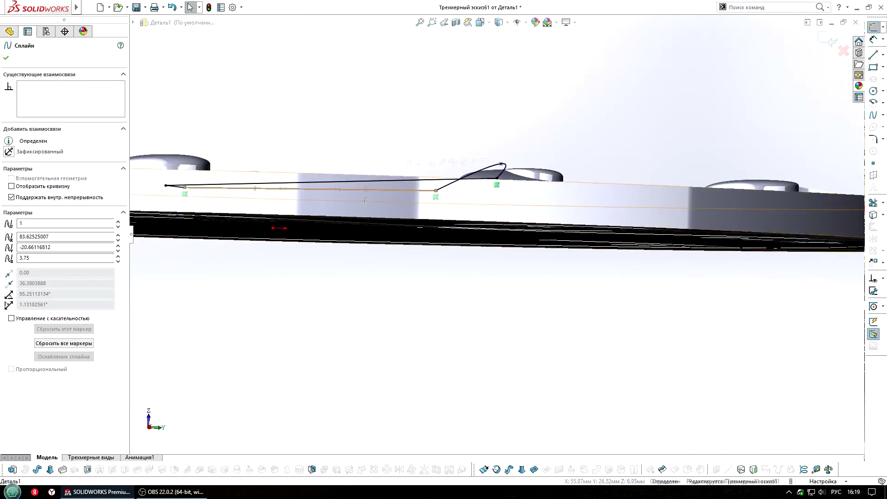
# Step: Build boundary surface Граница - Поверхность34 from the four 3D-sketch curves
pyautogui.click(827, 42)
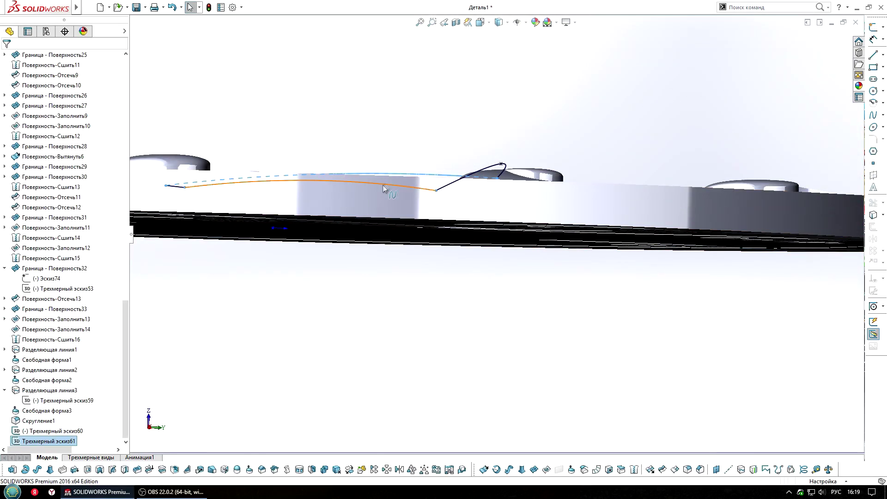
pyautogui.moveTo(508, 277); pyautogui.dragTo(698, 280, button='middle')
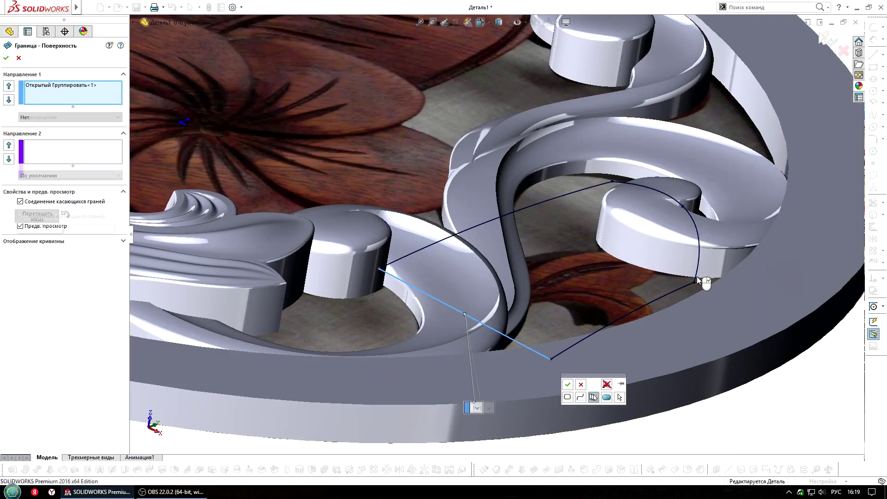
pyautogui.rightClick(698, 280)
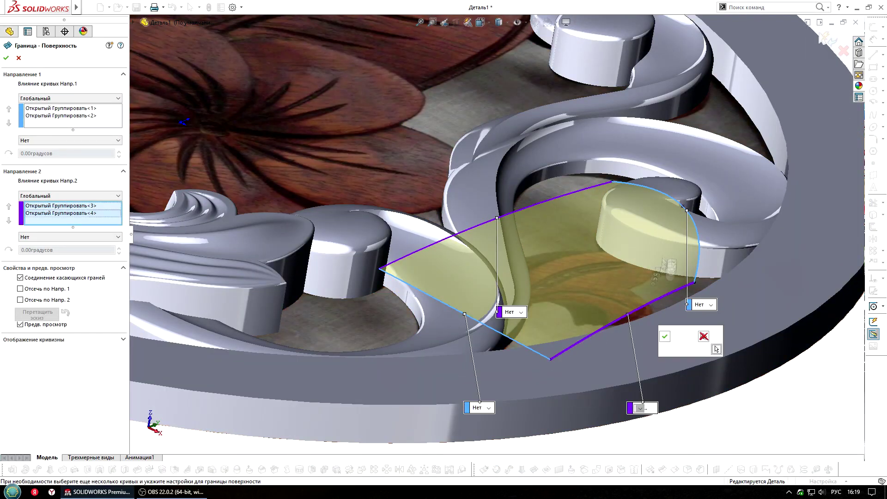
pyautogui.click(825, 37)
# Step: Hide the new boundary surface and view the model straight from the front
pyautogui.moveTo(601, 230); pyautogui.dragTo(531, 208, button='middle')
pyautogui.click(638, 217)
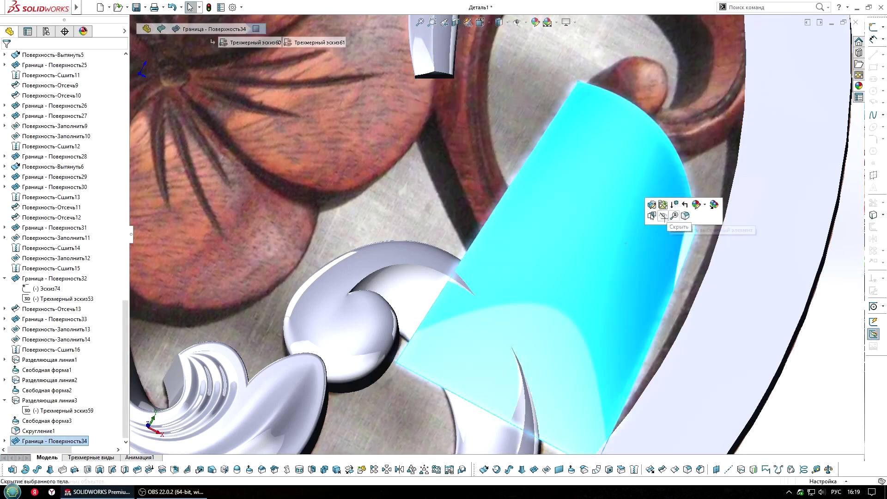
pyautogui.scroll(-3, 521, 299)
pyautogui.scroll(15, 44, 187)
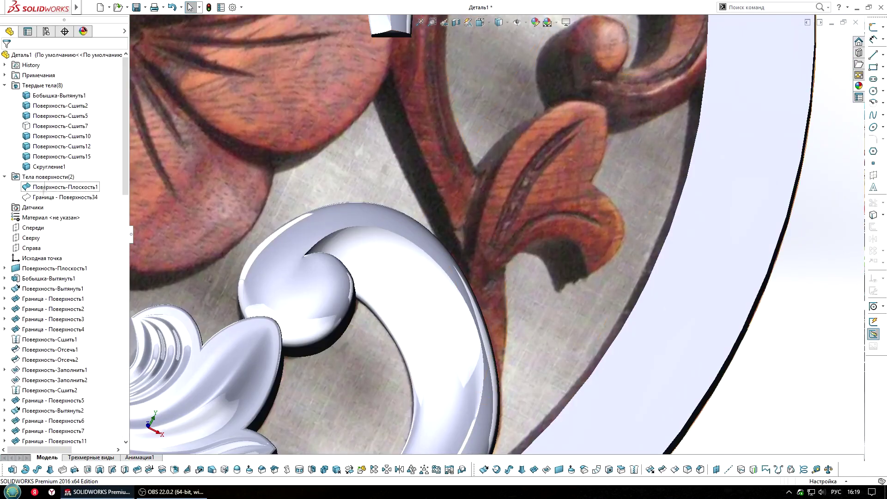
pyautogui.hotkey('ctrl', '8')
pyautogui.scroll(-6, 537, 173)
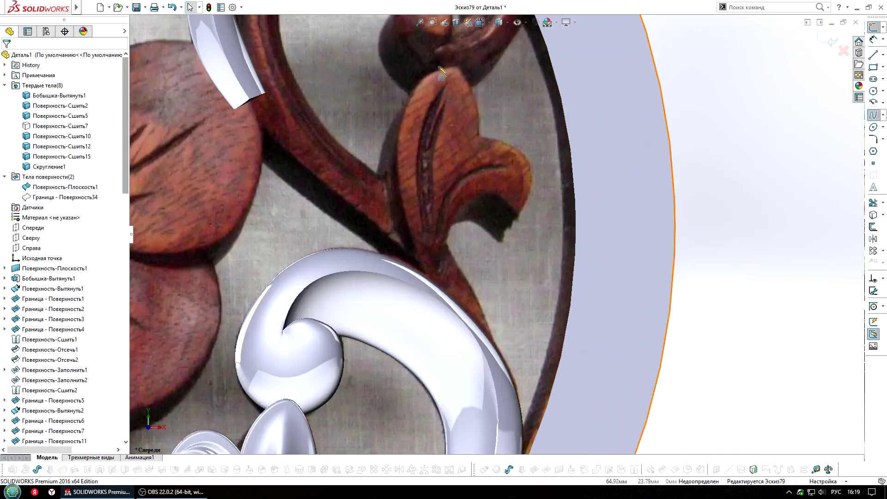
# Step: Trace the small photo leaf with two splines along its left and inner edges
pyautogui.scroll(-2, 442, 73)
pyautogui.click(456, 80)
pyautogui.click(379, 164)
pyautogui.doubleClick(421, 428)
pyautogui.press('Escape')
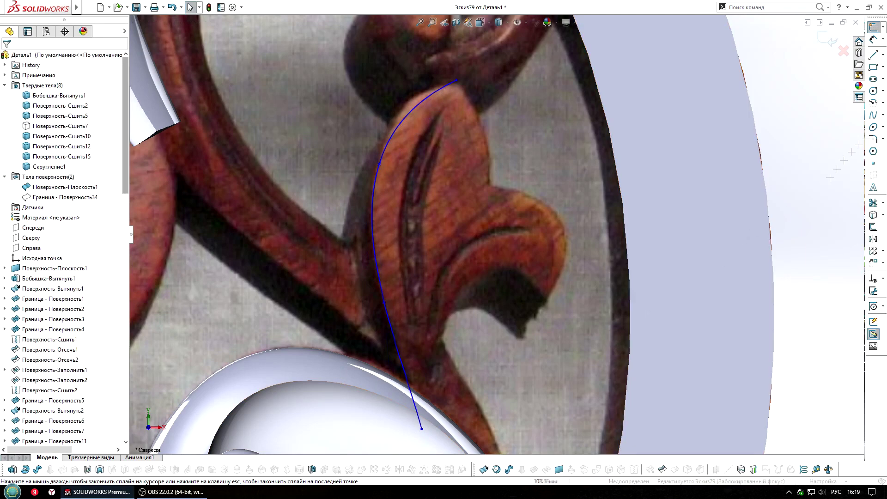
pyautogui.click(548, 303)
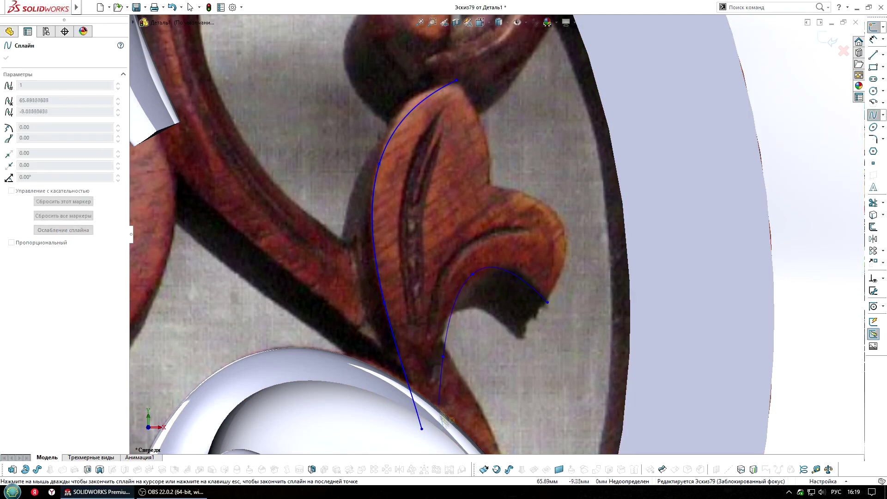
pyautogui.doubleClick(440, 435)
pyautogui.press('Escape')
pyautogui.click(443, 356)
pyautogui.scroll(-3, 423, 436)
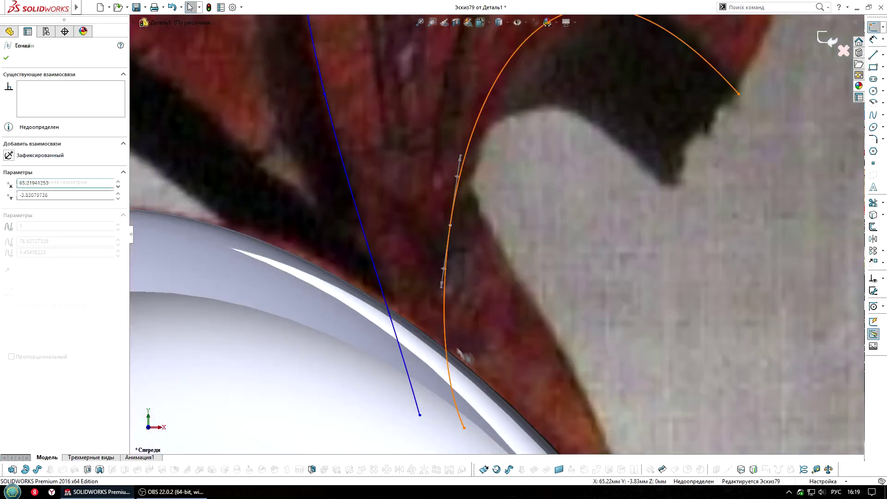
pyautogui.click(451, 393)
pyautogui.scroll(5, 422, 434)
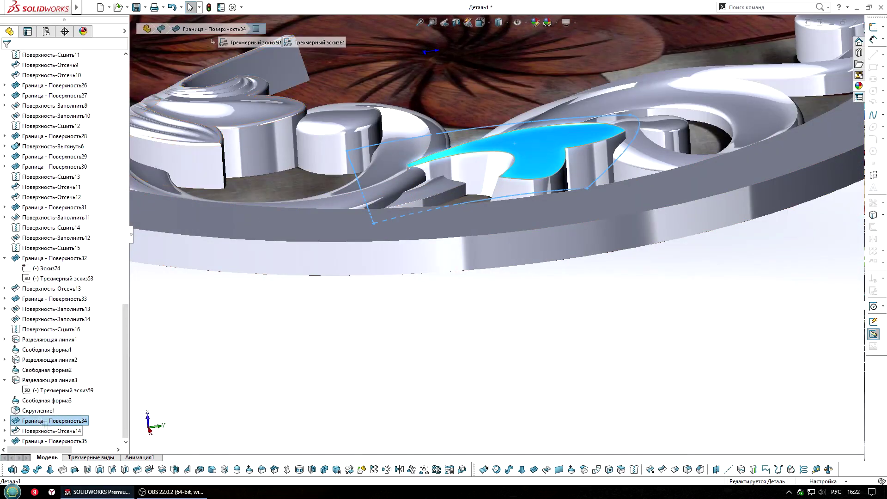
# Step: Reposition Line1 in Трехмерный эскиз60 with 3D Move and rebuild the boundary surface
pyautogui.doubleClick(30, 430)
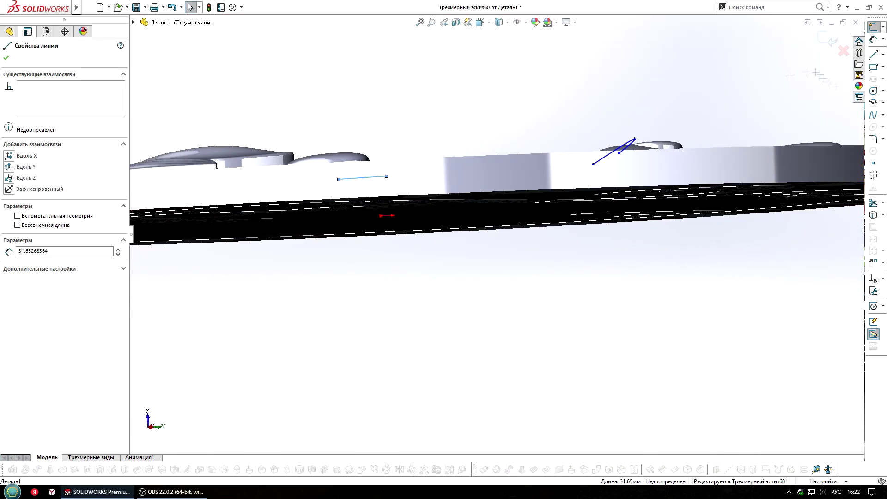
pyautogui.click(872, 261)
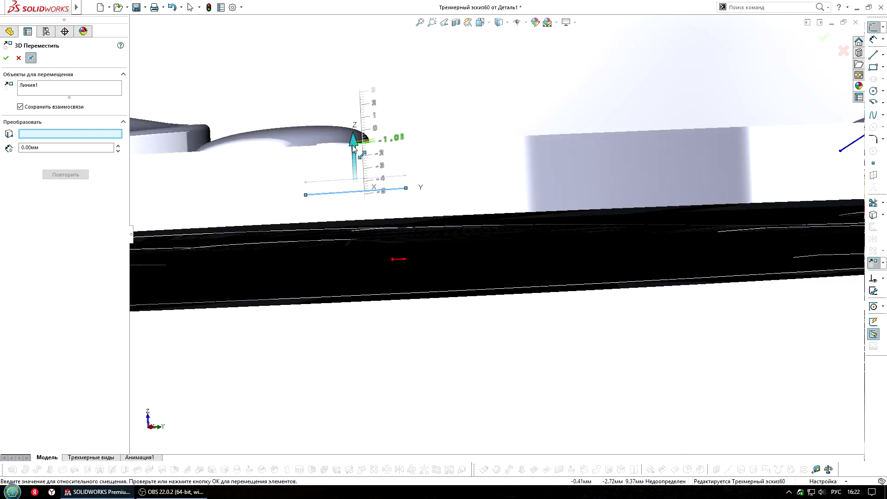
pyautogui.scroll(-3, 497, 231)
pyautogui.click(823, 37)
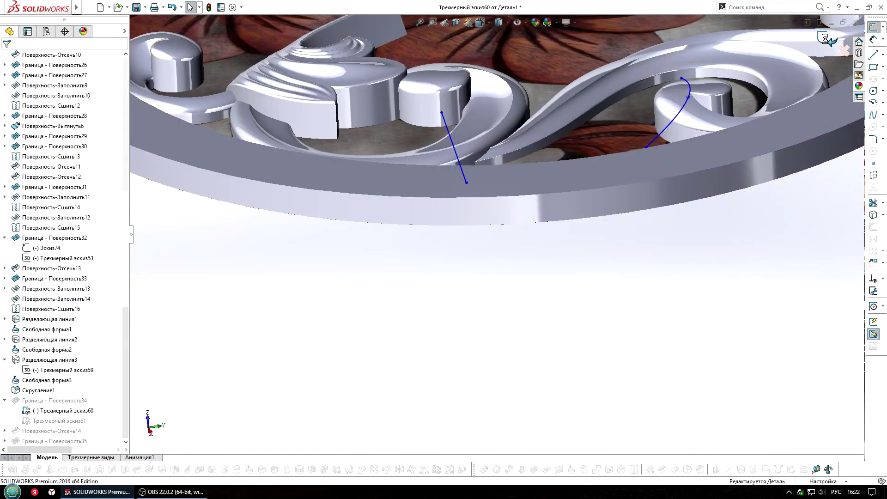
pyautogui.moveTo(461, 231)
pyautogui.mouseDown(button='middle')
pyautogui.moveTo(567, 215)
pyautogui.moveTo(493, 169)
pyautogui.mouseUp(button='middle')
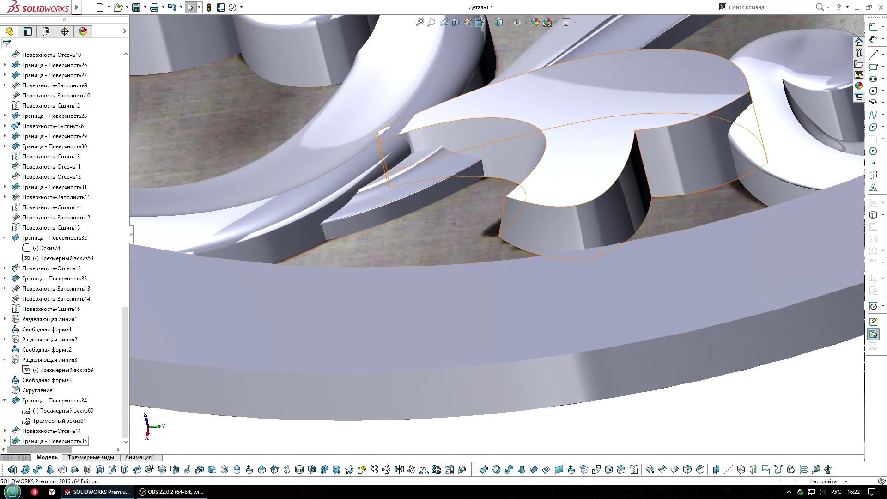
pyautogui.press('Return')
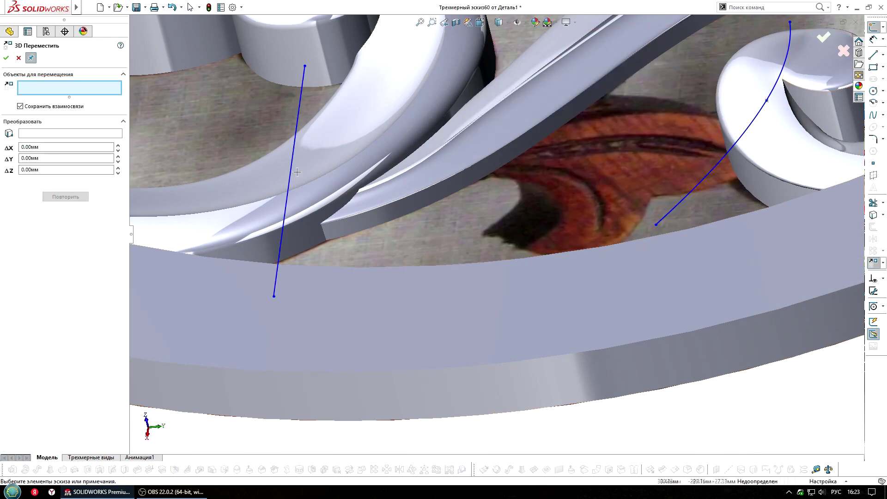
pyautogui.press('Return')
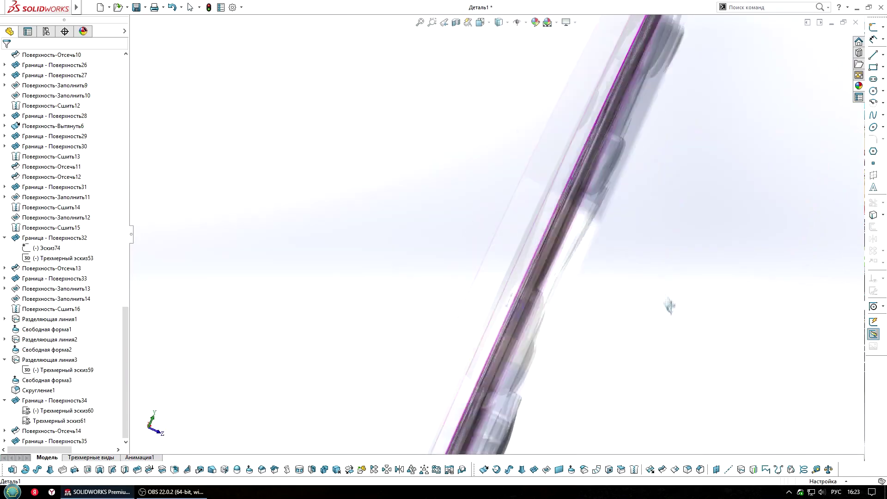
pyautogui.moveTo(669, 307)
pyautogui.mouseDown(button='middle')
pyautogui.moveTo(641, 263)
pyautogui.moveTo(462, 381)
pyautogui.mouseUp(button='middle')
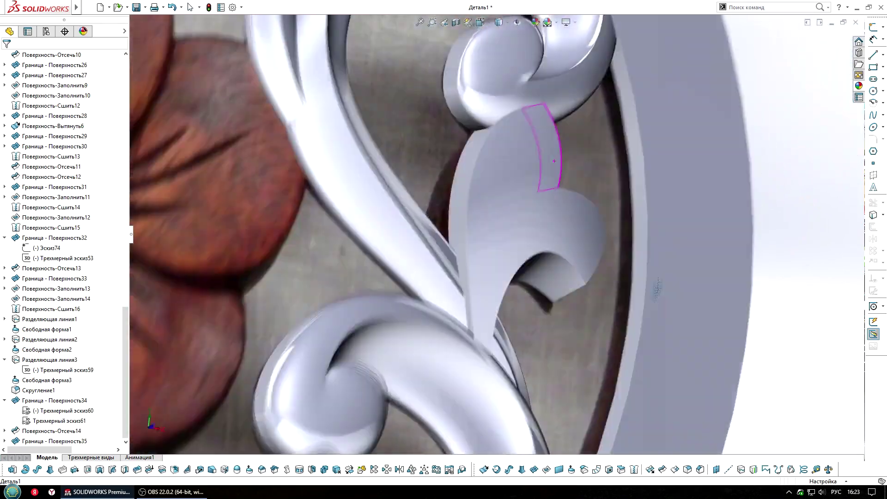
# Step: Draw two groove curves on the leaf's boundary surface
pyautogui.click(461, 381)
pyautogui.moveTo(462, 381); pyautogui.dragTo(595, 297, button='middle')
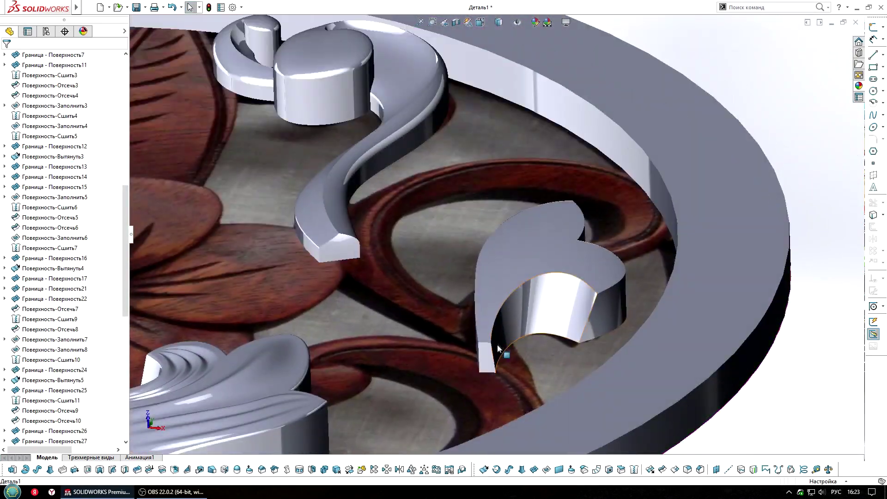
pyautogui.click(594, 297)
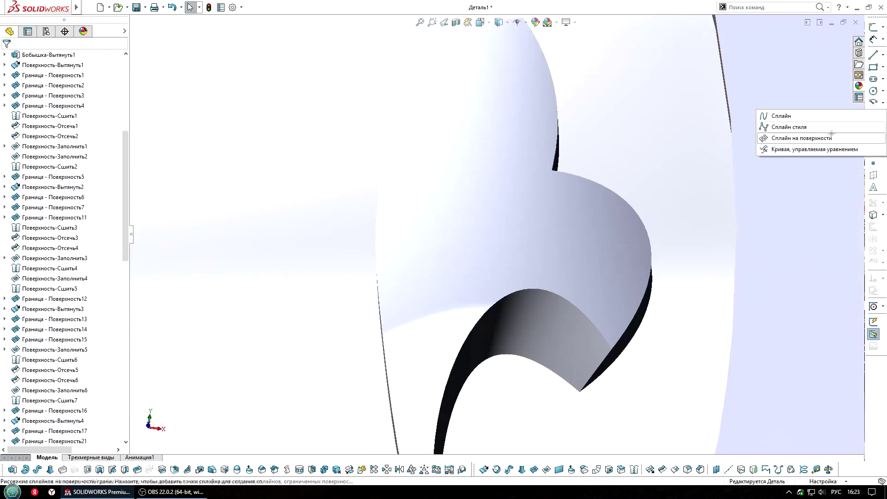
pyautogui.click(832, 134)
pyautogui.click(482, 164)
pyautogui.click(446, 250)
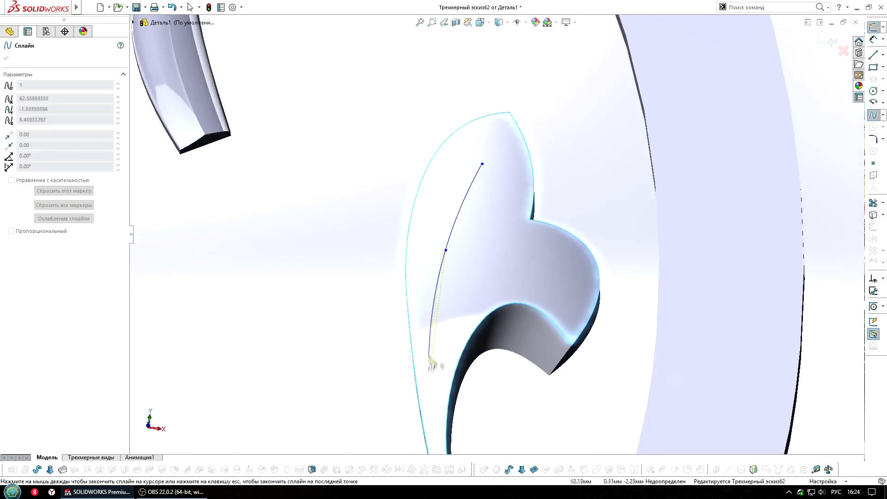
pyautogui.doubleClick(427, 412)
pyautogui.click(441, 249)
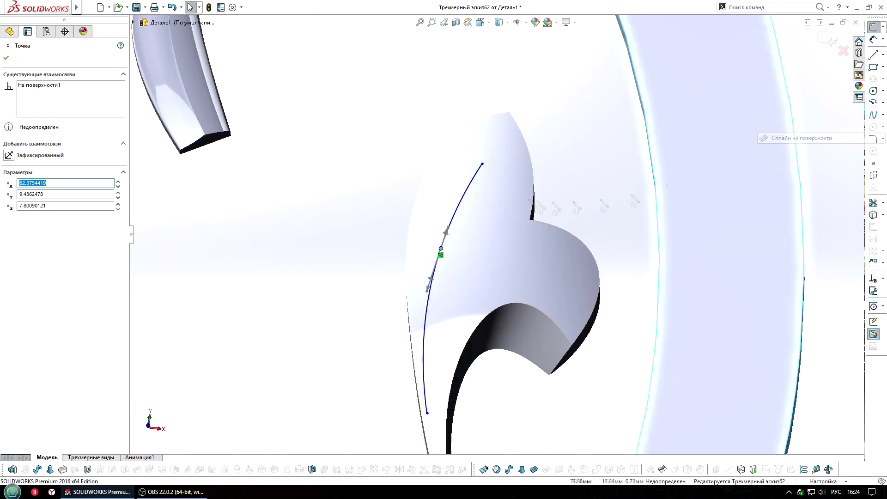
pyautogui.scroll(-5, 486, 165)
pyautogui.click(482, 179)
pyautogui.scroll(5, 482, 178)
pyautogui.scroll(-4, 481, 231)
pyautogui.scroll(-4, 471, 364)
pyautogui.doubleClick(471, 364)
pyautogui.scroll(3, 472, 364)
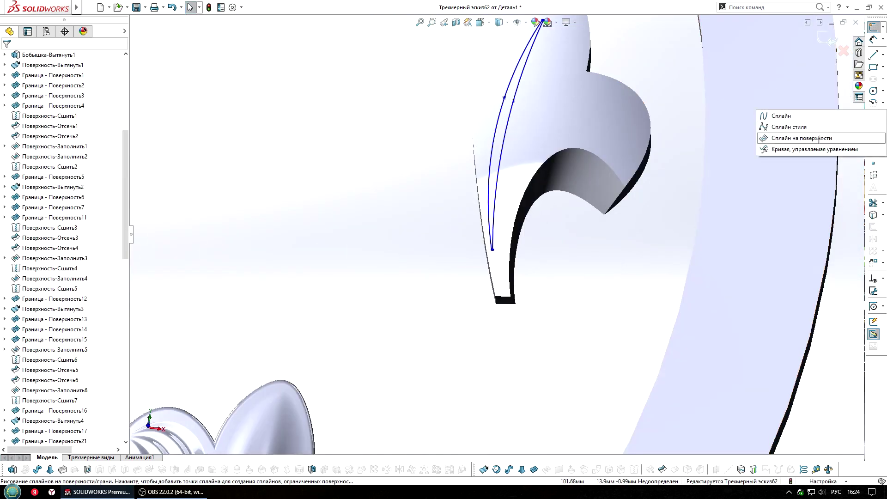
# Step: Join the groove curve ends at the top and split the leaf face along them
pyautogui.click(820, 137)
pyautogui.scroll(-3, 499, 257)
pyautogui.scroll(-2, 504, 257)
pyautogui.scroll(4, 508, 258)
pyautogui.scroll(-4, 493, 253)
pyautogui.scroll(-5, 494, 253)
pyautogui.doubleClick(533, 184)
pyautogui.press('Escape')
pyautogui.moveTo(681, 364); pyautogui.dragTo(573, 362, button='right')
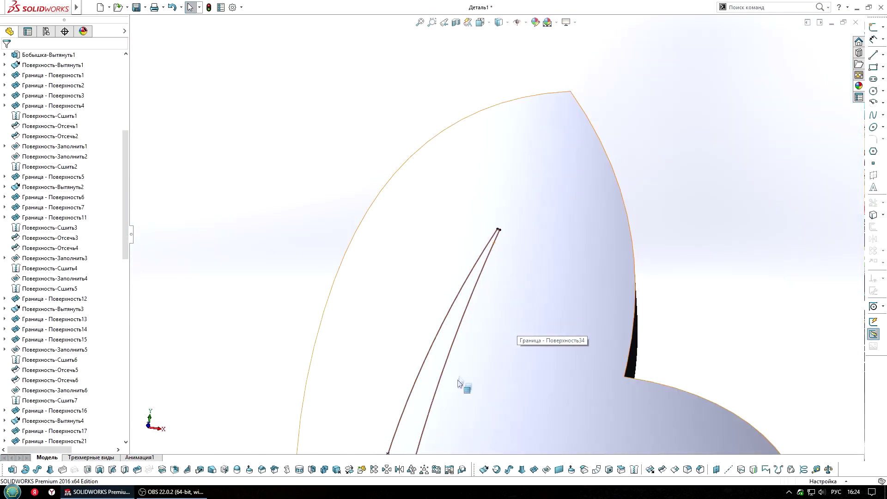
# Step: Start a Freeform edit on the groove face and select a middle control point
pyautogui.click(249, 468)
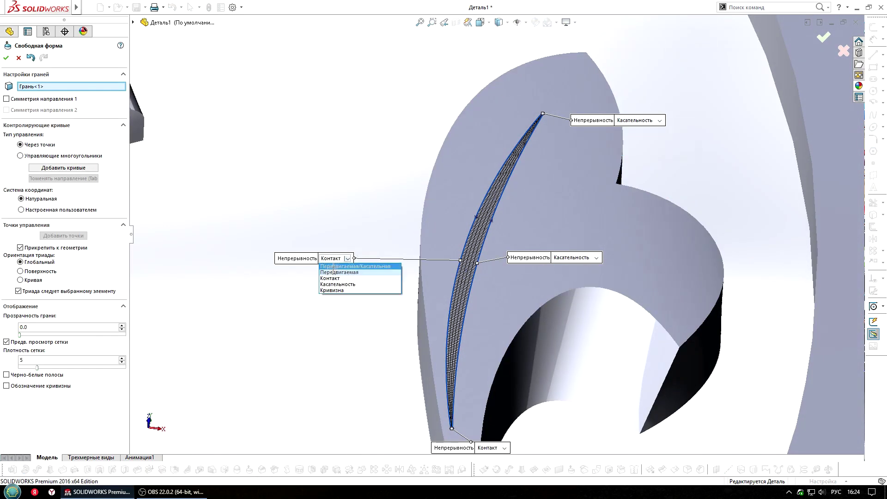
pyautogui.scroll(-4, 480, 265)
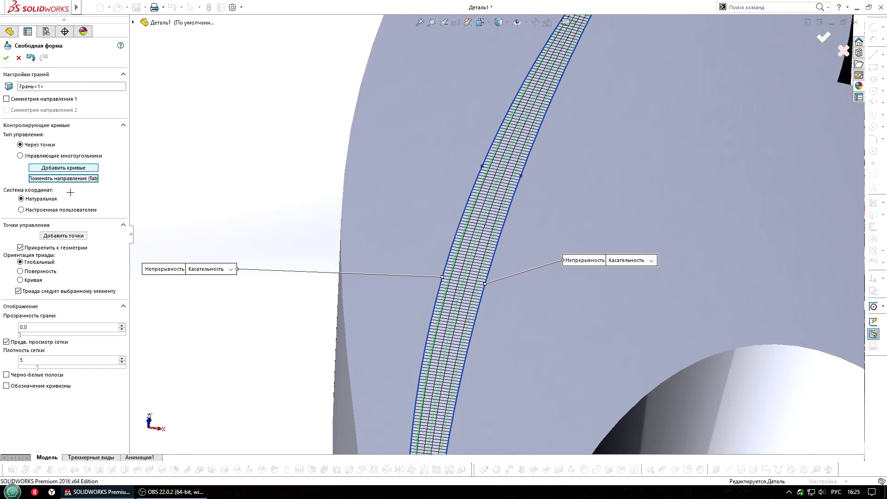
pyautogui.scroll(2, 524, 153)
pyautogui.scroll(2, 548, 109)
pyautogui.scroll(1, 489, 246)
pyautogui.scroll(2, 470, 370)
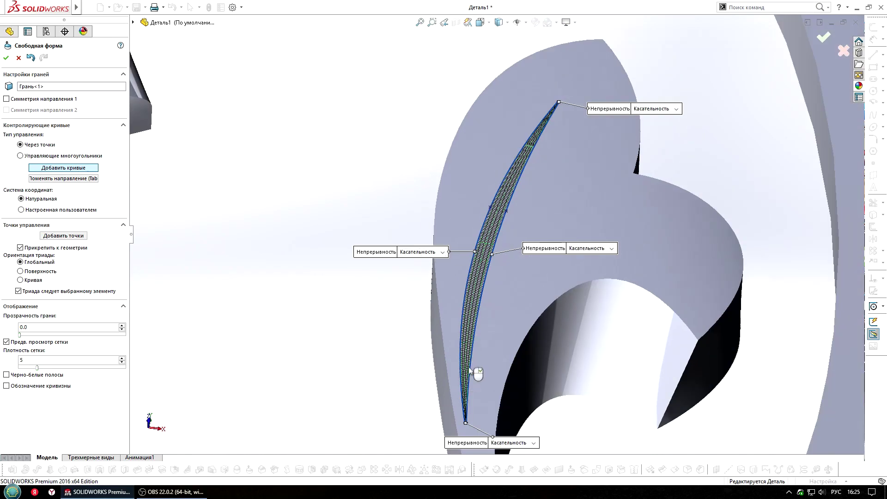
pyautogui.moveTo(470, 370); pyautogui.dragTo(481, 333, button='middle')
pyautogui.click(508, 305)
pyautogui.moveTo(508, 305); pyautogui.dragTo(516, 140, button='middle')
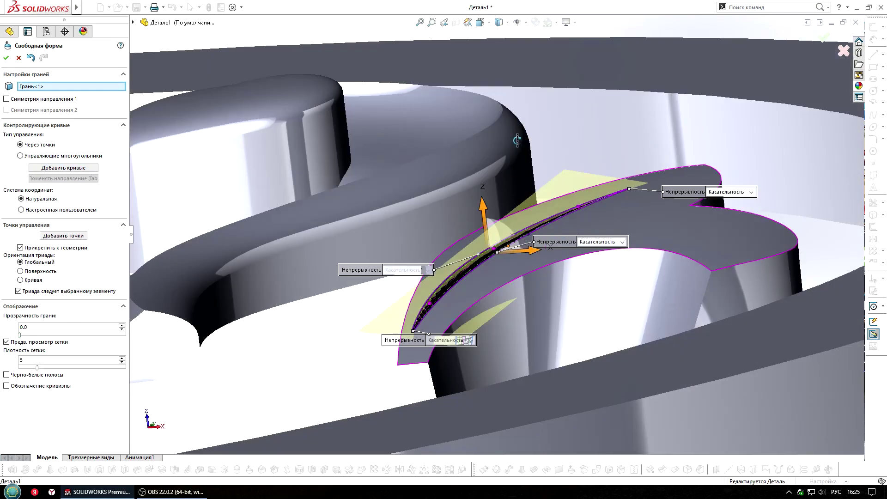
pyautogui.scroll(-3, 496, 252)
pyautogui.scroll(-2, 494, 323)
pyautogui.scroll(-2, 486, 289)
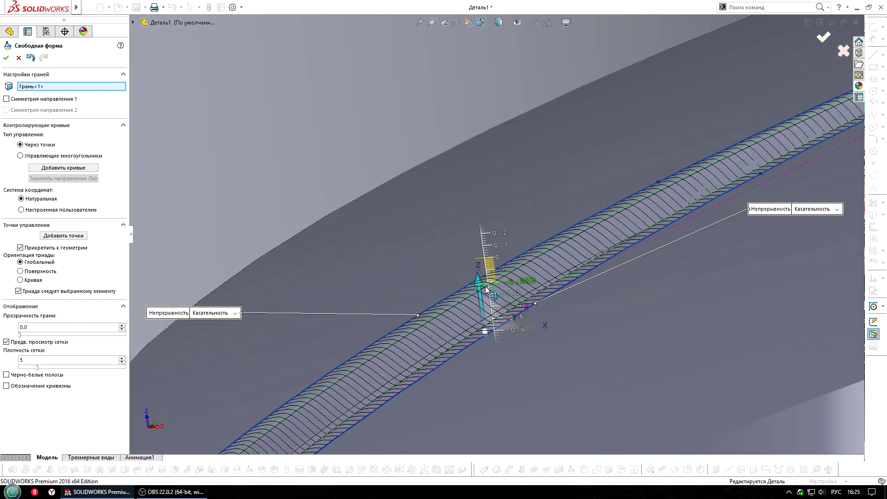
# Step: Push the control point down about 0.23 mm and accept the freeform edit
pyautogui.moveTo(486, 290); pyautogui.dragTo(488, 298)
pyautogui.scroll(3, 494, 249)
pyautogui.scroll(2, 497, 258)
pyautogui.moveTo(496, 258); pyautogui.dragTo(485, 254, button='middle')
pyautogui.scroll(-2, 491, 211)
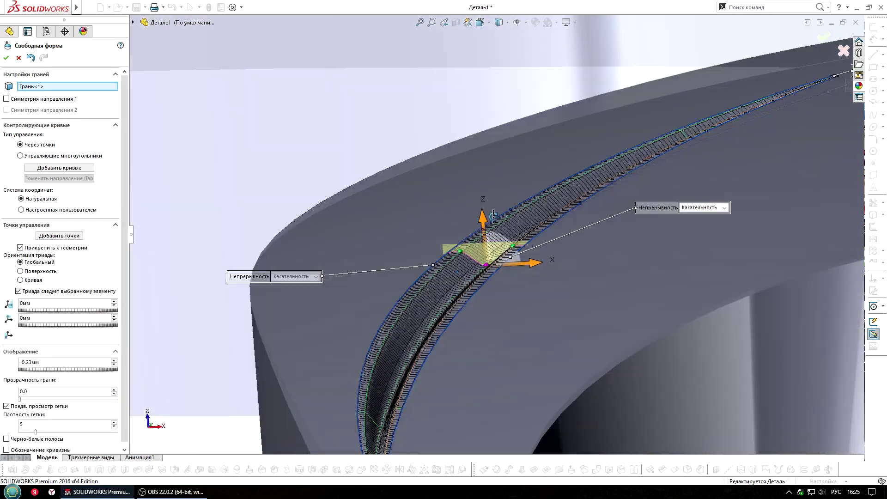
pyautogui.scroll(3, 493, 215)
pyautogui.press('Return')
pyautogui.scroll(3, 416, 278)
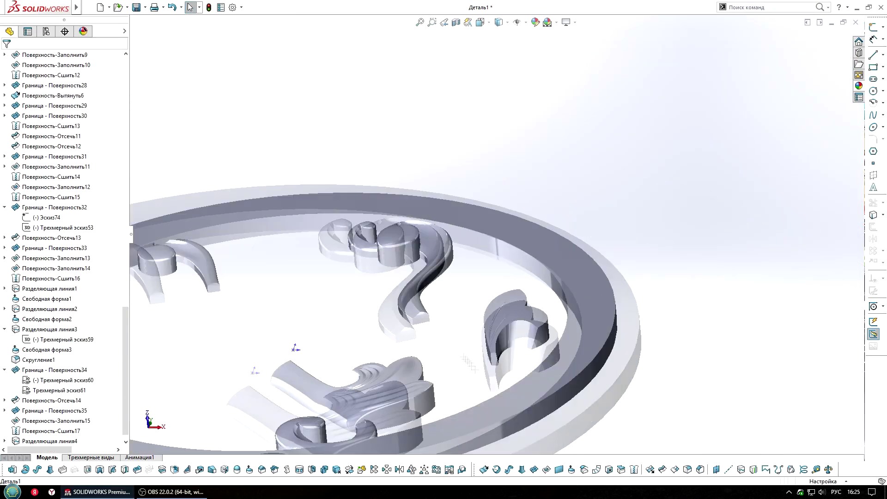
# Step: Fillet the five outline edges of the grooved leaf with a 0.5 mm radius
pyautogui.hotkey('ctrl', '1')
pyautogui.scroll(-3, 469, 363)
pyautogui.scroll(-2, 523, 438)
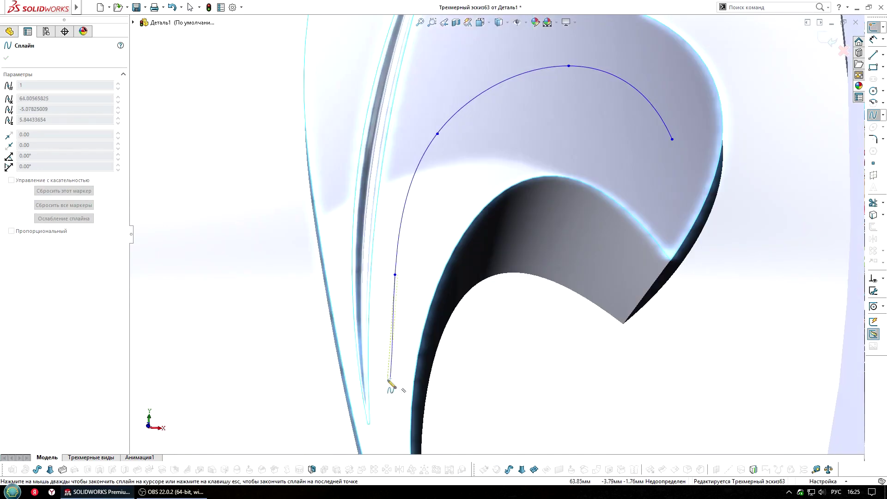
pyautogui.scroll(-4, 513, 227)
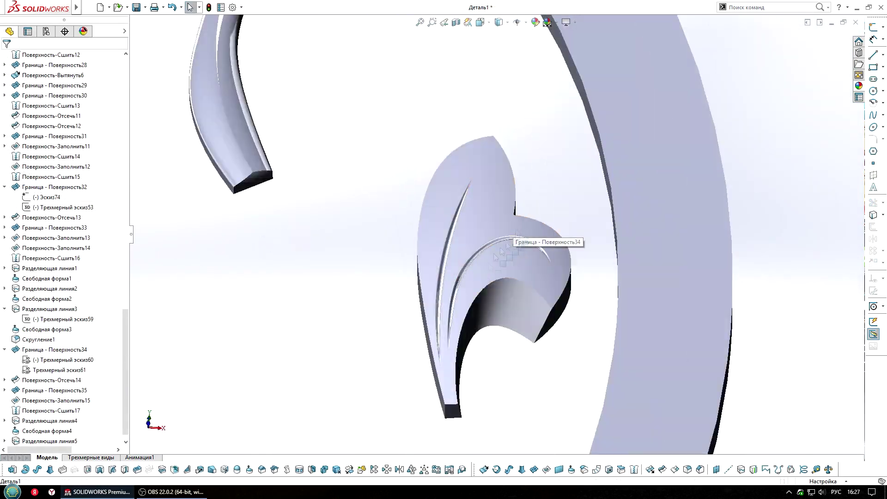
pyautogui.hotkey('ctrl', 'f')
pyautogui.click(512, 200)
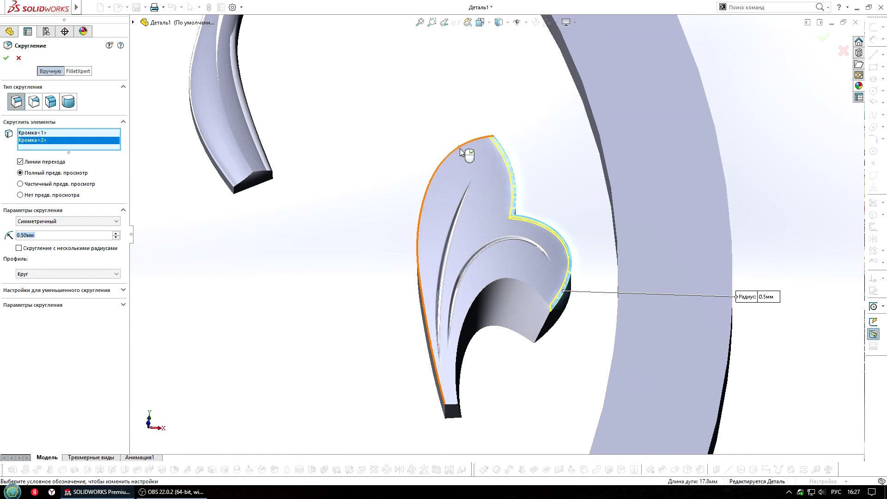
pyautogui.click(465, 151)
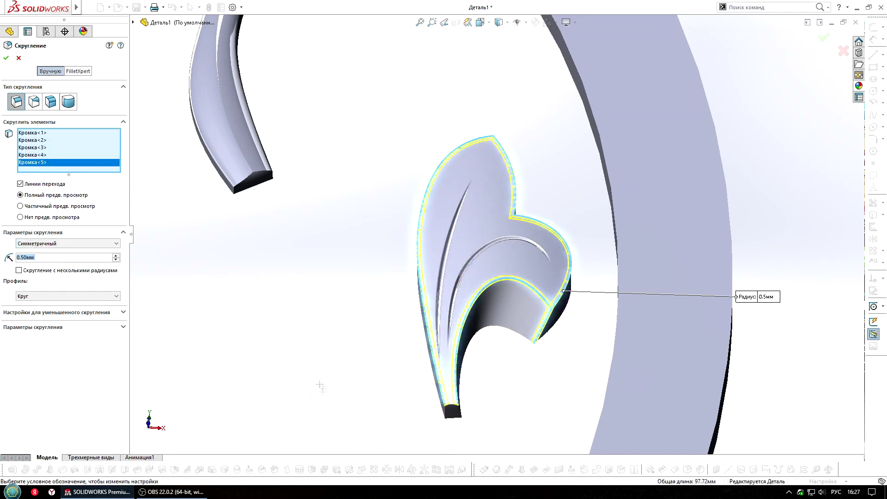
pyautogui.press('Return')
pyautogui.scroll(5, 451, 210)
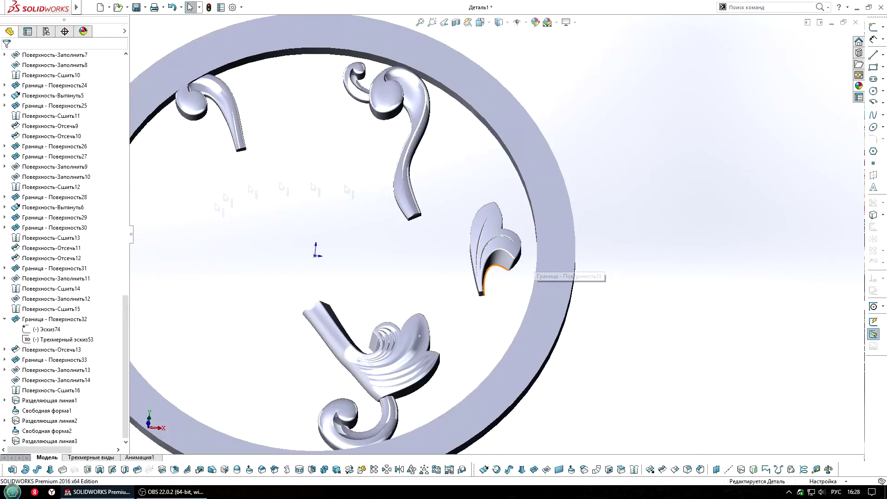
# Step: Reopen Свободная форма3 on the scroll leaf's lower lobe face for editing
pyautogui.click(55, 115)
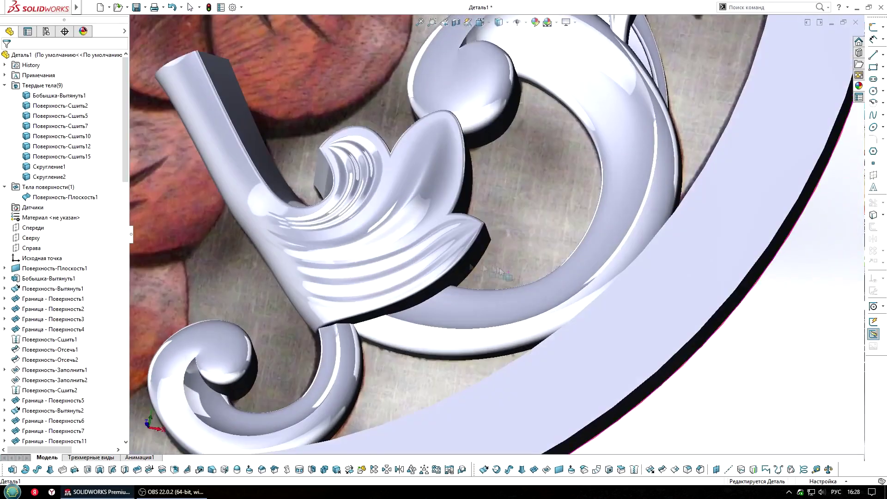
pyautogui.click(370, 268)
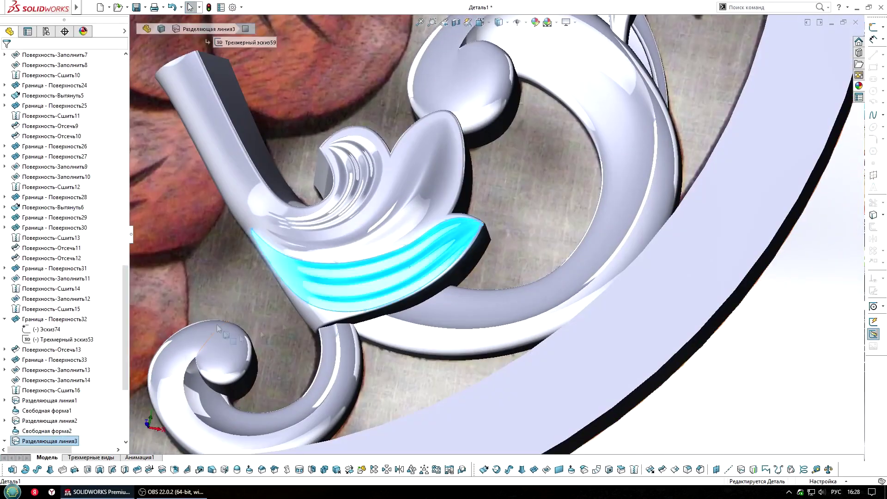
pyautogui.click(25, 308)
pyautogui.rightClick(26, 308)
pyautogui.click(31, 280)
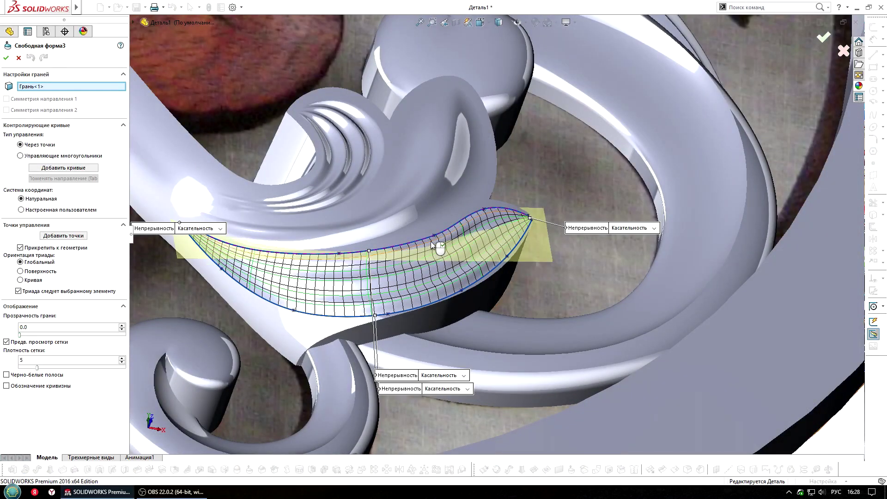
pyautogui.scroll(-5, 377, 242)
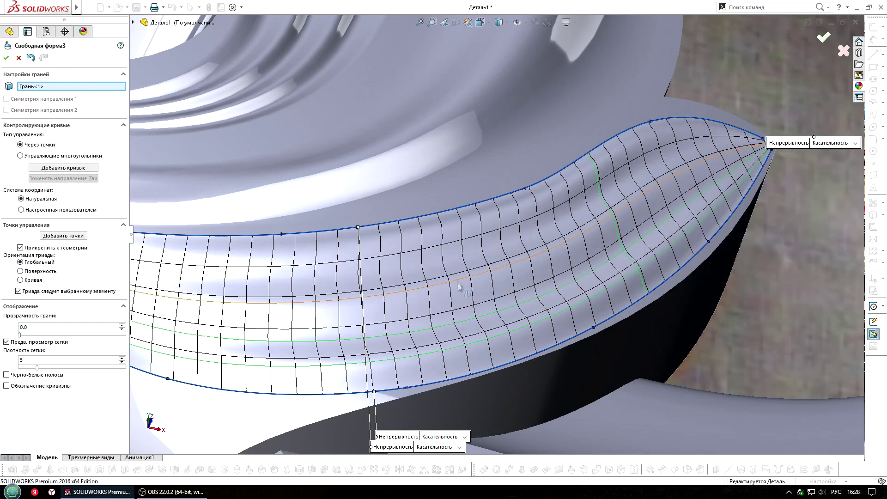
pyautogui.scroll(3, 495, 235)
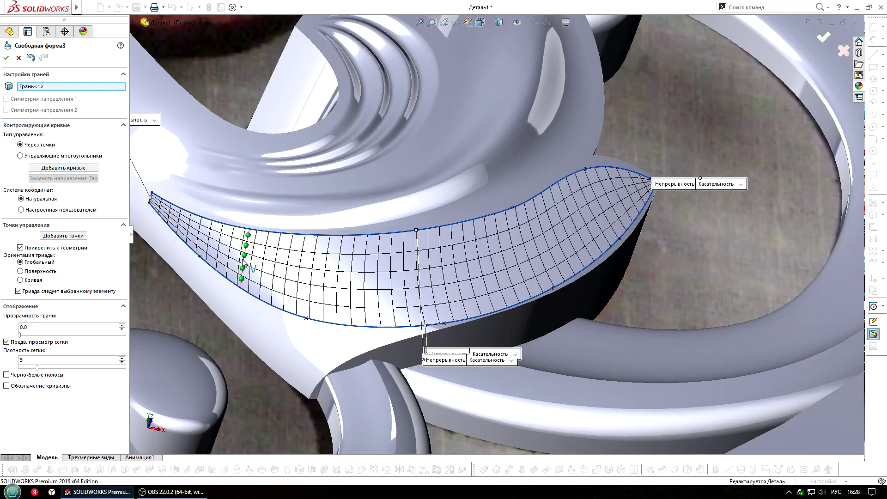
# Step: Add control curves across the lobe and raise its middle control point about 0.77 mm
pyautogui.click(556, 246)
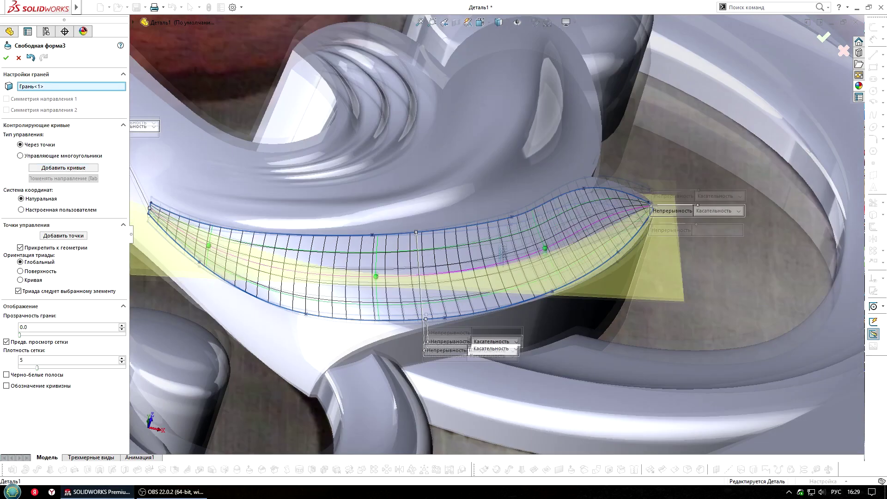
pyautogui.moveTo(443, 253); pyautogui.dragTo(323, 208, button='middle')
pyautogui.click(210, 261)
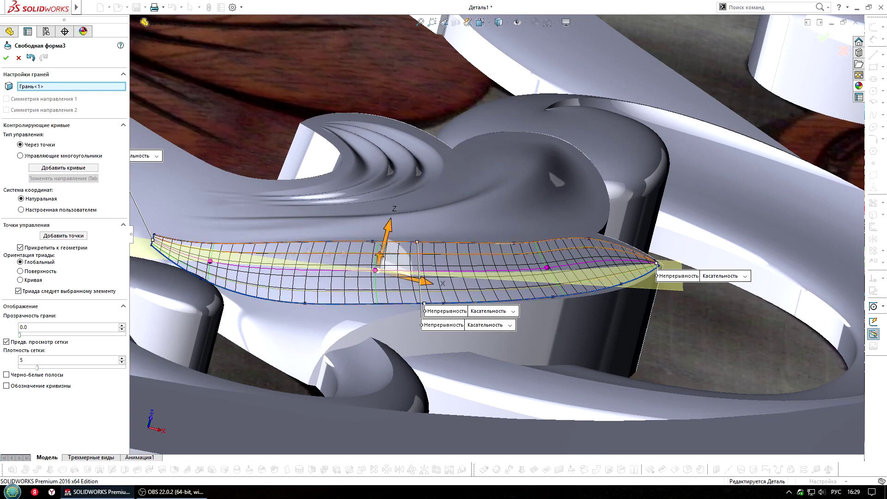
pyautogui.moveTo(416, 231); pyautogui.dragTo(365, 222, button='middle')
pyautogui.click(365, 222)
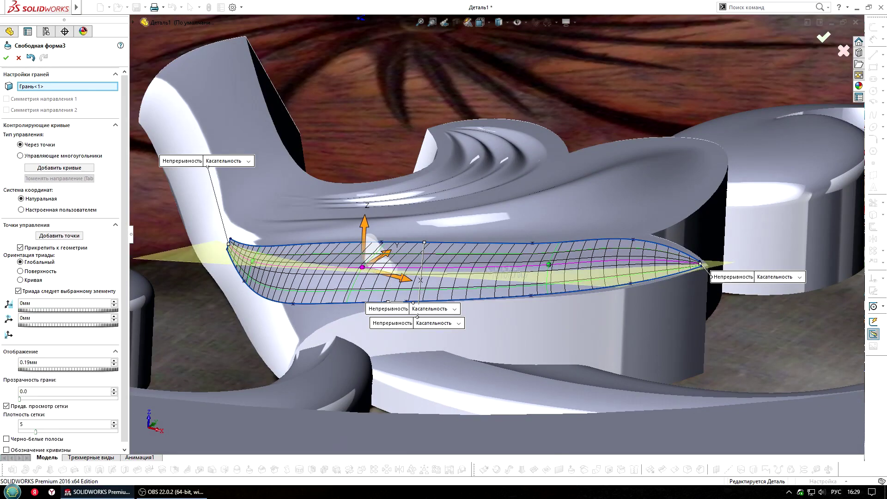
pyautogui.moveTo(365, 223); pyautogui.dragTo(365, 207)
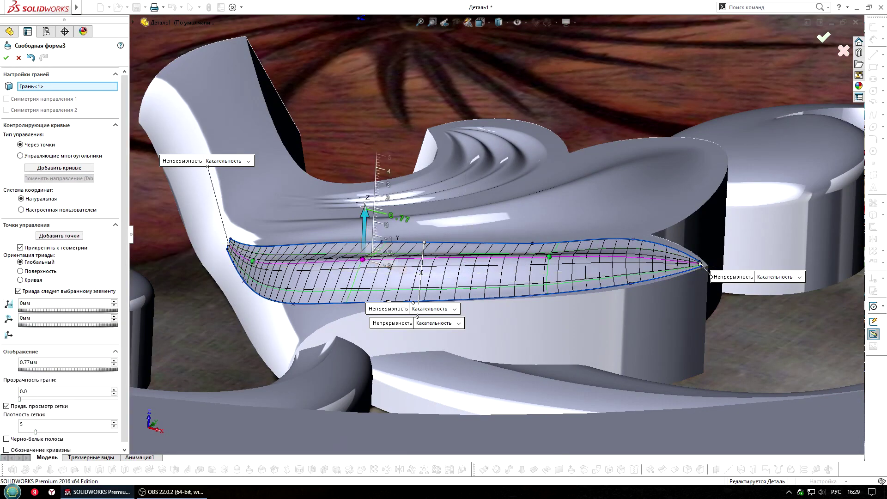
pyautogui.click(549, 255)
pyautogui.moveTo(554, 203)
pyautogui.mouseDown(button='middle')
pyautogui.moveTo(528, 235)
pyautogui.moveTo(489, 236)
pyautogui.mouseUp(button='middle')
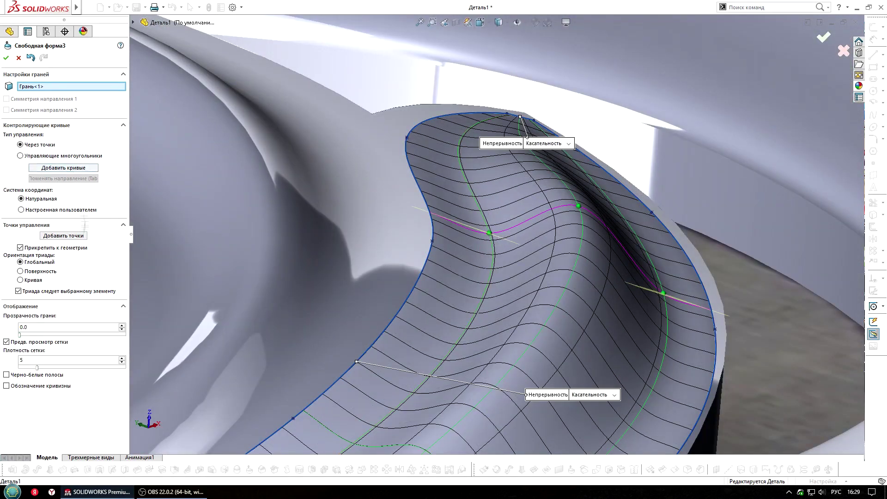
pyautogui.click(541, 229)
pyautogui.scroll(-10, 508, 250)
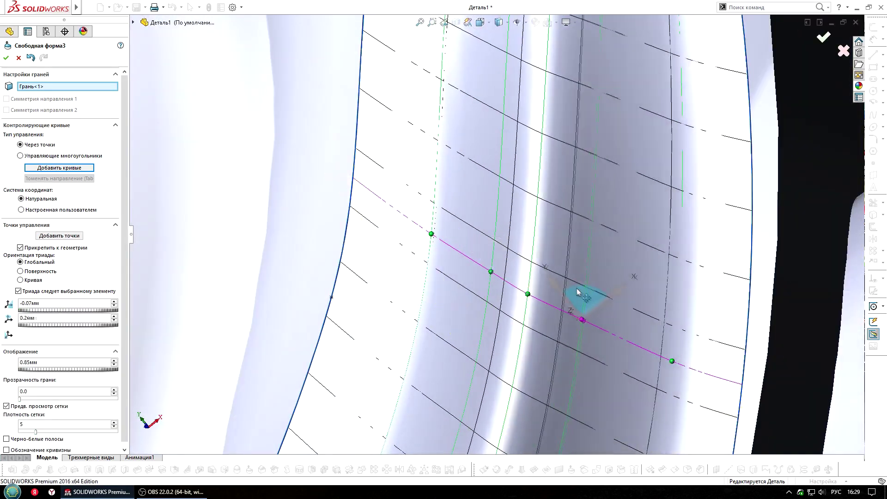
pyautogui.scroll(10, 581, 294)
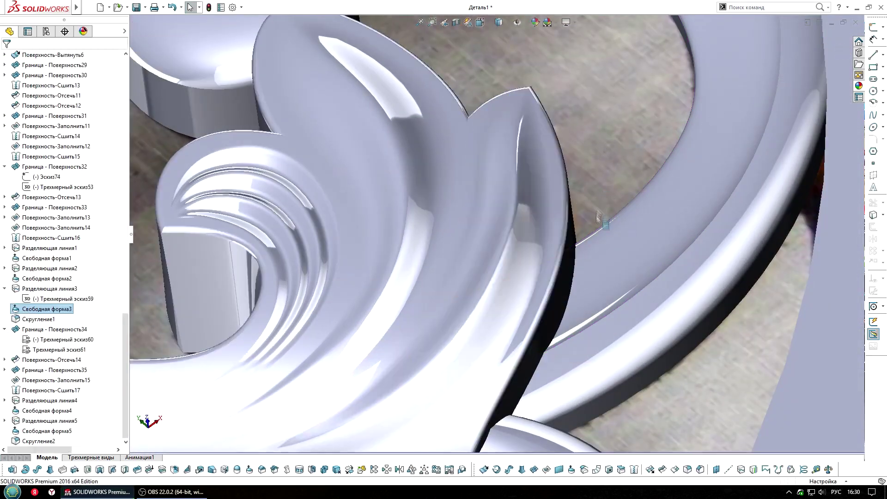
# Step: Edit Свободная форма1, adding a control curve lifted about 1.31 mm into a ridge
pyautogui.moveTo(508, 231); pyautogui.dragTo(454, 176, button='middle')
pyautogui.click(454, 176)
pyautogui.click(46, 232)
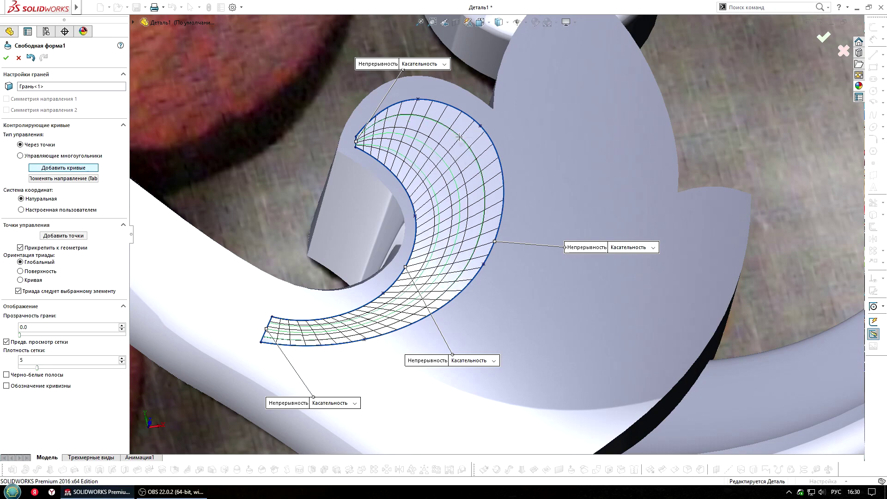
pyautogui.click(349, 325)
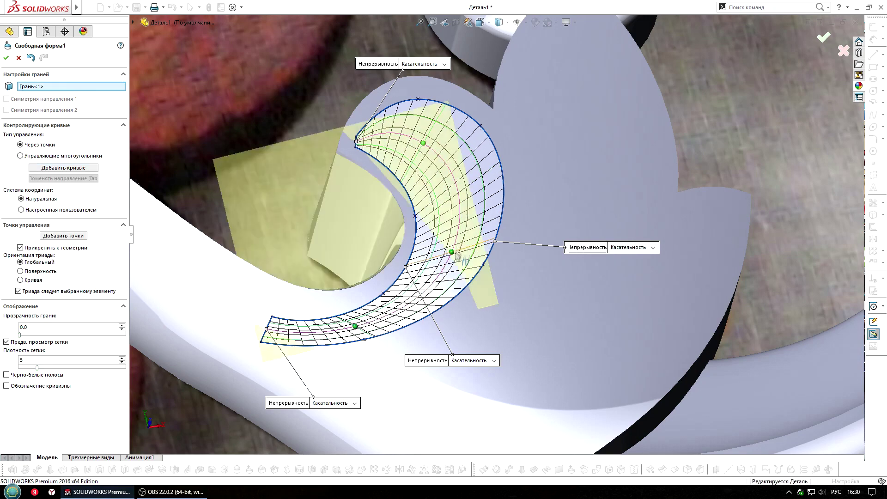
pyautogui.moveTo(349, 325); pyautogui.dragTo(430, 215, button='middle')
pyautogui.moveTo(430, 216)
pyautogui.mouseDown()
pyautogui.moveTo(477, 160)
pyautogui.moveTo(474, 138)
pyautogui.mouseUp()
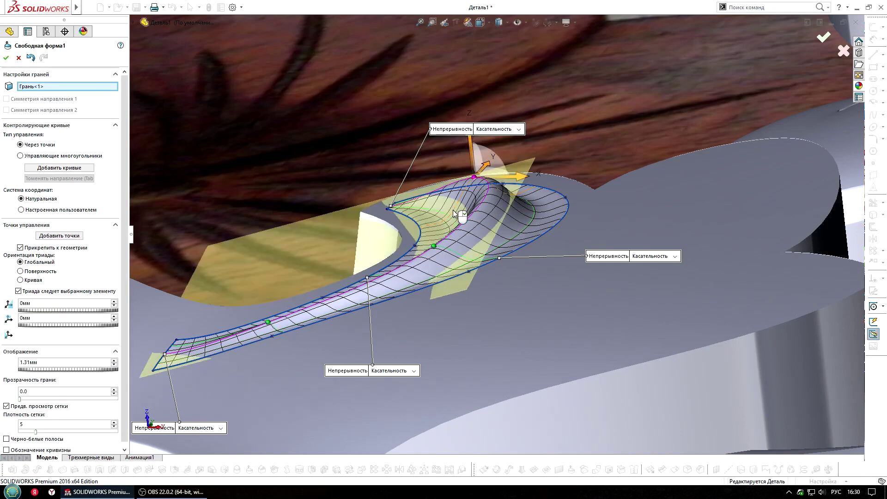
# Step: Offset further control points along the lobe's middle curve about 0.7 mm
pyautogui.moveTo(596, 185); pyautogui.dragTo(531, 212, button='middle')
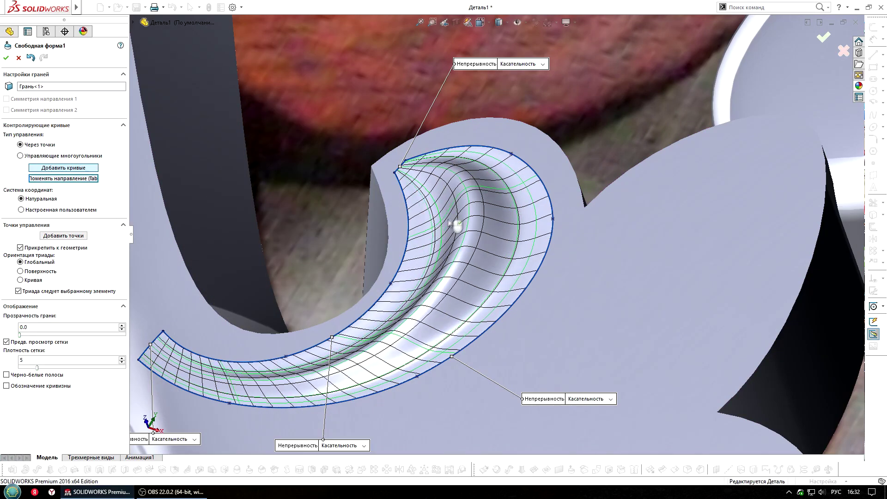
pyautogui.moveTo(488, 197); pyautogui.dragTo(477, 297, button='middle')
pyautogui.scroll(-3, 476, 298)
pyautogui.scroll(-3, 476, 299)
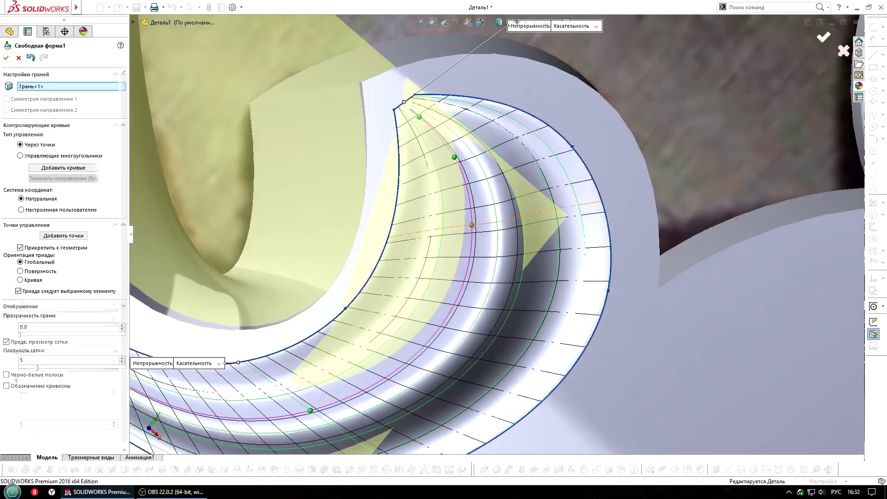
pyautogui.click(476, 219)
pyautogui.scroll(5, 529, 280)
pyautogui.moveTo(528, 280)
pyautogui.mouseDown(button='middle')
pyautogui.moveTo(421, 154)
pyautogui.moveTo(466, 194)
pyautogui.mouseUp(button='middle')
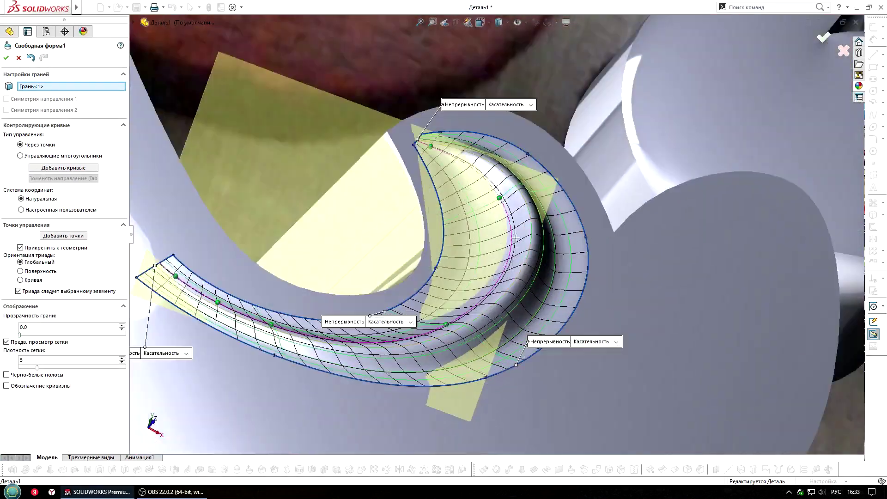
pyautogui.scroll(2, 466, 194)
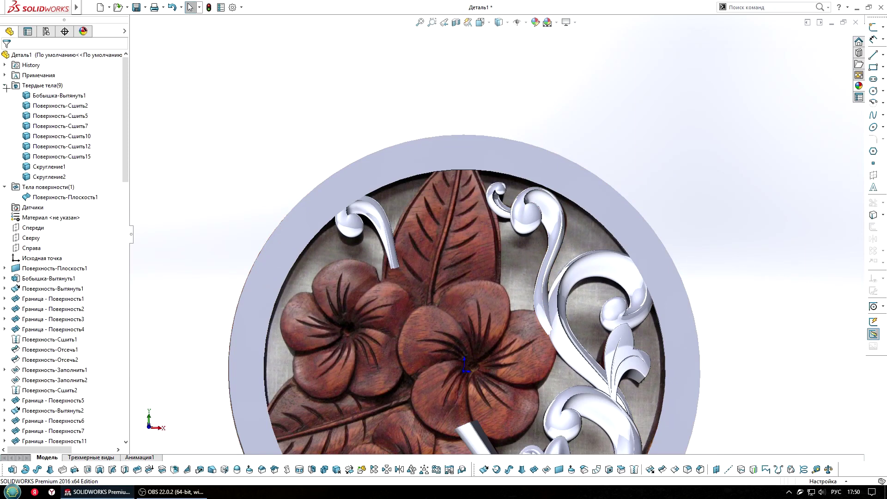
# Step: Draw a spline on the Front plane along the top leaf's left edge and adjust its tip tangent
pyautogui.click(5, 86)
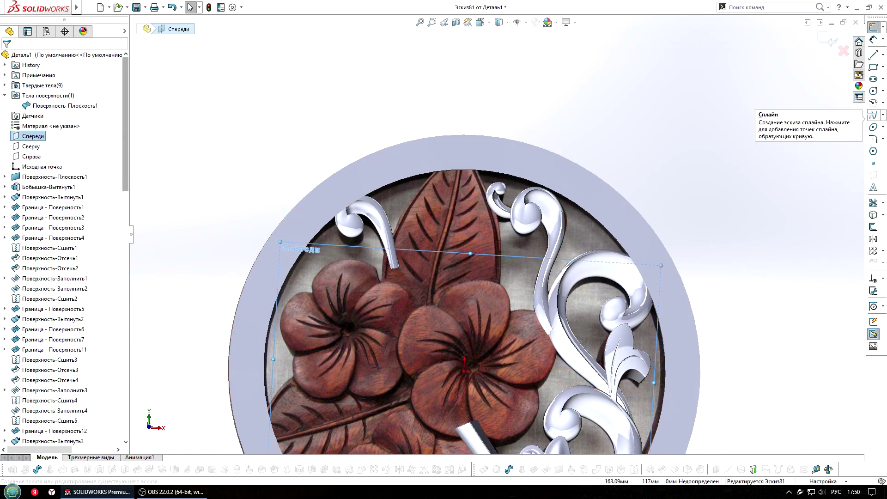
pyautogui.click(462, 151)
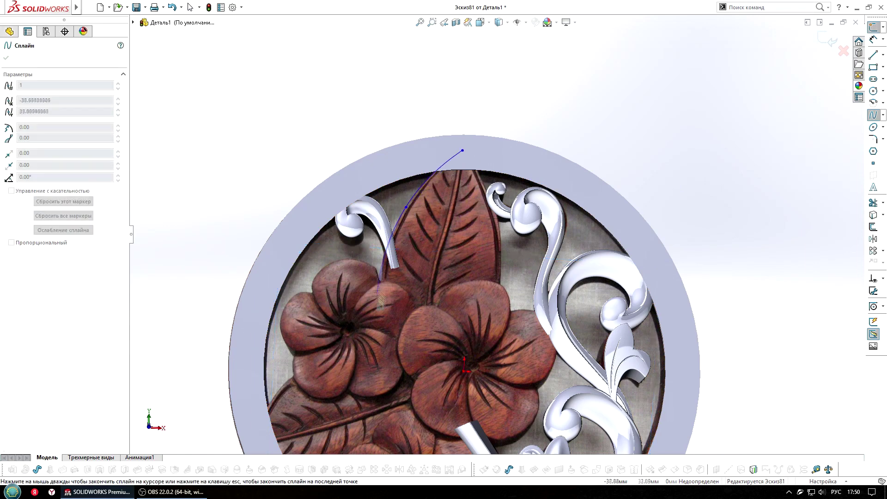
pyautogui.doubleClick(381, 330)
pyautogui.scroll(-3, 347, 173)
pyautogui.click(551, 135)
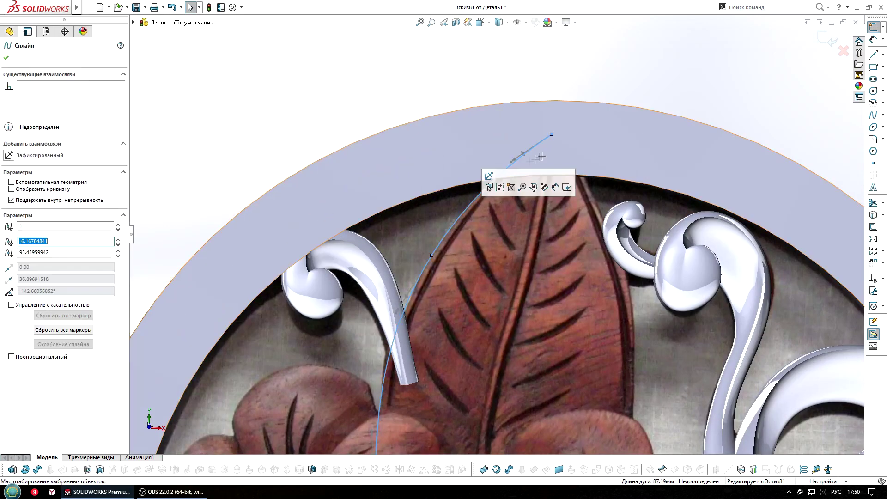
pyautogui.moveTo(531, 143); pyautogui.dragTo(521, 151)
pyautogui.scroll(2, 413, 341)
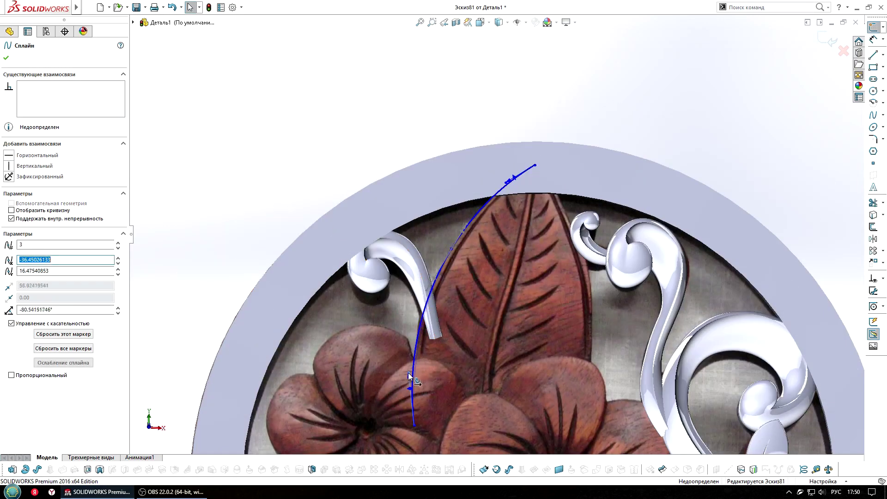
pyautogui.scroll(3, 496, 234)
# Step: Add a second spline from the shared tip down the leaf's right edge, then close Эскиз81
pyautogui.click(519, 195)
pyautogui.scroll(-3, 559, 277)
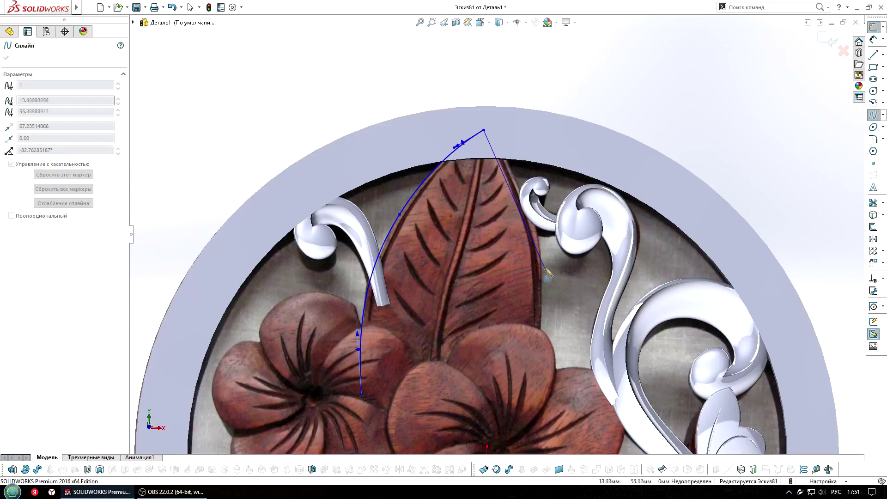
pyautogui.doubleClick(520, 421)
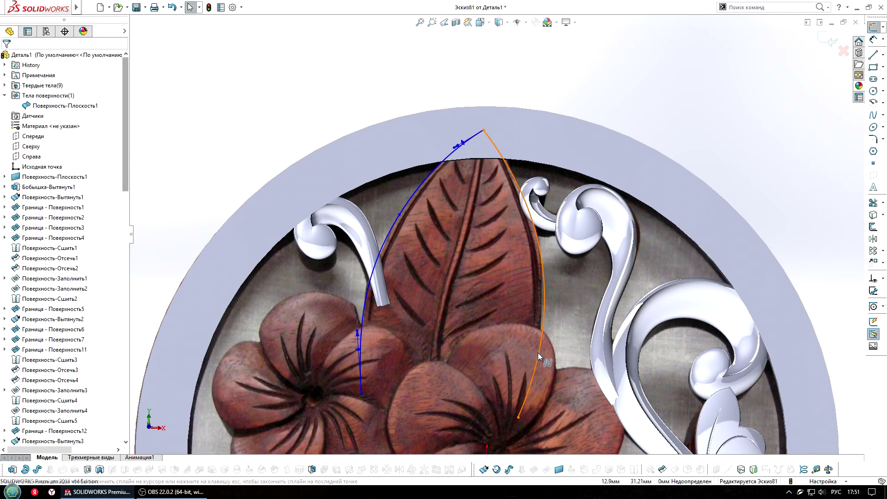
pyautogui.scroll(-2, 523, 185)
pyautogui.scroll(-1, 482, 132)
pyautogui.click(472, 119)
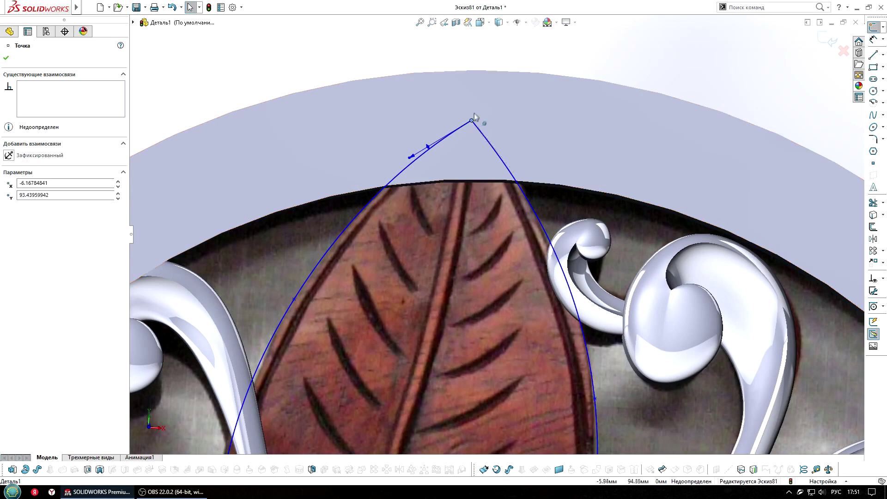
pyautogui.click(527, 186)
pyautogui.scroll(5, 528, 231)
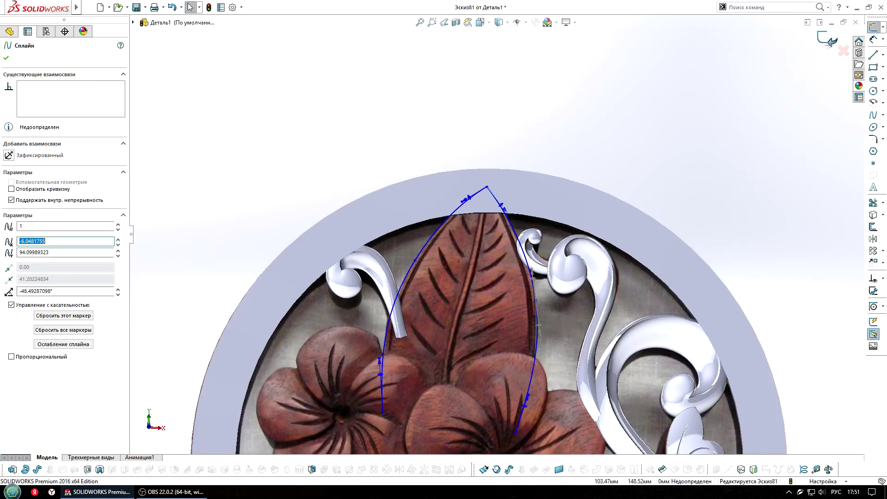
pyautogui.click(827, 41)
pyautogui.moveTo(567, 315); pyautogui.dragTo(568, 268, button='middle')
pyautogui.click(840, 39)
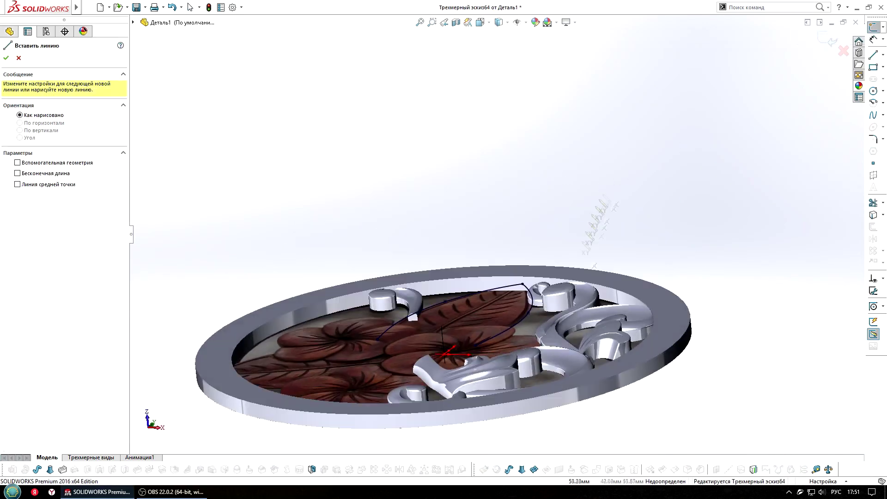
# Step: Draw short vertical lines rising from the leaf tip and the left curve's end
pyautogui.scroll(-3, 604, 184)
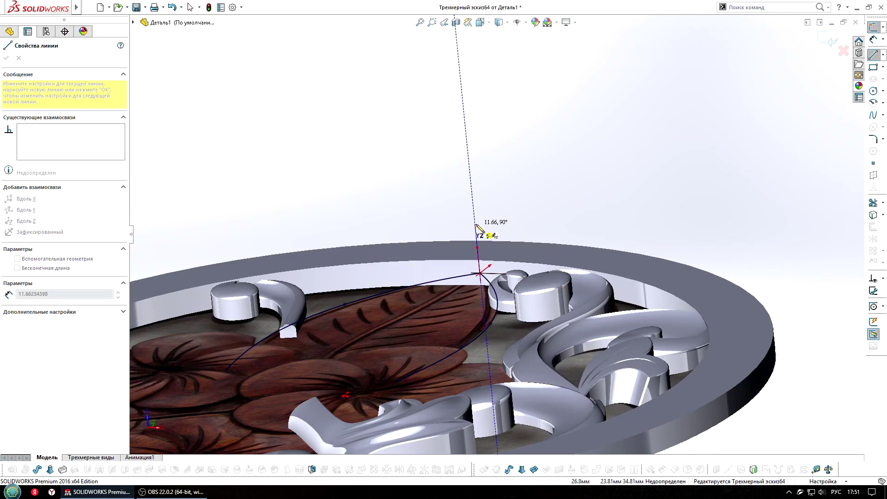
pyautogui.click(476, 226)
pyautogui.moveTo(476, 226)
pyautogui.mouseDown(button='middle')
pyautogui.moveTo(553, 246)
pyautogui.moveTo(545, 235)
pyautogui.moveTo(728, 106)
pyautogui.mouseUp(button='middle')
pyautogui.scroll(-3, 520, 223)
pyautogui.click(873, 55)
pyautogui.moveTo(225, 292); pyautogui.dragTo(224, 268)
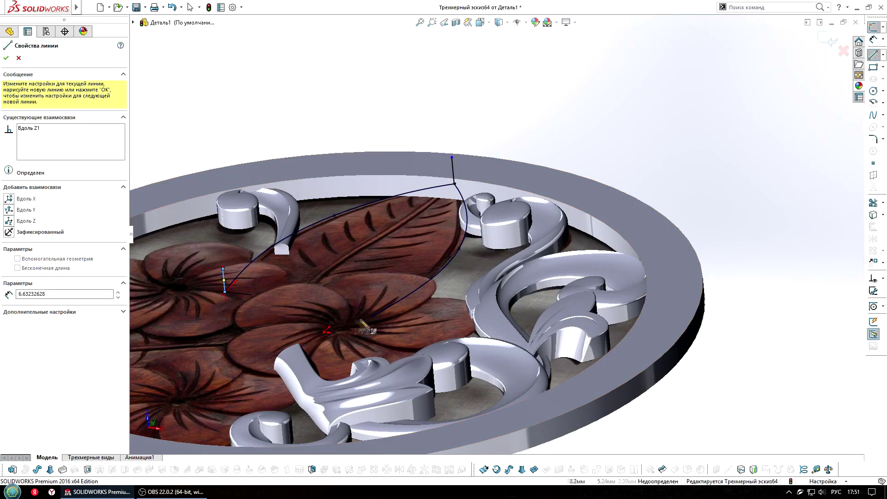
pyautogui.moveTo(463, 270)
pyautogui.mouseDown(button='middle')
pyautogui.moveTo(491, 253)
pyautogui.moveTo(526, 180)
pyautogui.mouseUp(button='middle')
pyautogui.scroll(-3, 491, 254)
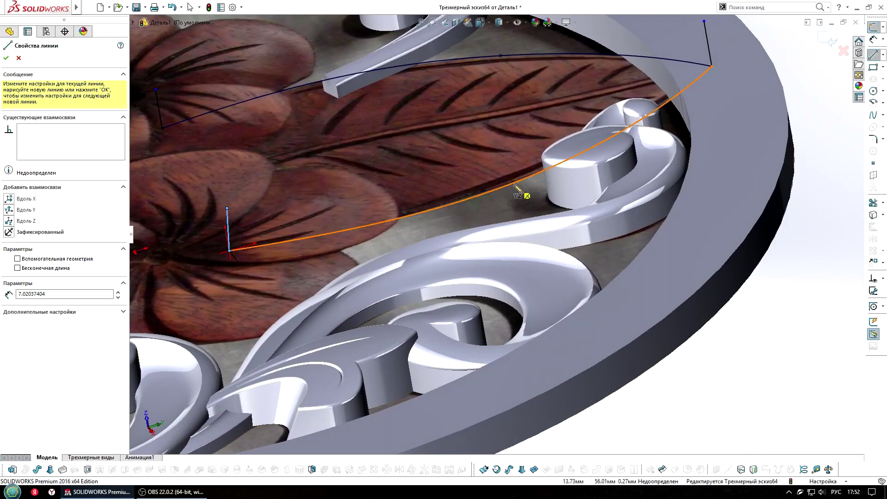
pyautogui.click(507, 133)
pyautogui.press('Escape')
# Step: Draw another short vertical line rising from the leaf's right edge
pyautogui.click(873, 115)
pyautogui.scroll(5, 525, 130)
pyautogui.scroll(-5, 525, 129)
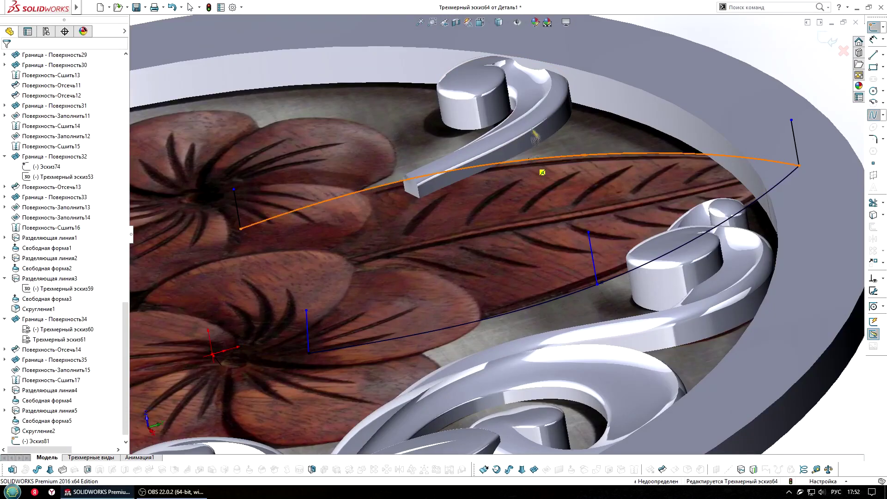
pyautogui.doubleClick(523, 125)
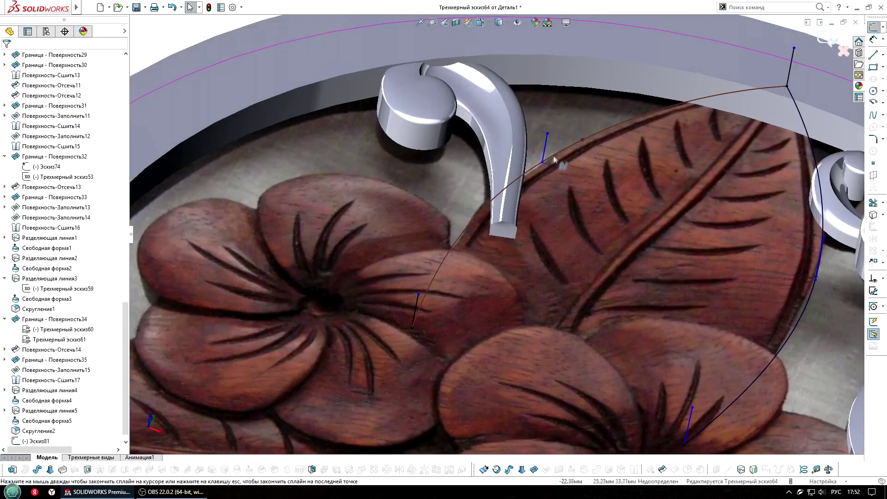
pyautogui.click(545, 143)
pyautogui.moveTo(570, 180)
pyautogui.mouseDown(button='middle')
pyautogui.moveTo(720, 283)
pyautogui.moveTo(594, 163)
pyautogui.mouseUp(button='middle')
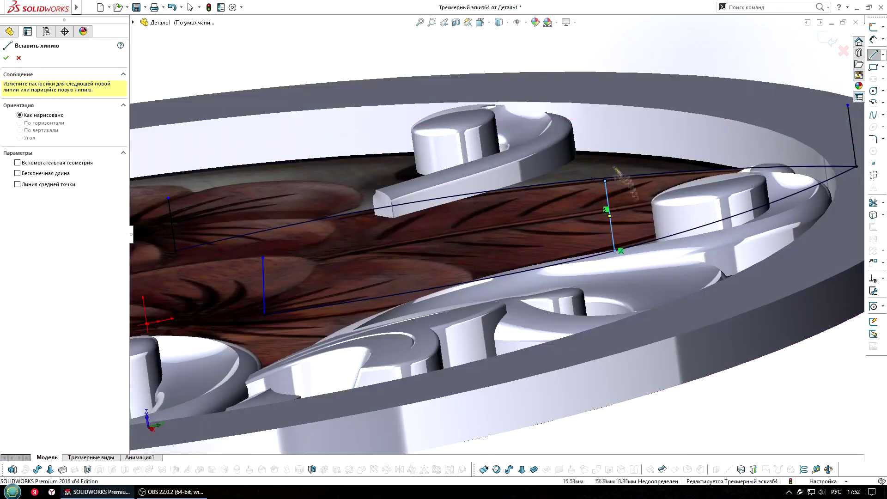
pyautogui.scroll(5, 596, 166)
pyautogui.press('Escape')
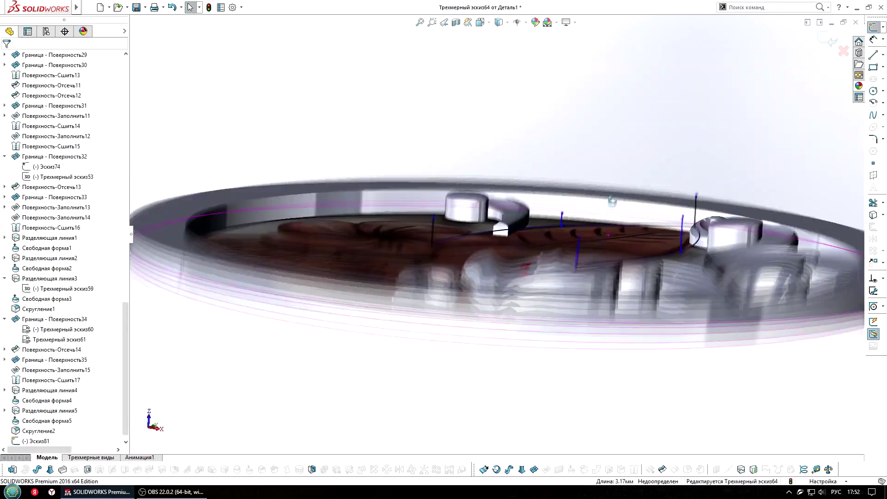
# Step: Inspect the vertical lines and their end points, then close Трехмерный эскиз64
pyautogui.moveTo(614, 185)
pyautogui.mouseDown(button='middle')
pyautogui.moveTo(511, 181)
pyautogui.moveTo(573, 209)
pyautogui.mouseUp(button='middle')
pyautogui.click(573, 208)
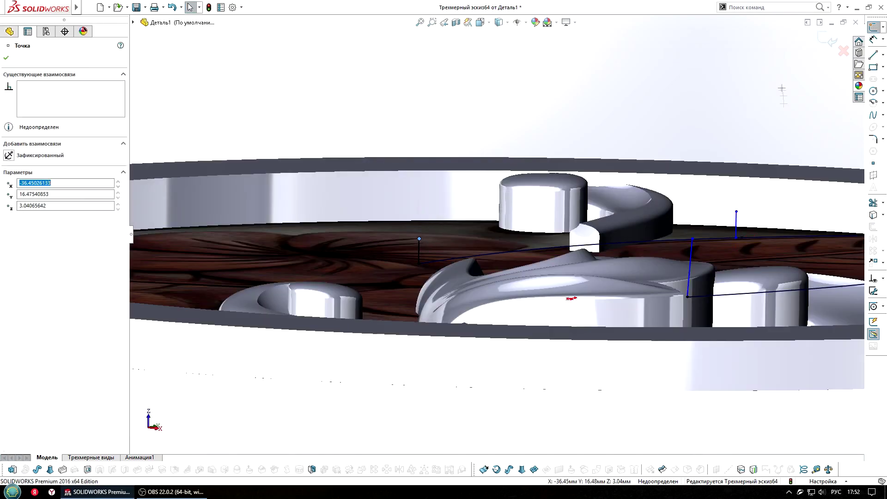
pyautogui.scroll(-3, 572, 209)
pyautogui.moveTo(580, 257); pyautogui.dragTo(240, 271, button='middle')
pyautogui.click(232, 334)
pyautogui.press('Escape')
pyautogui.click(233, 369)
pyautogui.scroll(5, 234, 369)
pyautogui.moveTo(305, 258)
pyautogui.mouseDown(button='middle')
pyautogui.moveTo(476, 286)
pyautogui.moveTo(313, 367)
pyautogui.moveTo(272, 267)
pyautogui.moveTo(481, 249)
pyautogui.moveTo(494, 194)
pyautogui.mouseUp(button='middle')
pyautogui.click(481, 250)
pyautogui.click(830, 42)
pyautogui.scroll(3, 828, 38)
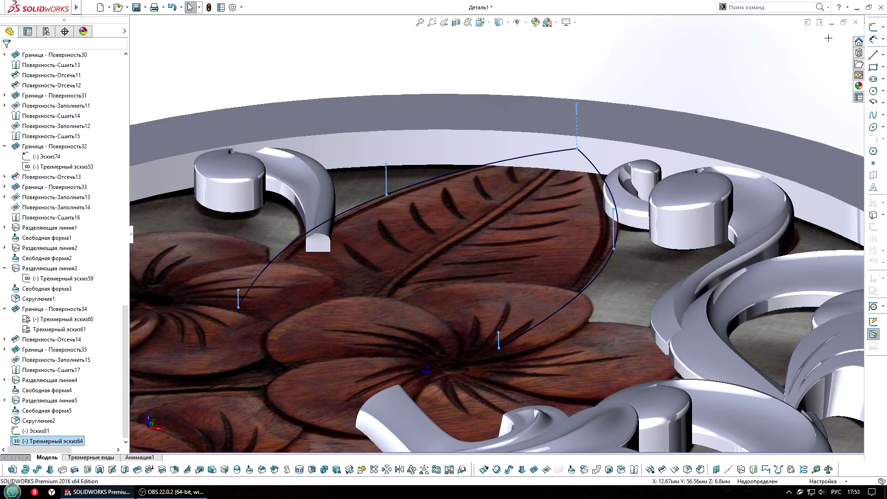
# Step: Build Граница - Поверхность36 from Эскиз81 with the five vertical lines as Direction 2 curves
pyautogui.click(559, 468)
pyautogui.rightClick(532, 131)
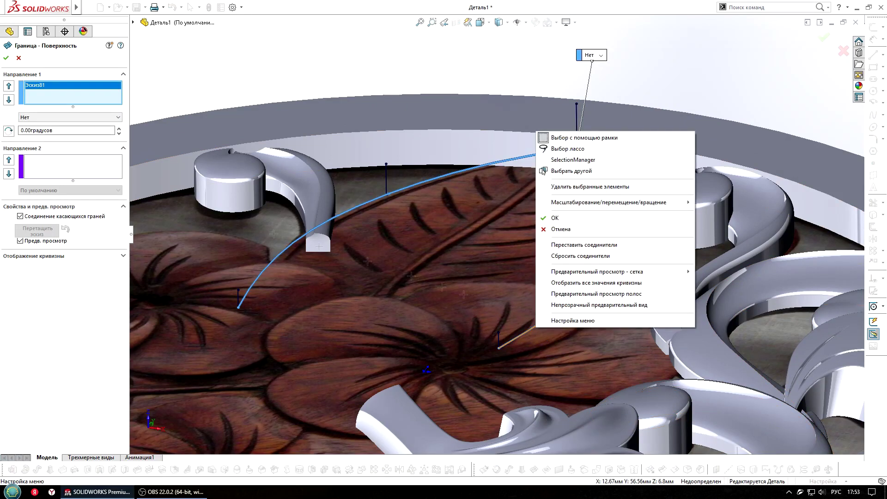
pyautogui.click(554, 134)
pyautogui.click(524, 369)
pyautogui.click(613, 228)
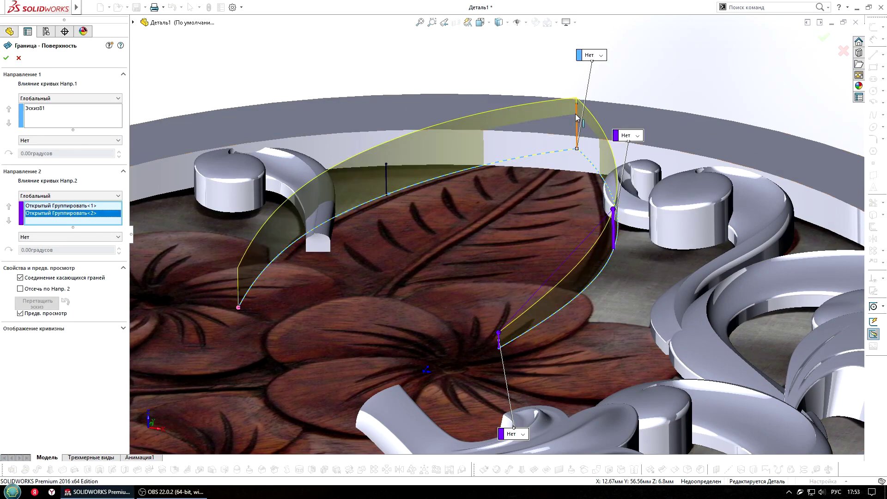
pyautogui.click(576, 125)
pyautogui.click(386, 181)
pyautogui.click(239, 298)
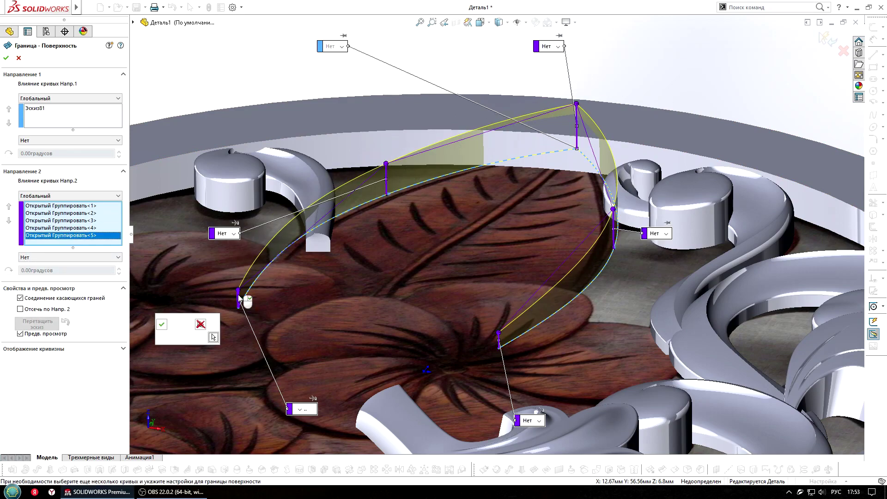
pyautogui.click(824, 37)
pyautogui.moveTo(560, 196)
pyautogui.mouseDown(button='middle')
pyautogui.moveTo(511, 169)
pyautogui.moveTo(573, 432)
pyautogui.mouseUp(button='middle')
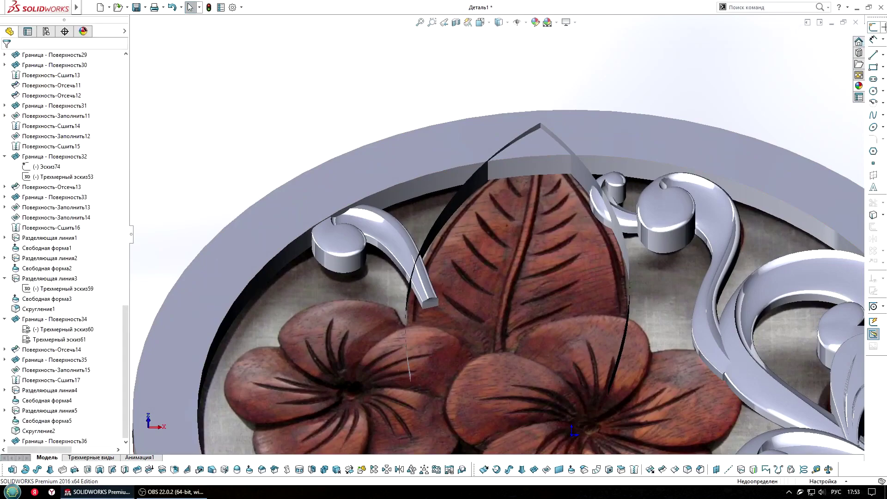
# Step: In front view, draw a 3D spline along the top leaf's central vein
pyautogui.hotkey('ctrl', '1')
pyautogui.click(873, 114)
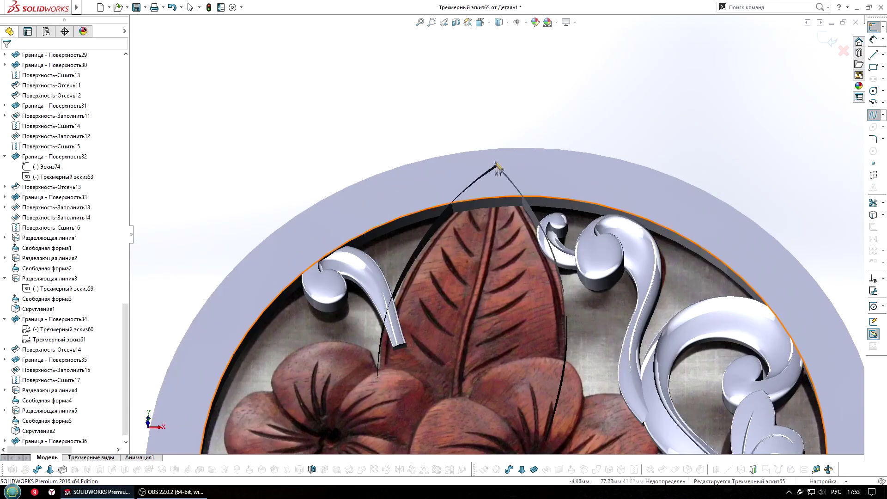
pyautogui.click(457, 175)
pyautogui.scroll(3, 480, 304)
pyautogui.scroll(-2, 483, 307)
pyautogui.scroll(-2, 485, 307)
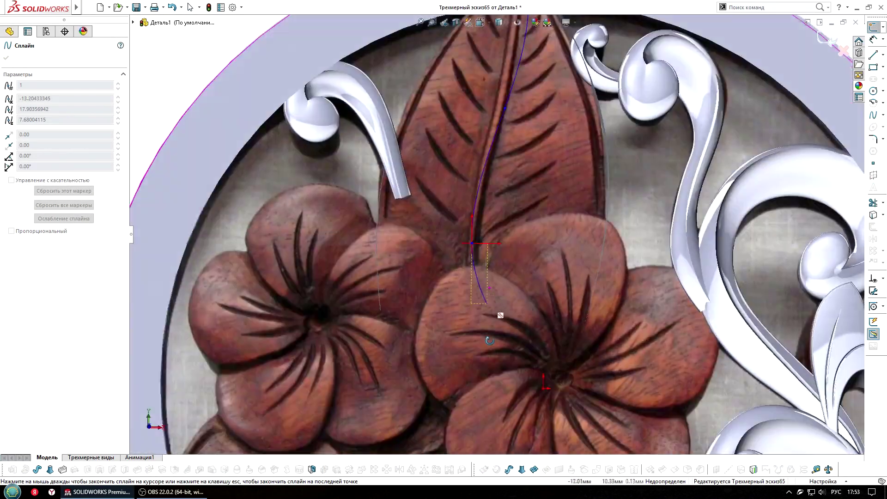
pyautogui.press('Escape')
pyautogui.press('f')
pyautogui.scroll(-5, 508, 138)
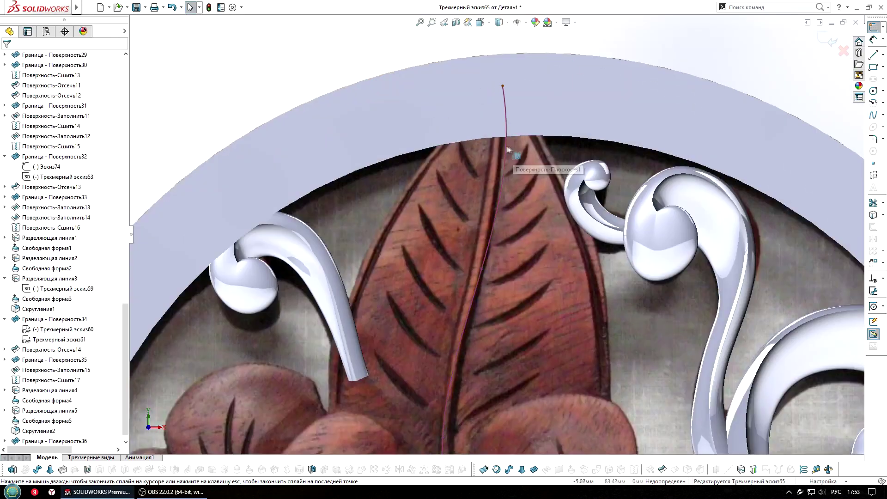
# Step: Lower the vein spline's end point onto the wood with 3D Move
pyautogui.click(499, 115)
pyautogui.click(477, 271)
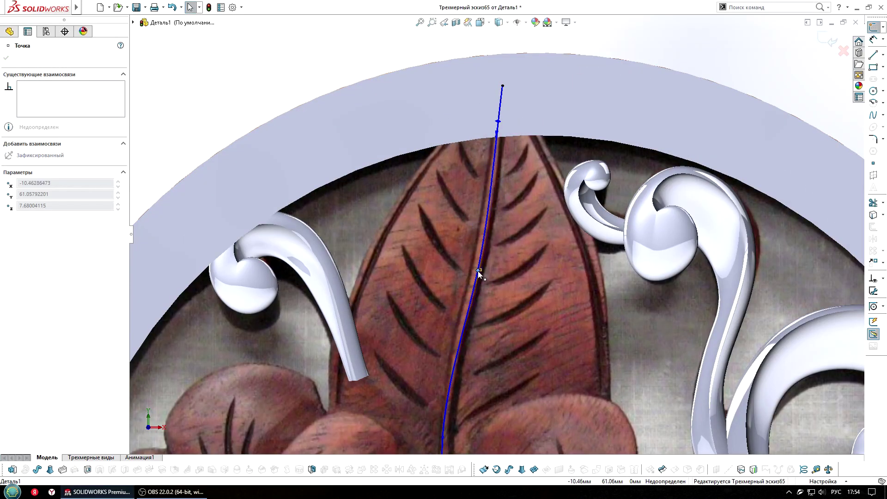
pyautogui.scroll(-3, 443, 304)
pyautogui.click(436, 318)
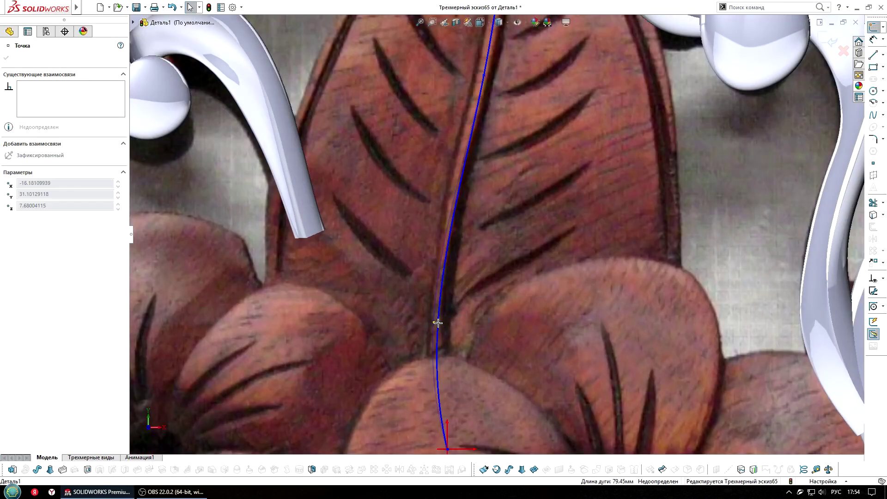
pyautogui.scroll(5, 436, 318)
pyautogui.moveTo(436, 317)
pyautogui.mouseDown(button='middle')
pyautogui.moveTo(515, 167)
pyautogui.moveTo(517, 238)
pyautogui.mouseUp(button='middle')
pyautogui.scroll(-5, 517, 237)
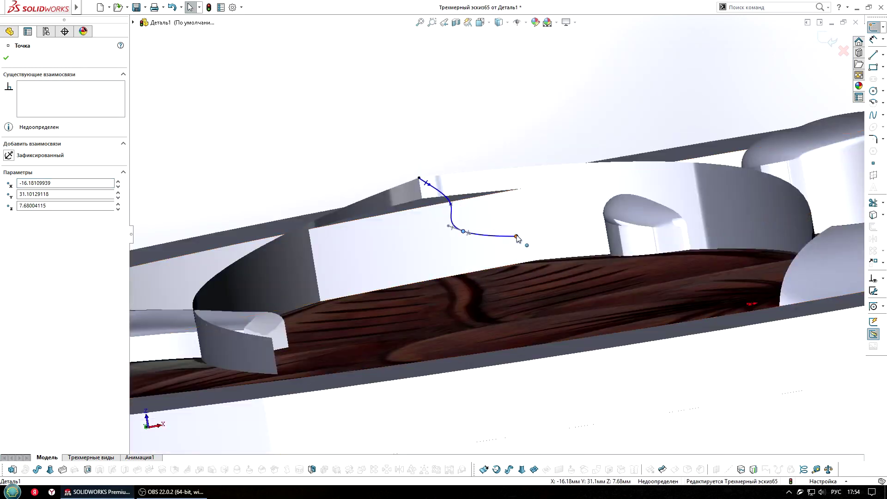
pyautogui.moveTo(463, 234); pyautogui.dragTo(660, 180)
pyautogui.click(872, 262)
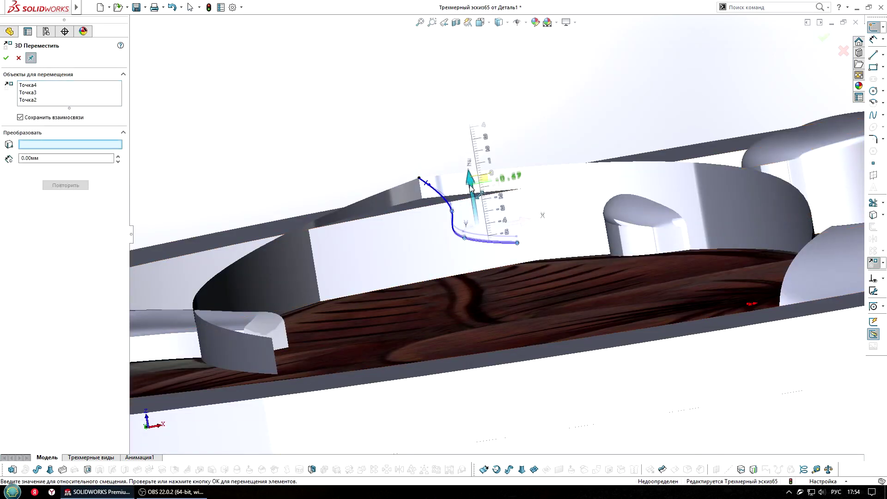
pyautogui.click(515, 236)
pyautogui.moveTo(509, 190); pyautogui.dragTo(510, 210)
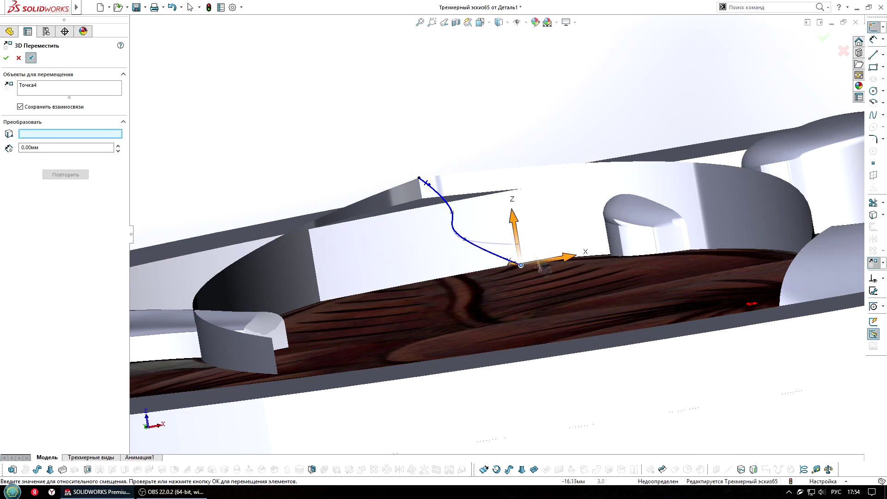
pyautogui.press('Return')
# Step: Move the spline's middle, right-end and centre points down so the vein sits on the wood
pyautogui.moveTo(510, 210); pyautogui.dragTo(659, 245, button='middle')
pyautogui.scroll(-5, 595, 310)
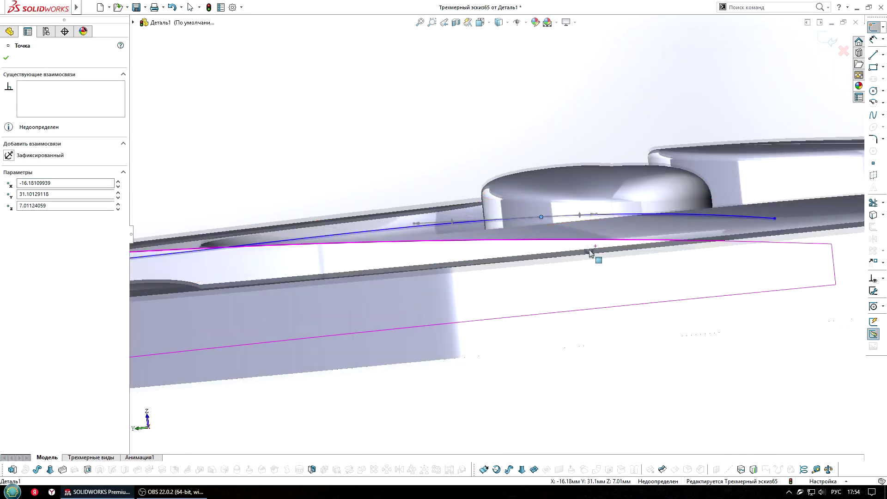
pyautogui.rightClick(576, 233)
pyautogui.moveTo(588, 337); pyautogui.dragTo(588, 303, button='middle')
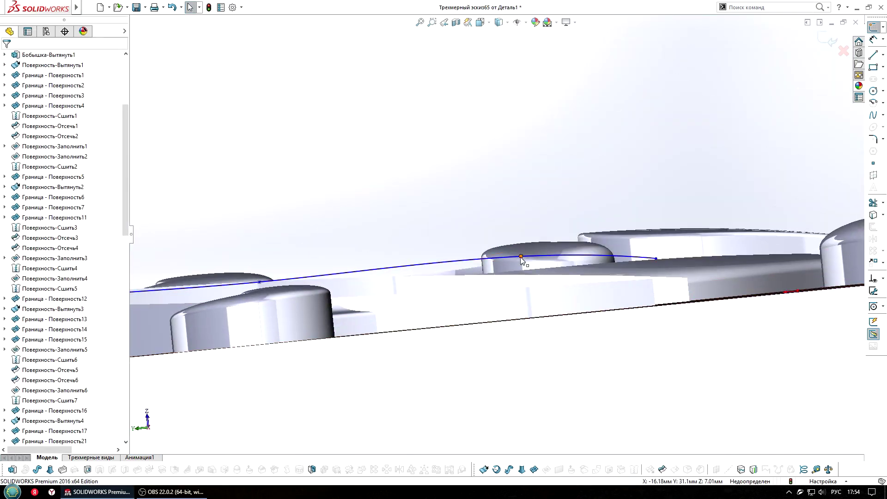
pyautogui.scroll(-3, 517, 256)
pyautogui.click(503, 249)
pyautogui.moveTo(503, 249); pyautogui.dragTo(506, 285)
pyautogui.click(788, 253)
pyautogui.scroll(3, 787, 256)
pyautogui.click(465, 196)
pyautogui.press('Escape')
# Step: Check the spline's properties, exit Трехмерный эскиз65 and pick Эскиз81 under the boundary surface
pyautogui.scroll(-3, 312, 261)
pyautogui.scroll(-2, 338, 255)
pyautogui.click(338, 256)
pyautogui.scroll(3, 318, 270)
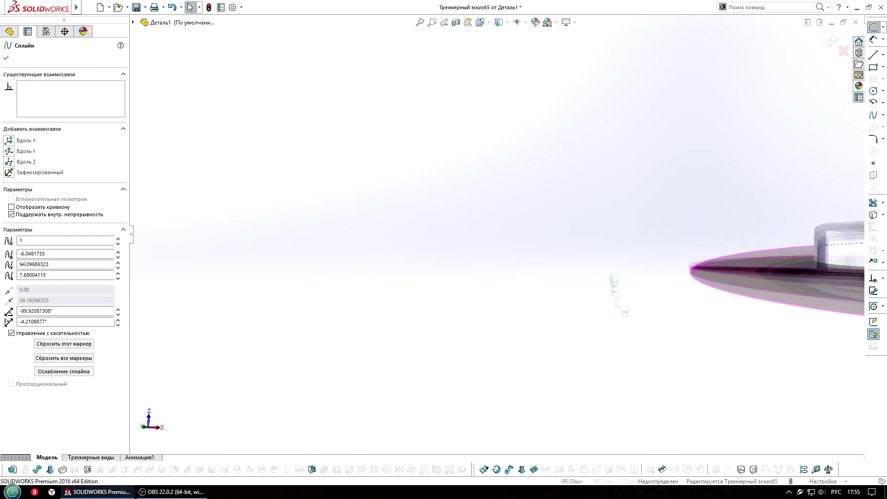
pyautogui.scroll(3, 696, 223)
pyautogui.scroll(2, 666, 247)
pyautogui.scroll(-5, 666, 246)
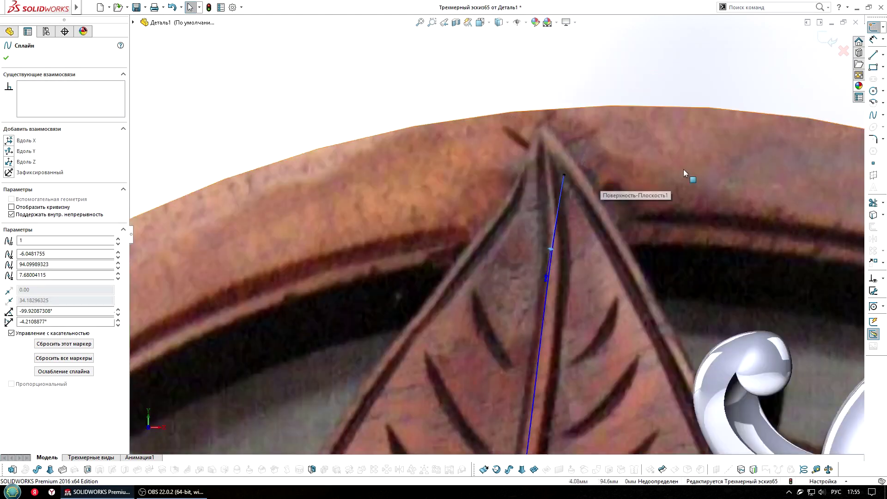
pyautogui.press('Escape')
pyautogui.scroll(-5, 69, 405)
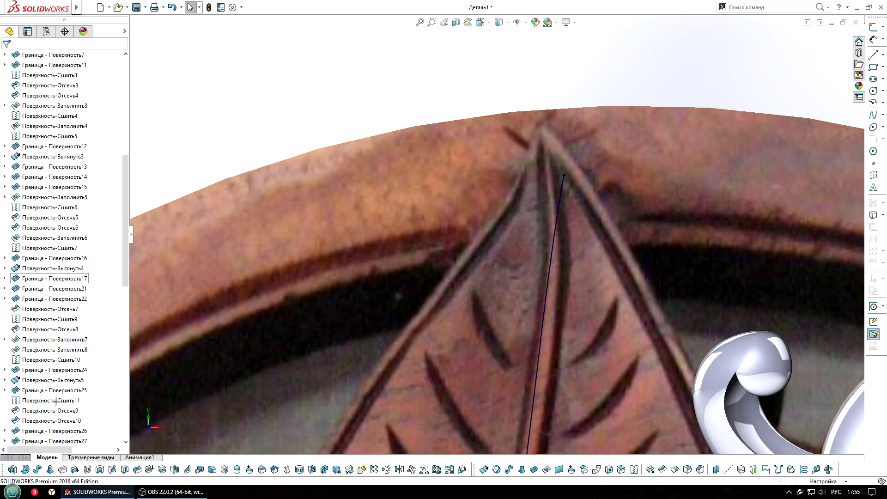
pyautogui.click(55, 431)
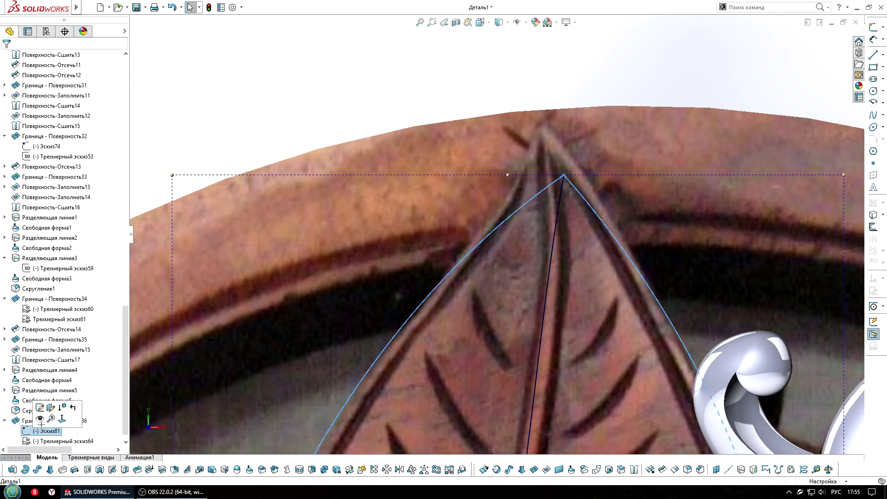
# Step: Drag Эскиз81's top outline vertex onto the leaf tip and close that sketch
pyautogui.click(43, 415)
pyautogui.moveTo(565, 174); pyautogui.dragTo(544, 120)
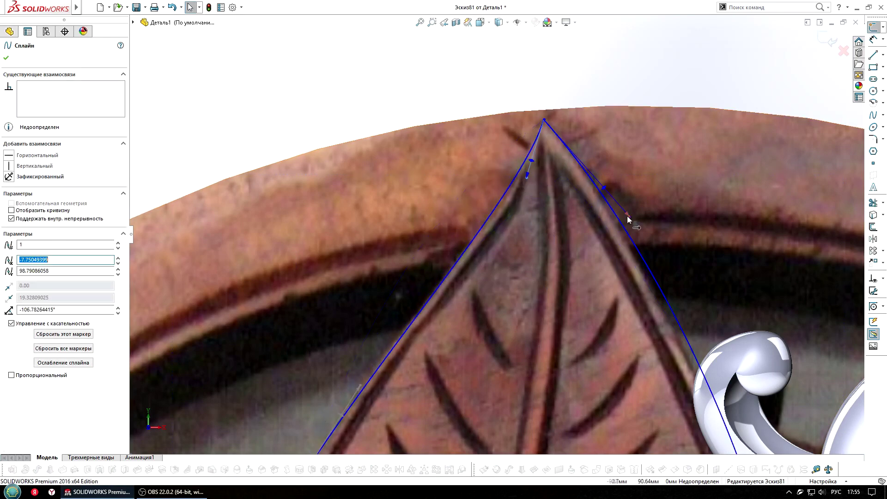
pyautogui.scroll(5, 625, 223)
pyautogui.scroll(-5, 508, 332)
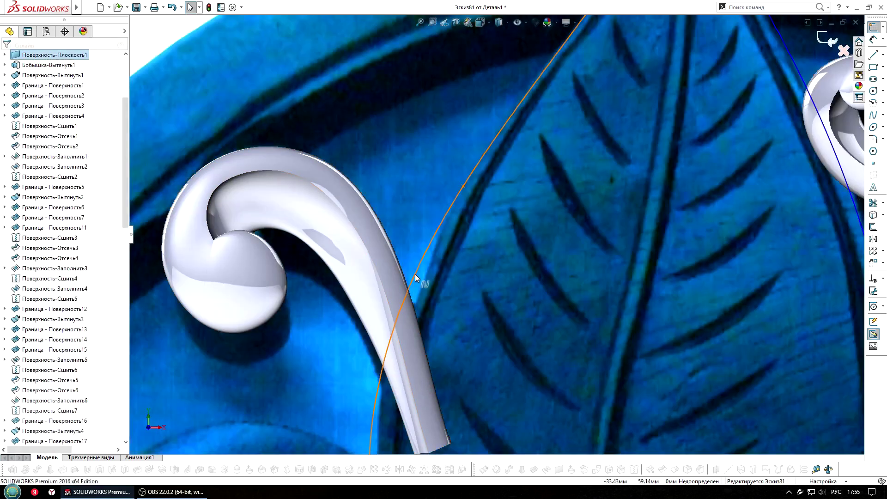
pyautogui.scroll(-2, 394, 314)
pyautogui.scroll(3, 462, 231)
pyautogui.scroll(-3, 547, 69)
pyautogui.click(545, 68)
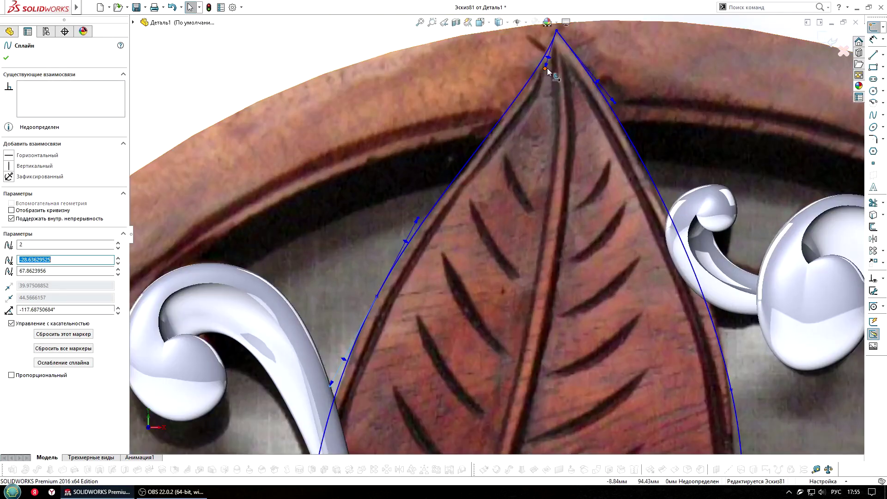
pyautogui.scroll(5, 545, 138)
pyautogui.click(520, 166)
# Step: Adjust the vein spline's tip point in Трехмерный эскиз65 to meet the outline, then exit
pyautogui.click(546, 182)
pyautogui.scroll(-3, 510, 220)
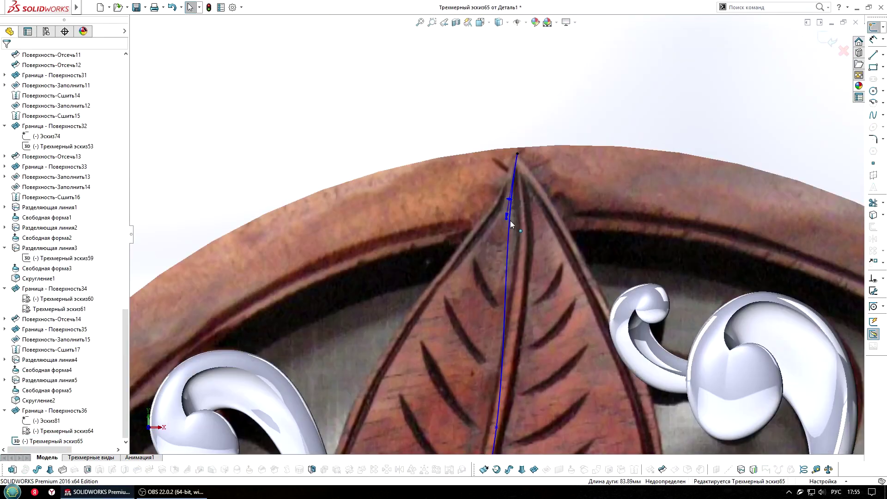
pyautogui.click(522, 197)
pyautogui.scroll(5, 523, 196)
pyautogui.scroll(-4, 508, 231)
pyautogui.scroll(3, 506, 333)
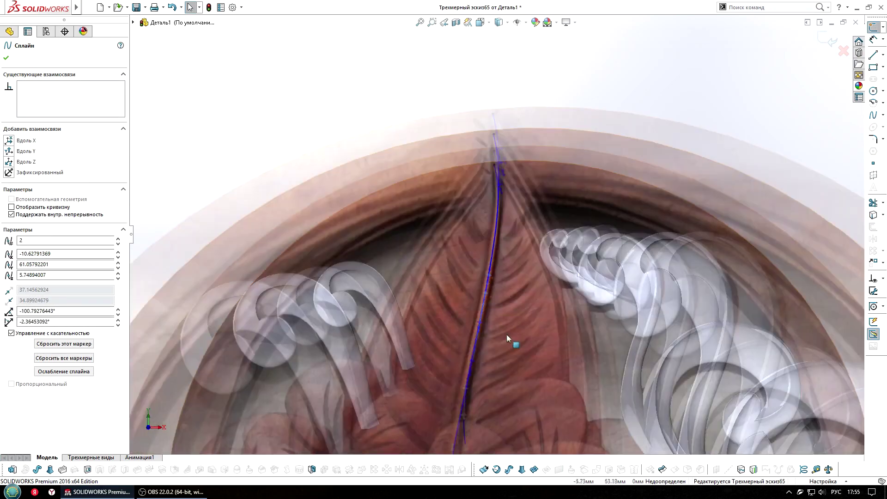
pyautogui.click(827, 41)
pyautogui.moveTo(513, 203); pyautogui.dragTo(520, 352, button='middle')
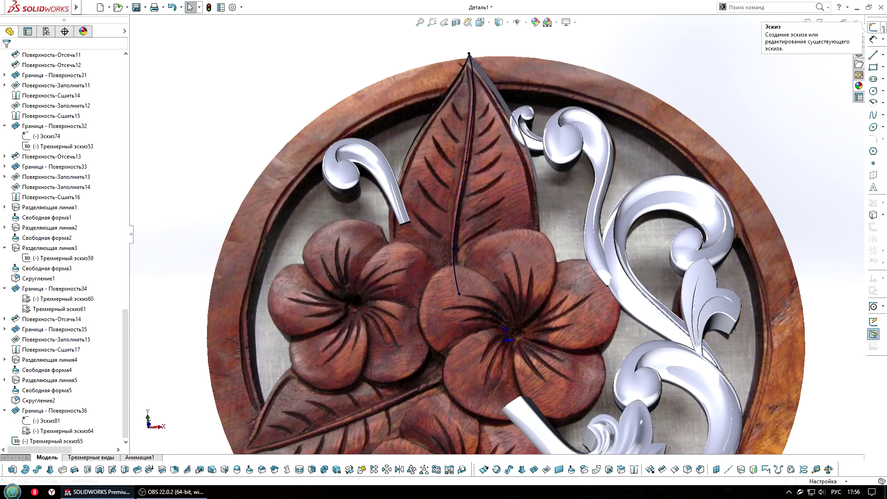
# Step: In 3D Sketch66, draw a line from the leaf's surface edge to the central vein end
pyautogui.moveTo(513, 231); pyautogui.dragTo(517, 256, button='middle')
pyautogui.moveTo(319, 277); pyautogui.dragTo(468, 277)
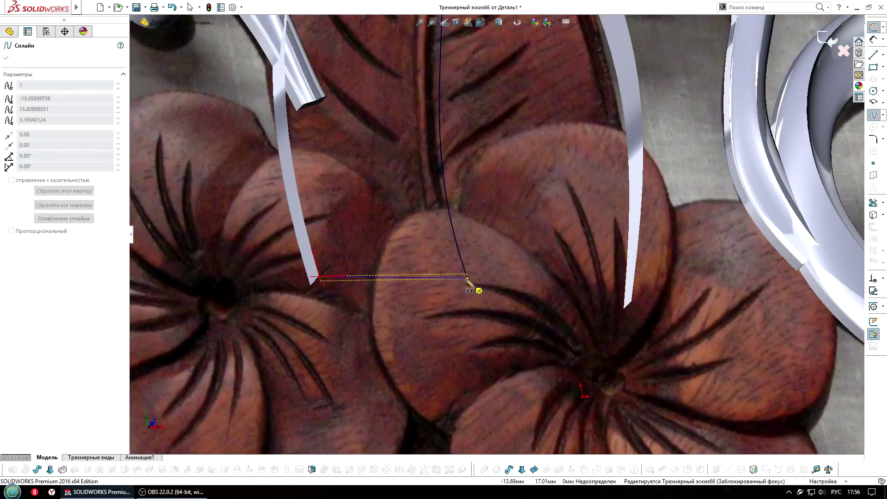
pyautogui.press('Escape')
pyautogui.press('f')
pyautogui.moveTo(475, 283); pyautogui.dragTo(470, 170, button='middle')
pyautogui.scroll(-3, 470, 171)
# Step: Draw a cross spline across the top leaf, ending on the line junction point
pyautogui.click(498, 286)
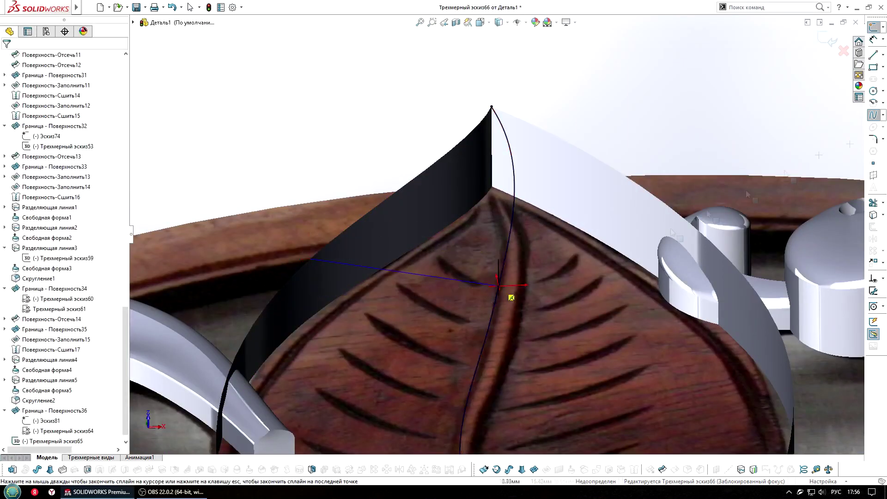
pyautogui.press('Escape')
pyautogui.hotkey('ctrl', '1')
pyautogui.scroll(2, 490, 221)
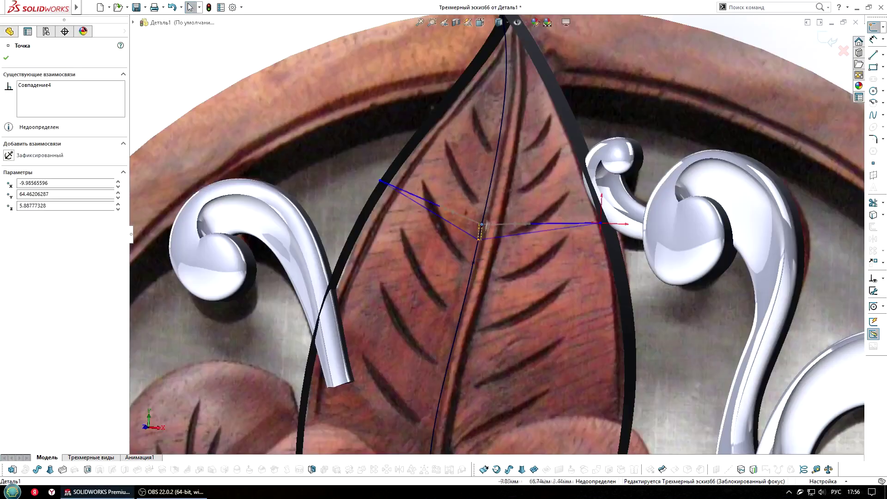
pyautogui.click(489, 222)
pyautogui.moveTo(605, 277)
pyautogui.mouseDown(button='middle')
pyautogui.moveTo(606, 160)
pyautogui.moveTo(531, 213)
pyautogui.mouseUp(button='middle')
pyautogui.click(873, 115)
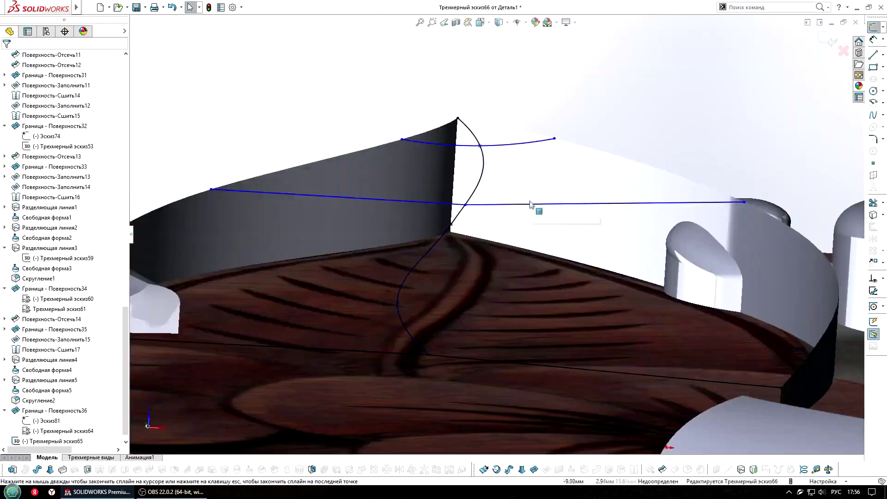
pyautogui.click(476, 217)
pyautogui.moveTo(598, 200); pyautogui.dragTo(472, 171, button='middle')
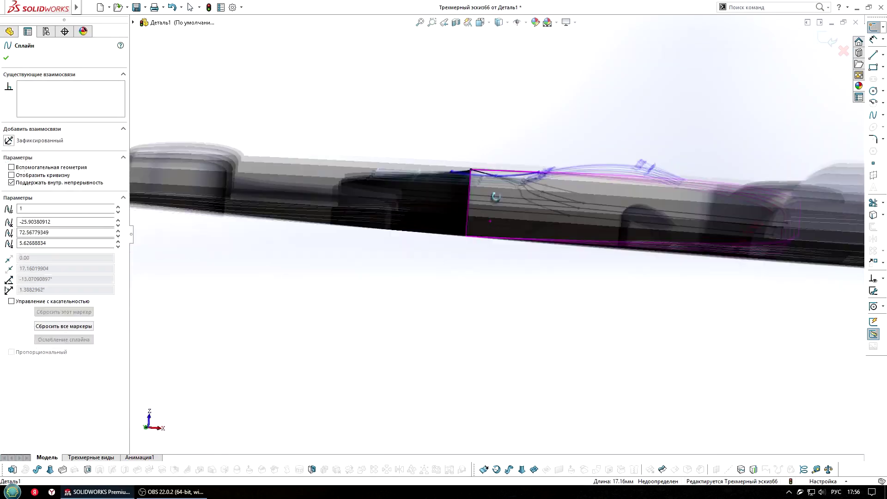
pyautogui.click(472, 171)
pyautogui.click(481, 211)
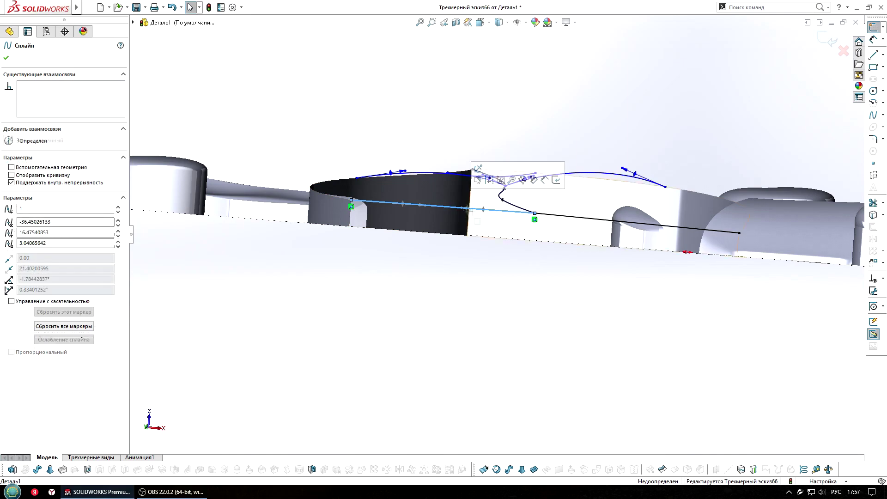
pyautogui.moveTo(458, 208); pyautogui.dragTo(423, 196)
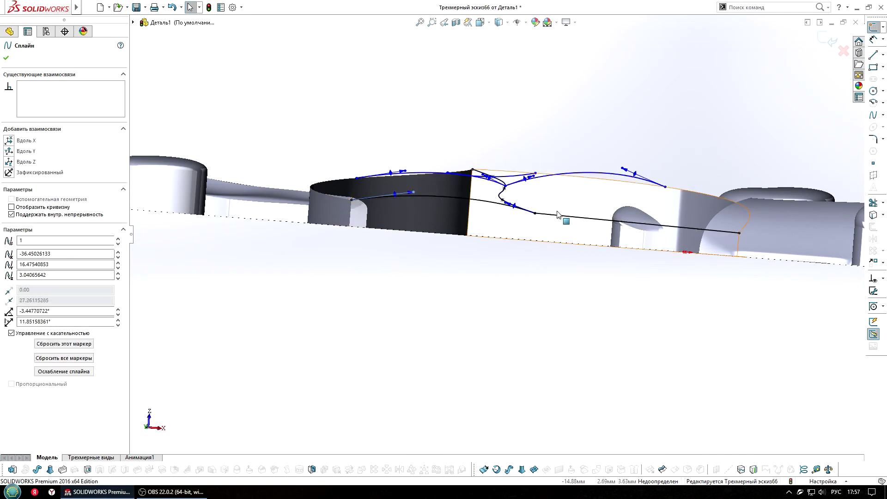
# Step: Adjust the cross spline's points in front view to reshape the curves over the vein
pyautogui.moveTo(661, 229); pyautogui.dragTo(628, 220, button='middle')
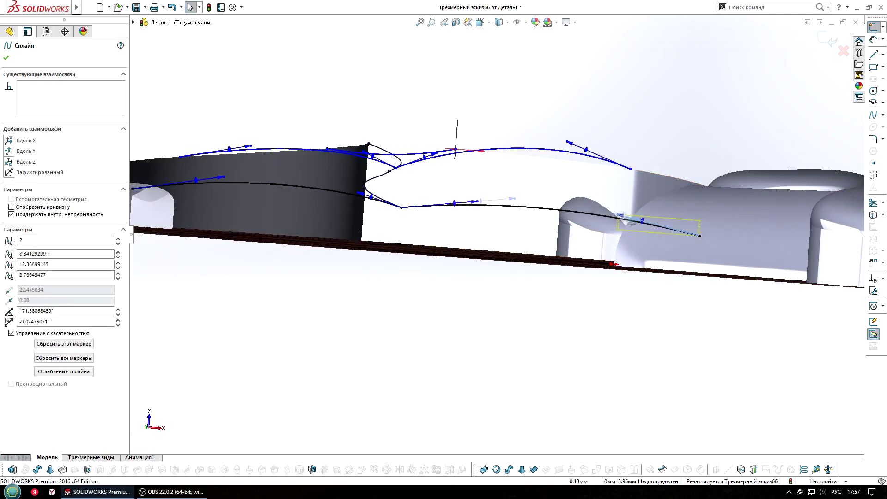
pyautogui.hotkey('ctrl', '1')
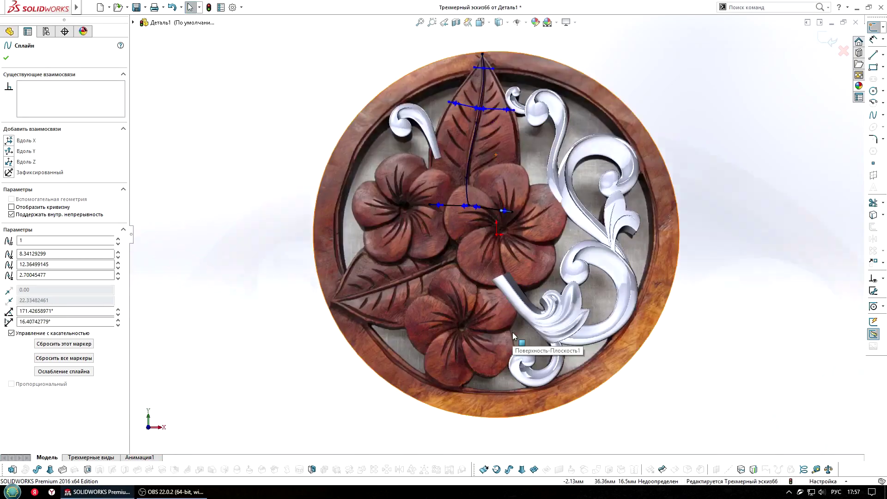
pyautogui.scroll(-5, 483, 198)
pyautogui.scroll(-5, 489, 197)
pyautogui.scroll(-3, 545, 212)
pyautogui.click(531, 187)
pyautogui.click(253, 138)
pyautogui.scroll(3, 578, 189)
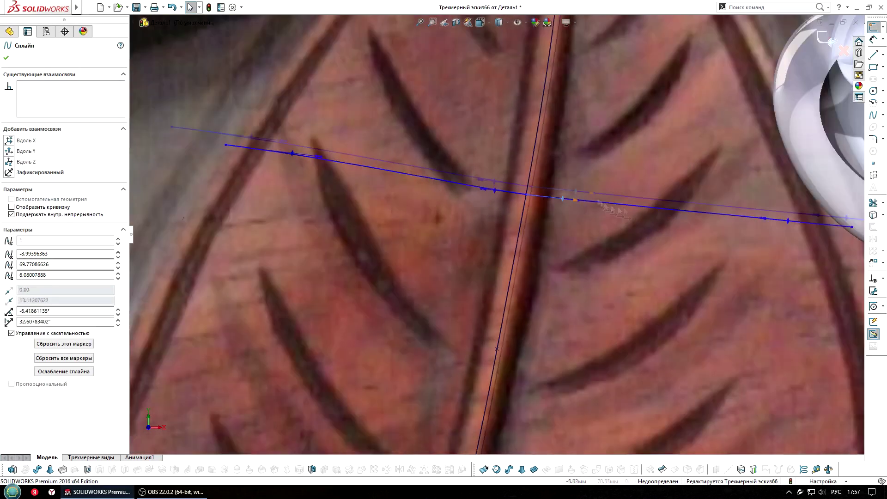
pyautogui.scroll(-2, 386, 228)
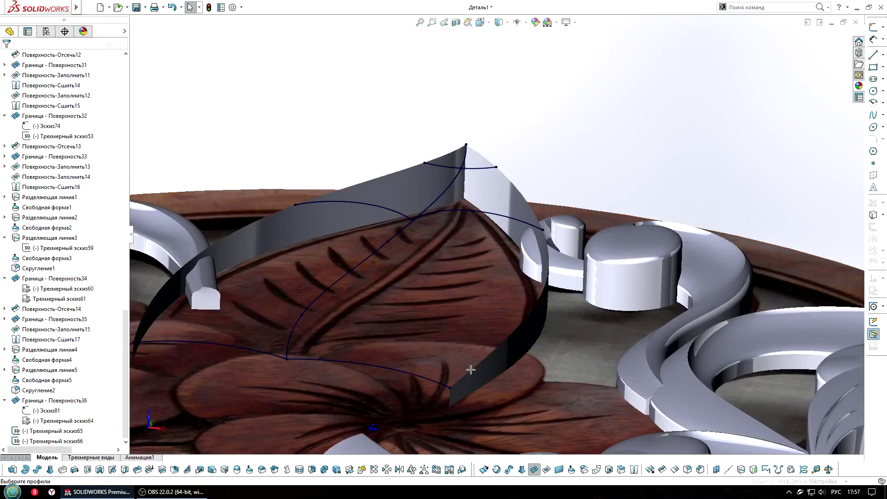
# Step: Create a boundary surface: leaf edges and 3D Sketch65 vein, then the two cross curves
pyautogui.click(471, 369)
pyautogui.click(293, 332)
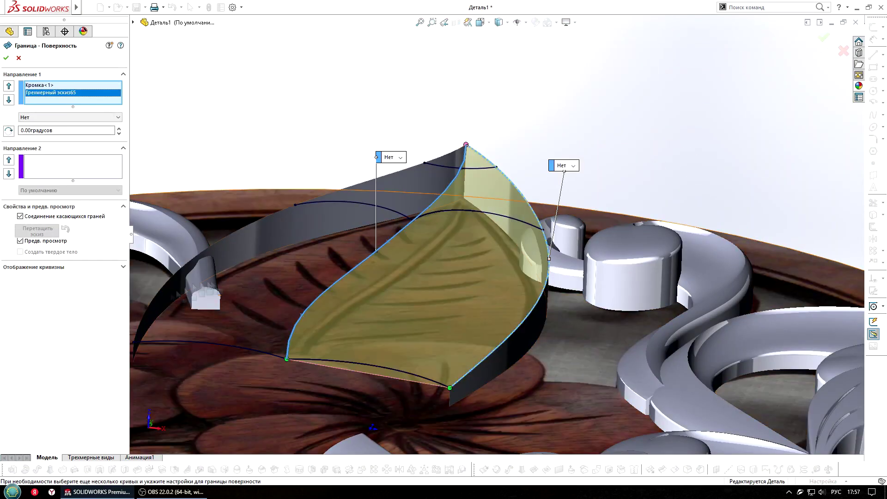
pyautogui.click(183, 268)
pyautogui.click(212, 346)
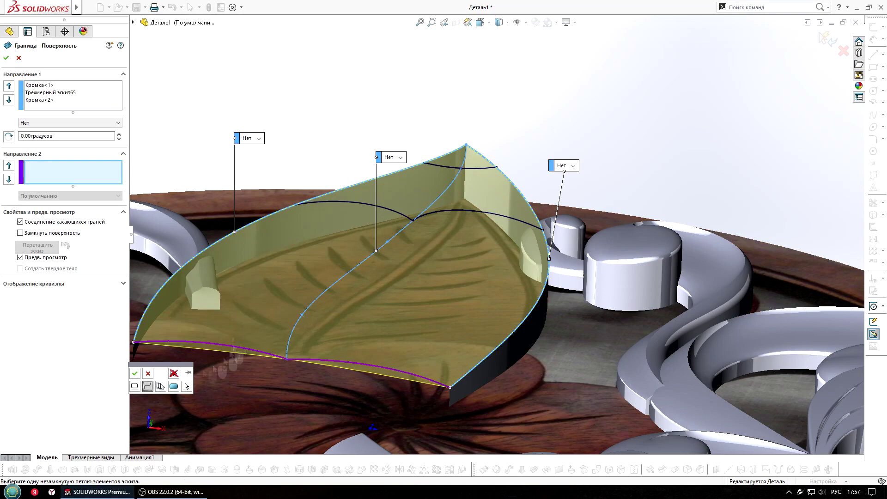
pyautogui.rightClick(219, 370)
pyautogui.click(483, 168)
pyautogui.rightClick(485, 170)
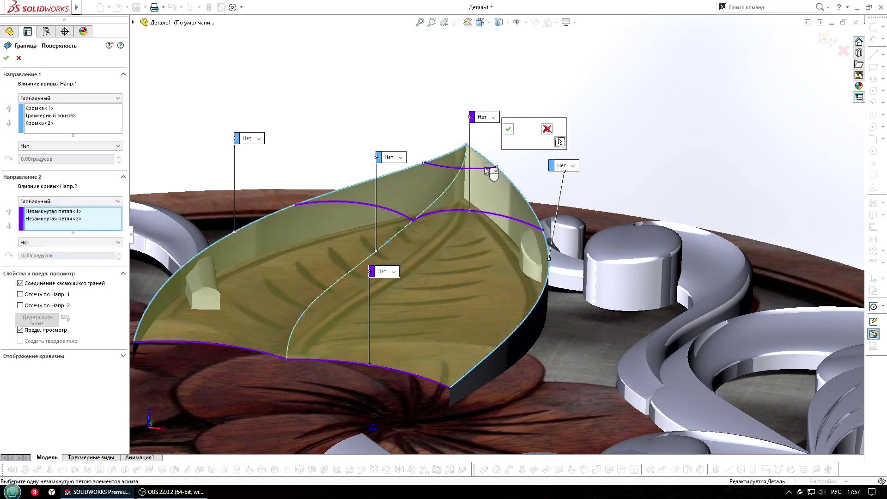
pyautogui.click(825, 37)
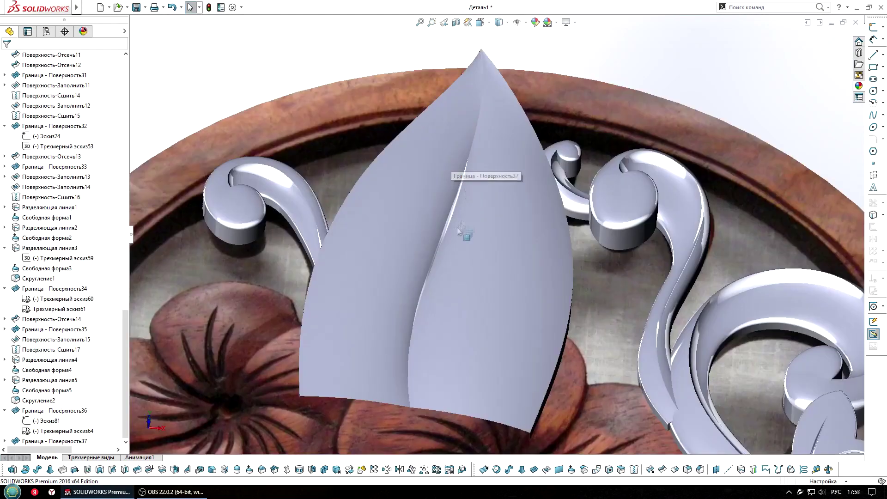
# Step: Hide the wooden photo surface
pyautogui.moveTo(465, 186); pyautogui.dragTo(467, 323, button='middle')
pyautogui.click(489, 379)
pyautogui.click(480, 356)
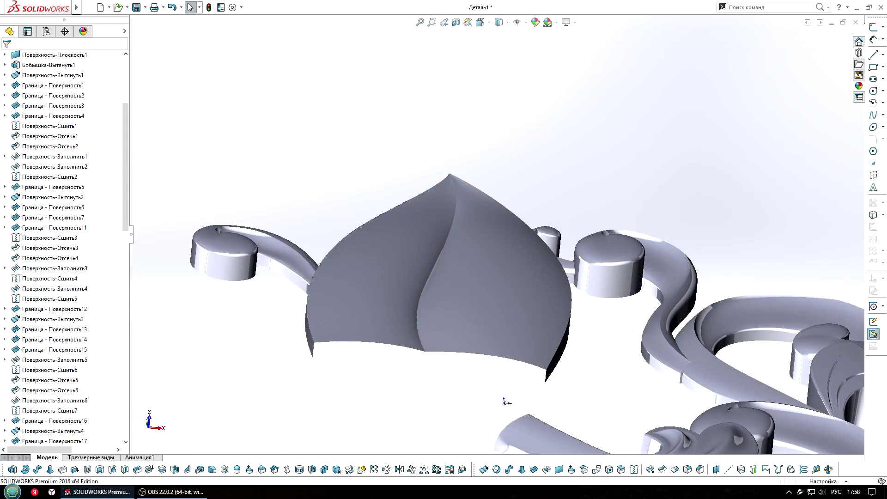
# Step: Draw a 3D sketch line across the leaf base between its bottom corners
pyautogui.press('l')
pyautogui.click(313, 357)
pyautogui.click(545, 382)
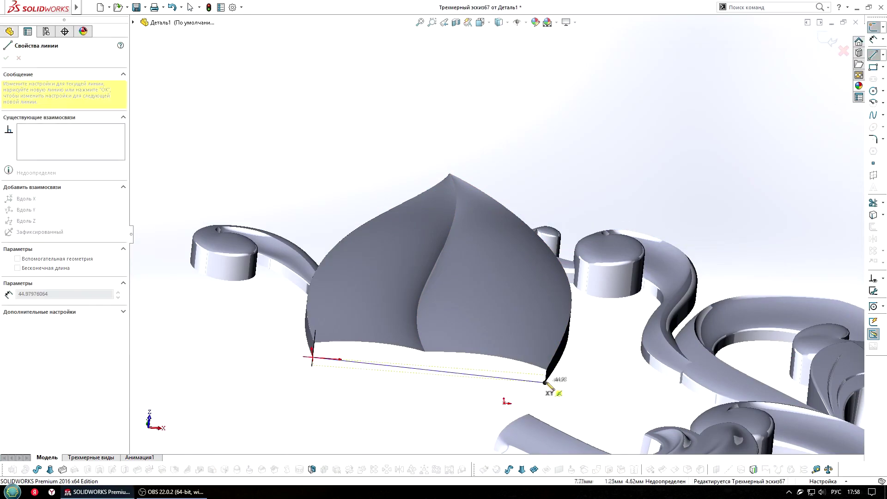
pyautogui.hotkey('ctrl', 'b')
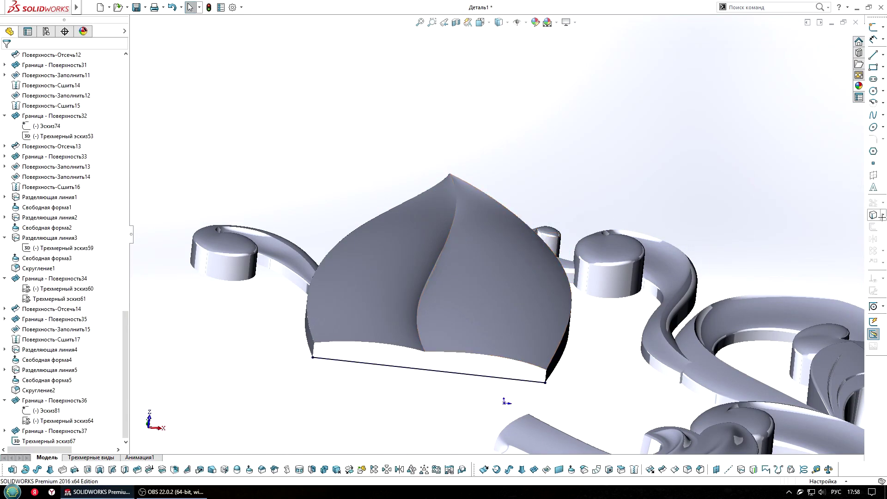
# Step: Cap the leaf bottom with a filled surface bounded by the leaf edges and closing line
pyautogui.click(546, 469)
pyautogui.click(565, 284)
pyautogui.click(559, 268)
pyautogui.click(313, 351)
pyautogui.press('Return')
# Step: Close the leaf's back with a filled surface between its back boundary edges
pyautogui.moveTo(416, 277); pyautogui.dragTo(600, 332, button='middle')
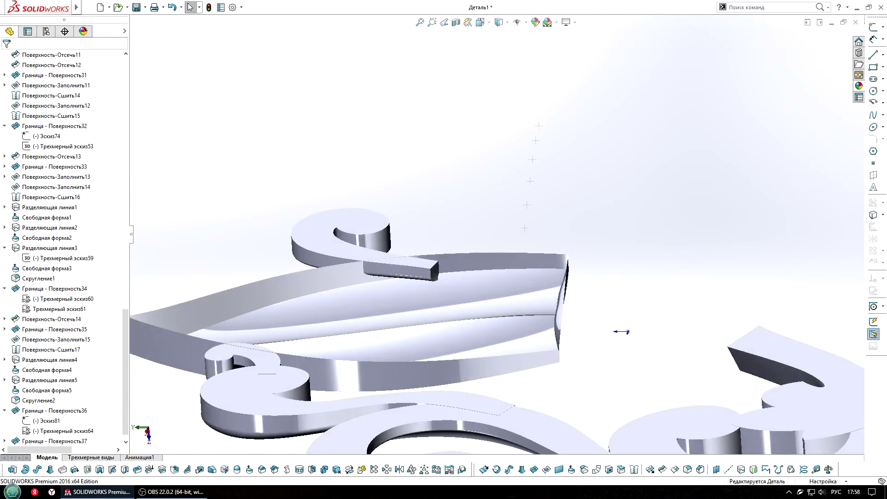
pyautogui.click(546, 470)
pyautogui.click(545, 253)
pyautogui.moveTo(545, 253); pyautogui.dragTo(600, 300, button='middle')
pyautogui.click(647, 350)
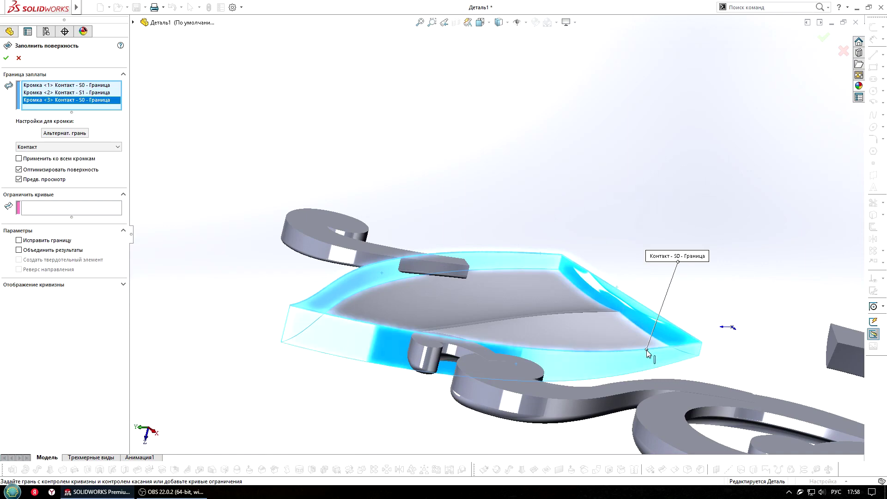
pyautogui.press('Return')
# Step: Knit the three leaf surfaces into one body
pyautogui.moveTo(508, 278); pyautogui.dragTo(462, 231, button='middle')
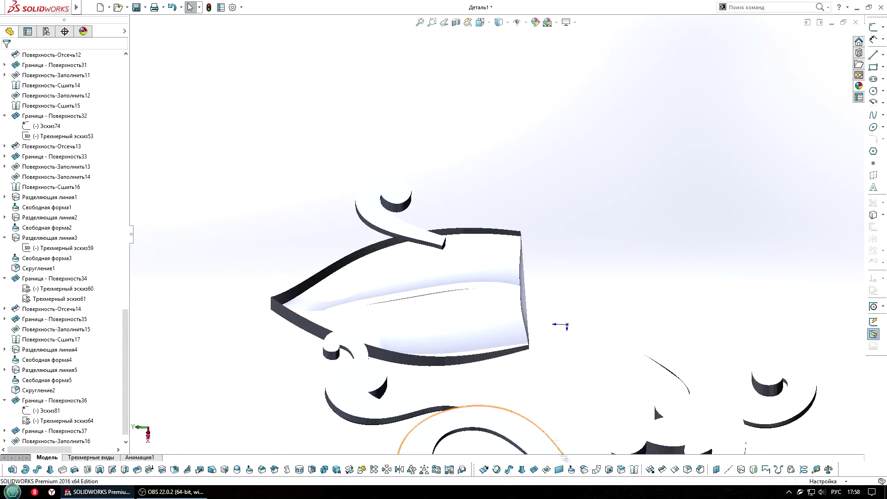
pyautogui.click(583, 469)
pyautogui.hotkey('ctrl', 'a')
# Step: Fill the remaining gap with another patch and knit it into the leaf body
pyautogui.click(602, 353)
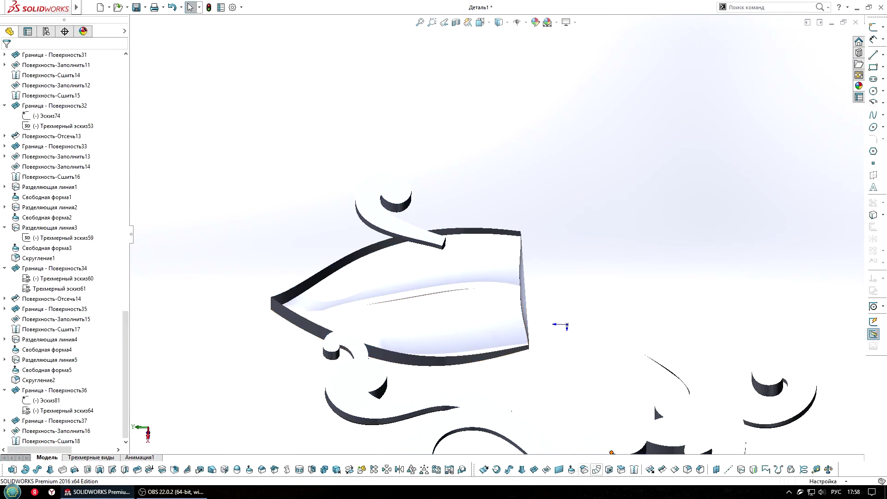
pyautogui.click(547, 469)
pyautogui.moveTo(508, 300); pyautogui.dragTo(461, 254, button='middle')
pyautogui.click(447, 244)
pyautogui.press('Return')
pyautogui.press('Return')
pyautogui.hotkey('ctrl', 'a')
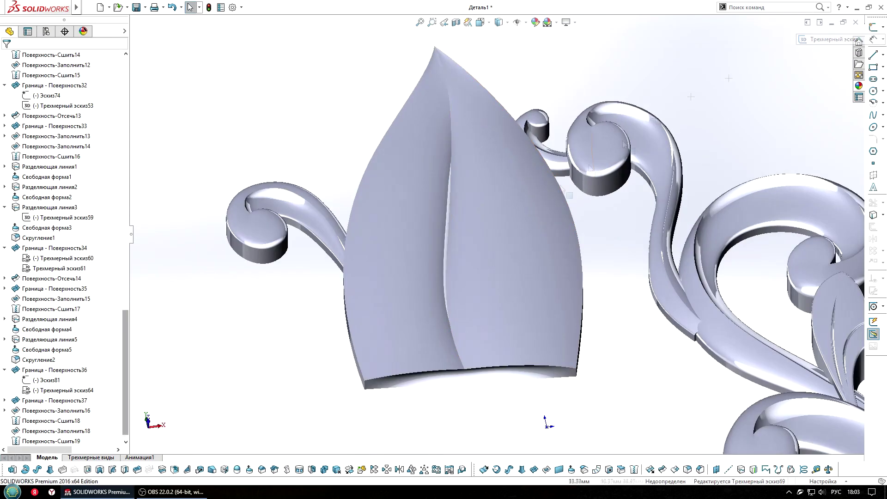
# Step: Extend the crease below the leaf and sketch a small circle on a plane normal to its lower end
pyautogui.moveTo(464, 368); pyautogui.dragTo(476, 393)
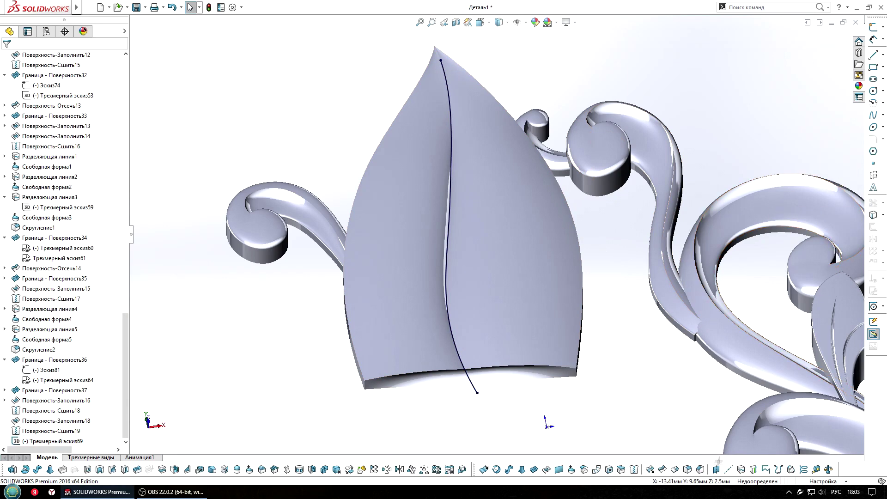
pyautogui.click(447, 277)
pyautogui.click(476, 392)
pyautogui.press('Return')
pyautogui.click(872, 91)
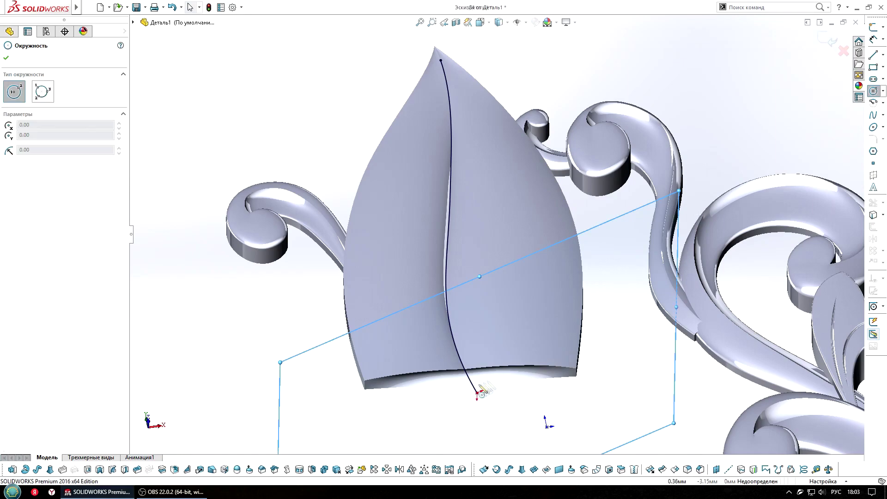
pyautogui.moveTo(470, 357); pyautogui.dragTo(480, 367)
pyautogui.hotkey('ctrl', 'q')
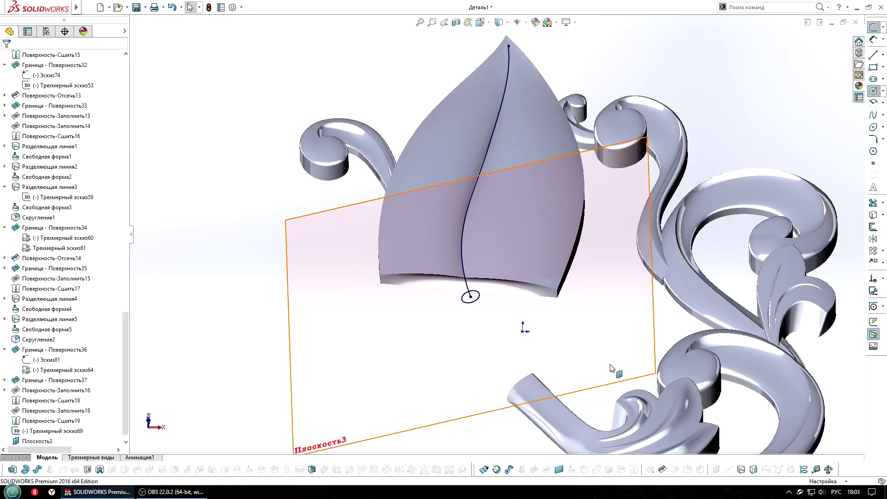
# Step: Sketch a small circle on a plane normal to the crease's top end
pyautogui.scroll(5, 478, 145)
pyautogui.click(478, 117)
pyautogui.click(477, 185)
pyautogui.press('Return')
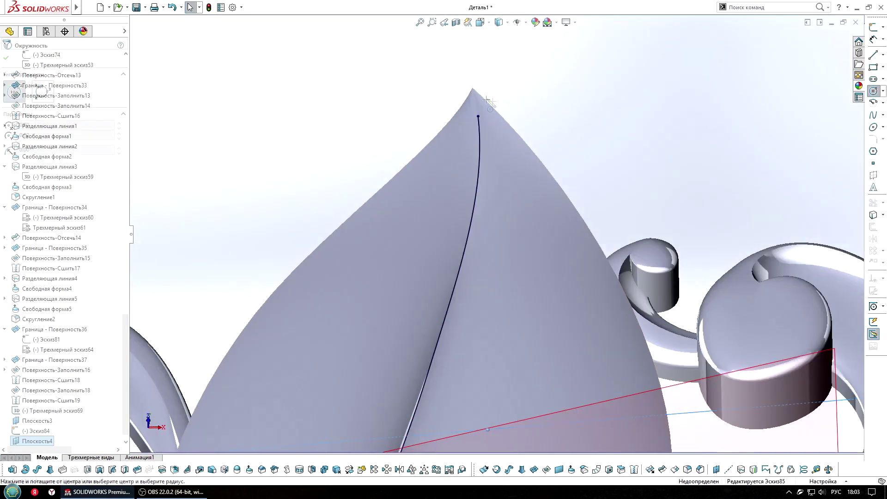
pyautogui.click(480, 183)
pyautogui.hotkey('ctrl', 'q')
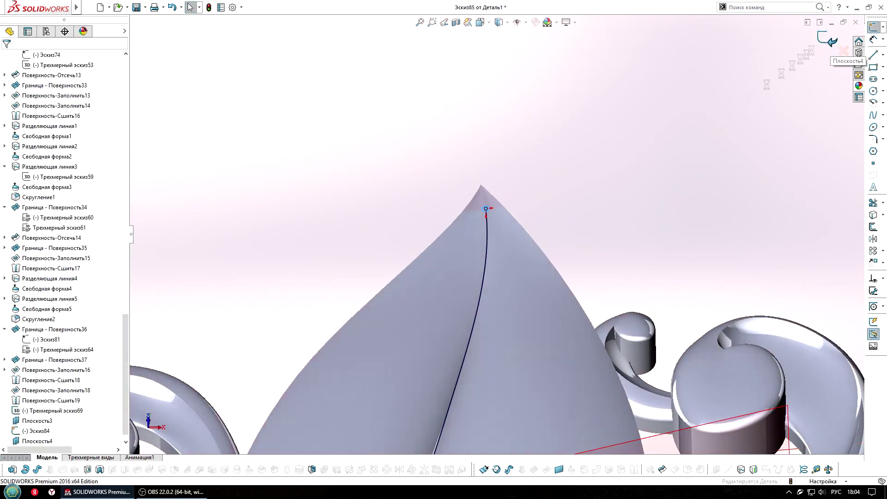
# Step: Loft between the two circles using the crease curve as centerline to form the vein rod
pyautogui.click(595, 147)
pyautogui.click(639, 374)
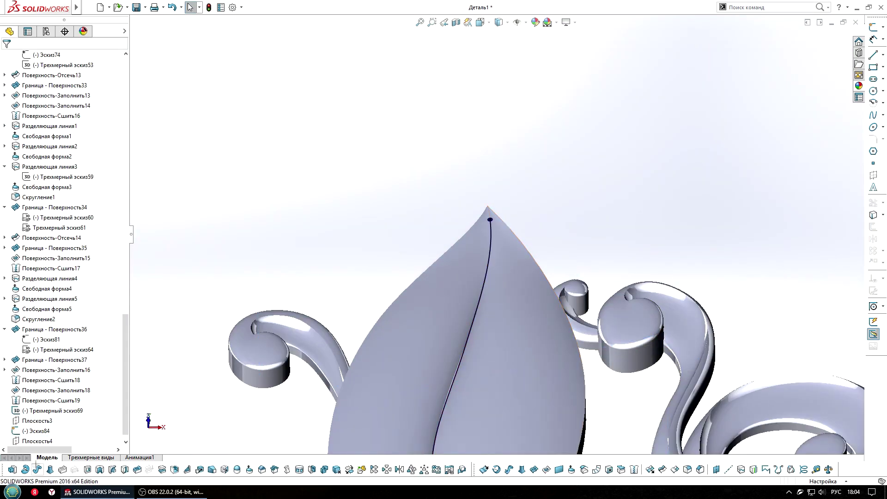
pyautogui.click(49, 468)
pyautogui.scroll(2, 428, 372)
pyautogui.scroll(3, 482, 133)
pyautogui.click(475, 161)
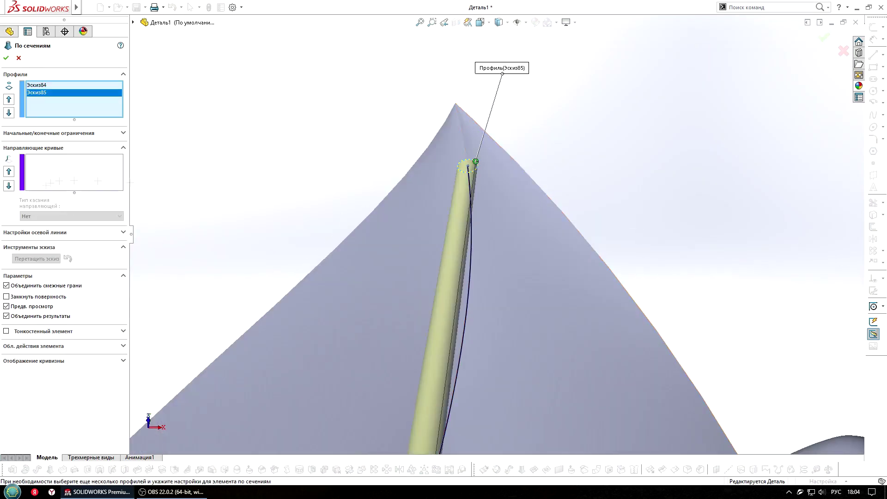
pyautogui.click(39, 232)
pyautogui.click(459, 373)
pyautogui.scroll(-5, 504, 259)
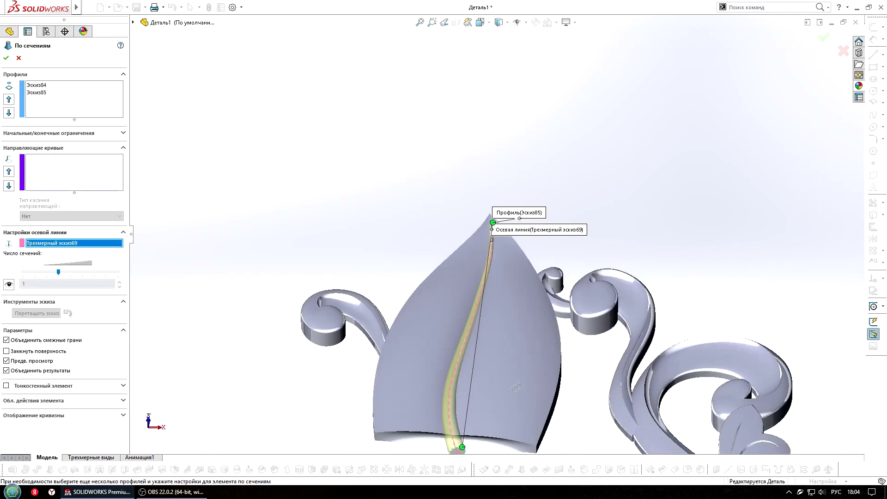
pyautogui.press('Return')
pyautogui.scroll(2, 459, 153)
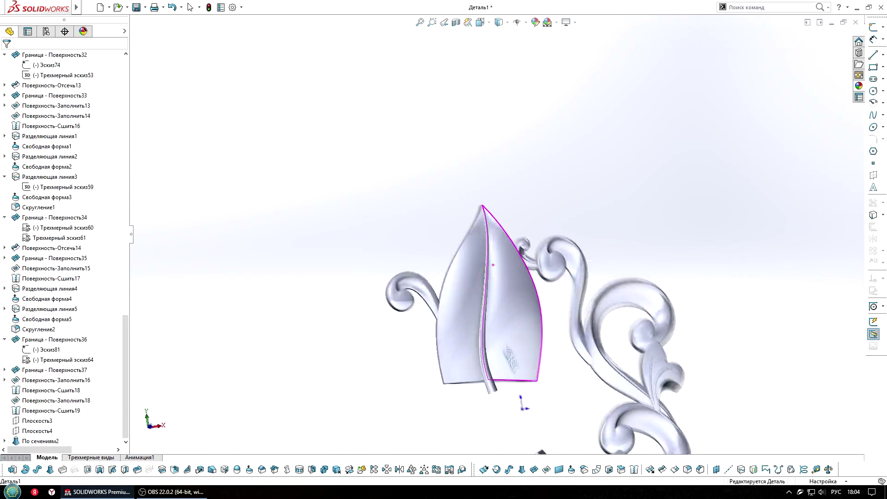
# Step: Fillet the rod's top end face to round its tip
pyautogui.scroll(3, 459, 152)
pyautogui.scroll(2, 458, 152)
pyautogui.scroll(3, 459, 152)
pyautogui.click(689, 469)
pyautogui.click(460, 235)
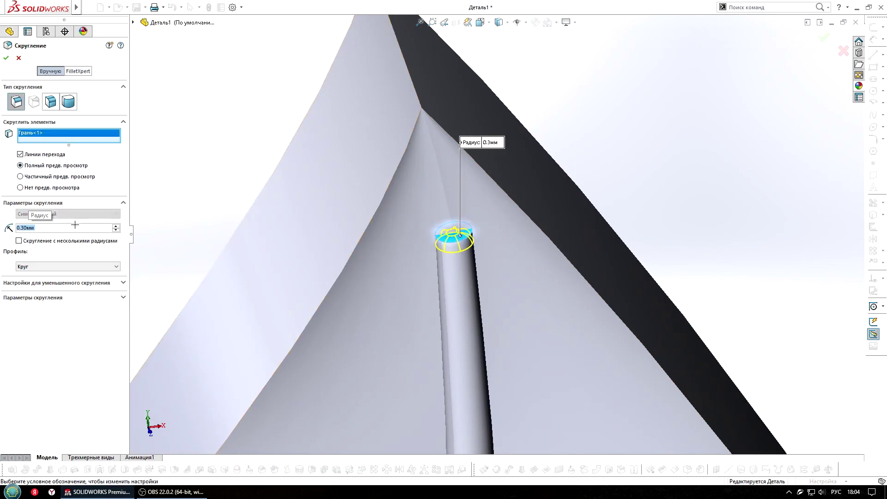
pyautogui.press('Return')
# Step: Combine the leaf body and rod body into one with Add
pyautogui.scroll(-5, 495, 280)
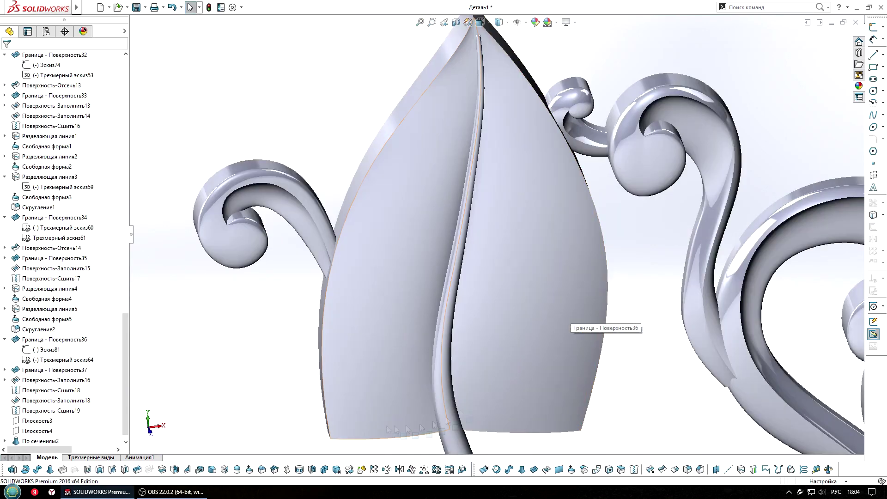
pyautogui.click(446, 427)
pyautogui.click(456, 439)
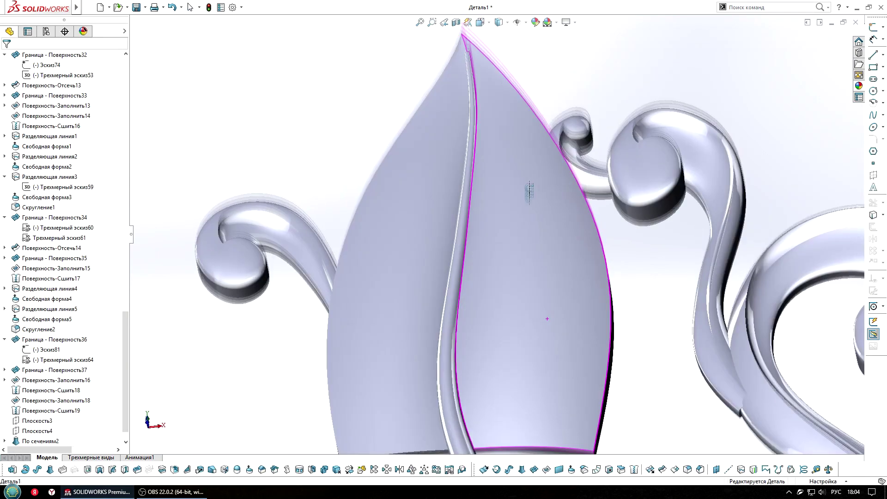
pyautogui.scroll(-3, 500, 210)
pyautogui.scroll(4, 500, 209)
# Step: Fillet the two rod-leaf join edges with a 0.5 mm radius
pyautogui.click(688, 469)
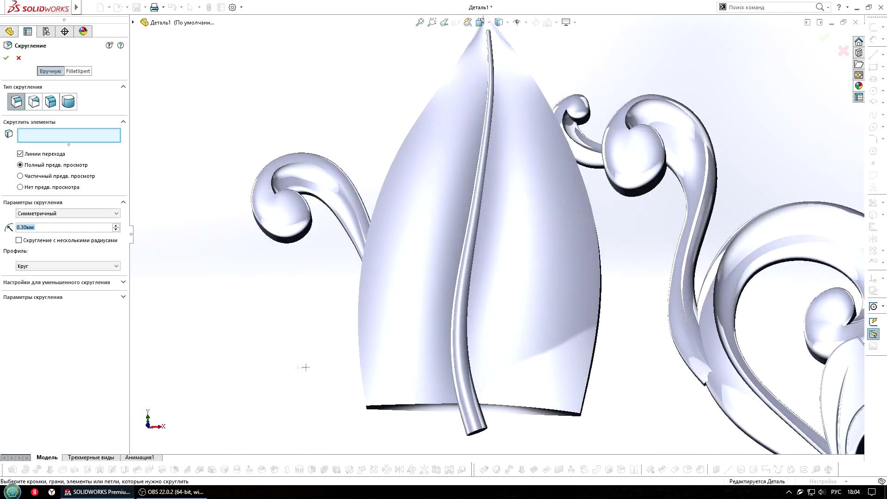
pyautogui.scroll(3, 438, 373)
pyautogui.click(511, 375)
pyautogui.scroll(2, 431, 310)
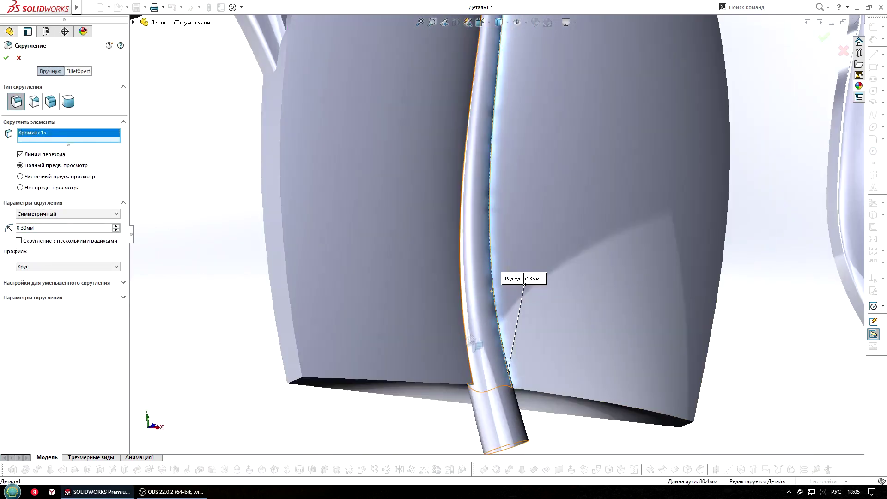
pyautogui.click(493, 340)
pyautogui.scroll(-5, 494, 339)
pyautogui.scroll(5, 469, 138)
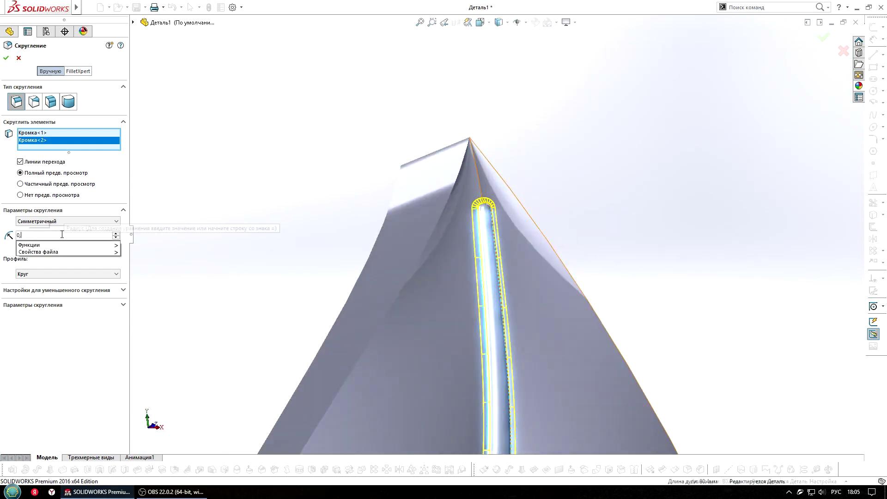
pyautogui.write('5')
pyautogui.press('Return')
pyautogui.write('5')
pyautogui.press('Return')
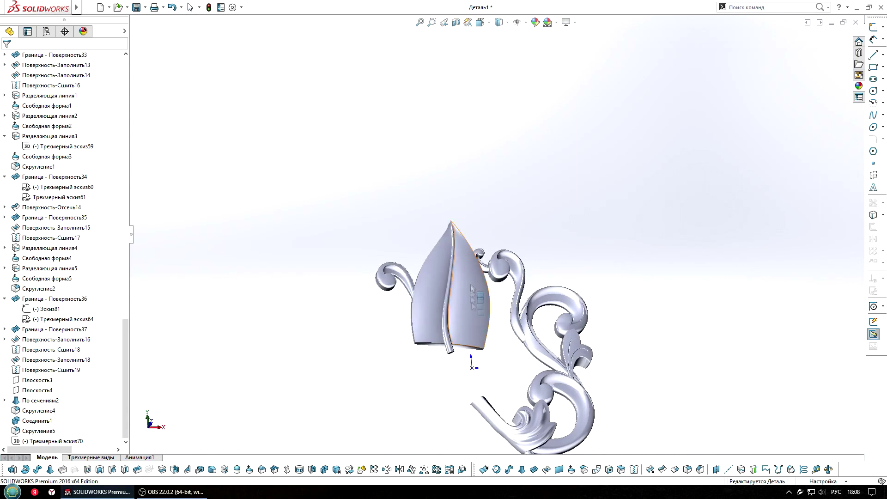
# Step: Create a plane offset 8 mm from the front plane
pyautogui.moveTo(450, 353); pyautogui.dragTo(123, 340, button='middle')
pyautogui.moveTo(127, 342); pyautogui.dragTo(122, 63)
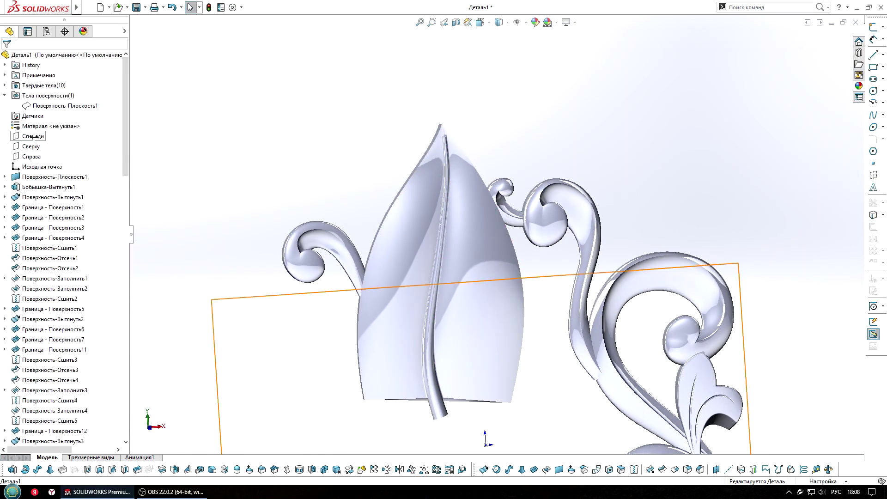
pyautogui.moveTo(454, 290); pyautogui.dragTo(352, 171, button='middle')
pyautogui.write('8.00мм')
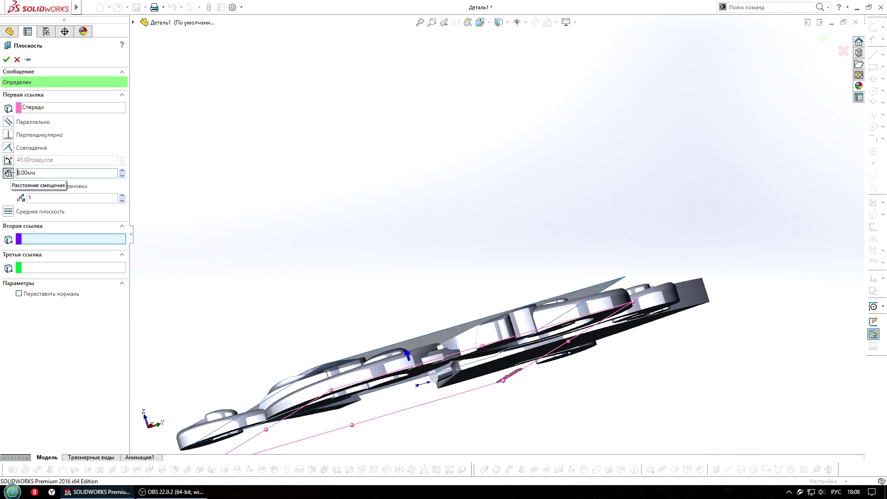
pyautogui.press('Return')
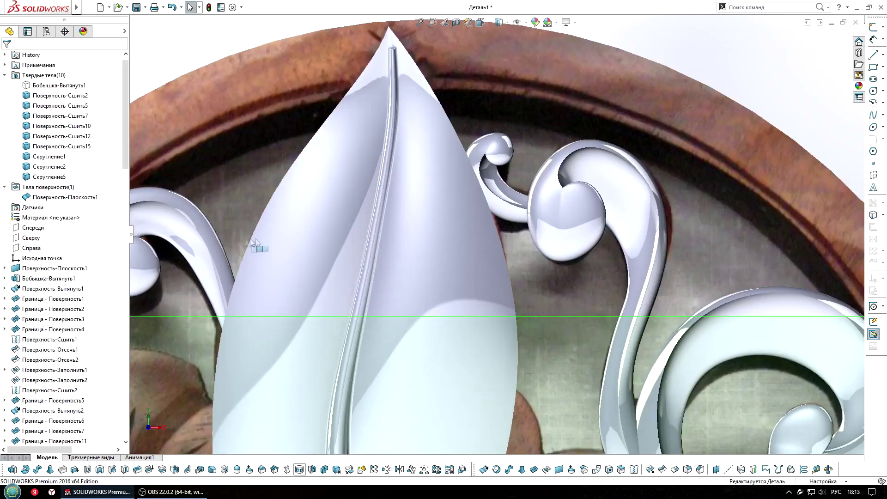
# Step: Sketch crescent spline outlines of the side-vein grooves on both sides of the midrib
pyautogui.click(396, 233)
pyautogui.scroll(3, 476, 327)
pyautogui.scroll(3, 417, 178)
pyautogui.scroll(-5, 418, 177)
pyautogui.scroll(-5, 542, 211)
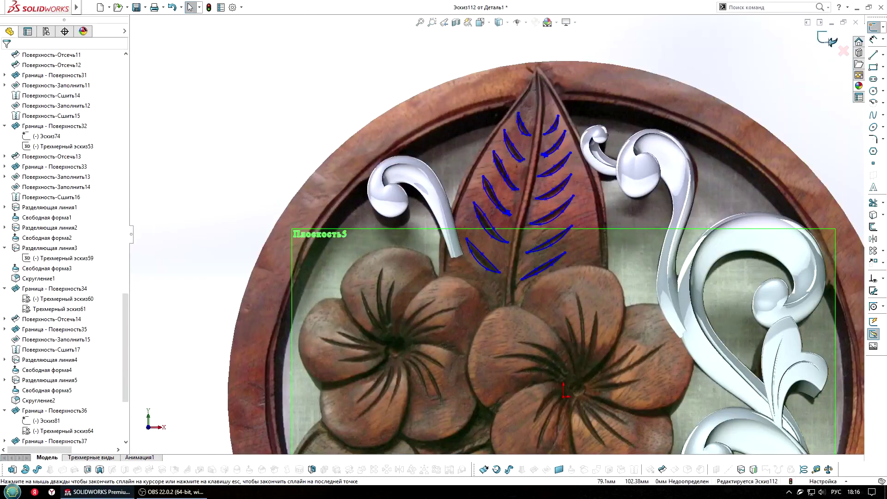
pyautogui.click(640, 220)
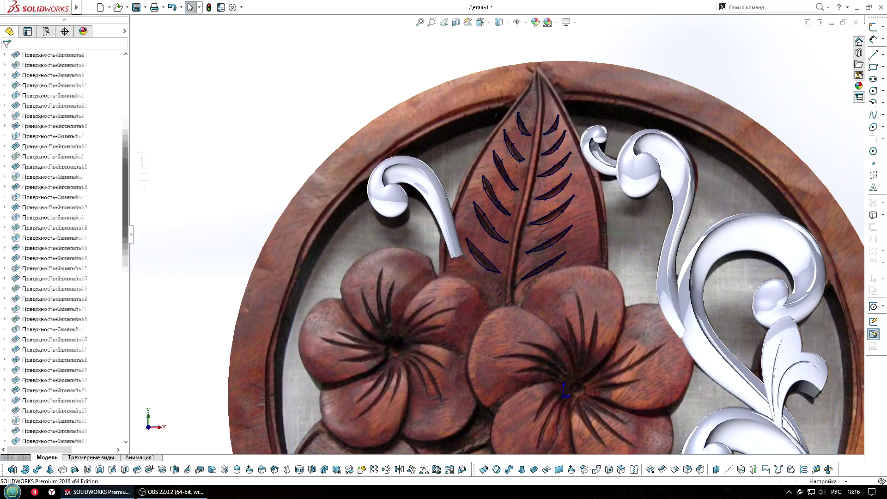
# Step: Select the vein-slot sketch Эскиз112 in the feature tree
pyautogui.click(48, 187)
pyautogui.moveTo(125, 156); pyautogui.dragTo(125, 427)
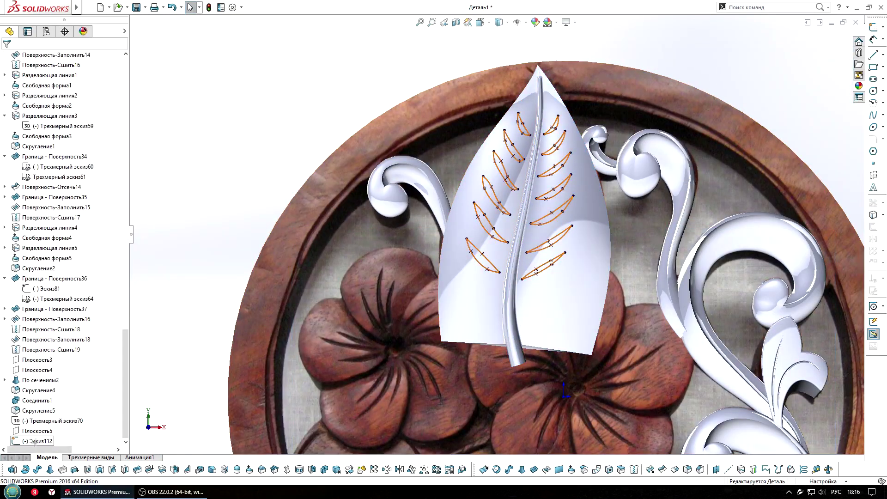
pyautogui.click(51, 432)
# Step: Try a cut from the vein-slot sketch ending offset from a leaf face, then cancel it
pyautogui.click(50, 469)
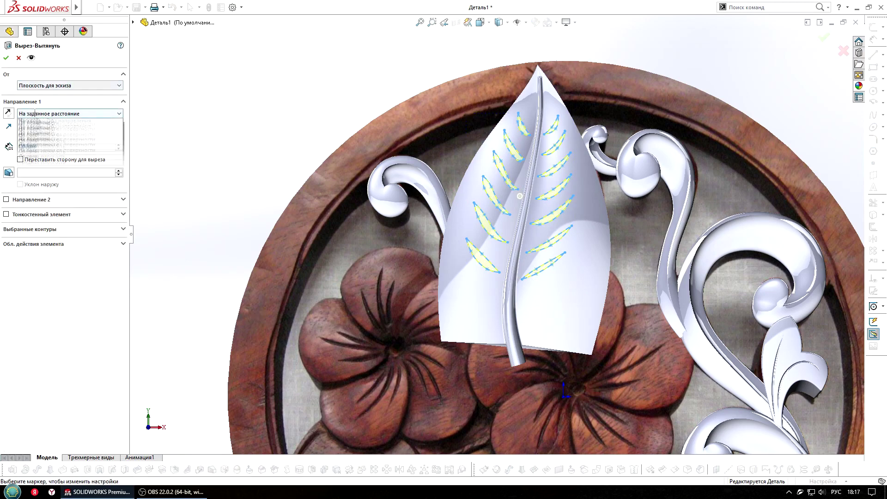
pyautogui.click(46, 151)
pyautogui.click(518, 195)
pyautogui.moveTo(563, 307); pyautogui.dragTo(639, 185, button='middle')
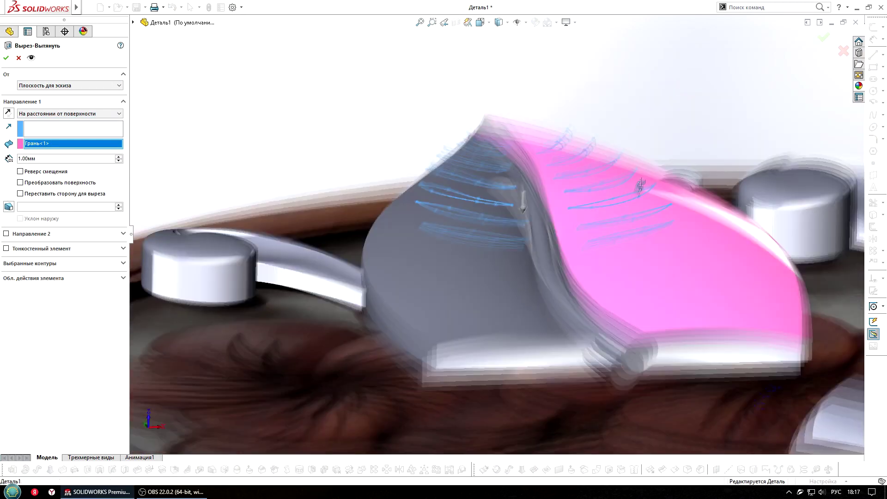
pyautogui.click(470, 263)
pyautogui.click(843, 50)
# Step: Cut the first side's vein slots (2nd, 4th, 6th, 7th outlines) 1 mm offset from the leaf surface
pyautogui.click(26, 441)
pyautogui.click(28, 417)
pyautogui.click(36, 440)
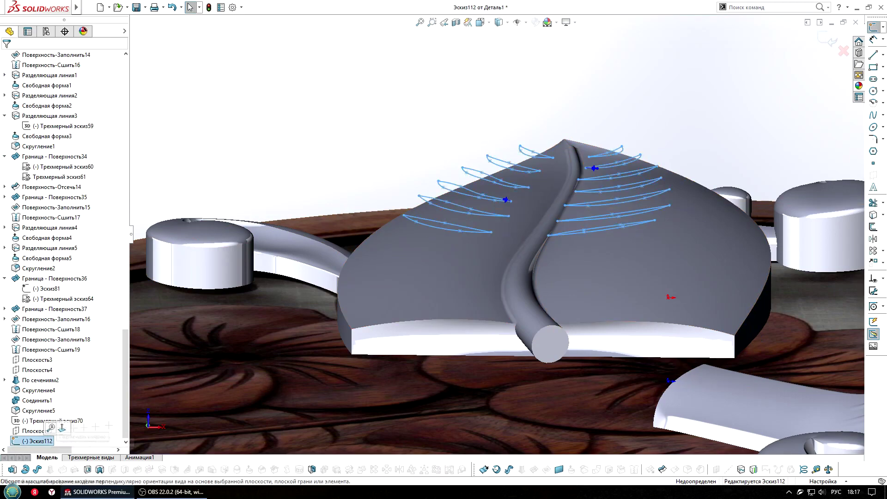
pyautogui.click(88, 469)
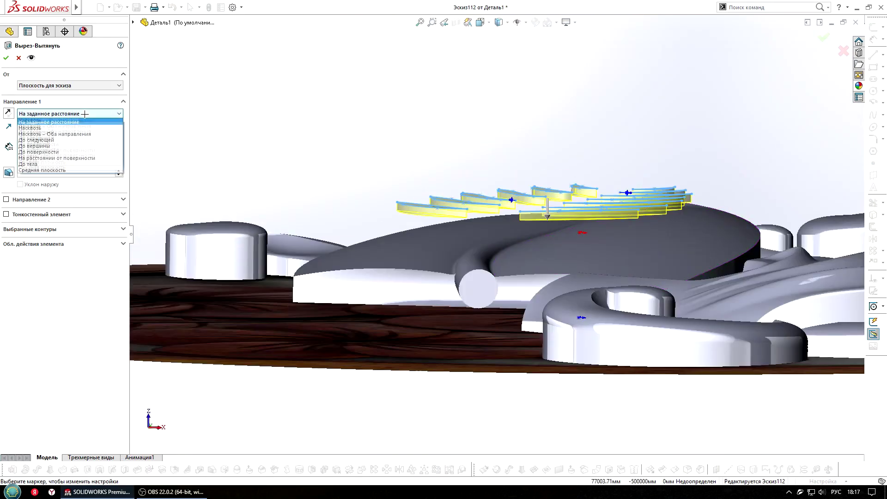
pyautogui.click(57, 158)
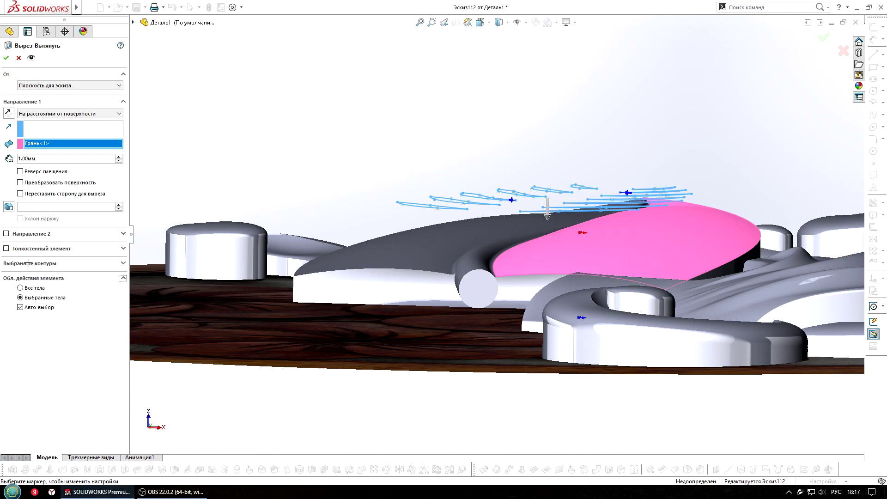
pyautogui.hotkey('ctrl', '8')
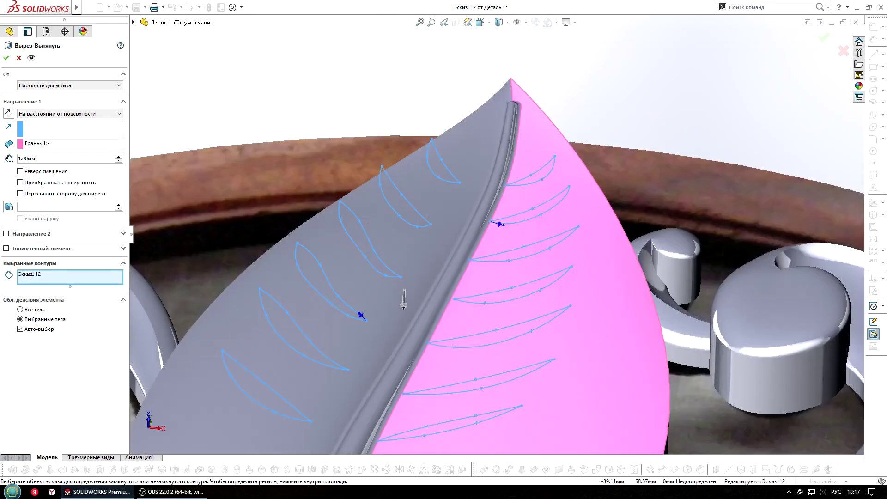
pyautogui.click(527, 223)
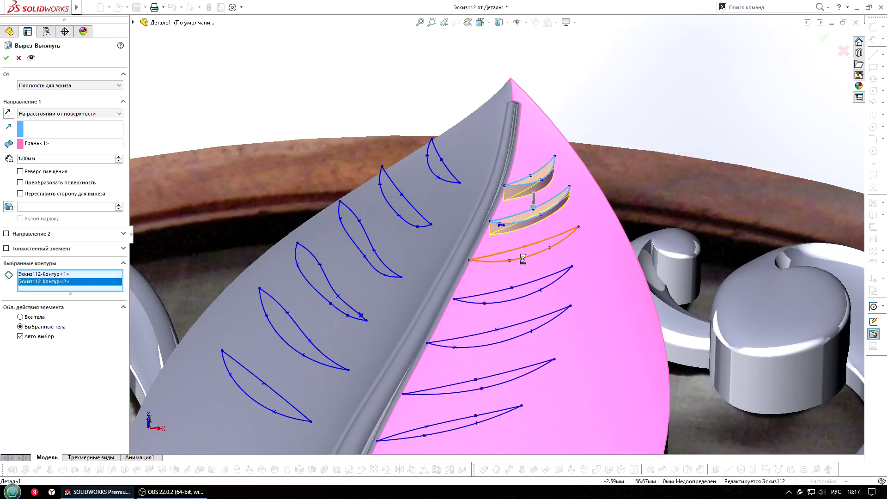
pyautogui.click(516, 299)
pyautogui.click(511, 380)
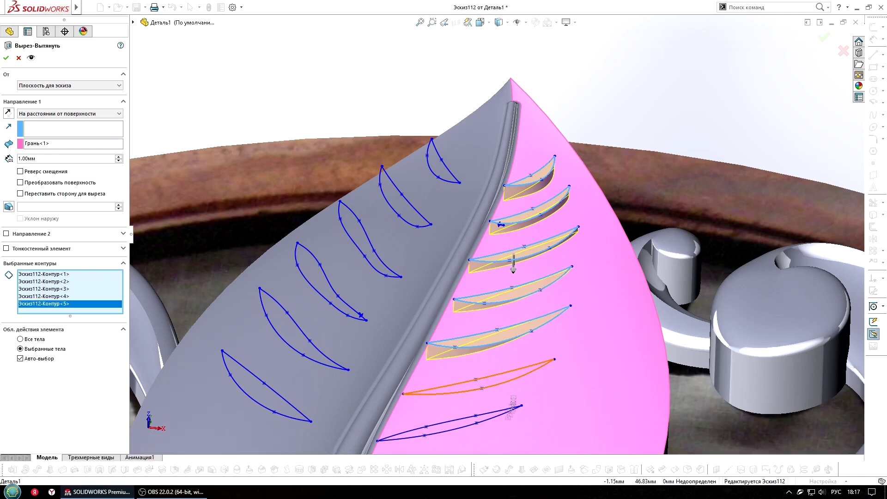
pyautogui.click(512, 409)
pyautogui.scroll(5, 496, 236)
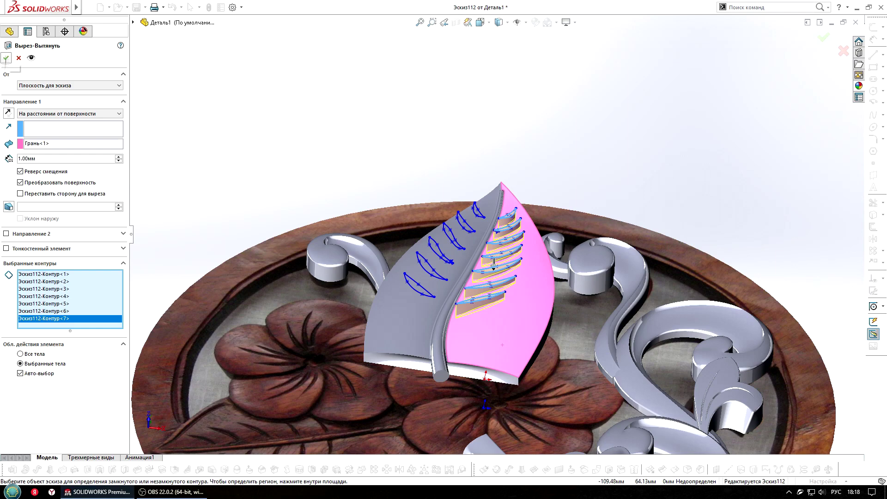
pyautogui.press('Return')
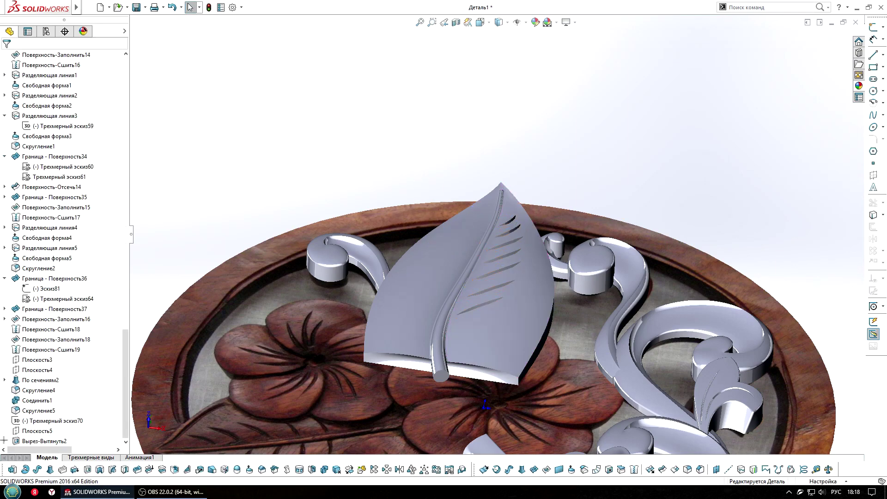
# Step: Cut the four left-side vein slots 1 mm into the leaf using a reversed surface offset
pyautogui.click(34, 441)
pyautogui.click(91, 428)
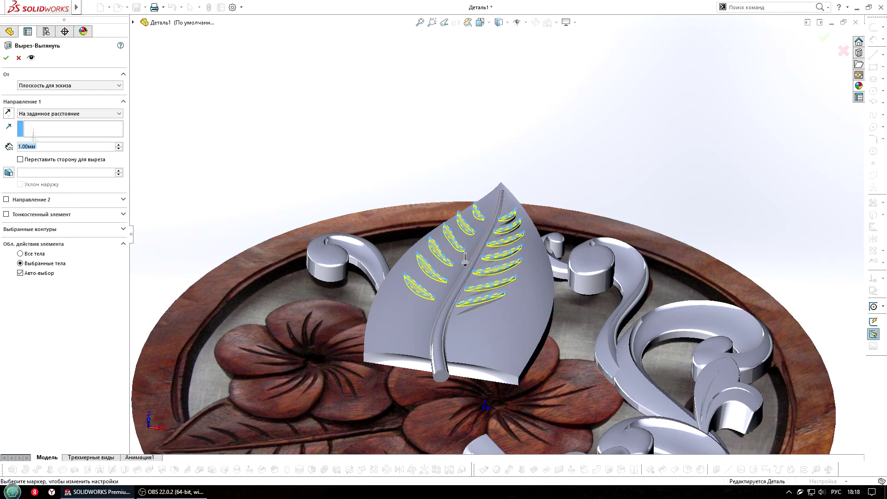
pyautogui.click(11, 229)
pyautogui.click(419, 286)
pyautogui.click(432, 268)
pyautogui.click(440, 251)
pyautogui.click(452, 238)
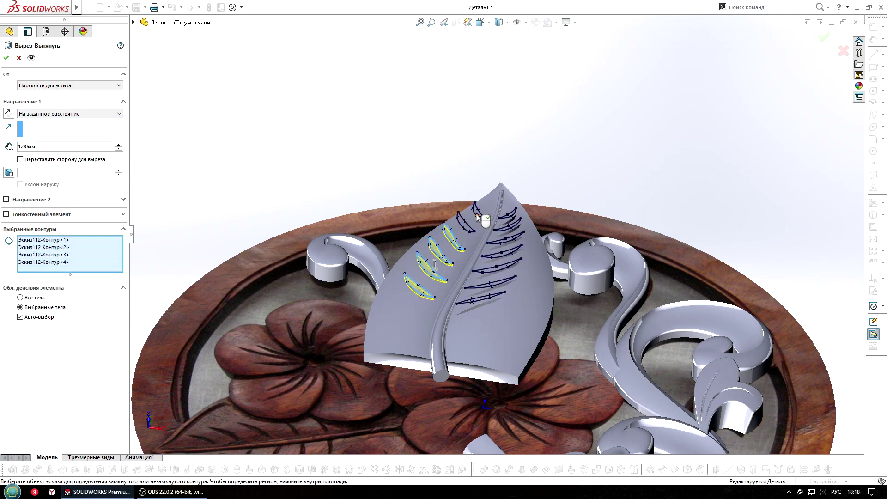
pyautogui.click(59, 113)
pyautogui.click(59, 164)
pyautogui.click(32, 171)
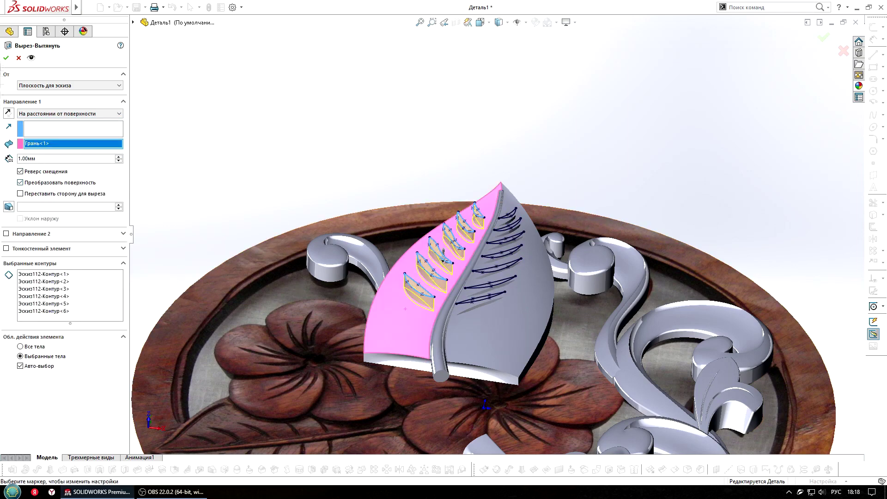
pyautogui.press('Return')
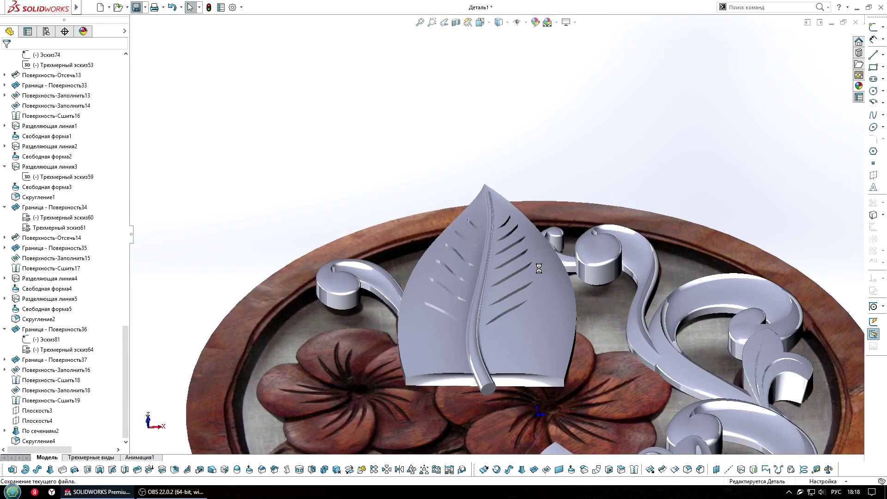
# Step: Fillet the vein slot faces and the leaf's left and right edges at 1 mm
pyautogui.scroll(-3, 538, 268)
pyautogui.scroll(-2, 539, 268)
pyautogui.click(687, 469)
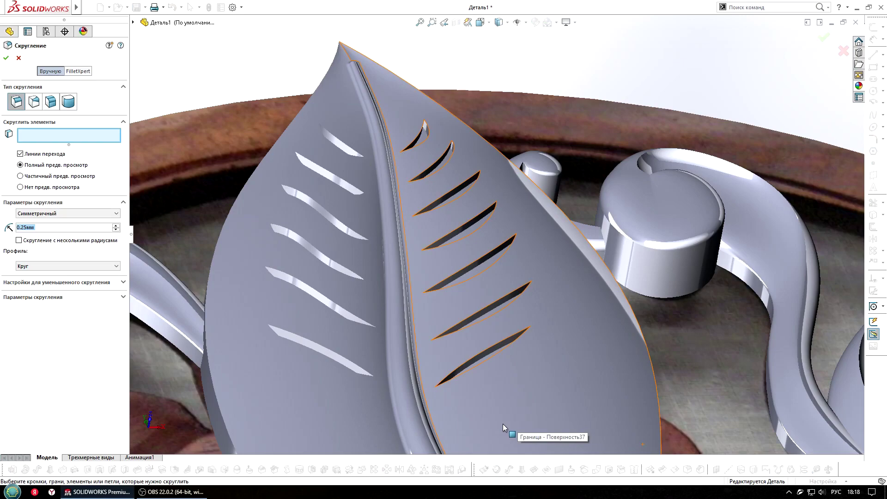
pyautogui.scroll(-3, 553, 286)
pyautogui.click(473, 168)
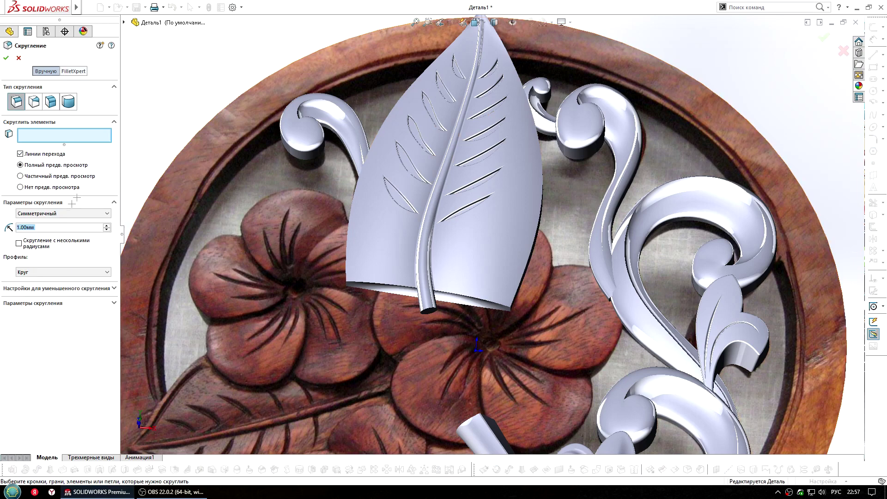
pyautogui.moveTo(516, 267); pyautogui.dragTo(524, 253, button='middle')
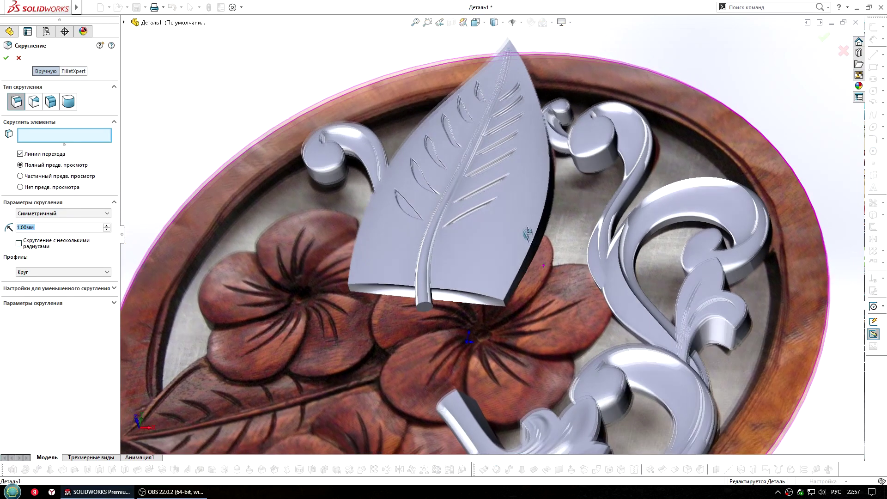
pyautogui.click(526, 258)
pyautogui.scroll(-3, 474, 245)
pyautogui.click(275, 249)
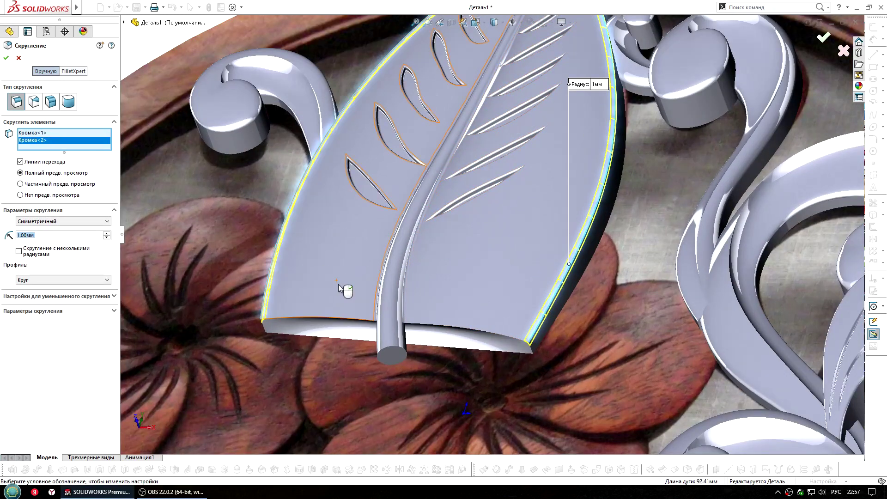
pyautogui.scroll(3, 404, 210)
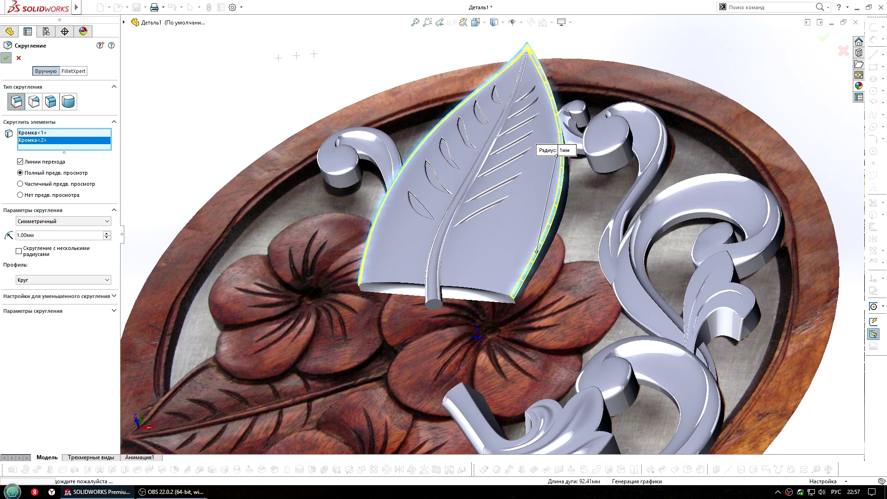
pyautogui.press('Return')
pyautogui.moveTo(577, 153); pyautogui.dragTo(617, 121, button='middle')
pyautogui.scroll(-3, 644, 91)
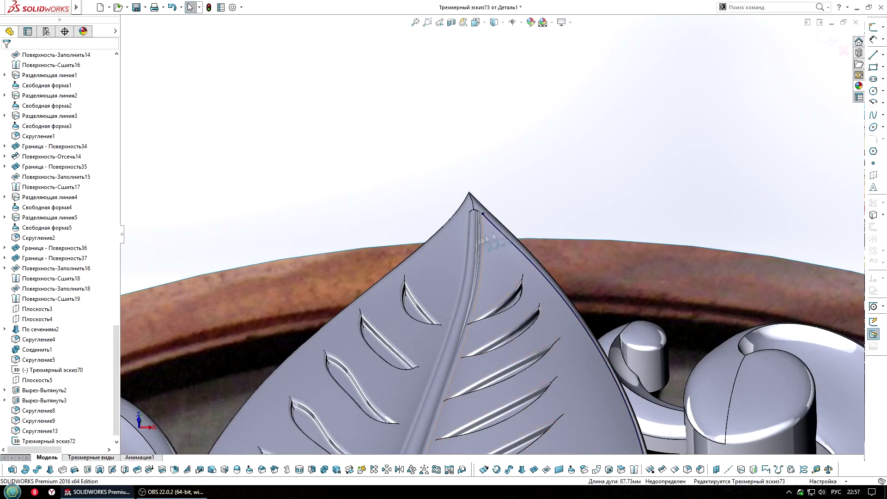
# Step: Sweep a circular profile along the 3D sketch edge ending at the leaf tip
pyautogui.scroll(-3, 450, 227)
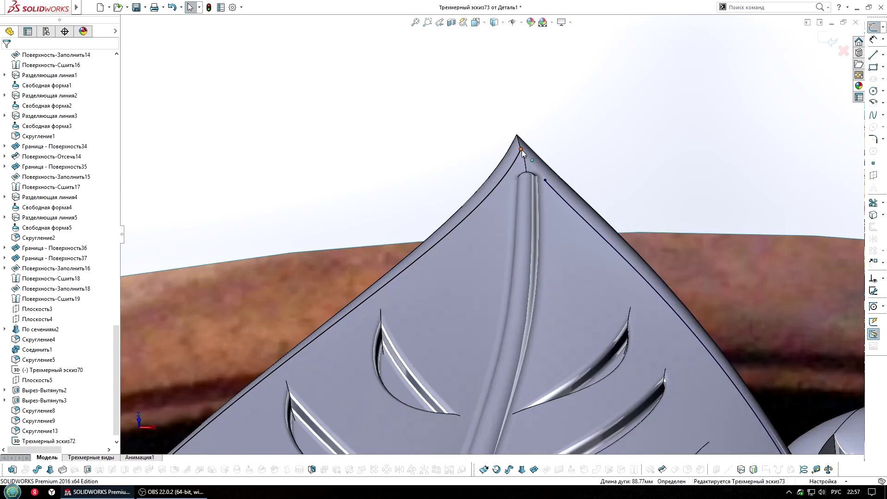
pyautogui.click(521, 149)
pyautogui.scroll(3, 505, 181)
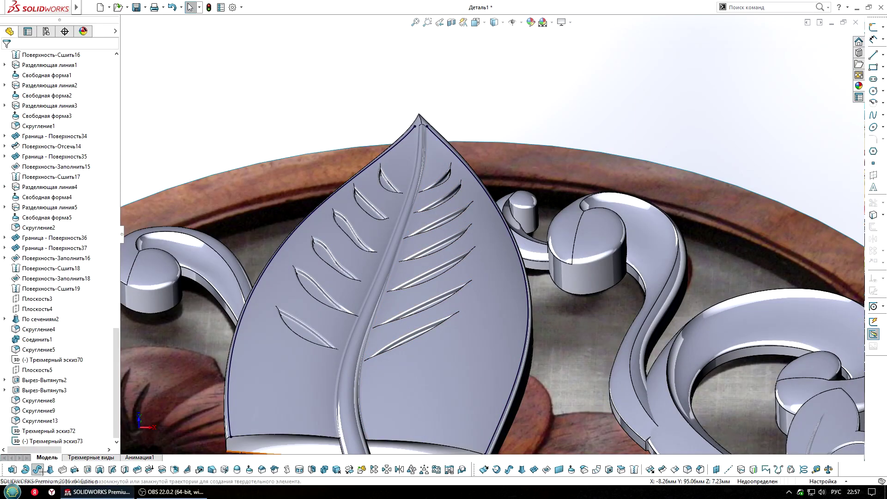
pyautogui.click(38, 469)
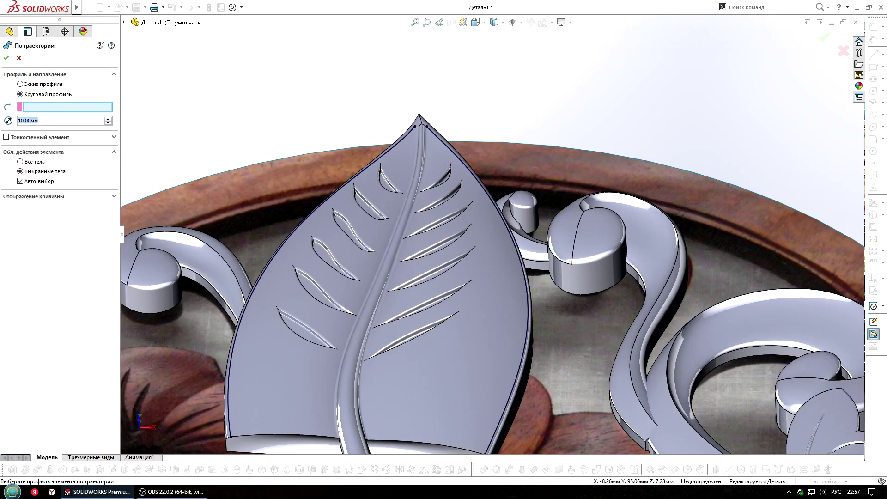
pyautogui.click(509, 391)
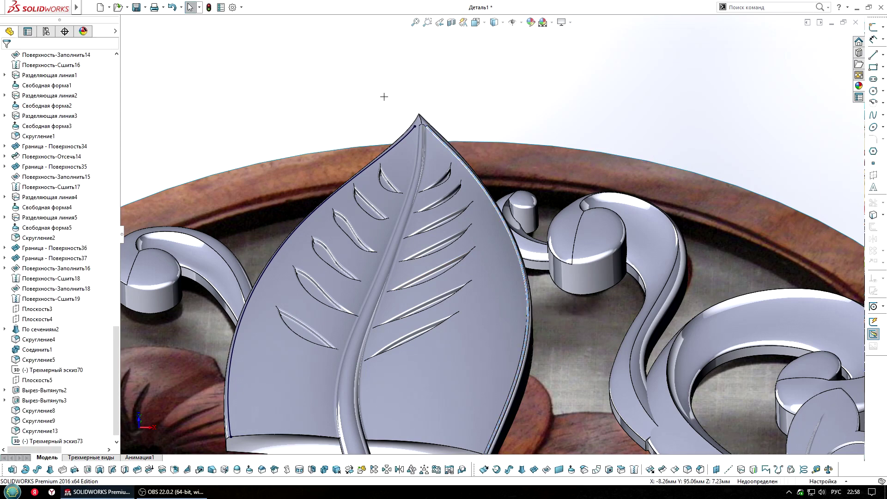
pyautogui.click(56, 95)
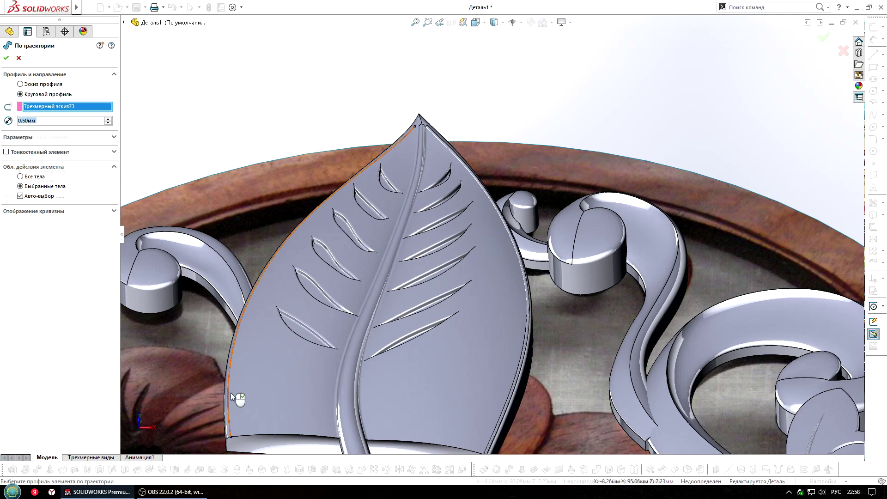
pyautogui.click(25, 138)
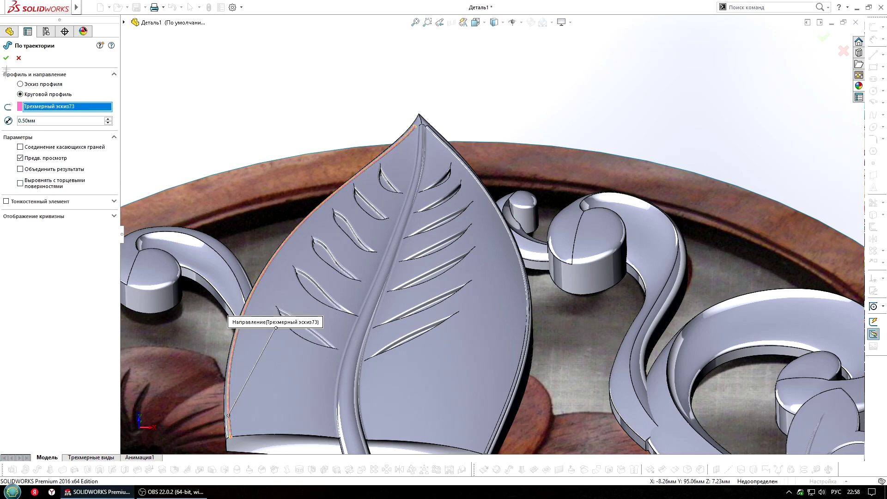
# Step: Combine the bodies, subtracting the edge sweep from the leaf to carve a channel
pyautogui.click(324, 469)
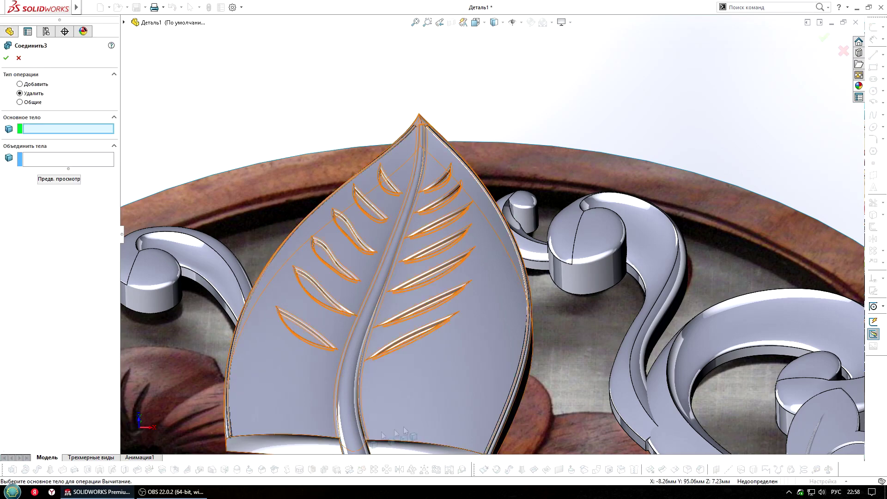
pyautogui.click(236, 333)
pyautogui.click(491, 443)
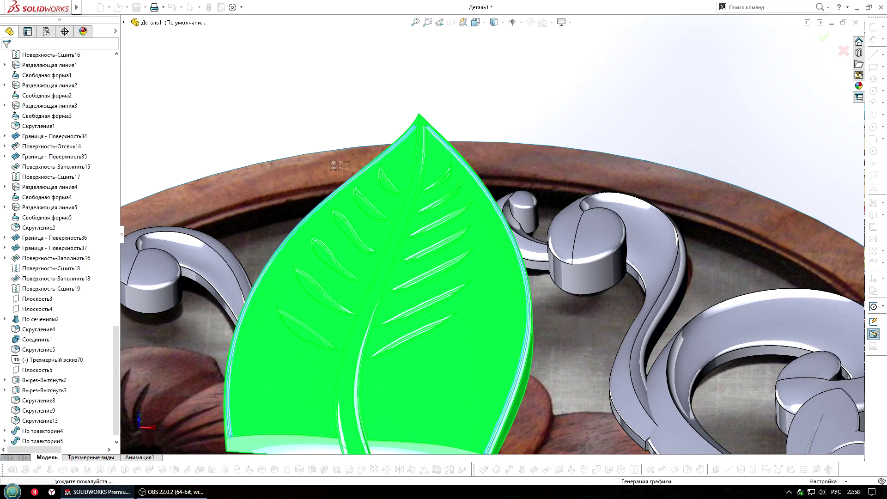
pyautogui.scroll(-5, 409, 118)
pyautogui.moveTo(409, 118); pyautogui.dragTo(376, 160, button='middle')
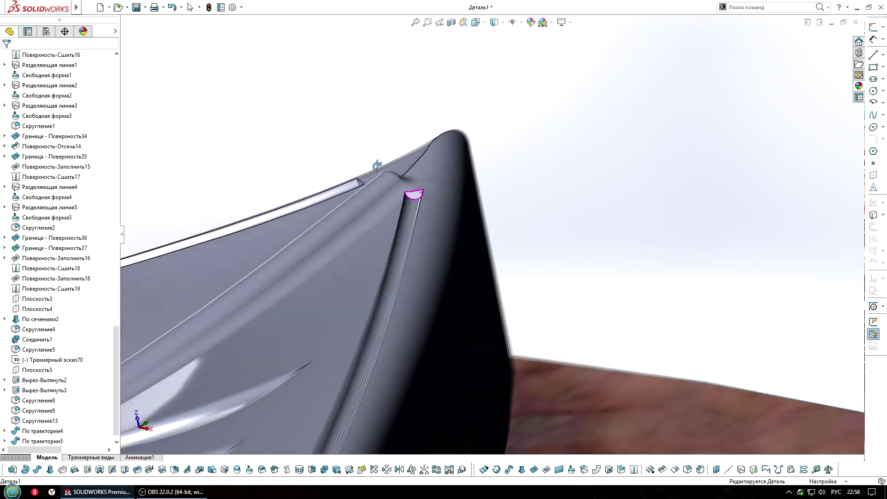
pyautogui.click(687, 469)
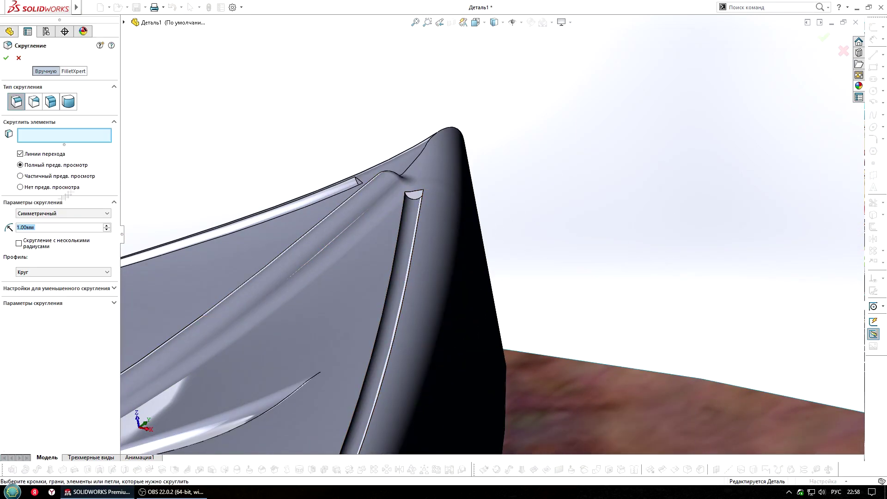
# Step: Fillet the groove cap edges at the leaf tip with a 0.25 mm radius
pyautogui.write('0,2')
pyautogui.click(421, 199)
pyautogui.moveTo(421, 198); pyautogui.dragTo(347, 182, button='middle')
pyautogui.click(348, 182)
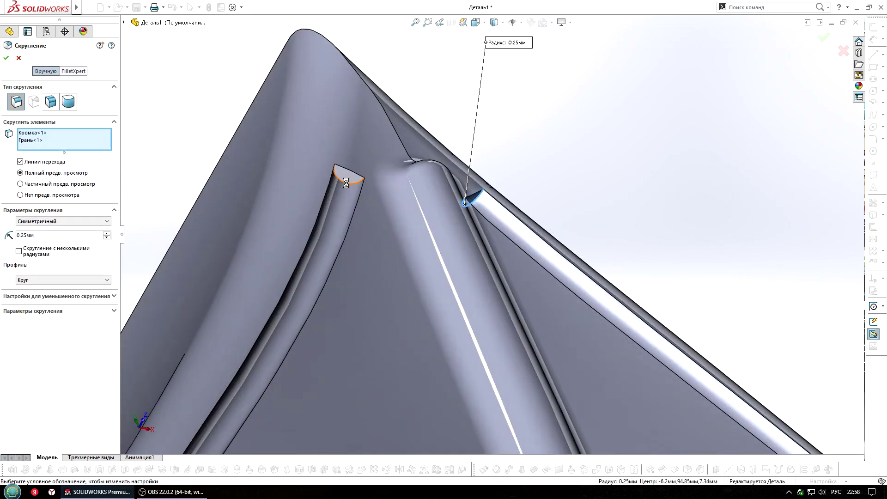
pyautogui.click(346, 182)
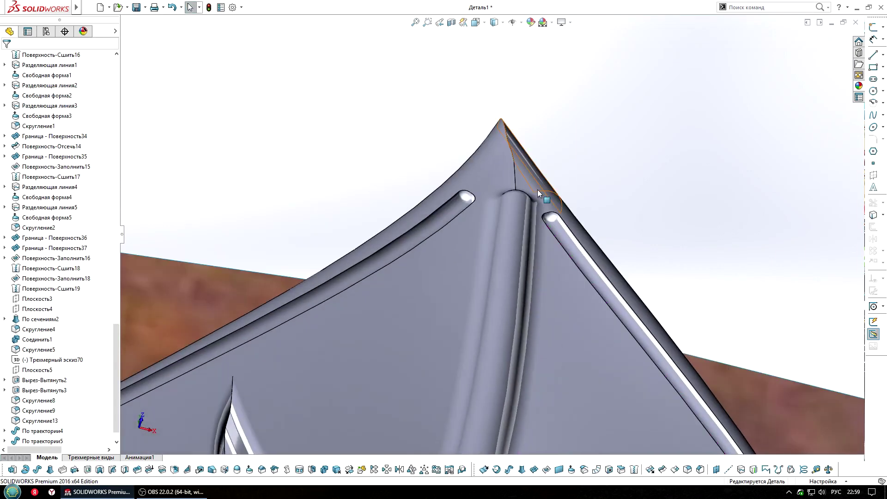
# Step: Fillet the right and left groove edges with a 0.5 mm radius
pyautogui.press('Return')
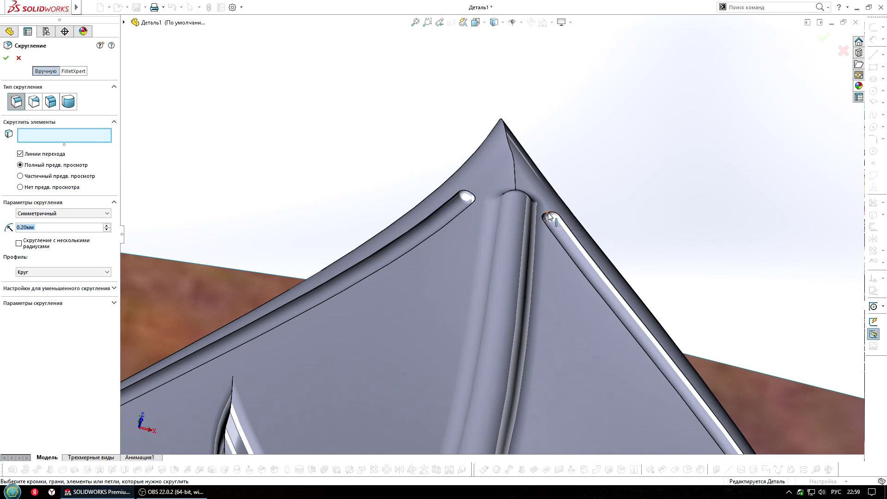
pyautogui.scroll(-3, 572, 247)
pyautogui.click(587, 241)
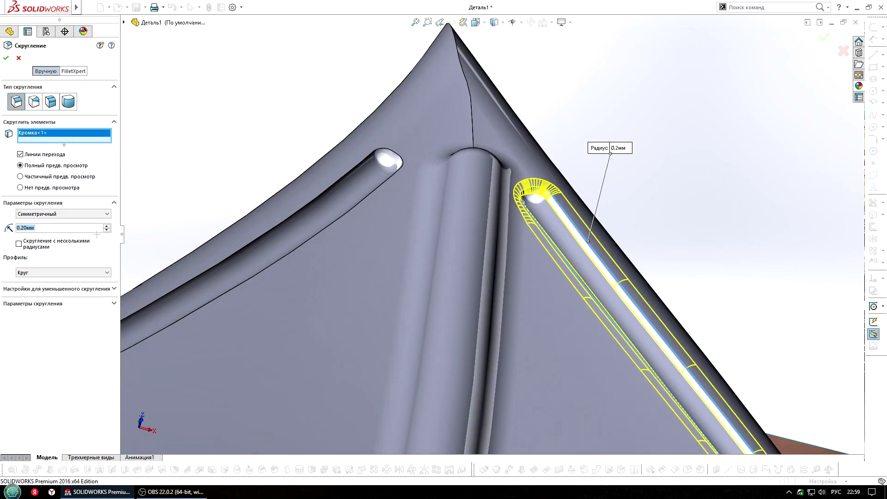
pyautogui.click(345, 175)
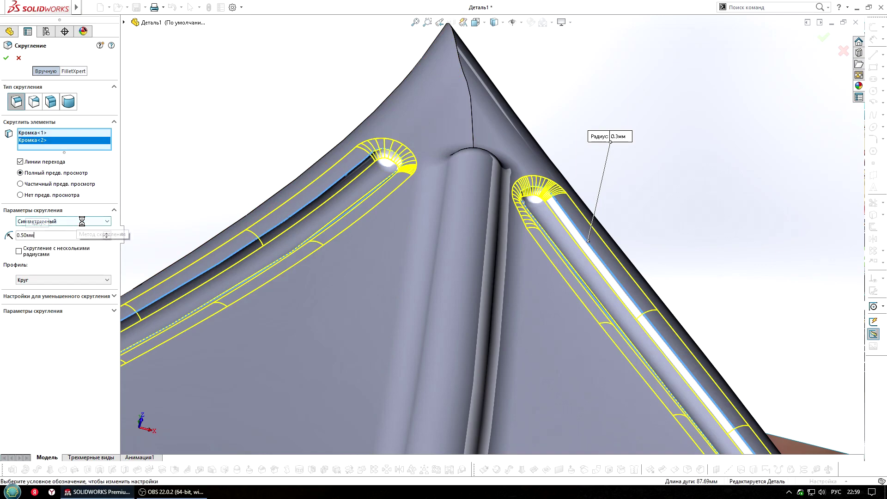
pyautogui.press('Return')
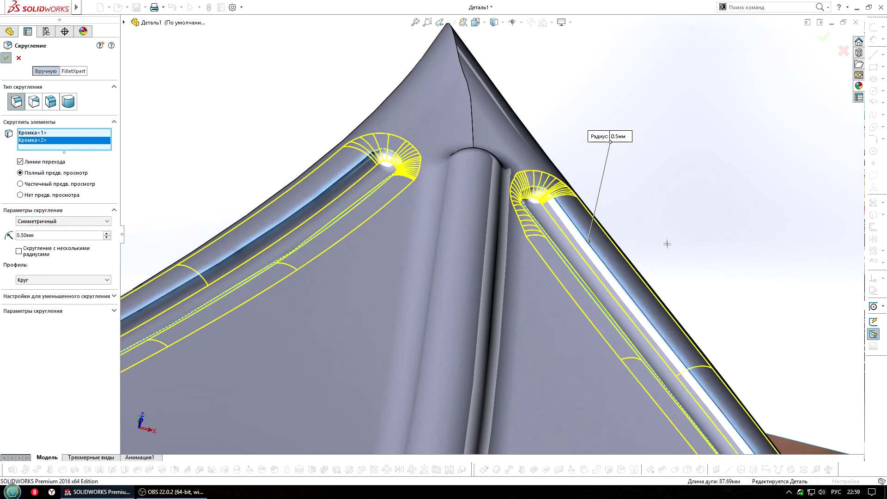
pyautogui.scroll(5, 669, 248)
pyautogui.scroll(3, 668, 247)
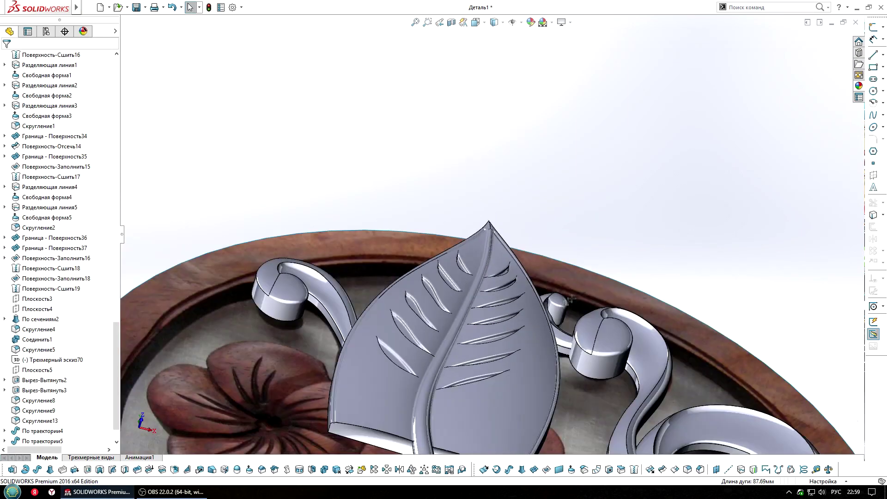
# Step: Copy the silver leaf body, rotating the copy about 122° around the origin
pyautogui.moveTo(669, 247); pyautogui.dragTo(583, 230, button='middle')
pyautogui.hotkey('ctrl', '1')
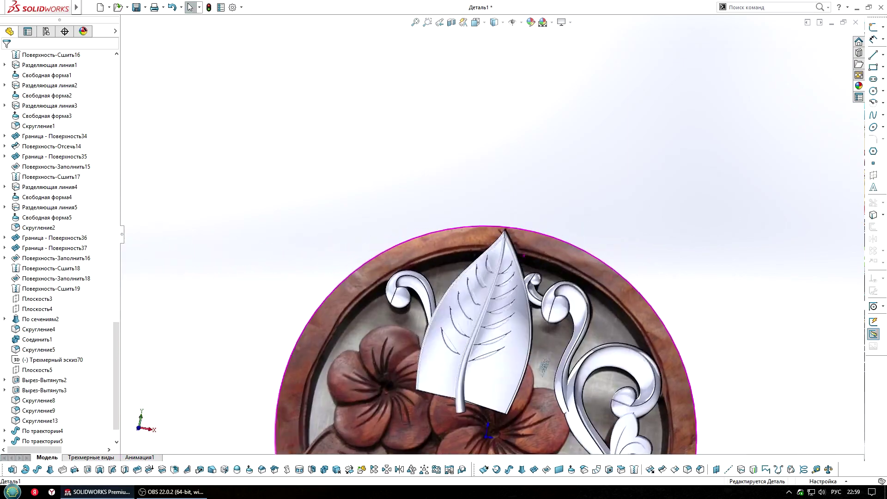
pyautogui.scroll(-5, 481, 194)
pyautogui.moveTo(481, 194); pyautogui.dragTo(481, 194, button='middle')
pyautogui.hotkey('ctrl', '1')
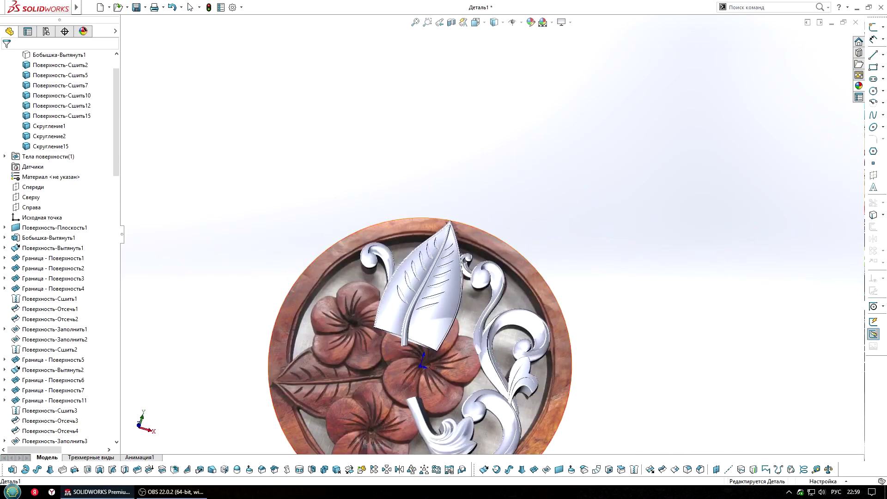
pyautogui.scroll(-5, 333, 309)
pyautogui.scroll(-3, 335, 260)
pyautogui.scroll(5, 434, 183)
pyautogui.scroll(-3, 626, 176)
pyautogui.scroll(-3, 653, 171)
pyautogui.scroll(3, 660, 194)
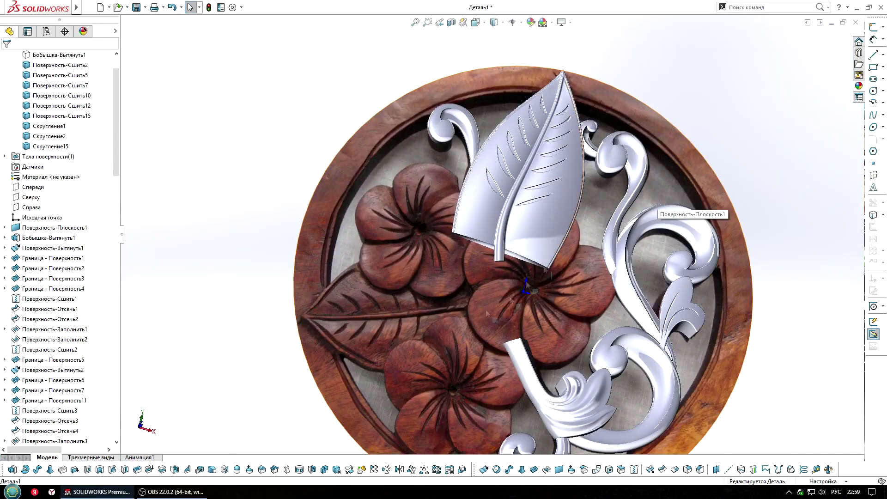
pyautogui.click(360, 470)
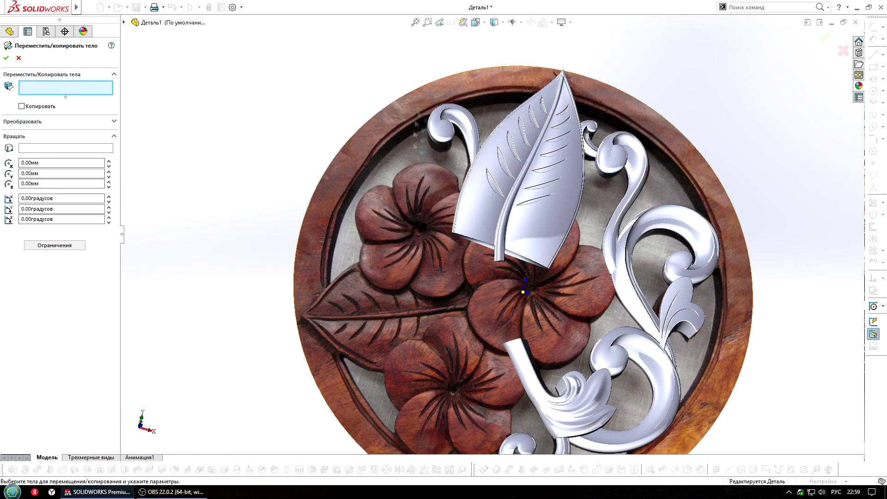
pyautogui.click(517, 161)
pyautogui.click(21, 107)
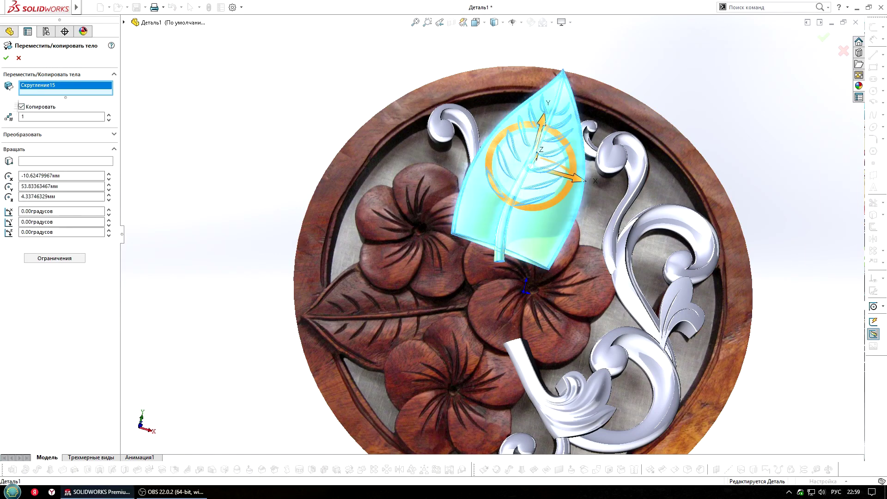
pyautogui.write('0')
pyautogui.press('Return')
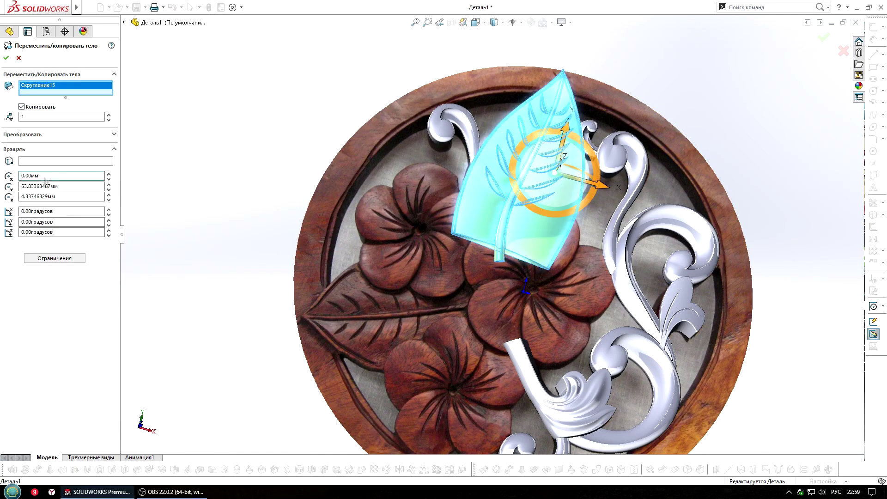
pyautogui.write('0')
pyautogui.press('Return')
pyautogui.moveTo(485, 273); pyautogui.dragTo(576, 478)
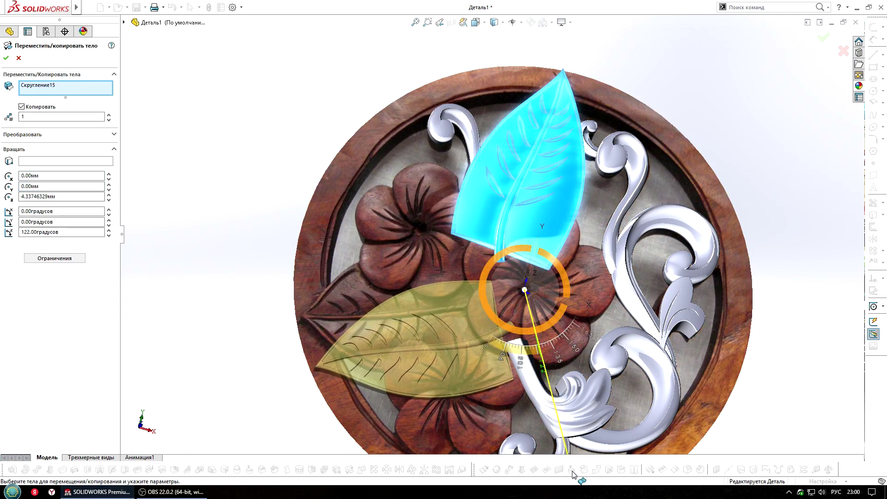
pyautogui.click(6, 57)
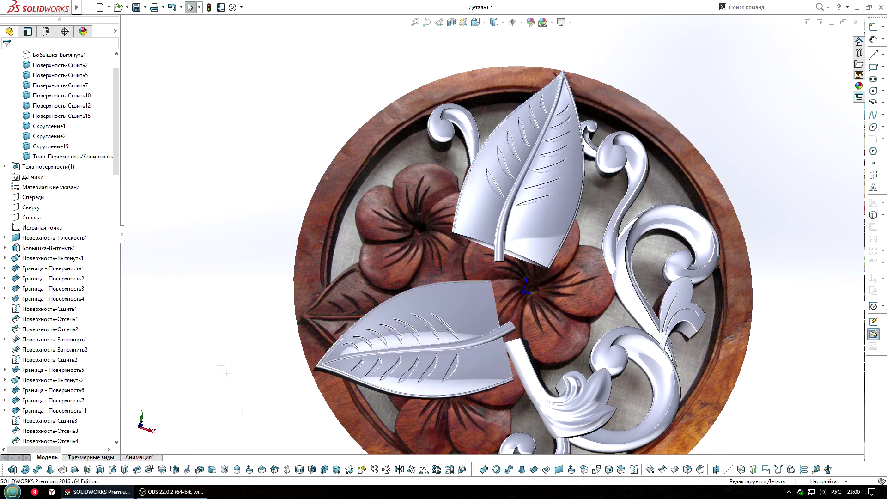
# Step: Move the rotated leaf copy up-left over the photo leaf, then fine-tune its position
pyautogui.click(348, 469)
pyautogui.click(439, 311)
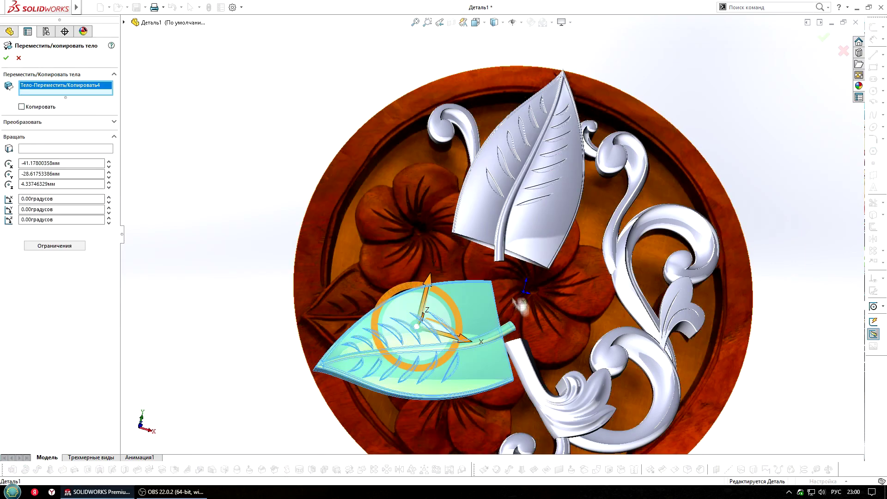
pyautogui.moveTo(439, 310); pyautogui.dragTo(423, 274)
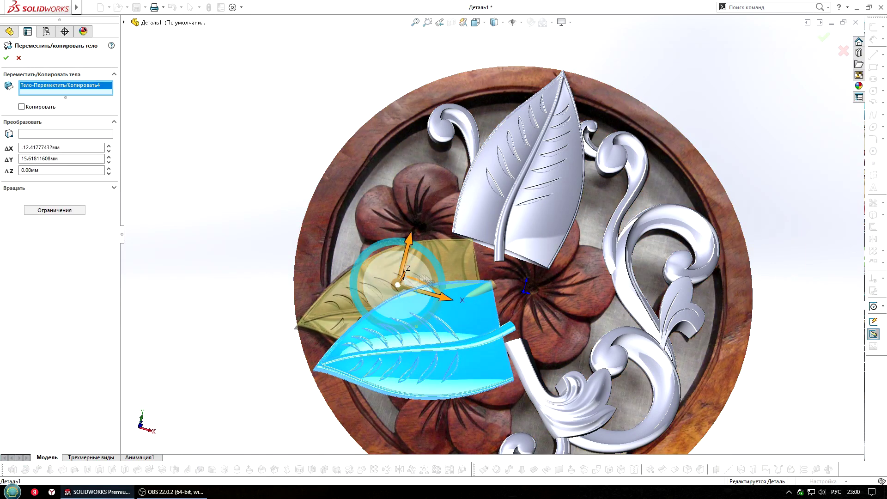
pyautogui.click(7, 58)
pyautogui.scroll(2, 439, 311)
pyautogui.scroll(-6, 438, 311)
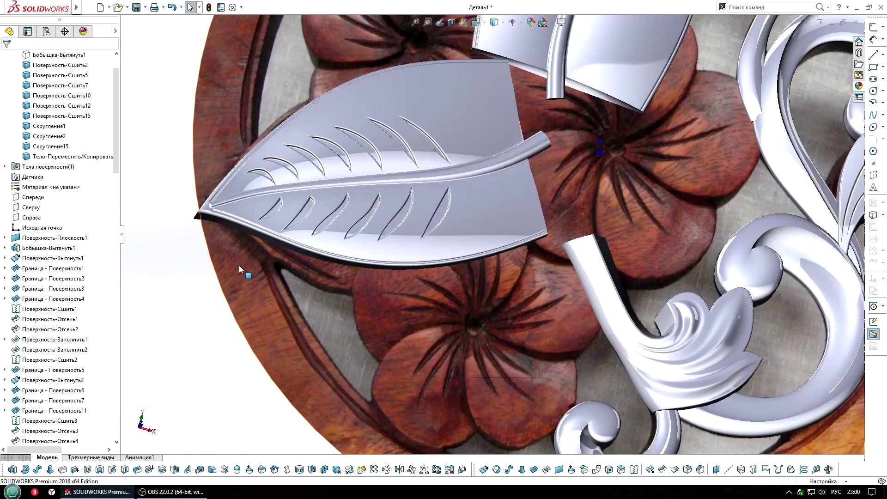
pyautogui.scroll(-10, 60, 277)
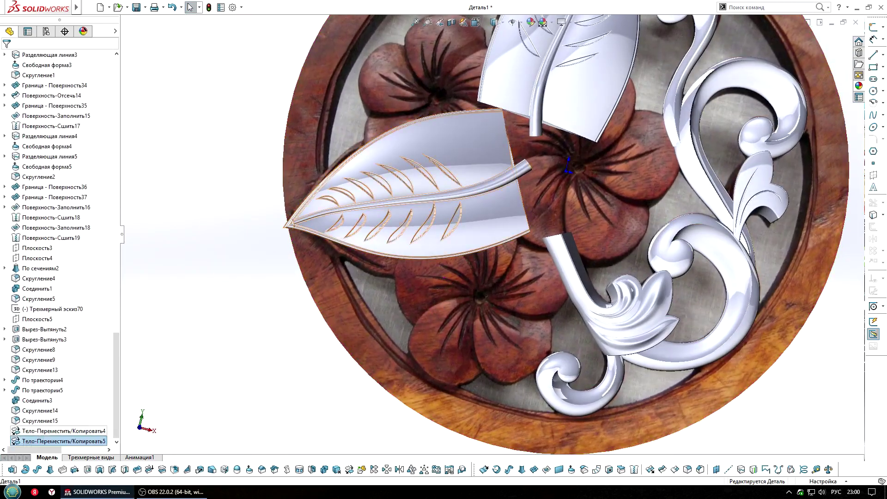
pyautogui.click(60, 441)
pyautogui.click(167, 29)
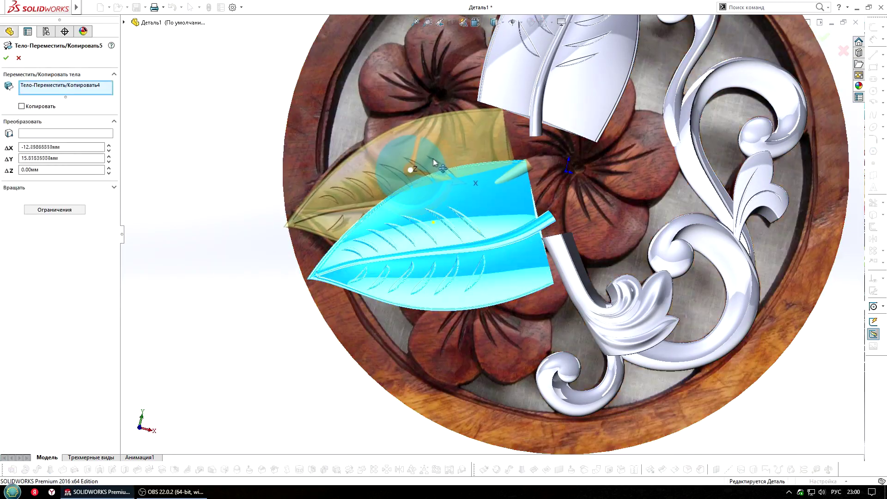
pyautogui.moveTo(439, 154); pyautogui.dragTo(441, 160)
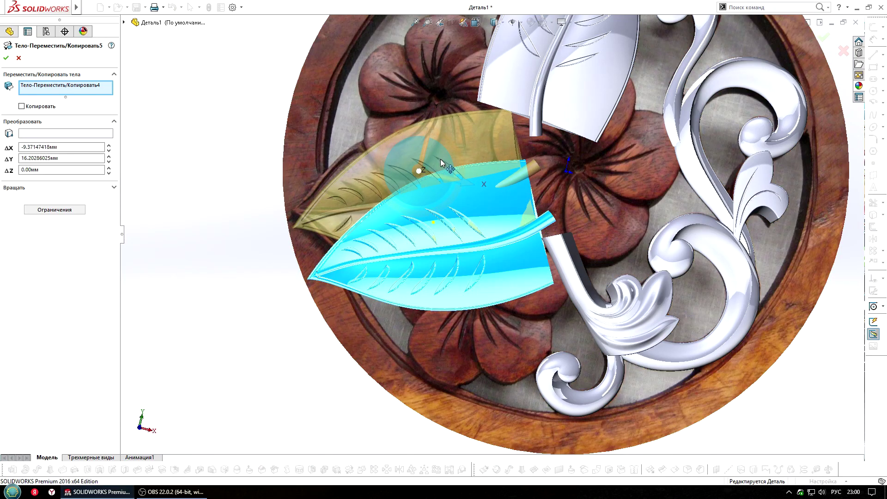
pyautogui.press('Return')
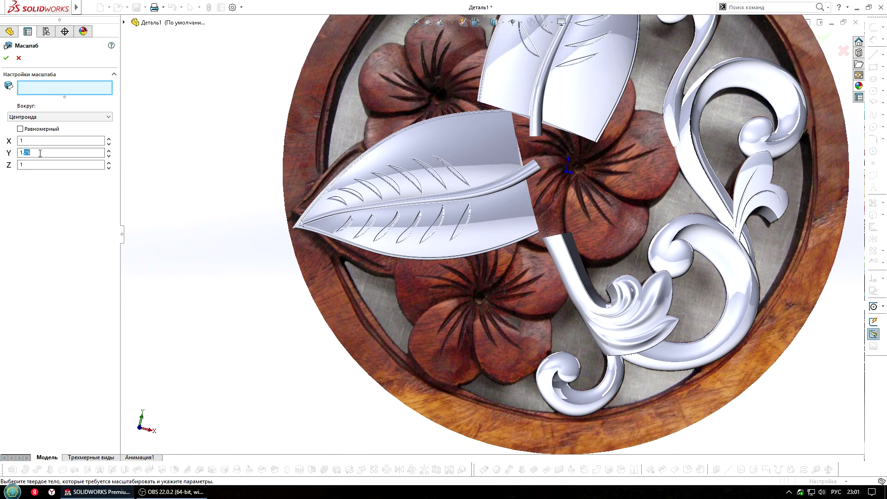
# Step: Scale the lower leaf copy with a 1.3 vertical stretch
pyautogui.click(366, 204)
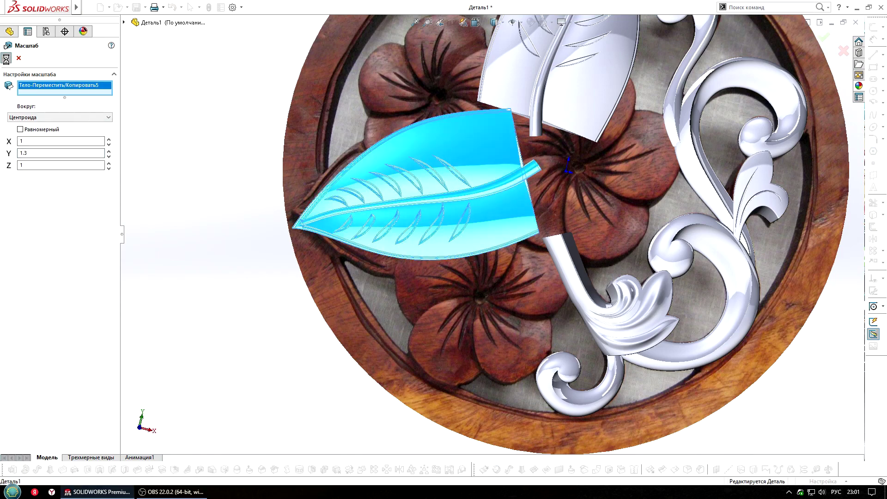
pyautogui.press('Return')
pyautogui.press('f')
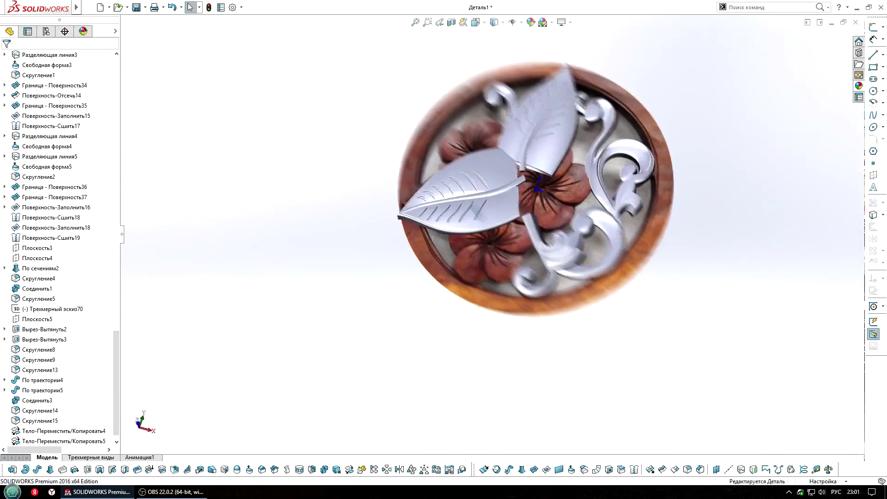
pyautogui.scroll(-5, 467, 206)
# Step: Shift the enlarged leaf slightly upward with Move/Copy Body
pyautogui.click(336, 469)
pyautogui.click(469, 231)
pyautogui.moveTo(469, 231); pyautogui.dragTo(483, 149)
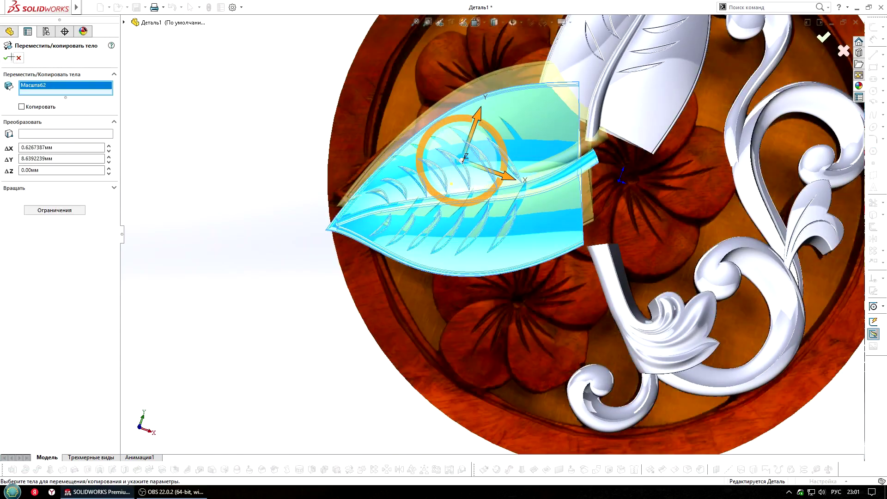
pyautogui.press('Return')
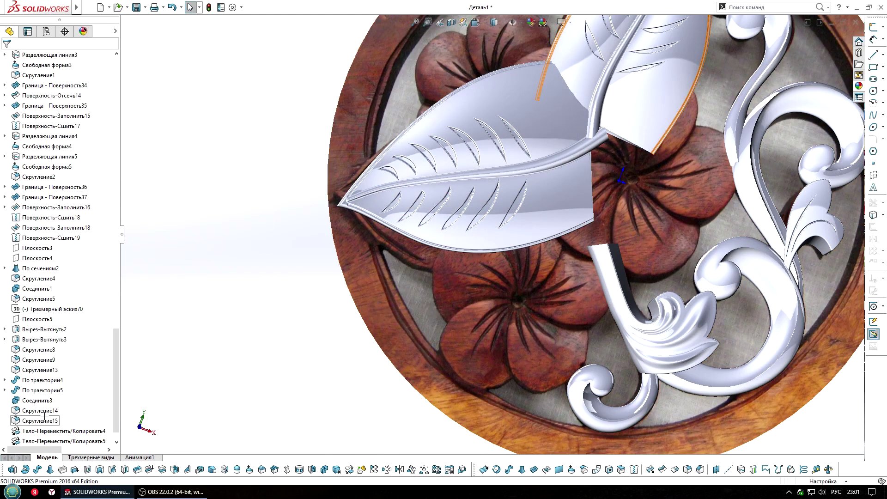
# Step: Reduce the copy's rotation to 109°, delete the extra leaf copy and reposition the remaining one
pyautogui.click(64, 431)
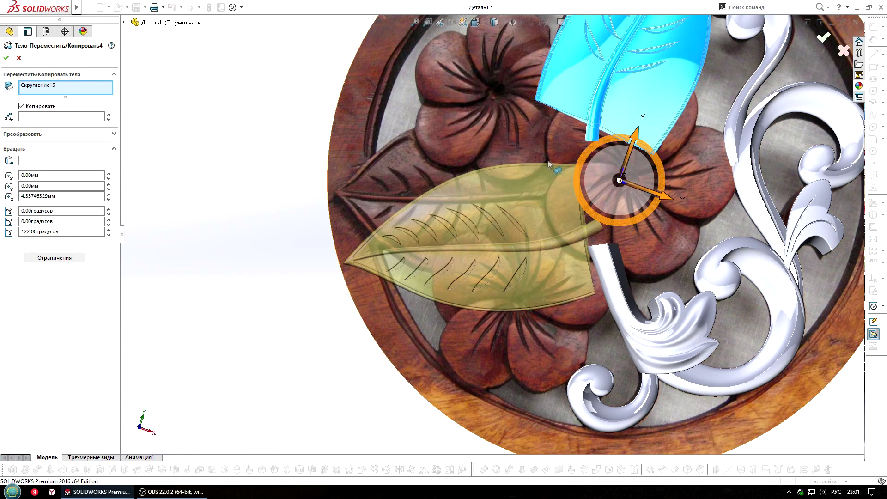
pyautogui.moveTo(579, 189); pyautogui.dragTo(605, 243)
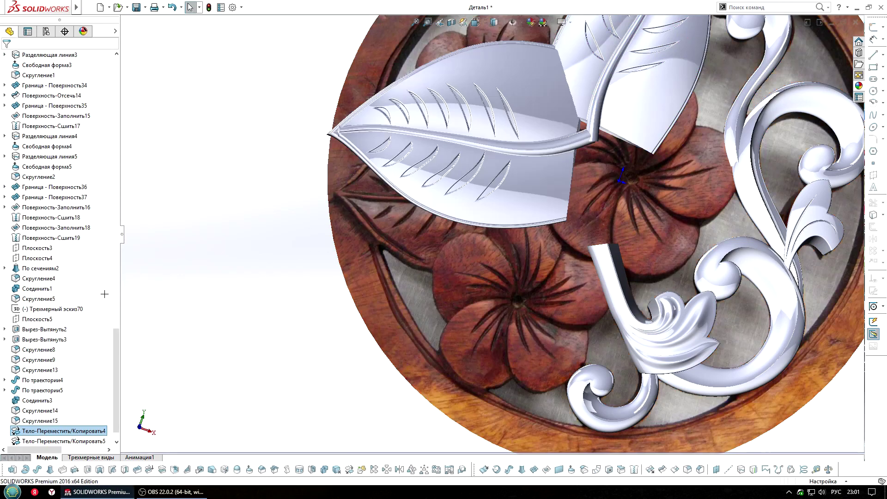
pyautogui.scroll(-2, 38, 415)
pyautogui.click(39, 420)
pyautogui.press('Delete')
pyautogui.press('Return')
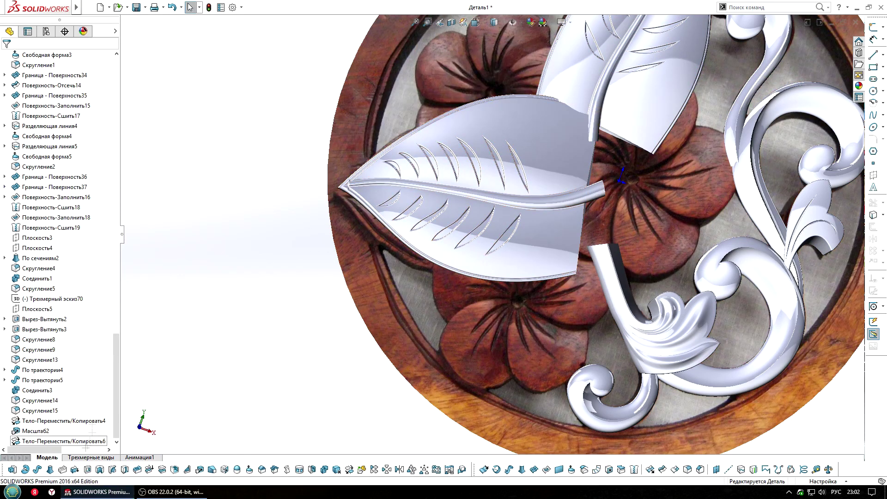
pyautogui.click(490, 178)
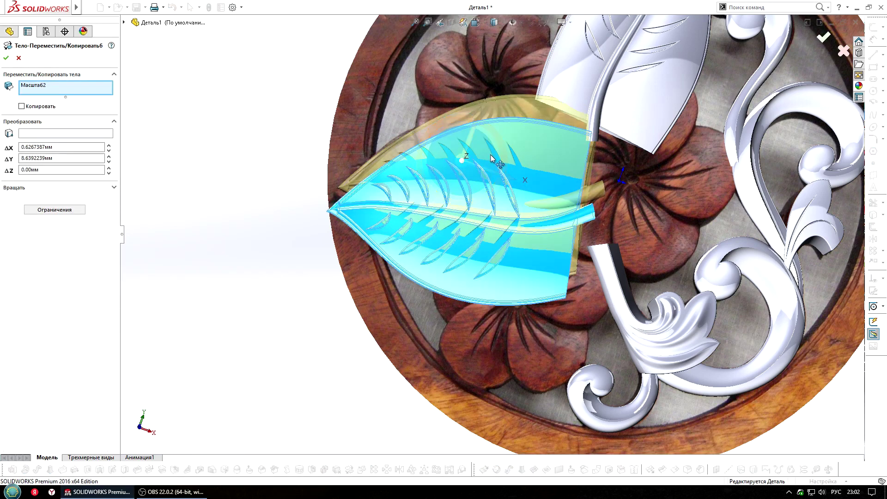
pyautogui.press('Return')
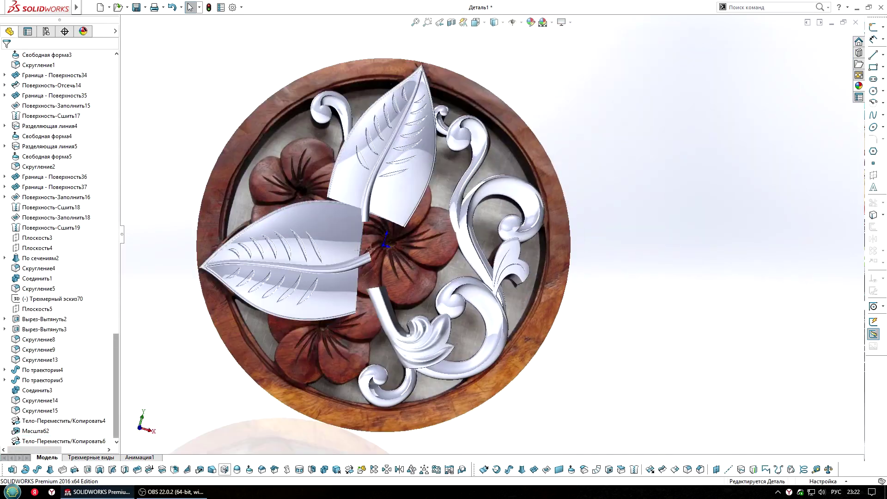
# Step: Hide the left and upper leaf bodies to clear the central flower
pyautogui.click(323, 228)
pyautogui.click(395, 191)
pyautogui.press('Tab')
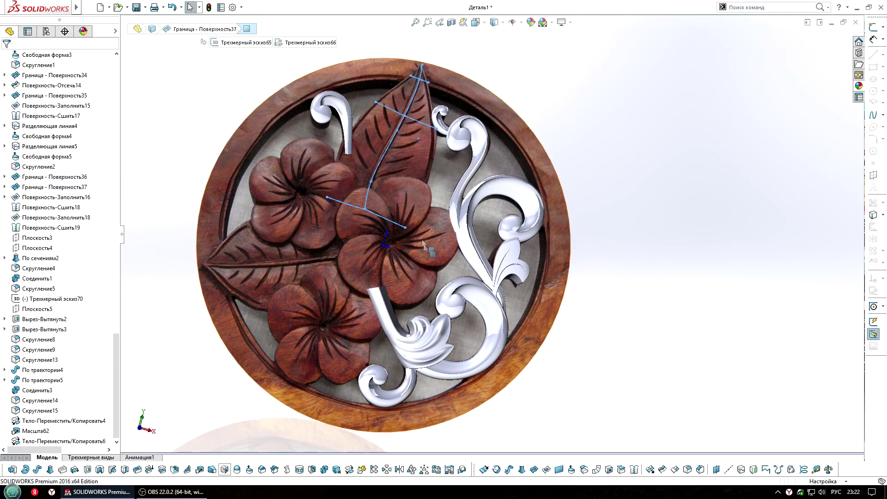
pyautogui.scroll(-5, 378, 230)
pyautogui.scroll(-3, 378, 229)
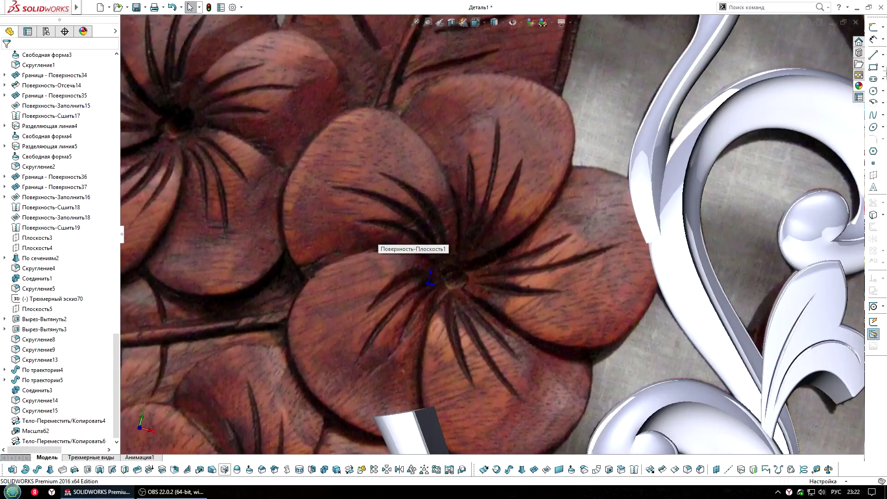
# Step: In a 3D sketch, draw two curves across the central flower, reaching the scroll piece
pyautogui.click(834, 39)
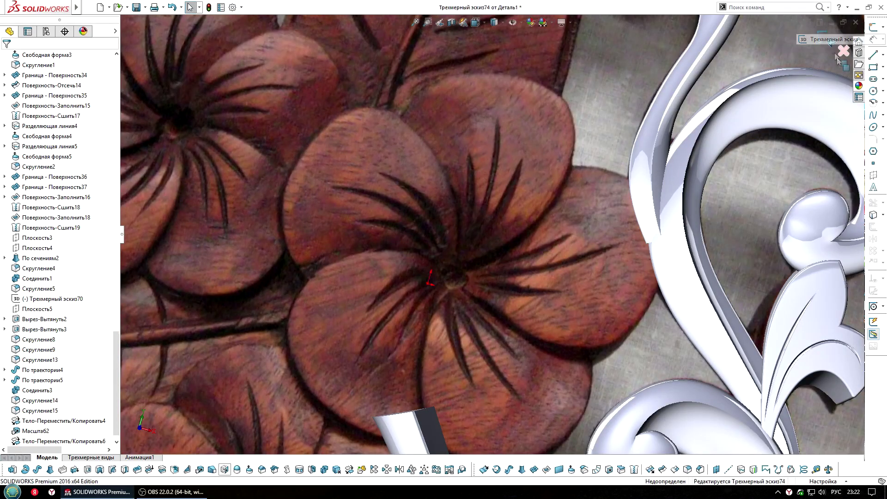
pyautogui.click(192, 247)
pyautogui.doubleClick(436, 348)
pyautogui.click(280, 285)
pyautogui.click(326, 38)
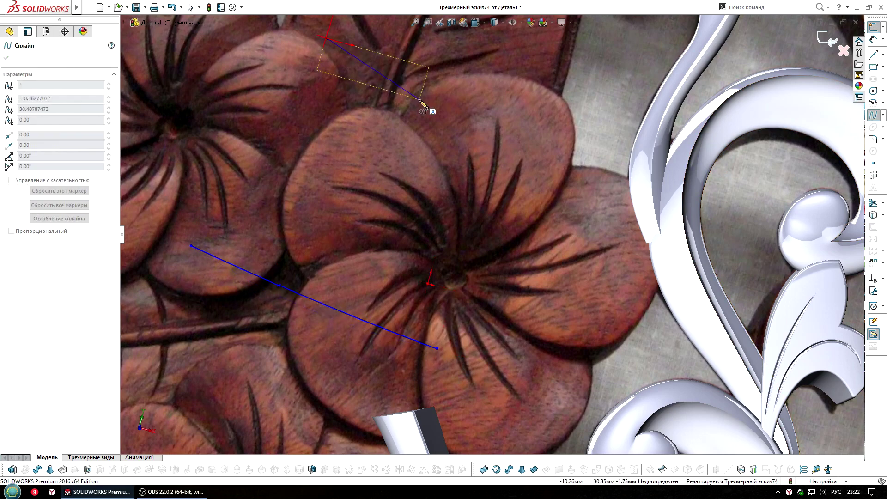
pyautogui.doubleClick(511, 236)
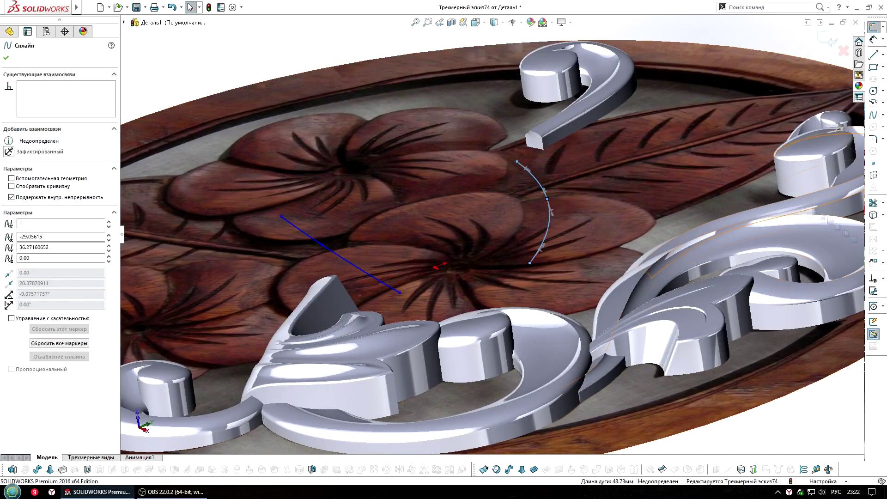
pyautogui.moveTo(530, 263); pyautogui.dragTo(525, 119)
pyautogui.moveTo(526, 120); pyautogui.dragTo(351, 251, button='middle')
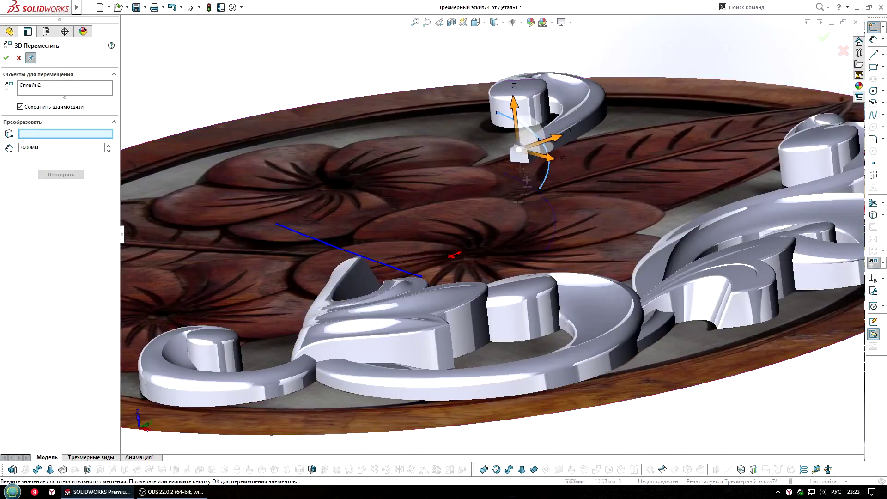
pyautogui.click(351, 252)
pyautogui.moveTo(355, 229); pyautogui.dragTo(351, 199)
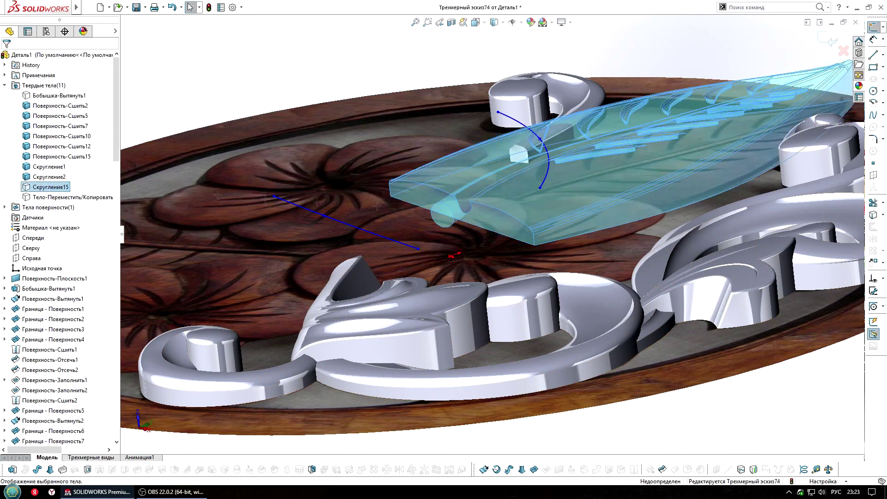
# Step: Raise the arc curve vertically with 3D Move
pyautogui.scroll(-2, 610, 252)
pyautogui.moveTo(611, 251); pyautogui.dragTo(527, 139, button='middle')
pyautogui.click(527, 139)
pyautogui.moveTo(536, 184)
pyautogui.mouseDown(button='middle')
pyautogui.moveTo(446, 99)
pyautogui.moveTo(390, 105)
pyautogui.mouseUp(button='middle')
pyautogui.moveTo(389, 105); pyautogui.dragTo(393, 111)
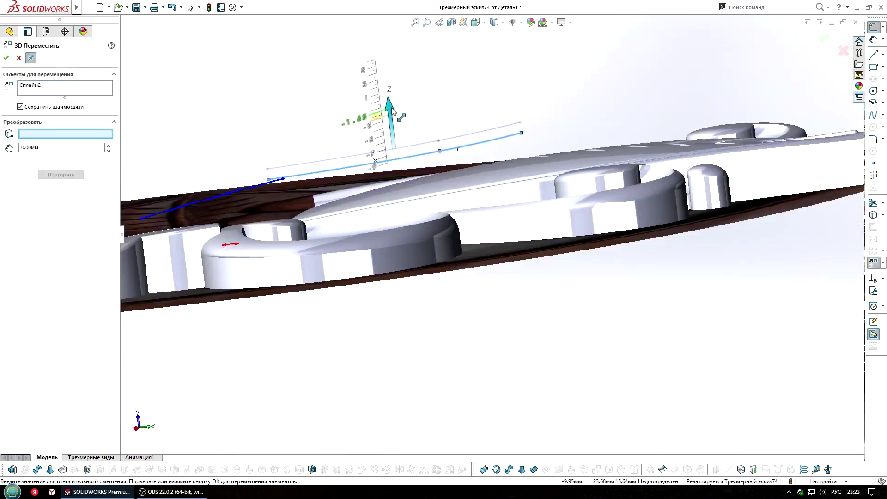
pyautogui.press('Return')
# Step: Move the two selected curve endpoints to a new height
pyautogui.moveTo(430, 182); pyautogui.dragTo(461, 214, button='middle')
pyautogui.click(237, 186)
pyautogui.keyDown('ctrl'); pyautogui.click(462, 214); pyautogui.keyUp('ctrl')
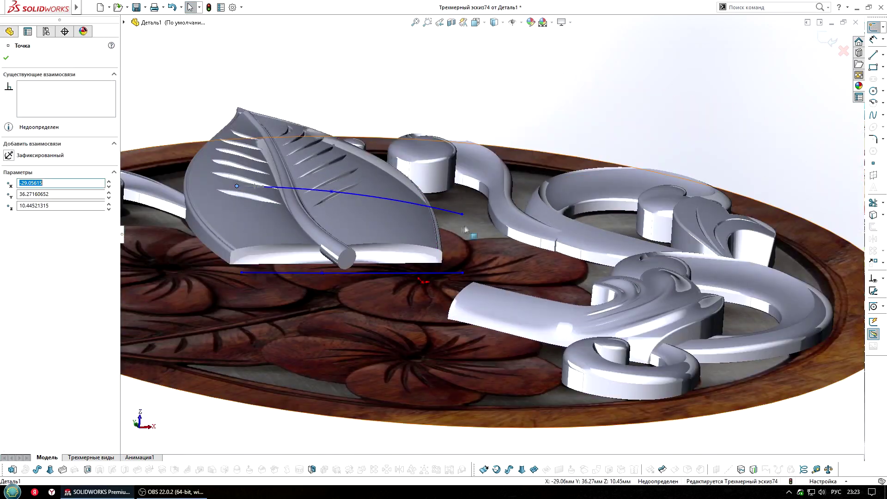
pyautogui.click(365, 176)
pyautogui.moveTo(365, 175)
pyautogui.mouseDown(button='middle')
pyautogui.moveTo(420, 162)
pyautogui.moveTo(330, 199)
pyautogui.moveTo(522, 174)
pyautogui.mouseUp(button='middle')
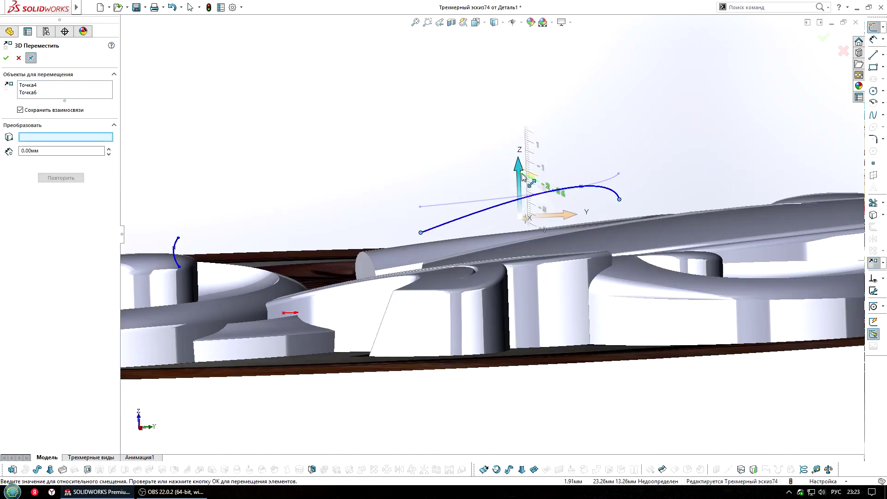
pyautogui.press('Return')
# Step: Lift the arc's middle point and reposition the lower curve's two endpoints
pyautogui.moveTo(376, 251)
pyautogui.mouseDown(button='middle')
pyautogui.moveTo(367, 178)
pyautogui.moveTo(351, 217)
pyautogui.mouseUp(button='middle')
pyautogui.click(367, 178)
pyautogui.press('Return')
pyautogui.click(149, 251)
pyautogui.keyDown('ctrl'); pyautogui.click(628, 271); pyautogui.keyUp('ctrl')
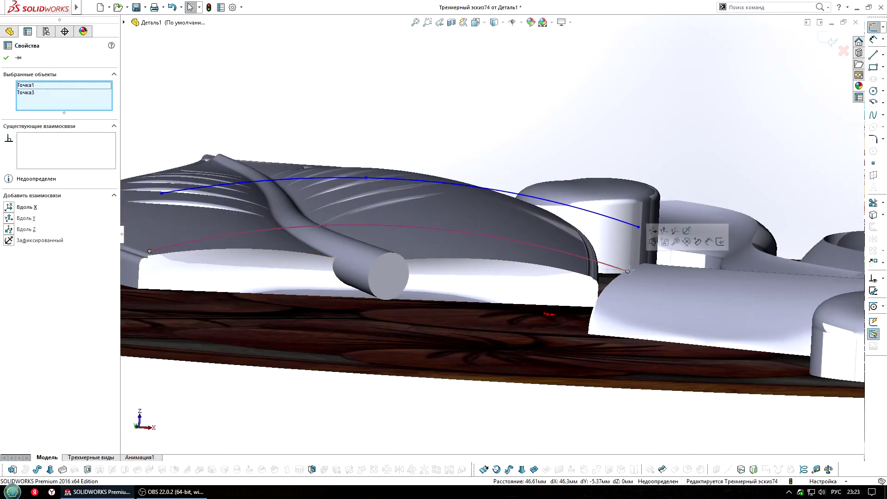
pyautogui.press('Return')
pyautogui.moveTo(393, 216)
pyautogui.mouseDown(button='middle')
pyautogui.moveTo(829, 41)
pyautogui.moveTo(852, 125)
pyautogui.mouseUp(button='middle')
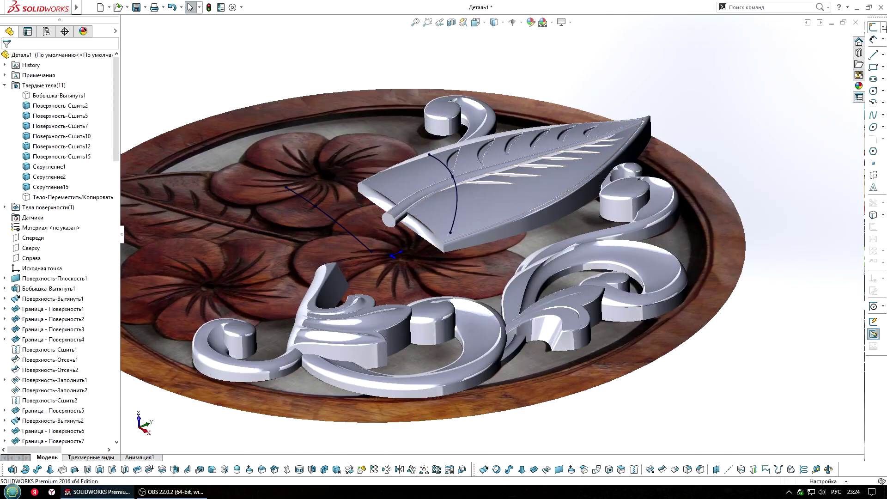
# Step: In a second 3D sketch, draw connecting curves between the line and arc ends
pyautogui.click(873, 115)
pyautogui.scroll(-3, 381, 194)
pyautogui.scroll(-1, 382, 194)
pyautogui.click(177, 180)
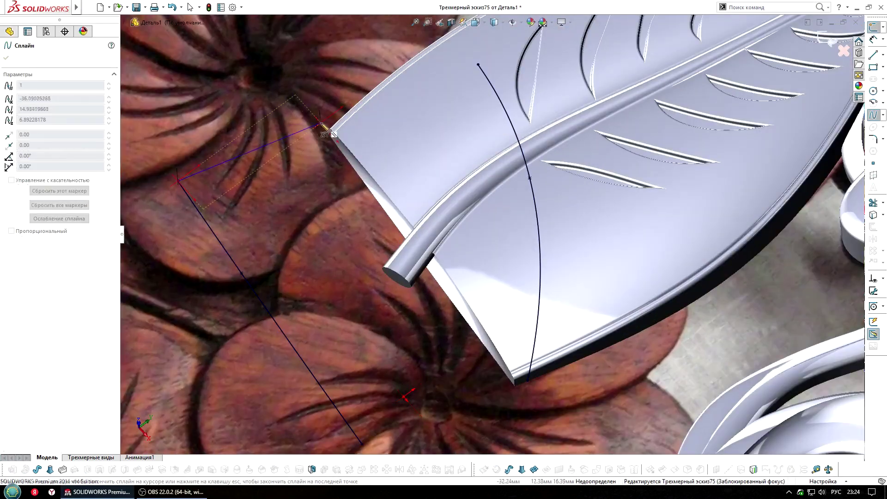
pyautogui.doubleClick(478, 65)
pyautogui.scroll(3, 462, 277)
pyautogui.click(369, 406)
pyautogui.scroll(-3, 369, 407)
pyautogui.click(427, 348)
pyautogui.doubleClick(520, 305)
pyautogui.scroll(2, 462, 277)
# Step: Adjust the connecting curve points and exit the 3D sketch
pyautogui.moveTo(462, 277); pyautogui.dragTo(395, 253, button='middle')
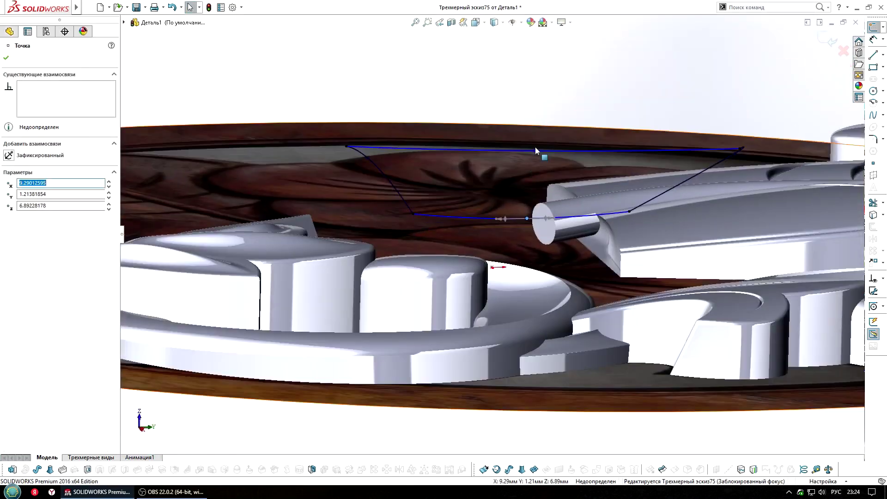
pyautogui.click(873, 261)
pyautogui.scroll(-3, 643, 208)
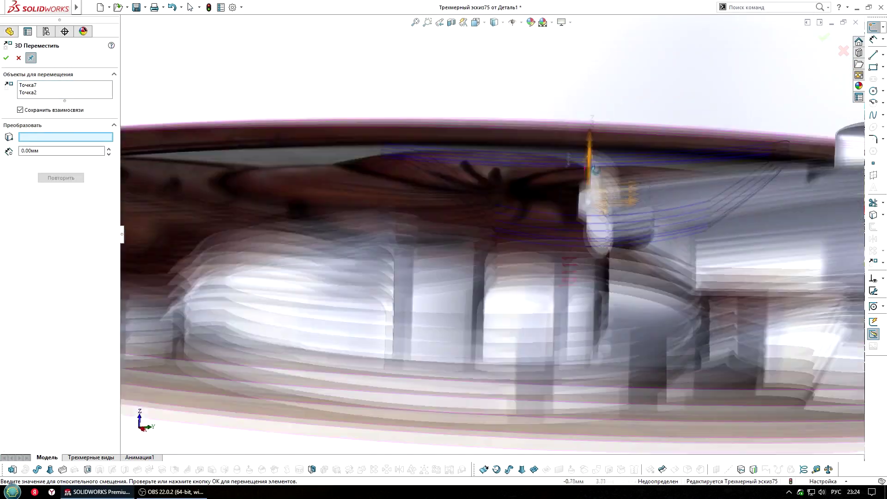
pyautogui.press('Escape')
pyautogui.moveTo(672, 176)
pyautogui.mouseDown(button='middle')
pyautogui.moveTo(557, 152)
pyautogui.moveTo(661, 176)
pyautogui.moveTo(629, 253)
pyautogui.mouseUp(button='middle')
pyautogui.click(827, 41)
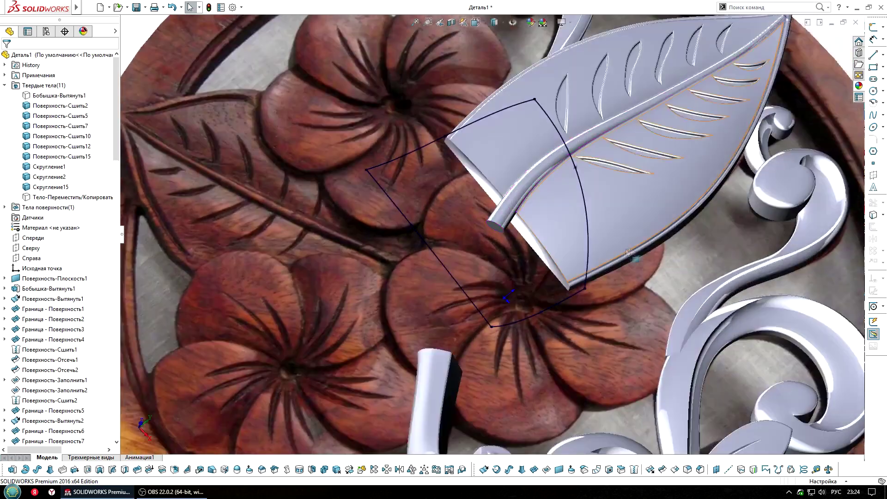
# Step: Create boundary surface Граница - Поверхность38 from two curves in each direction
pyautogui.click(484, 318)
pyautogui.click(584, 270)
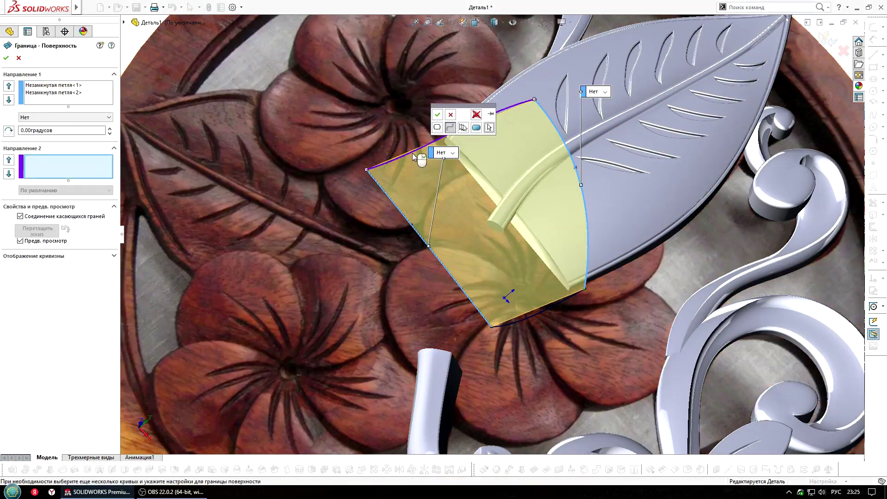
pyautogui.click(455, 132)
pyautogui.click(533, 315)
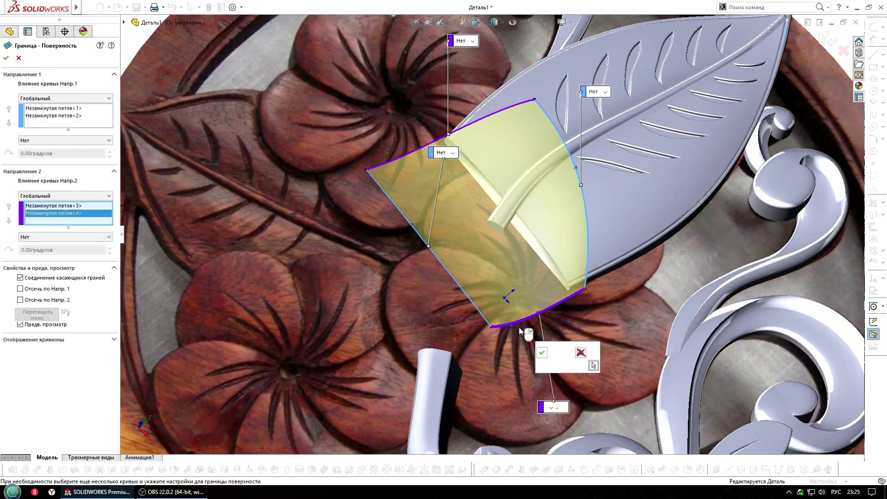
pyautogui.click(823, 38)
pyautogui.moveTo(658, 216); pyautogui.dragTo(578, 208, button='middle')
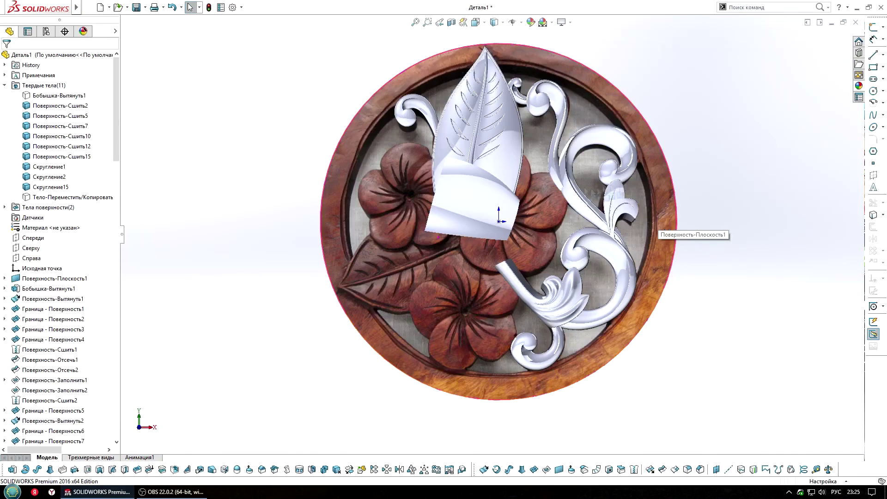
pyautogui.scroll(3, 503, 222)
pyautogui.click(500, 217)
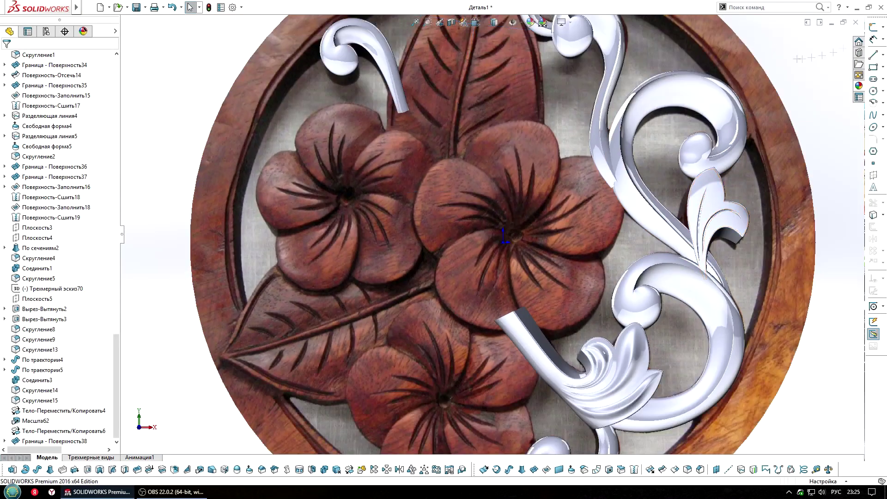
pyautogui.moveTo(115, 345); pyautogui.dragTo(115, 74)
# Step: On the front plane, trace a petal spline and close it with a line
pyautogui.click(33, 238)
pyautogui.click(51, 226)
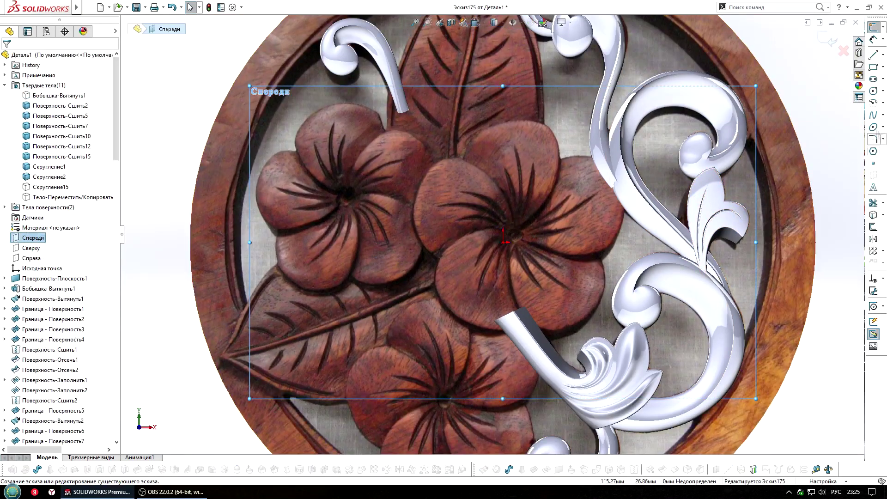
pyautogui.scroll(2, 516, 238)
pyautogui.click(491, 247)
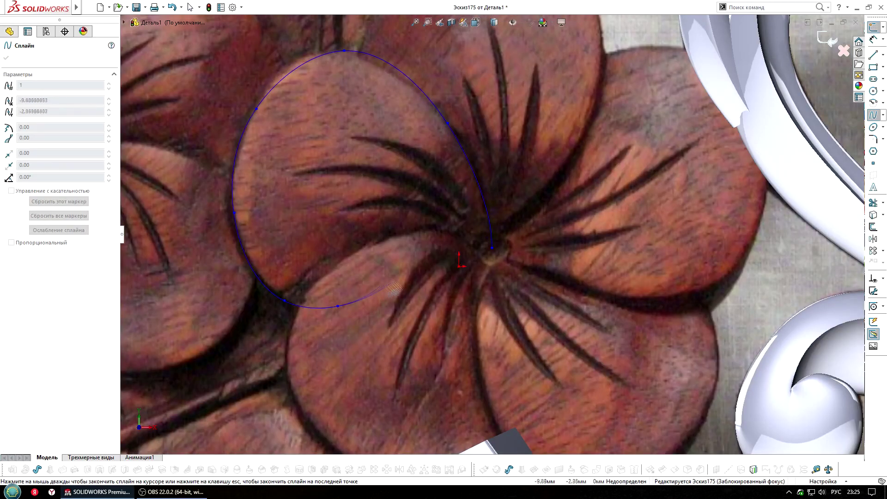
pyautogui.doubleClick(482, 266)
pyautogui.press('l')
pyautogui.click(482, 266)
pyautogui.click(491, 248)
pyautogui.press('Escape')
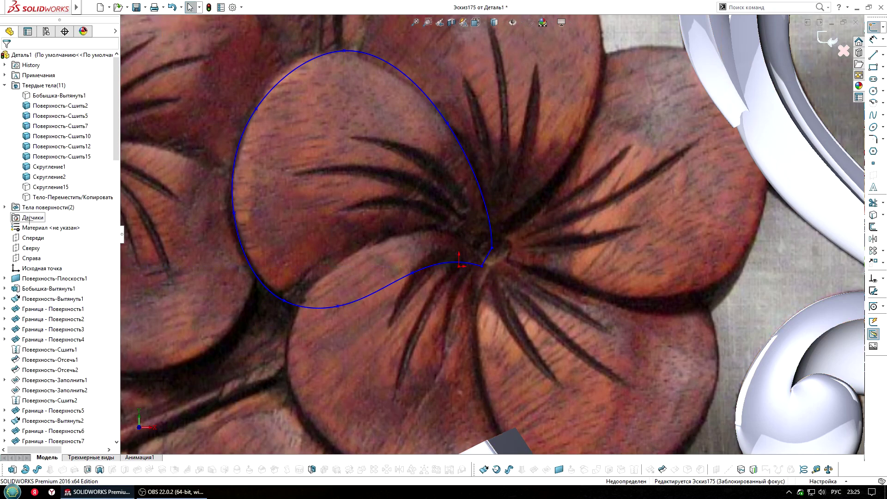
# Step: Hide the boundary surface and adjust points on the petal outline
pyautogui.click(27, 227)
pyautogui.click(35, 217)
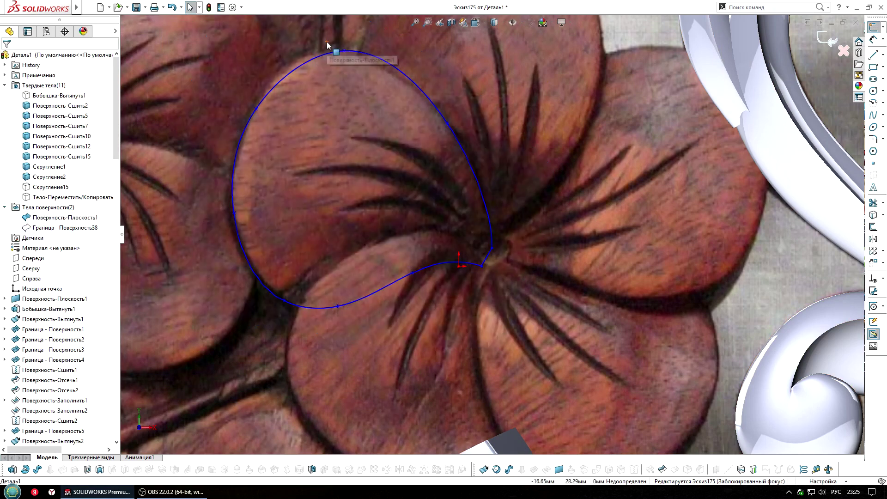
pyautogui.scroll(3, 288, 127)
pyautogui.scroll(2, 287, 127)
pyautogui.click(288, 127)
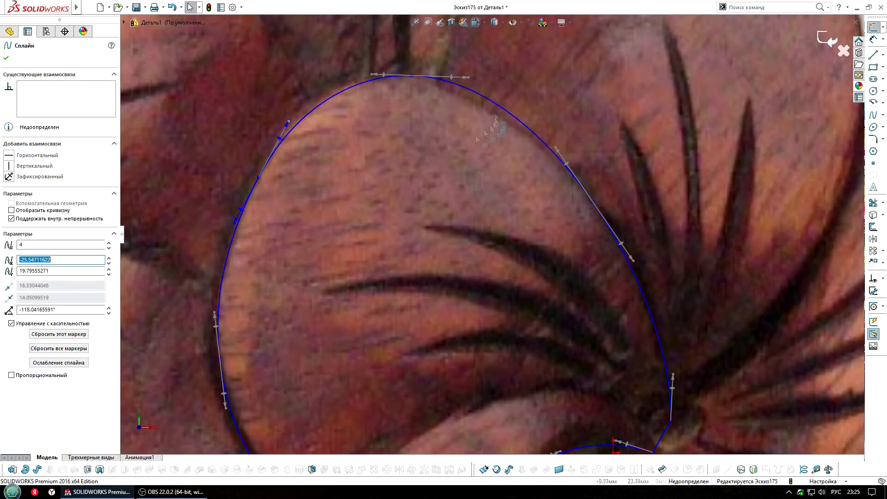
pyautogui.scroll(2, 547, 324)
pyautogui.scroll(-3, 529, 305)
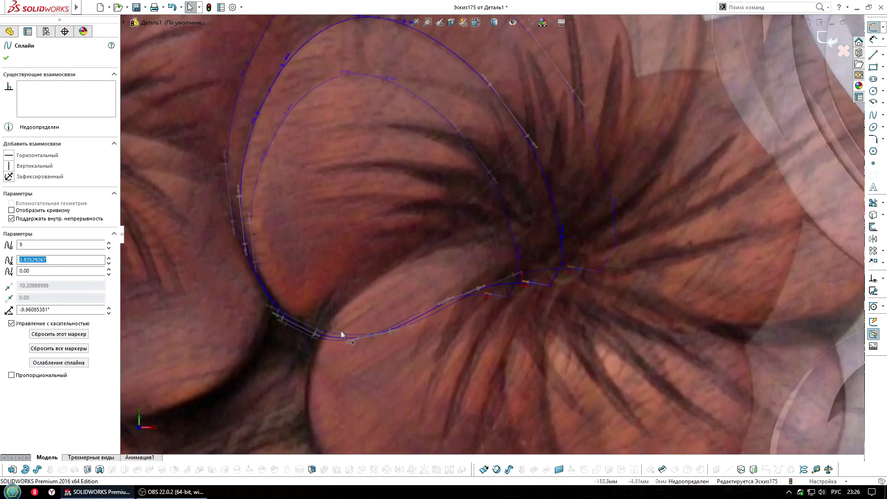
pyautogui.click(317, 317)
pyautogui.scroll(-2, 361, 317)
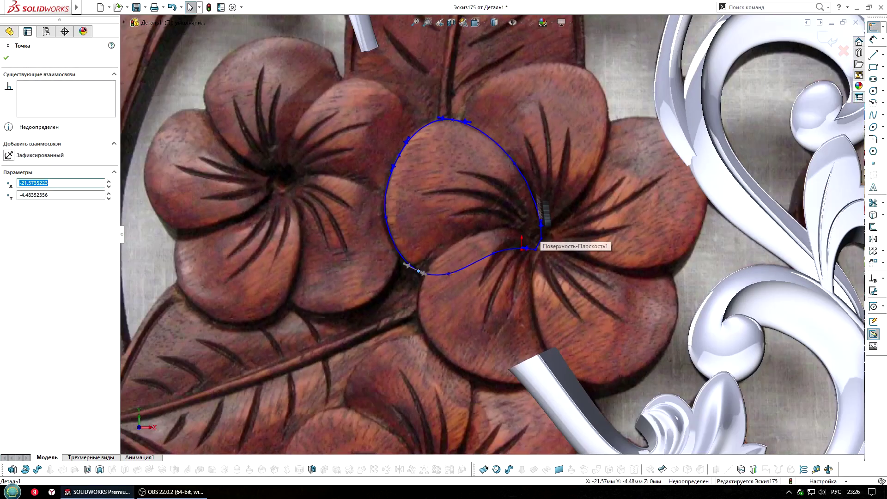
# Step: Exit the sketch, show the boundary surface, and select Эскиз175
pyautogui.click(831, 42)
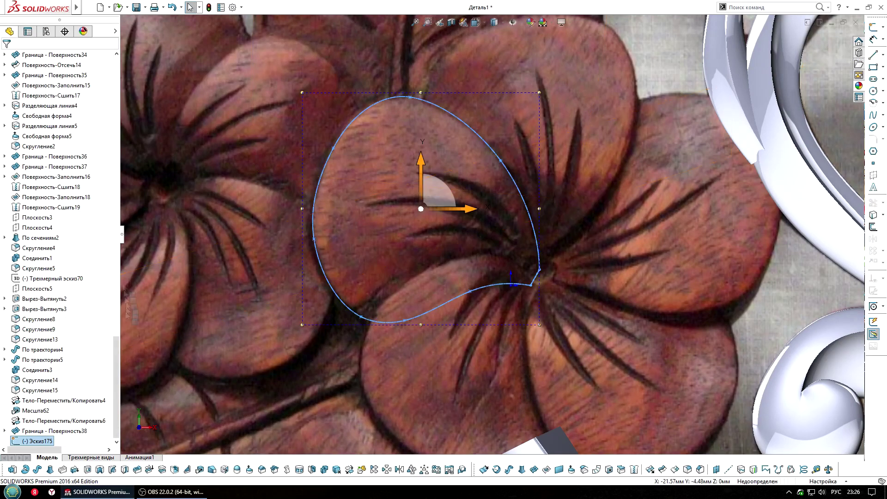
pyautogui.click(64, 176)
pyautogui.moveTo(116, 157); pyautogui.dragTo(117, 425)
pyautogui.click(42, 441)
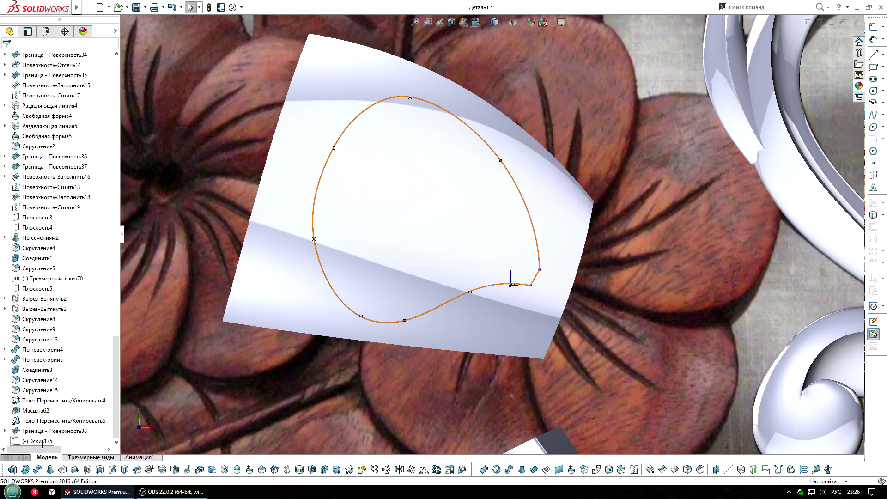
# Step: Extrude the petal outline up to surface Граница - Поверхность38
pyautogui.click(12, 470)
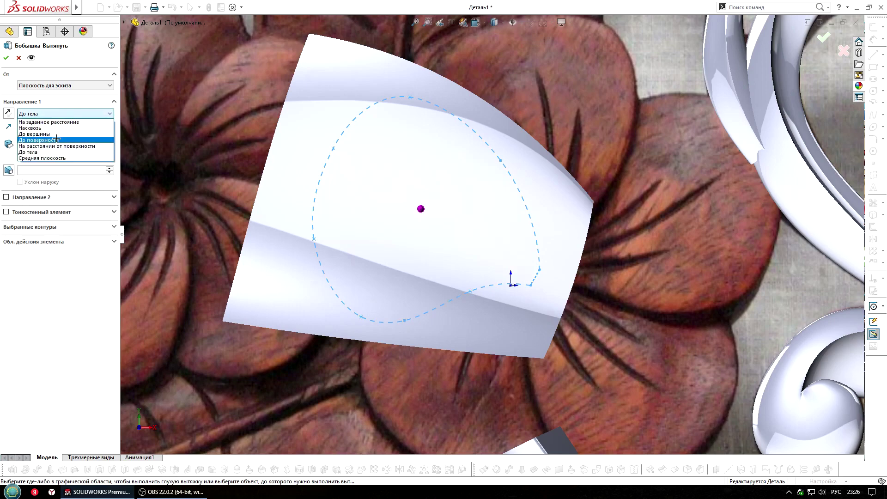
pyautogui.click(46, 140)
pyautogui.click(392, 217)
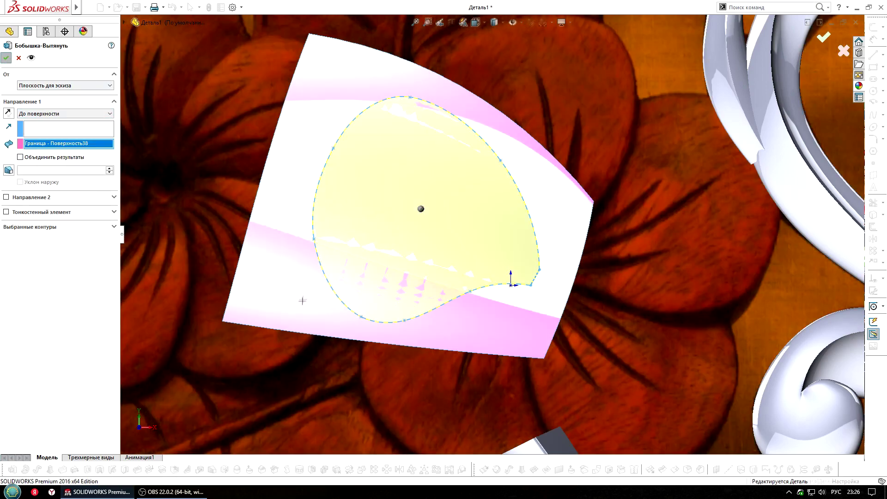
pyautogui.press('Return')
# Step: Fillet the petal's top edge with a 0.8mm radius
pyautogui.moveTo(511, 277)
pyautogui.mouseDown(button='middle')
pyautogui.moveTo(559, 119)
pyautogui.moveTo(543, 257)
pyautogui.mouseUp(button='middle')
pyautogui.click(616, 279)
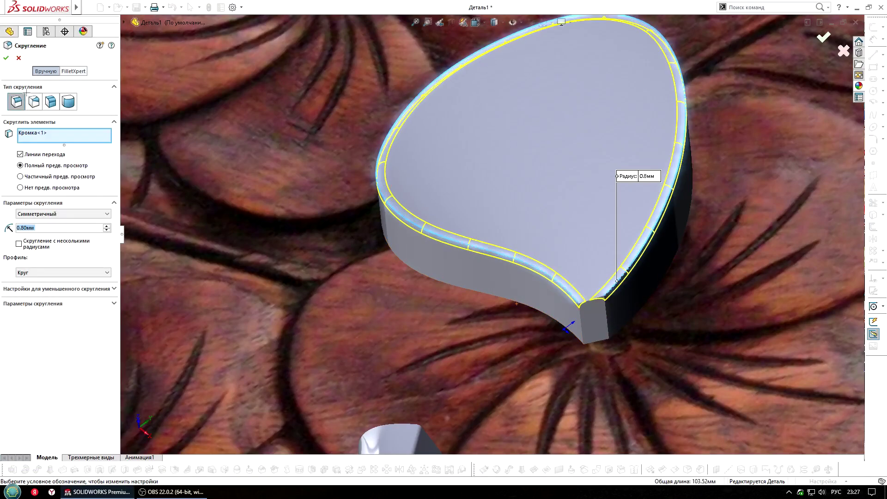
pyautogui.press('Return')
pyautogui.moveTo(508, 231); pyautogui.dragTo(461, 208, button='middle')
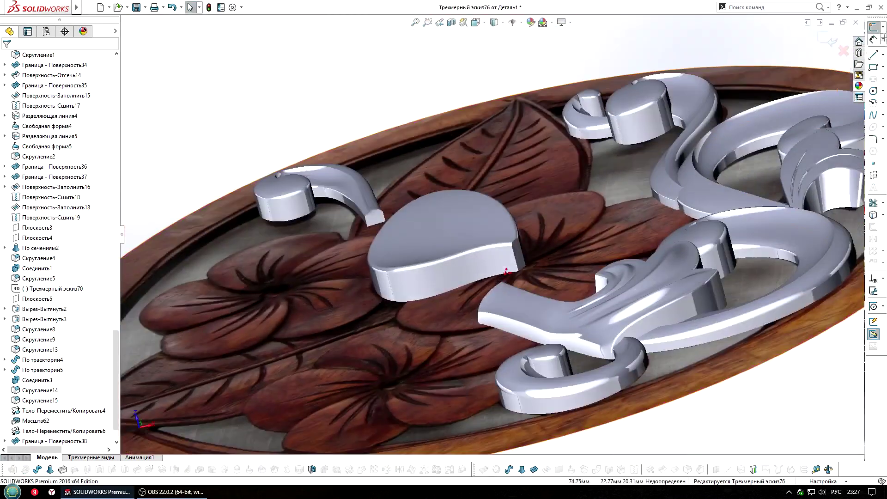
# Step: Draw a 3D sketch line at the petal's inner corner and create axis Ось1
pyautogui.click(873, 54)
pyautogui.click(421, 196)
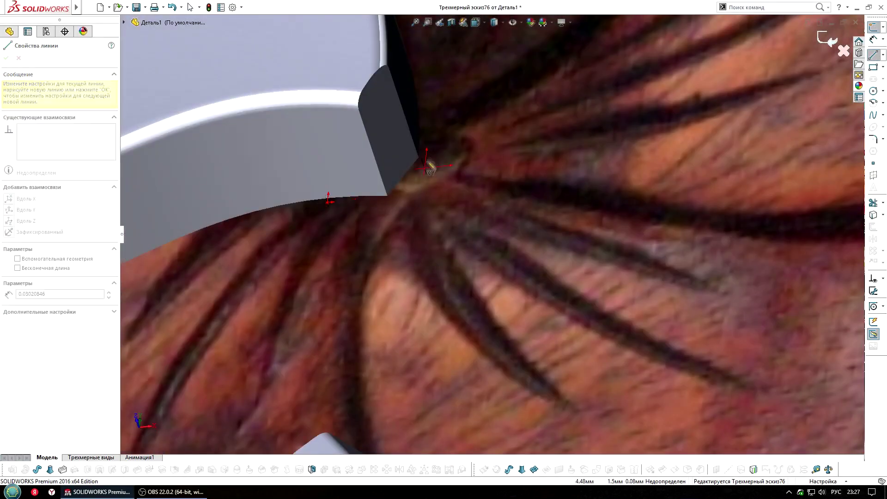
pyautogui.scroll(5, 422, 196)
pyautogui.moveTo(422, 196); pyautogui.dragTo(442, 124, button='middle')
pyautogui.press('Escape')
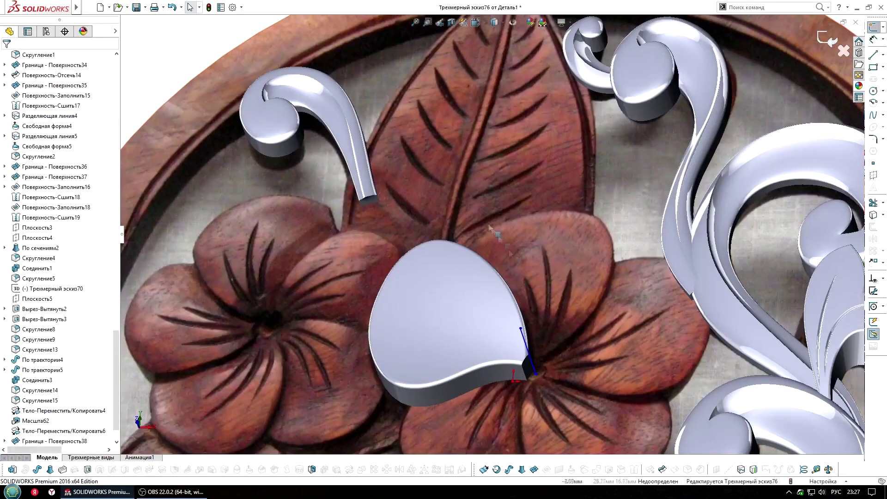
pyautogui.scroll(-8, 465, 250)
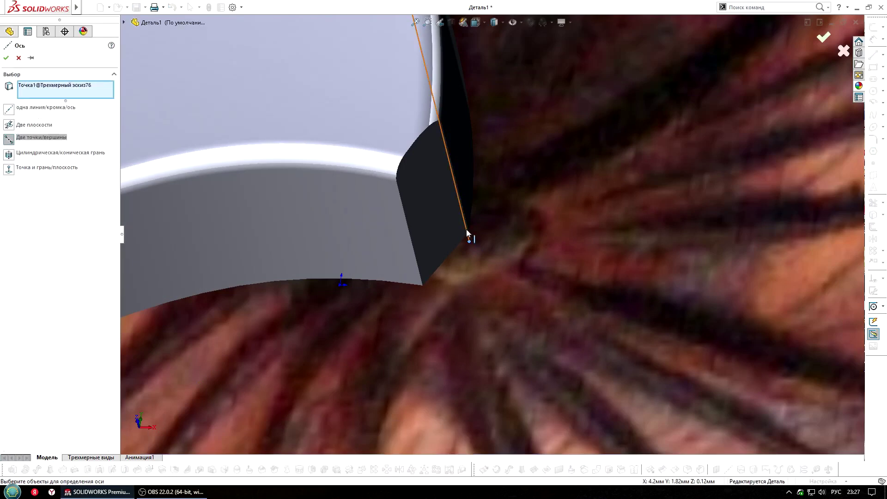
pyautogui.press('Return')
pyautogui.scroll(5, 466, 236)
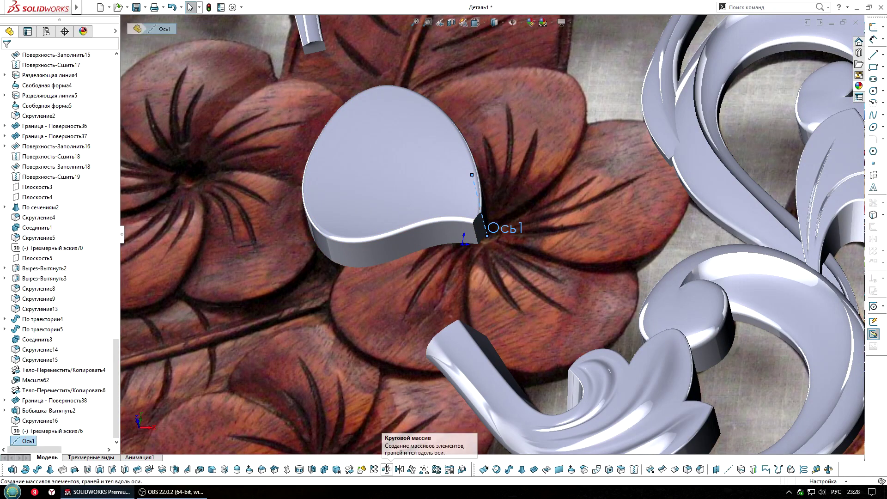
# Step: Circular-pattern the petal body 5 times over 360° around Ось1
pyautogui.click(386, 468)
pyautogui.click(362, 178)
pyautogui.scroll(5, 362, 179)
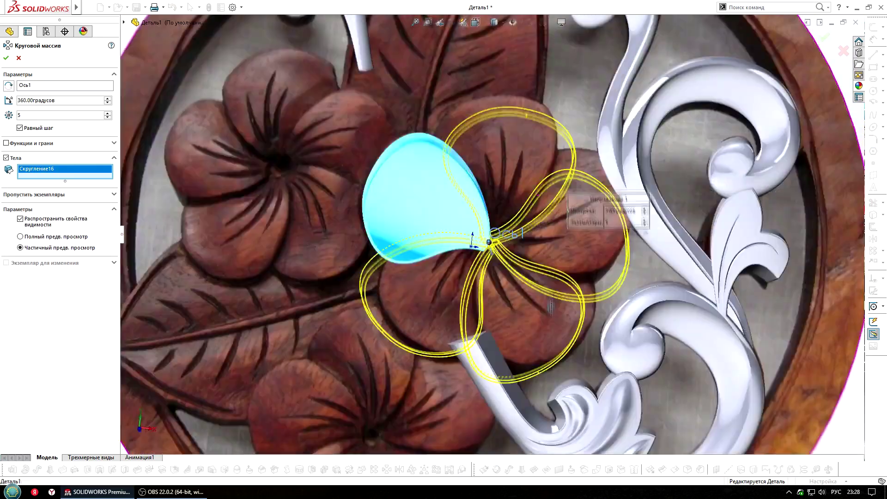
pyautogui.press('Return')
pyautogui.scroll(3, 401, 217)
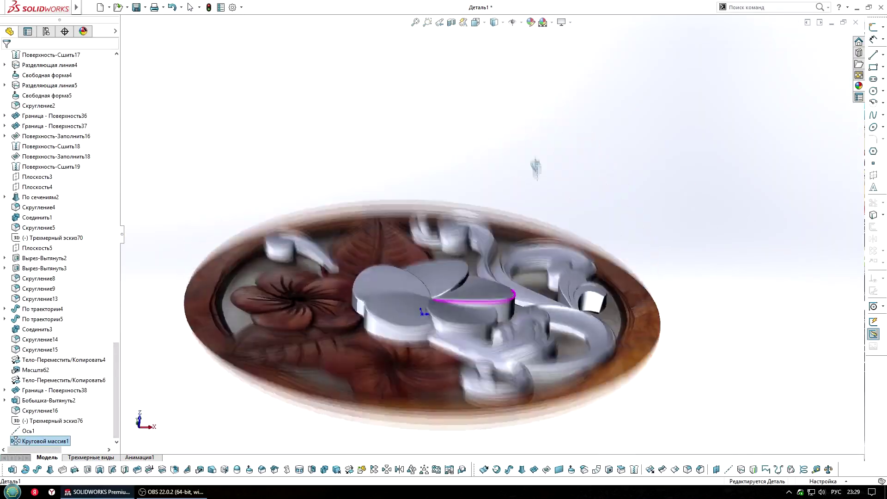
# Step: Edit sketch Эскиз175 under Бобышка-Вытянуть2
pyautogui.moveTo(531, 173); pyautogui.dragTo(528, 277, button='middle')
pyautogui.scroll(-4, 480, 288)
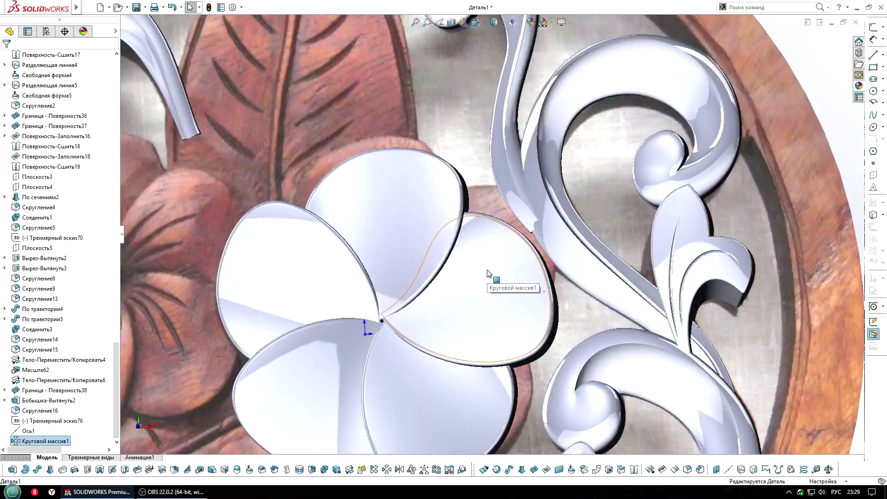
pyautogui.click(5, 400)
pyautogui.click(39, 410)
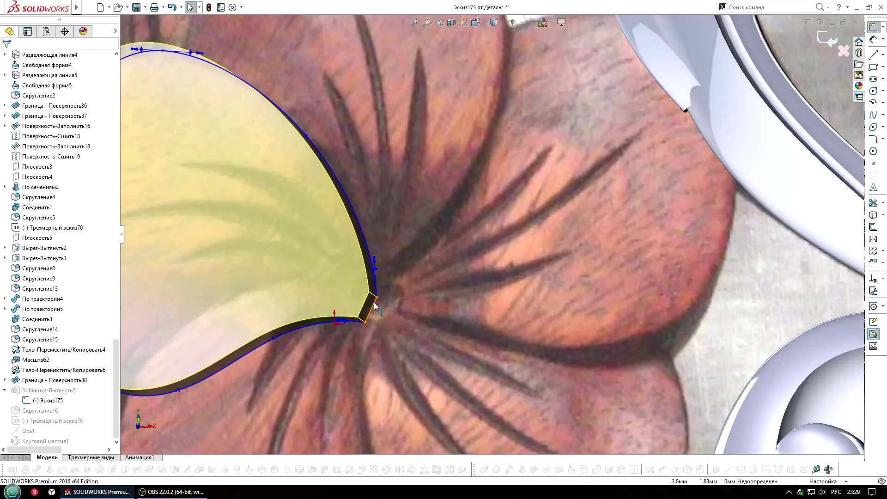
pyautogui.click(385, 310)
# Step: Drag the petal outline's top point to reshape it and rebuild the flower
pyautogui.click(374, 327)
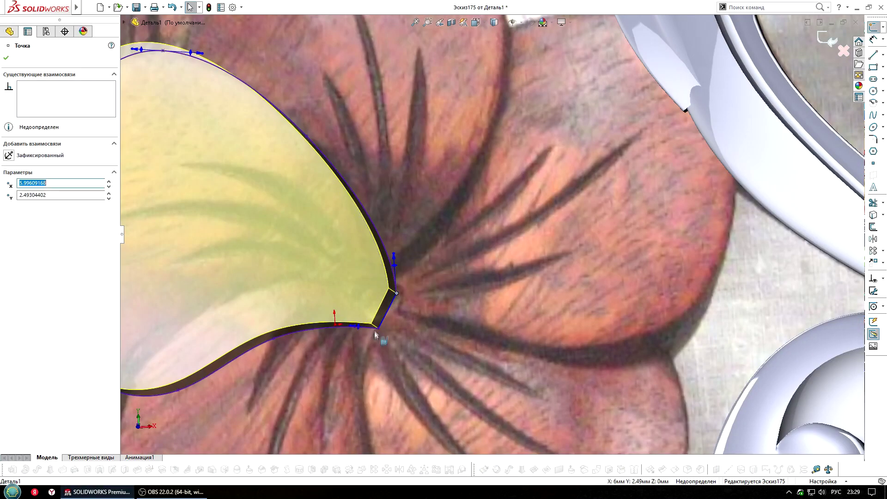
pyautogui.scroll(5, 396, 327)
pyautogui.scroll(-3, 305, 295)
pyautogui.click(446, 113)
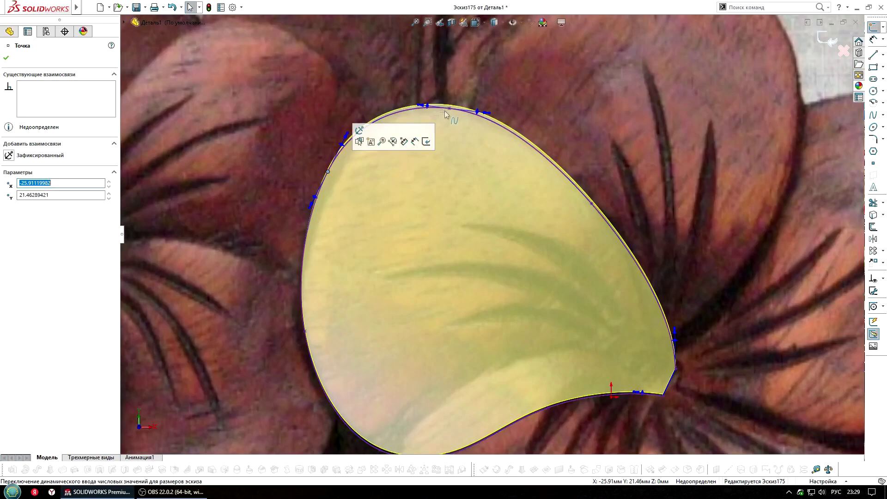
pyautogui.moveTo(446, 112); pyautogui.dragTo(439, 116)
pyautogui.scroll(3, 489, 226)
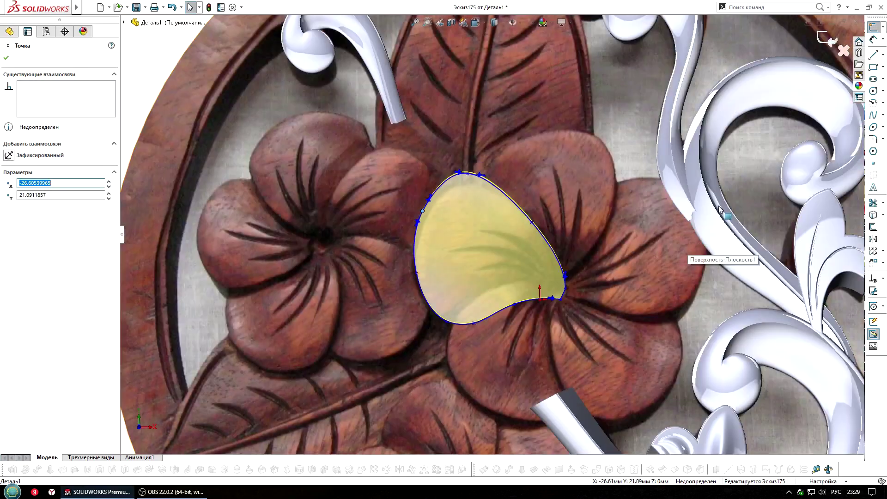
pyautogui.hotkey('ctrl', 'b')
pyautogui.moveTo(461, 268)
pyautogui.mouseDown(button='middle')
pyautogui.moveTo(513, 249)
pyautogui.moveTo(476, 78)
pyautogui.mouseUp(button='middle')
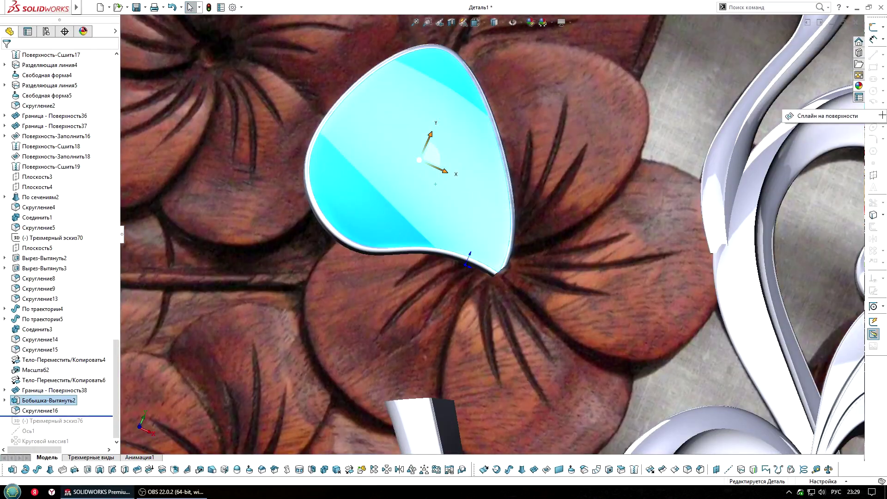
pyautogui.click(827, 115)
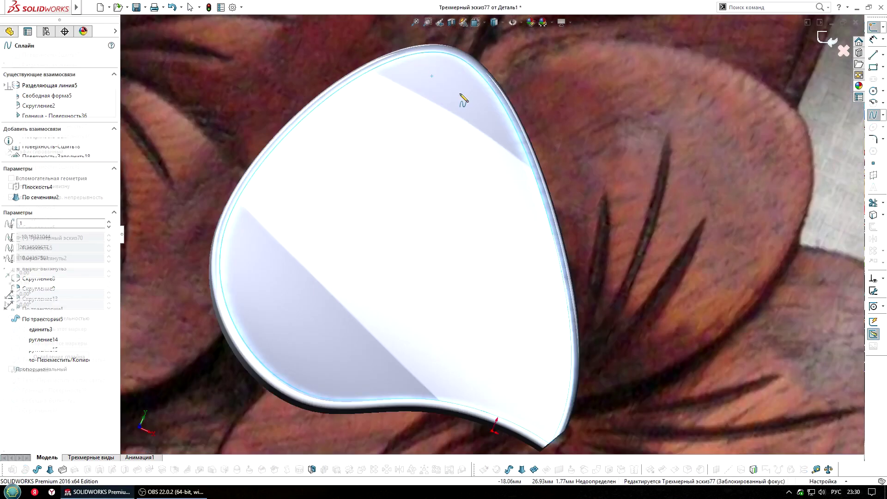
# Step: Draw two surface splines on the petal's top face, one toward the tip and one on the left
pyautogui.click(431, 75)
pyautogui.click(480, 116)
pyautogui.doubleClick(557, 413)
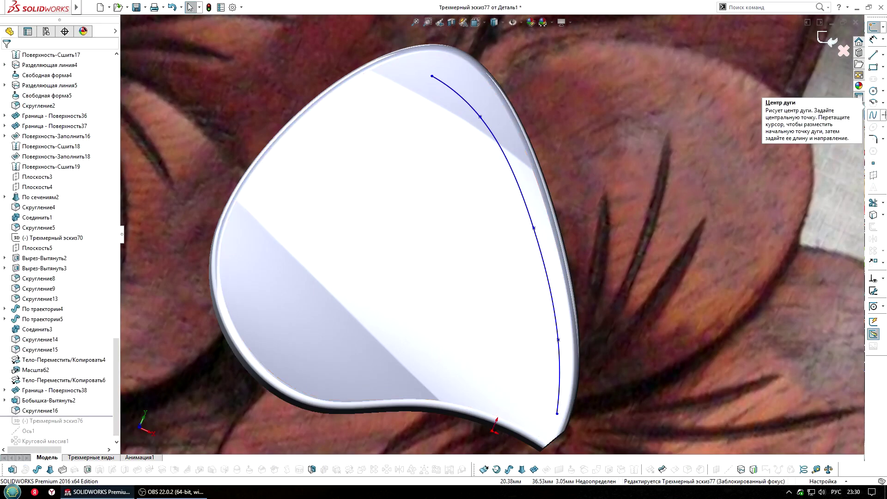
pyautogui.click(273, 207)
pyautogui.click(362, 256)
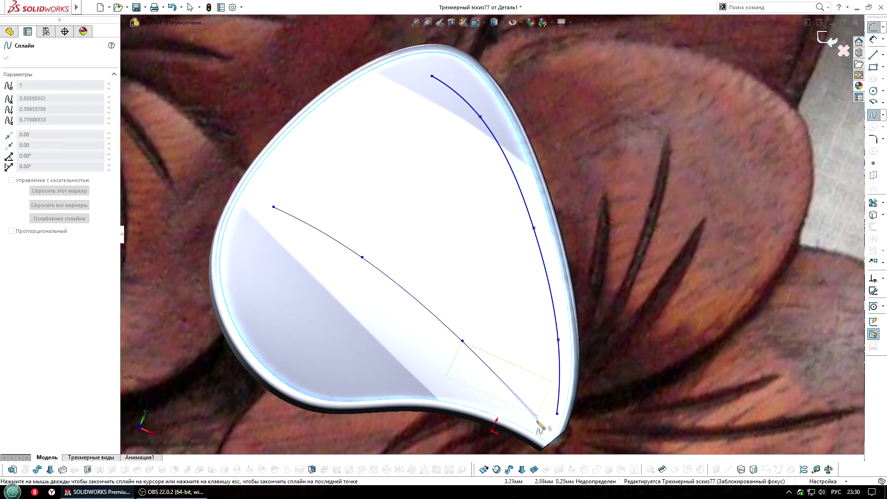
pyautogui.press('Escape')
# Step: Drag the endpoints of both splines to reposition them on the face
pyautogui.click(556, 404)
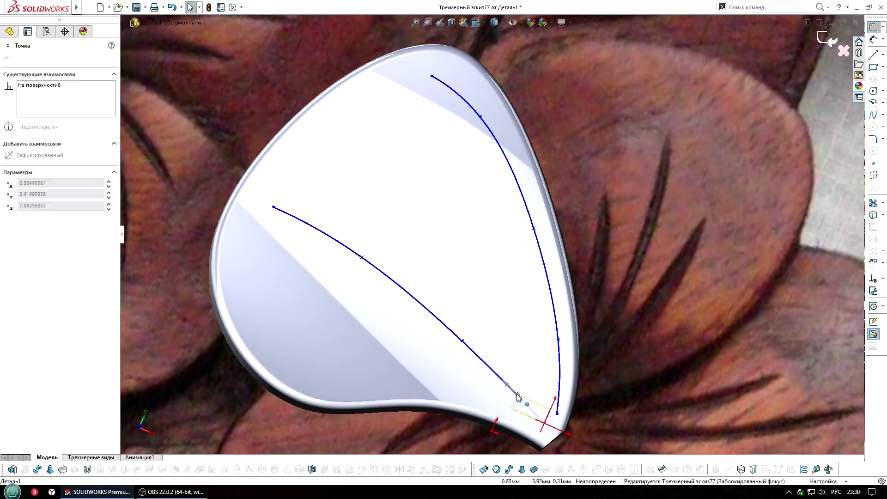
pyautogui.moveTo(557, 380); pyautogui.dragTo(561, 375)
pyautogui.moveTo(431, 76); pyautogui.dragTo(436, 64)
pyautogui.moveTo(273, 206); pyautogui.dragTo(261, 236)
pyautogui.moveTo(459, 341); pyautogui.dragTo(460, 345)
# Step: Add two joining splines between the curve ends to close the outline on the petal face
pyautogui.click(882, 115)
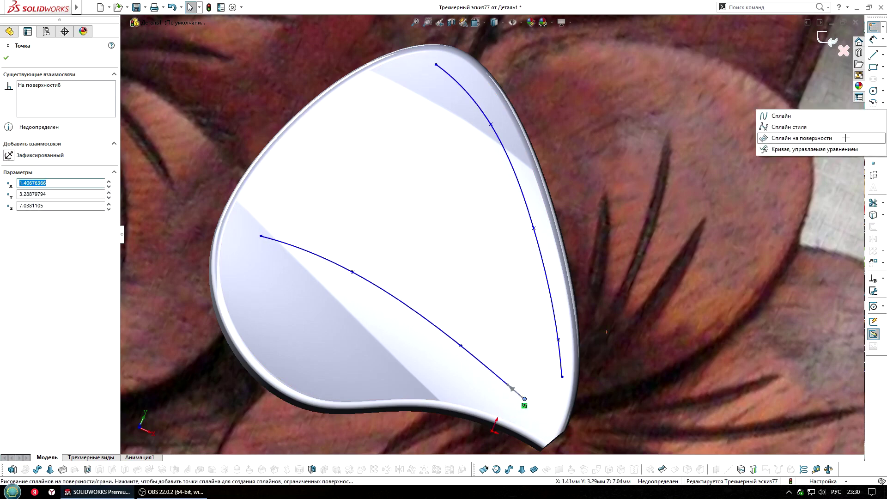
pyautogui.click(776, 113)
pyautogui.scroll(-4, 573, 437)
pyautogui.click(471, 356)
pyautogui.doubleClick(550, 310)
pyautogui.click(883, 115)
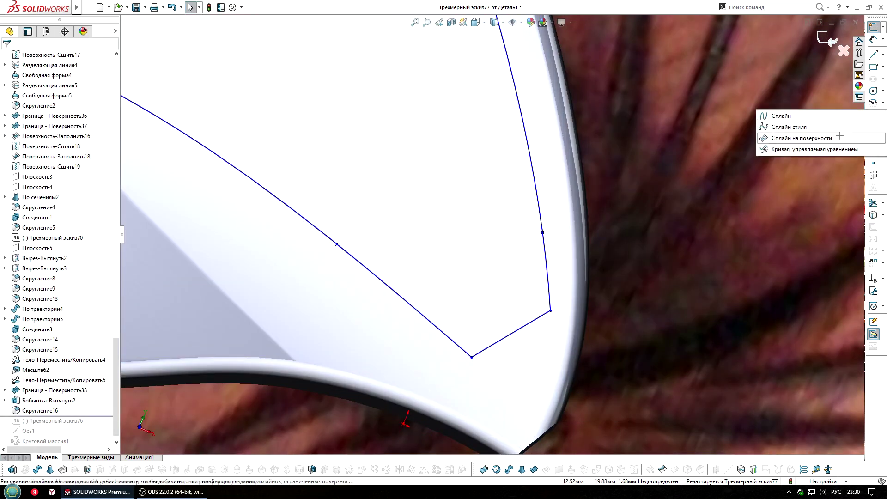
pyautogui.click(776, 113)
pyautogui.scroll(3, 382, 250)
pyautogui.scroll(2, 381, 249)
pyautogui.click(381, 250)
pyautogui.doubleClick(506, 126)
pyautogui.press('Escape')
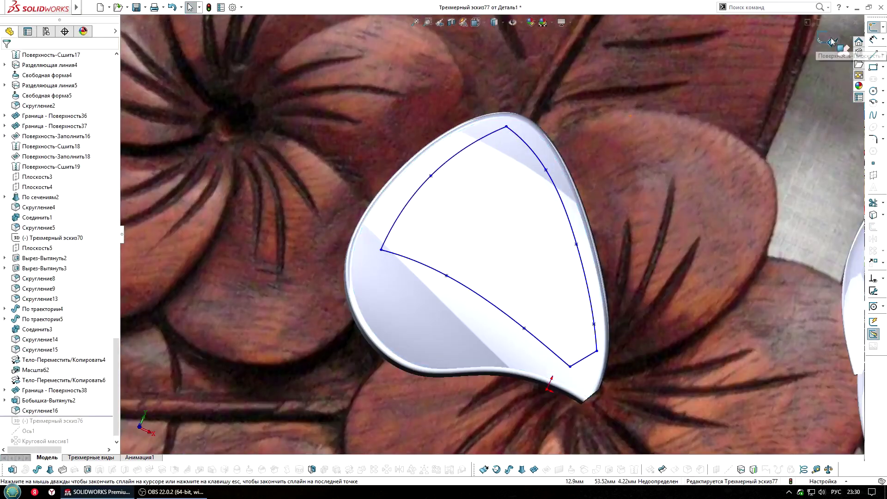
# Step: Split the petal's top face along the closed outline and begin a Freeform edit on it
pyautogui.click(741, 468)
pyautogui.click(504, 263)
pyautogui.click(6, 58)
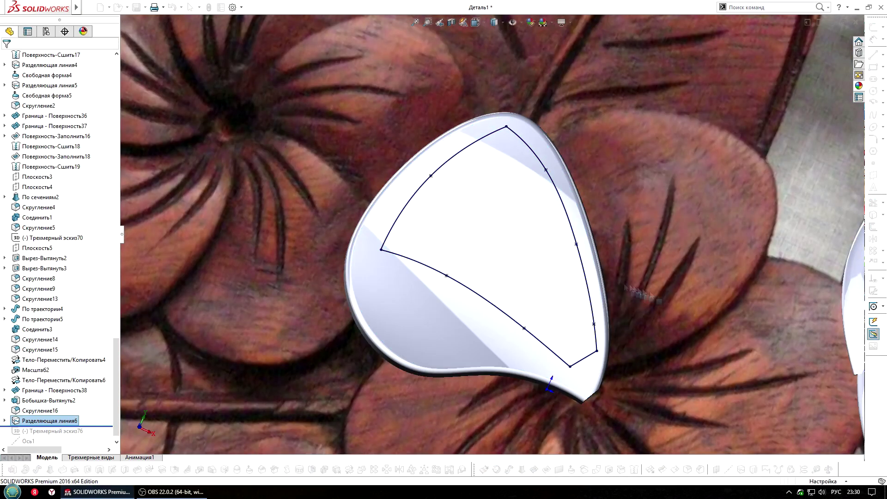
pyautogui.click(249, 469)
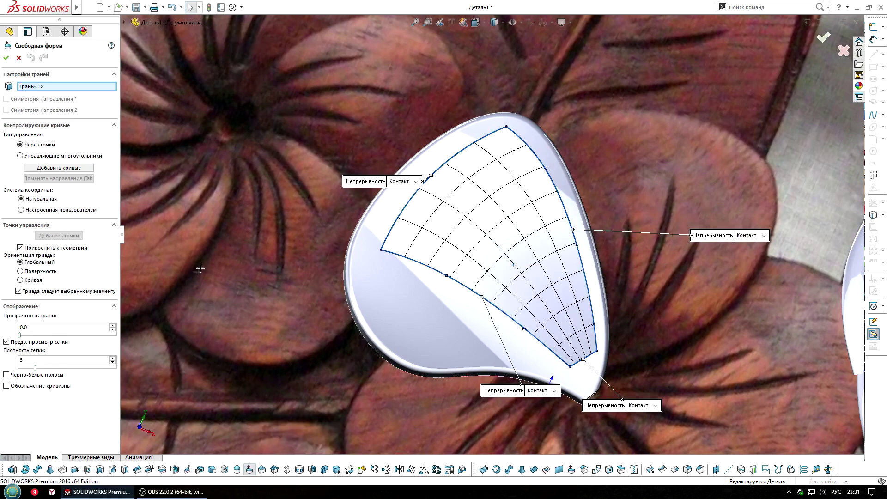
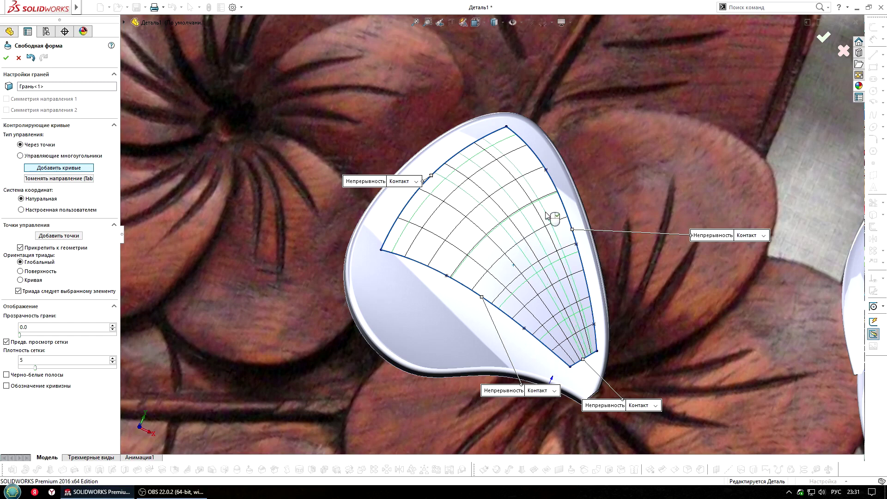
# Step: Drag a control point on the petal face to reshape its freeform surface
pyautogui.moveTo(493, 281); pyautogui.dragTo(408, 182, button='middle')
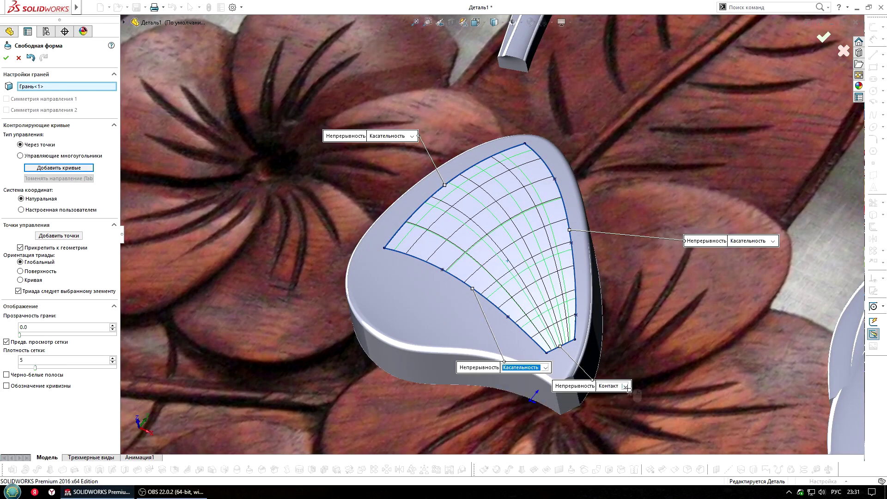
pyautogui.scroll(-5, 490, 238)
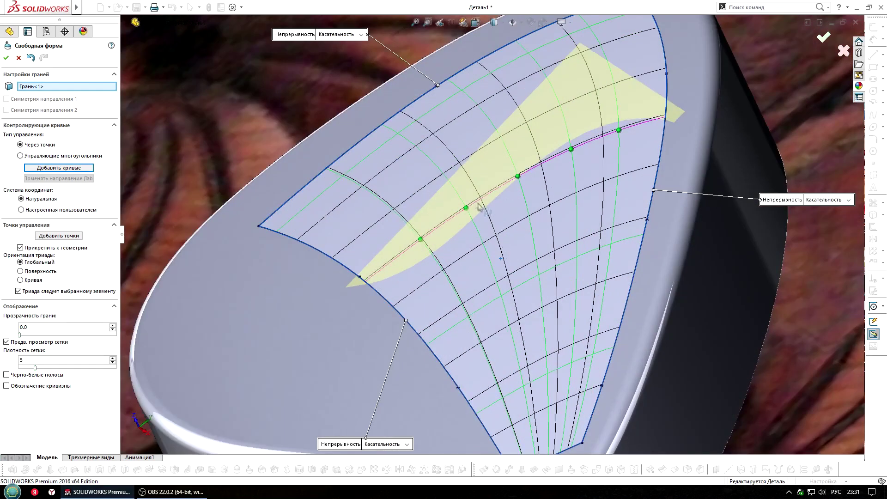
pyautogui.click(421, 239)
pyautogui.moveTo(432, 230); pyautogui.dragTo(531, 171)
pyautogui.moveTo(531, 171); pyautogui.dragTo(501, 182, button='middle')
pyautogui.moveTo(503, 185); pyautogui.dragTo(508, 186)
# Step: Add three control curves across the petal face: middle, top edge and lower area
pyautogui.click(522, 274)
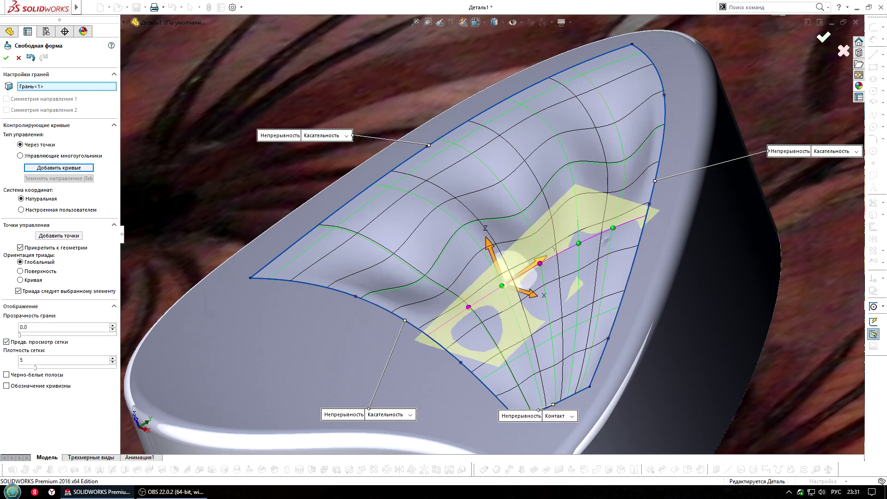
pyautogui.click(454, 144)
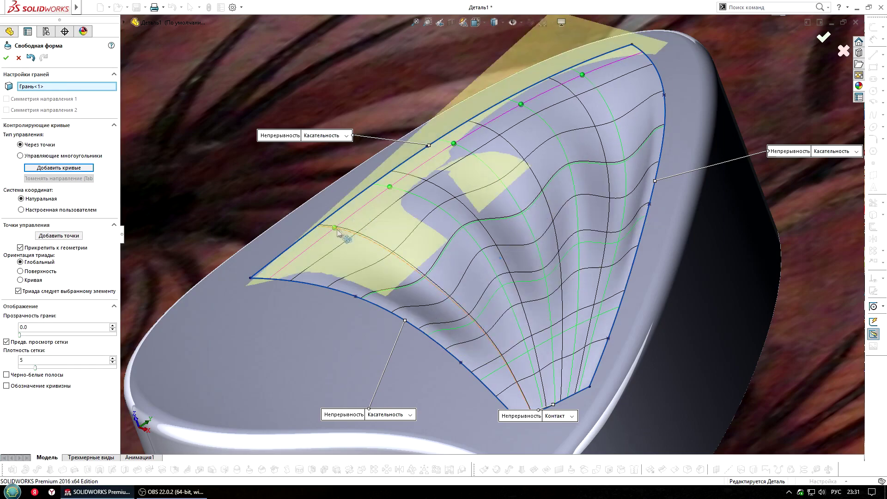
pyautogui.moveTo(462, 194); pyautogui.dragTo(504, 291, button='middle')
pyautogui.click(504, 291)
pyautogui.scroll(3, 504, 291)
# Step: Lift points on the new control curves to bulge the petal into grooves
pyautogui.click(502, 260)
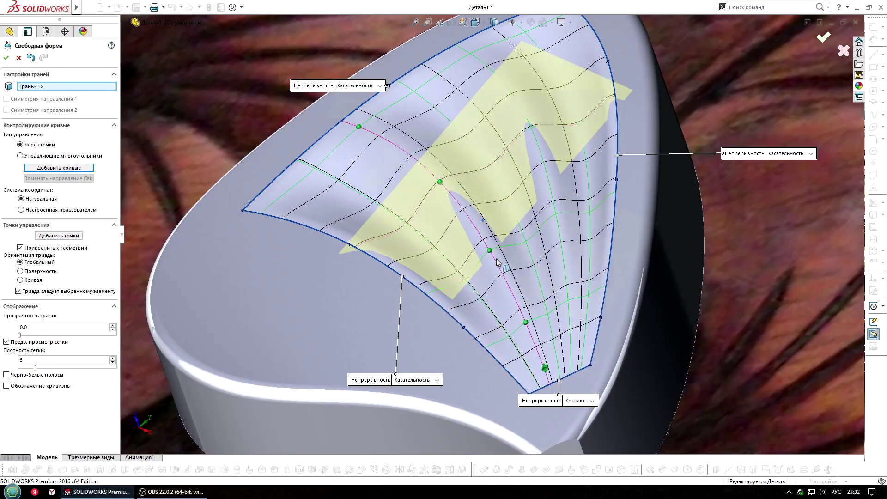
pyautogui.click(497, 262)
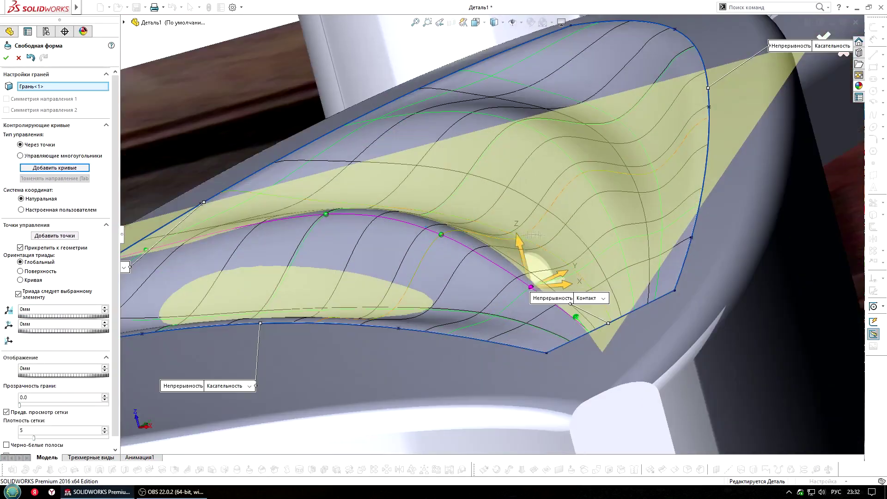
pyautogui.moveTo(541, 240); pyautogui.dragTo(521, 228)
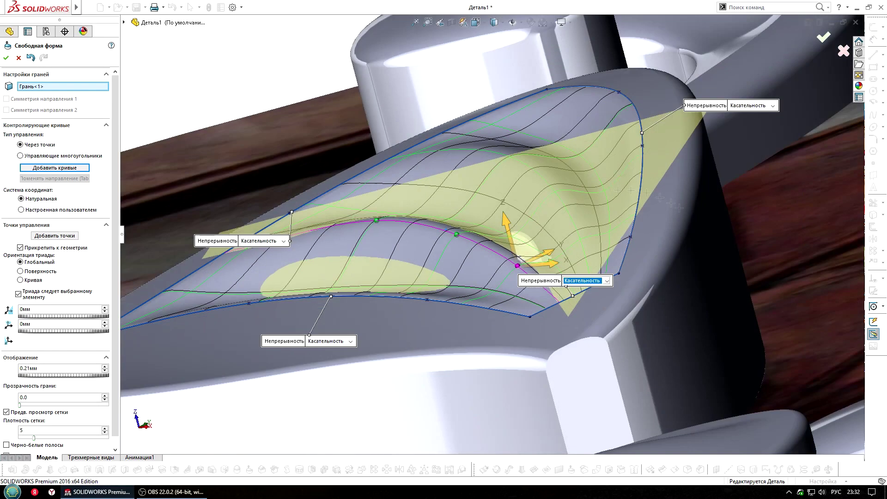
pyautogui.click(586, 192)
pyautogui.moveTo(595, 176); pyautogui.dragTo(577, 141)
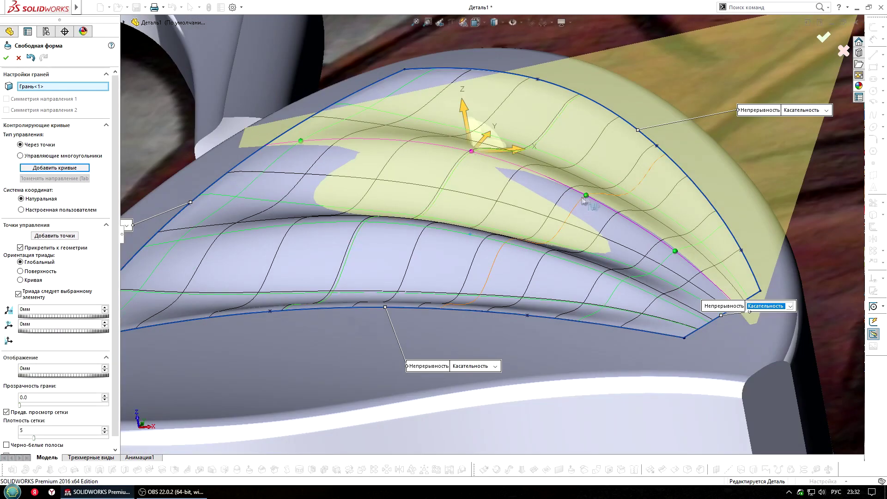
pyautogui.click(470, 148)
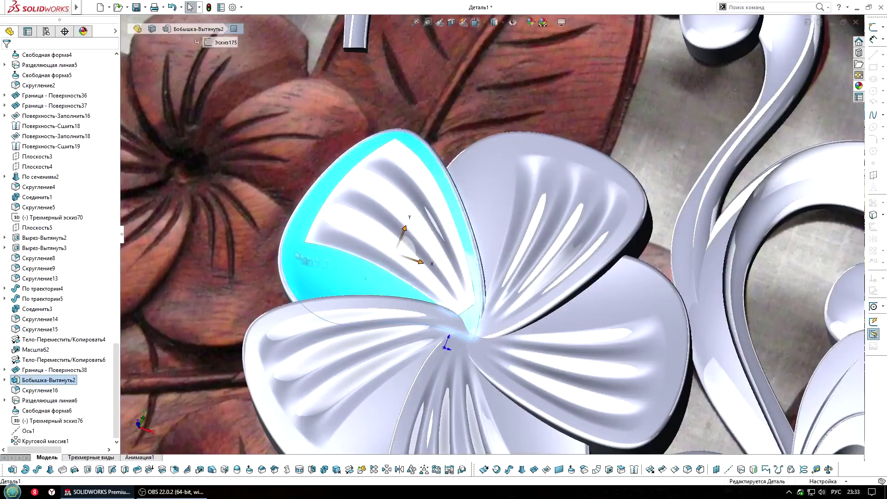
# Step: Adjust the spline points and tangents of the petal's split-line 3D sketch
pyautogui.press('Escape')
pyautogui.click(46, 399)
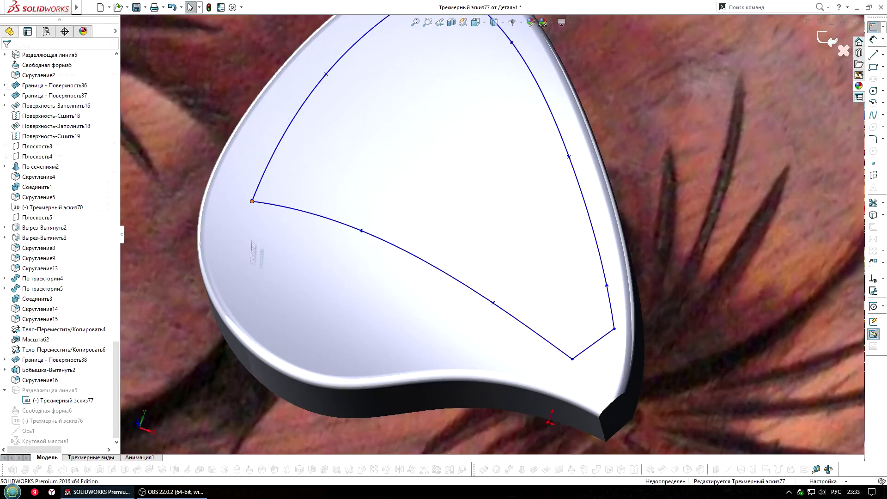
pyautogui.click(253, 295)
pyautogui.moveTo(361, 230); pyautogui.dragTo(353, 319)
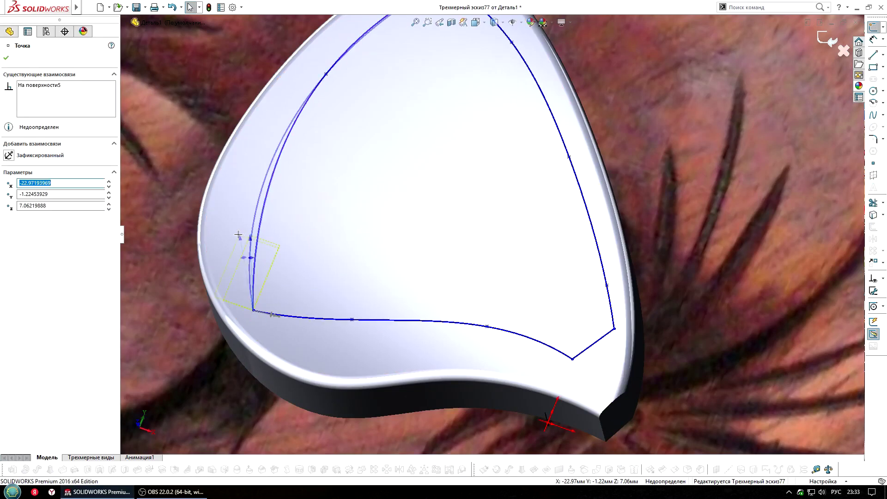
pyautogui.scroll(3, 342, 207)
pyautogui.click(351, 152)
pyautogui.click(326, 198)
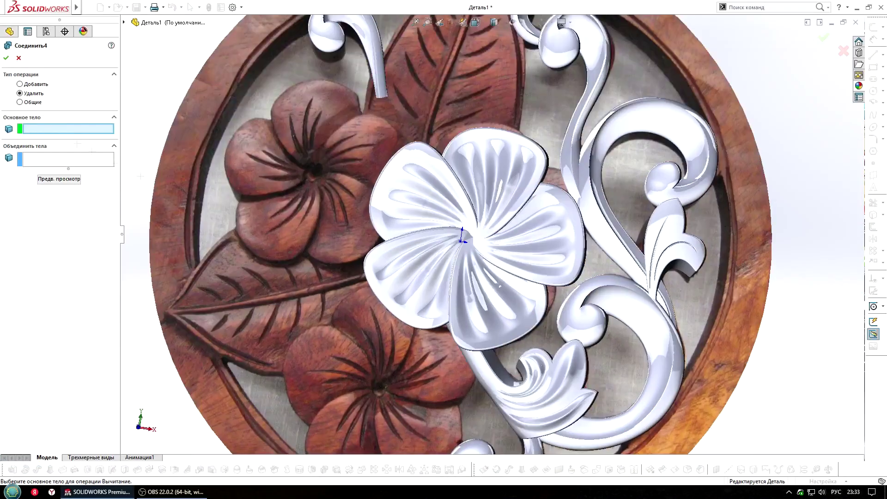
# Step: Combine the five petal bodies into a single flower body
pyautogui.click(403, 274)
pyautogui.click(493, 308)
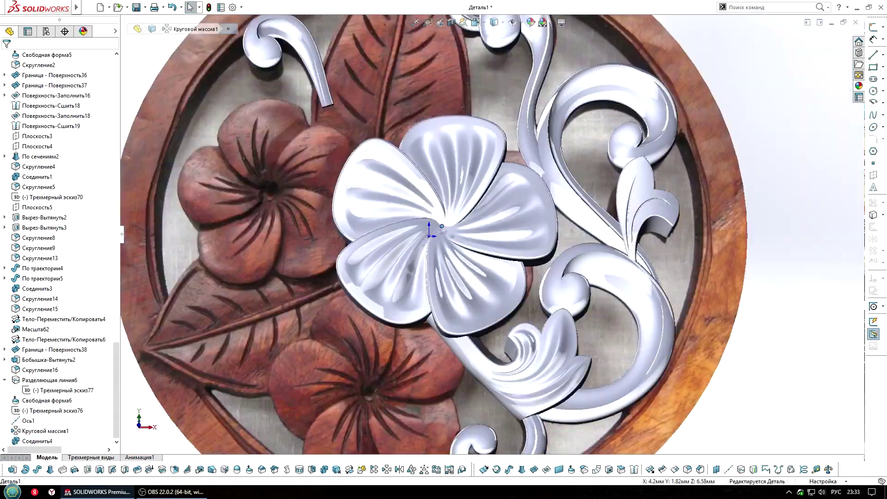
pyautogui.moveTo(116, 390); pyautogui.dragTo(116, 105)
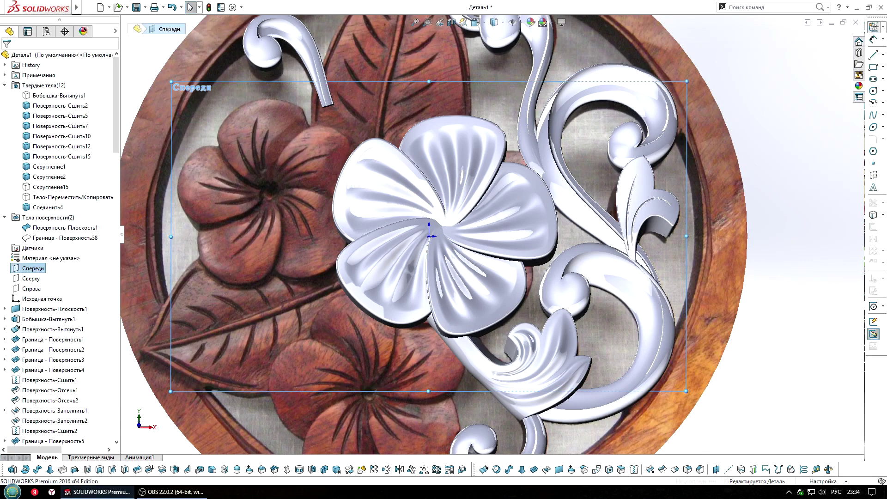
# Step: Sketch a vertical line down from the flower centre on the Front plane
pyautogui.press('l')
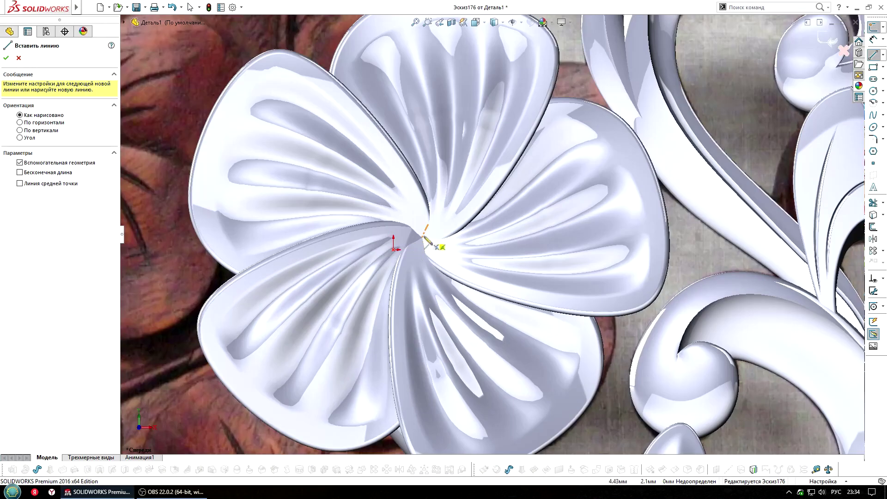
pyautogui.click(463, 236)
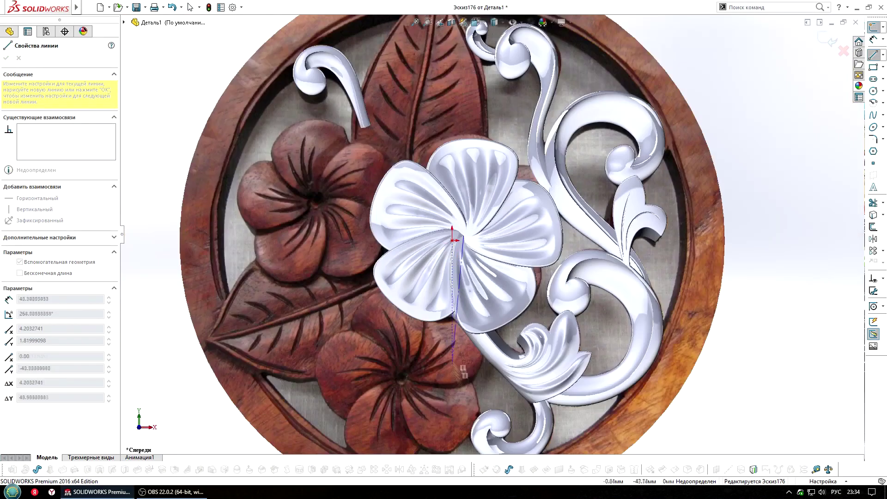
pyautogui.doubleClick(464, 387)
pyautogui.hotkey('ctrl', 'b')
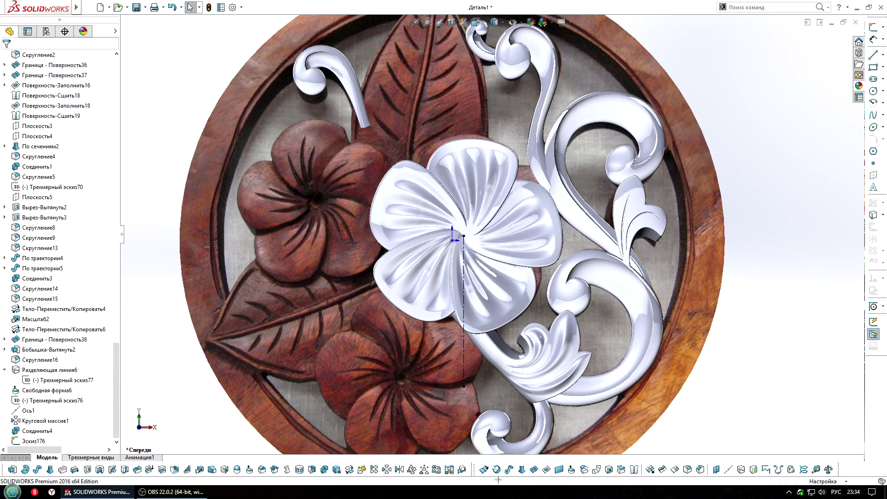
# Step: Create a reference plane through the line and centre point, then sketch on it
pyautogui.click(716, 469)
pyautogui.click(463, 368)
pyautogui.click(463, 236)
pyautogui.moveTo(463, 236); pyautogui.dragTo(453, 425, button='middle')
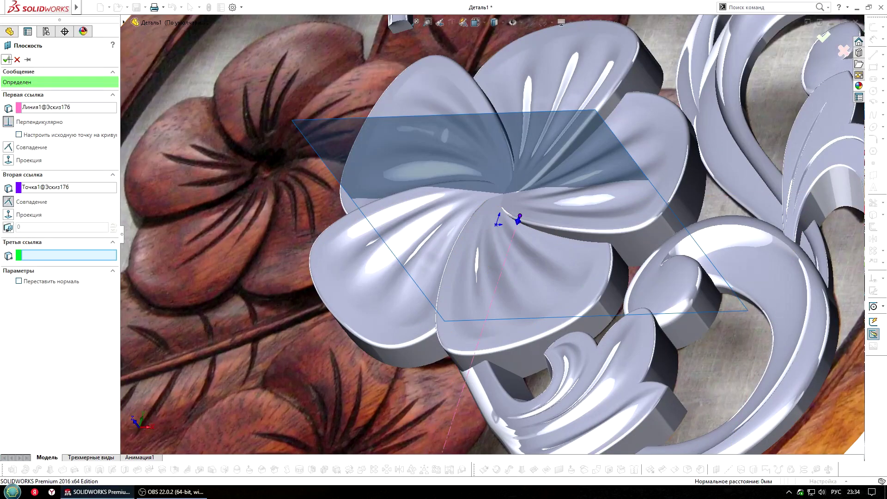
pyautogui.press('Return')
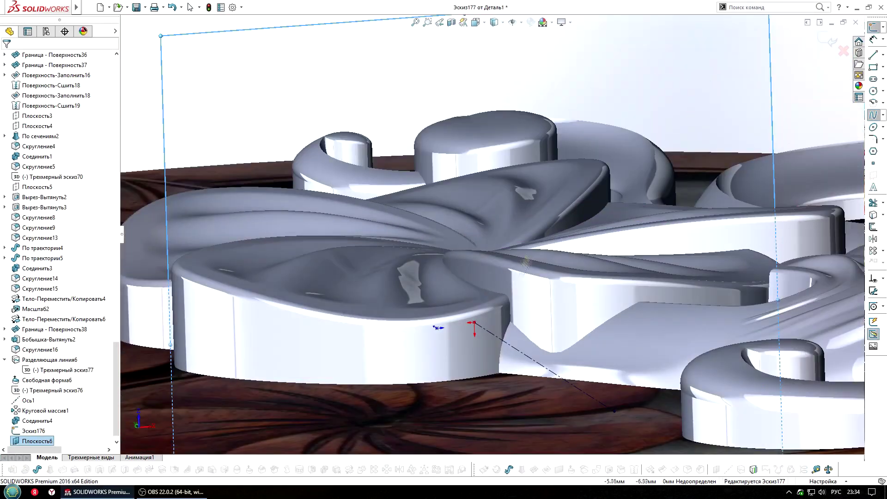
# Step: Draw a vertical centerline upward from the flower centre
pyautogui.click(882, 55)
pyautogui.click(838, 68)
pyautogui.click(435, 365)
pyautogui.click(436, 149)
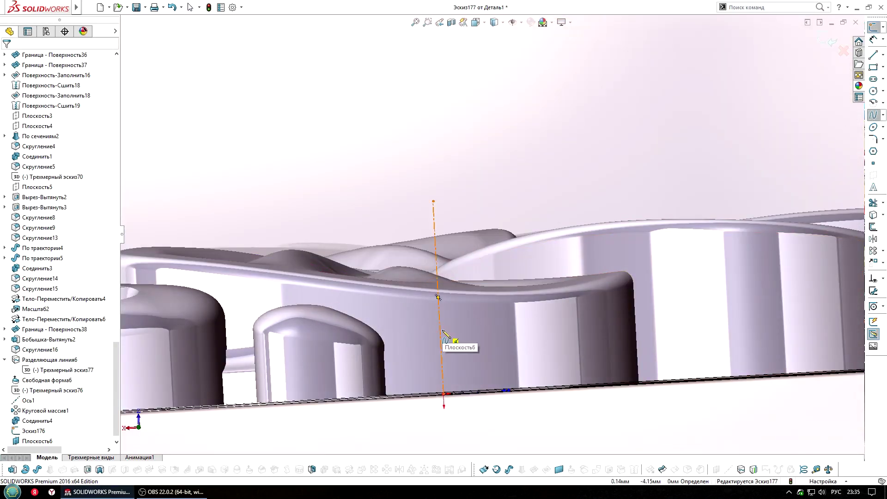
# Step: Draw an S-shaped spline from the centerline to the upper petal edge
pyautogui.click(443, 333)
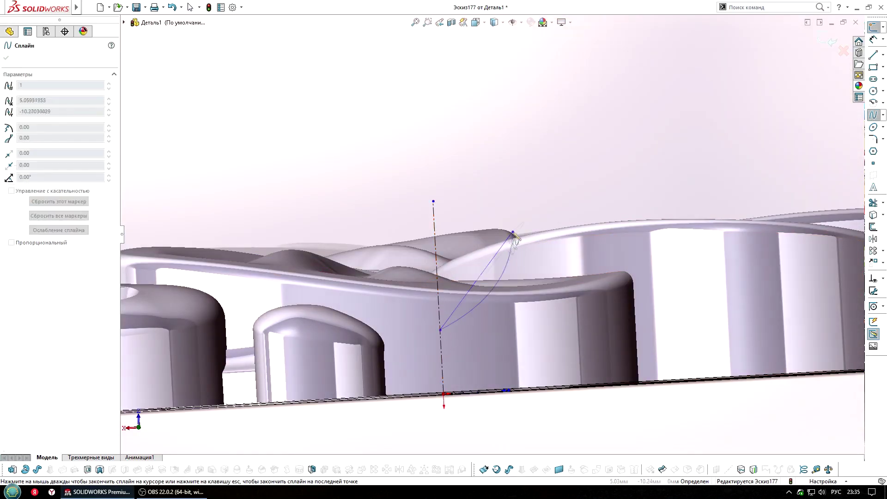
pyautogui.doubleClick(506, 233)
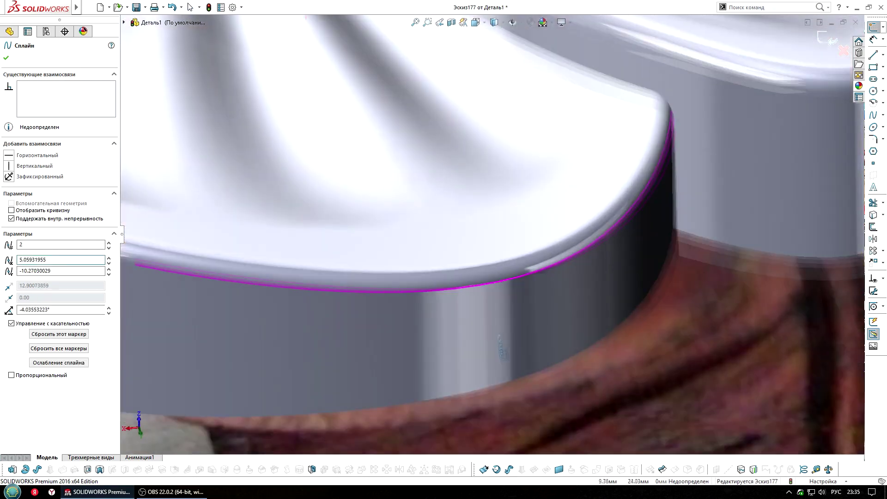
pyautogui.moveTo(508, 231); pyautogui.dragTo(575, 339, button='middle')
pyautogui.moveTo(508, 231); pyautogui.dragTo(444, 176, button='middle')
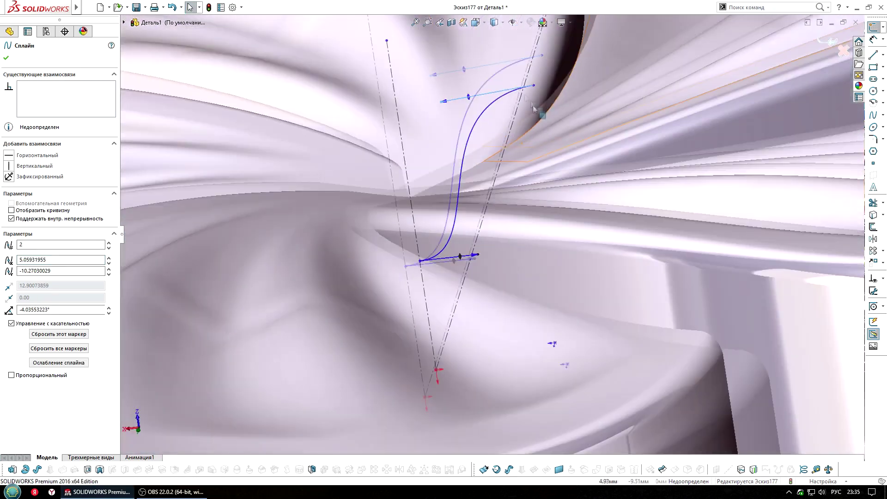
pyautogui.moveTo(431, 99); pyautogui.dragTo(450, 184)
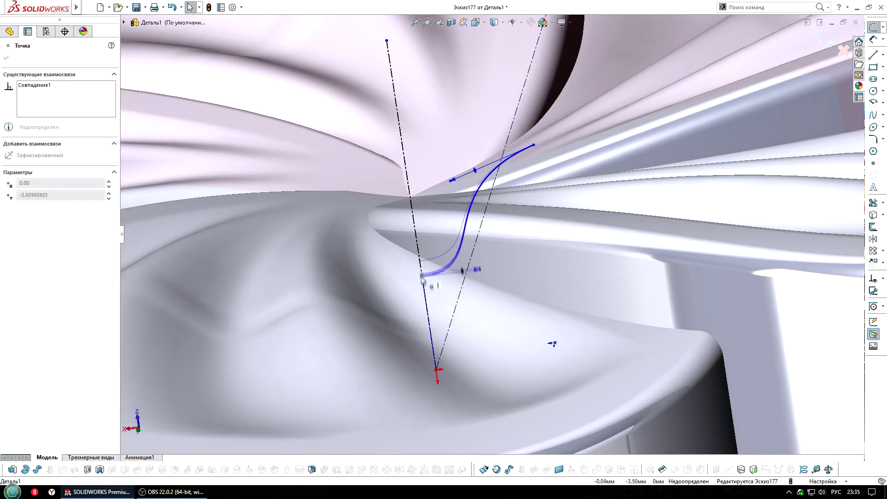
pyautogui.click(419, 260)
pyautogui.scroll(5, 492, 235)
# Step: Close the profile with straight lines and revolve-cut it 360° about the centerline
pyautogui.press('l')
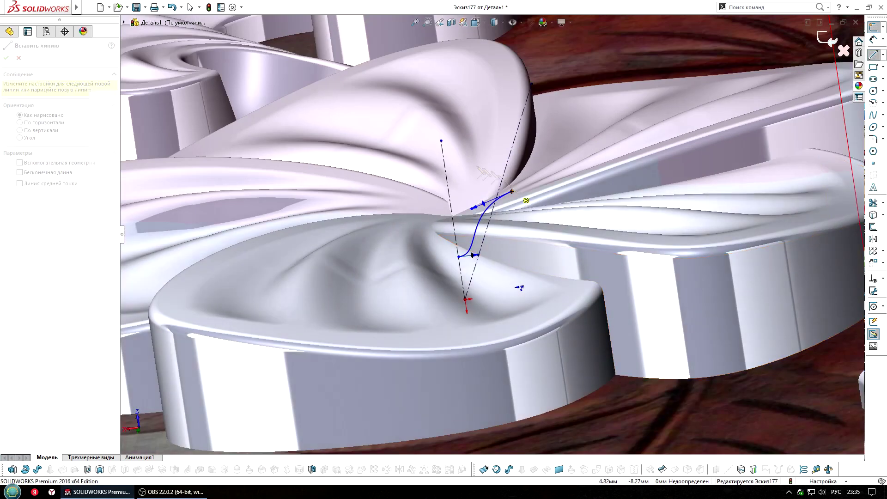
pyautogui.click(512, 191)
pyautogui.click(445, 169)
pyautogui.click(458, 257)
pyautogui.press('Escape')
pyautogui.click(496, 469)
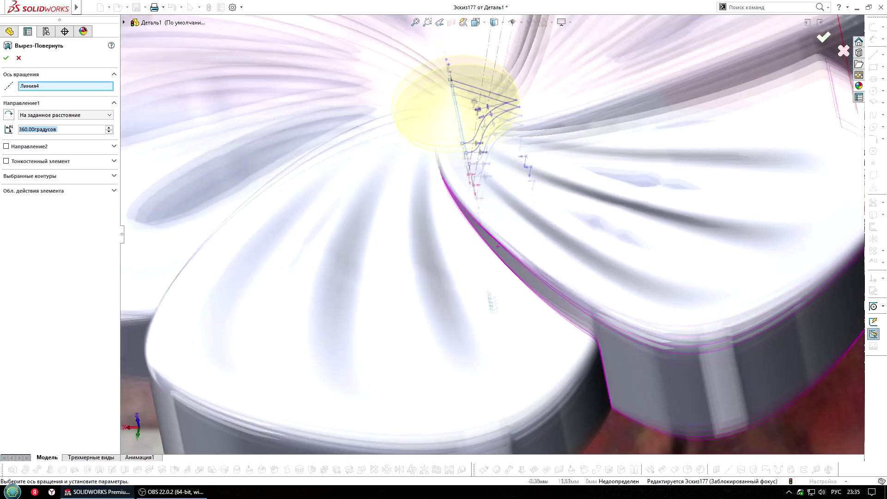
pyautogui.scroll(-5, 554, 193)
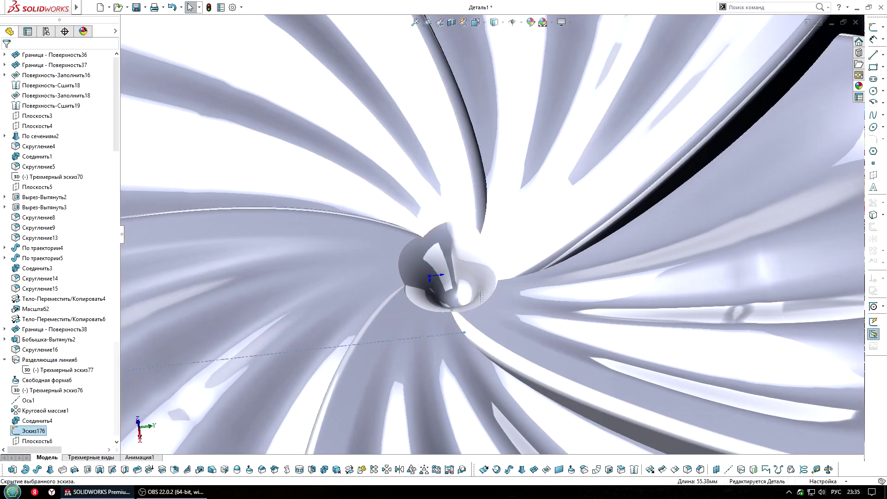
# Step: Start a fillet and select the six edges around the flower's centre hole
pyautogui.moveTo(480, 305); pyautogui.dragTo(462, 324, button='middle')
pyautogui.click(63, 469)
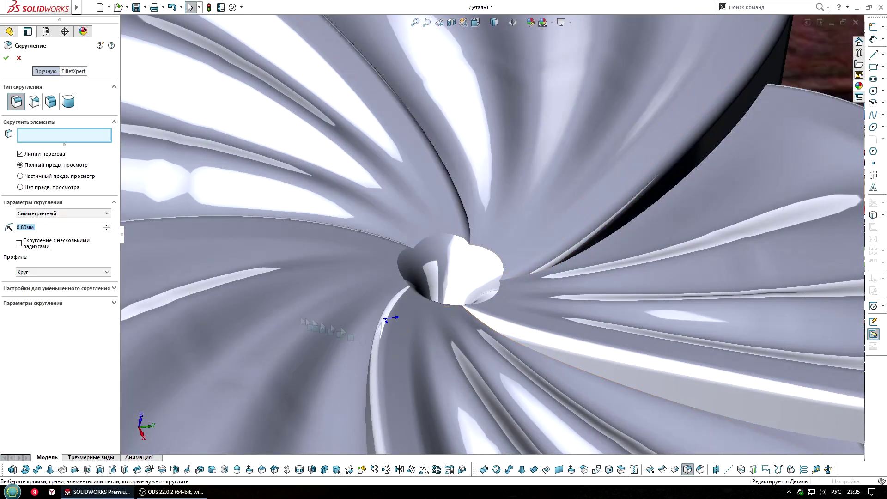
pyautogui.click(501, 264)
pyautogui.click(451, 240)
pyautogui.scroll(-3, 452, 240)
pyautogui.click(477, 242)
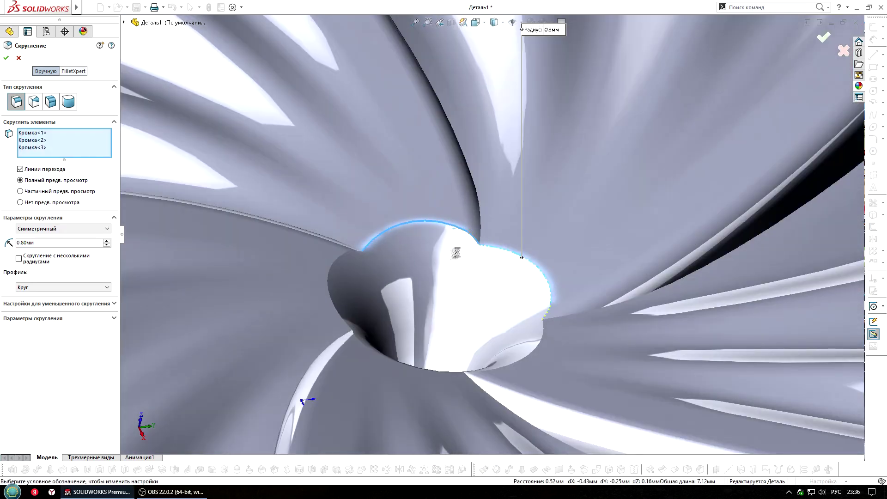
pyautogui.click(40, 242)
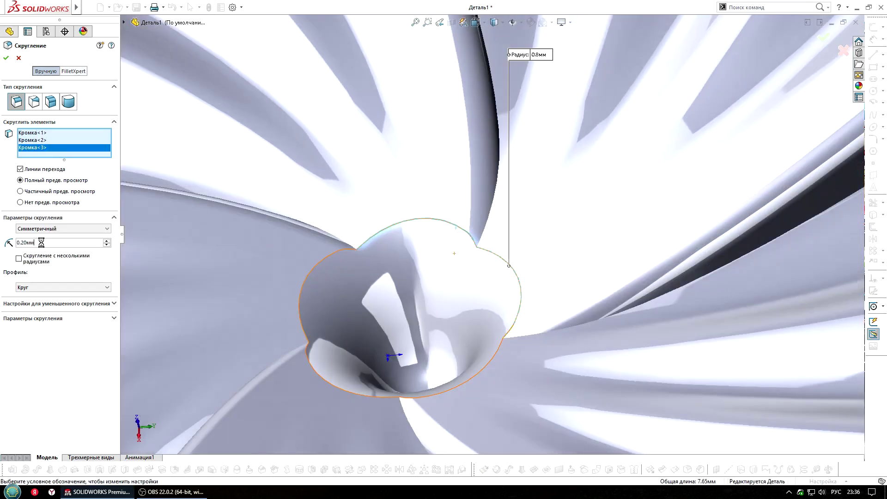
pyautogui.scroll(3, 462, 277)
pyautogui.scroll(-5, 683, 168)
pyautogui.click(665, 175)
pyautogui.scroll(-4, 394, 300)
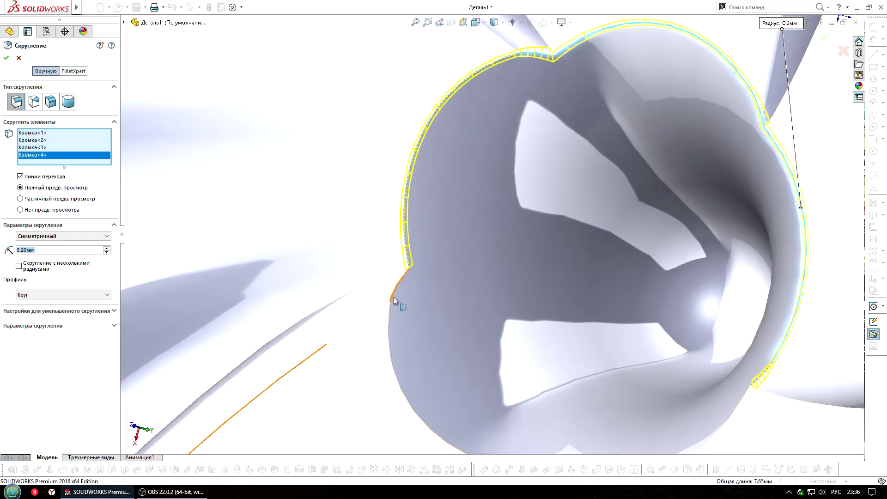
pyautogui.click(394, 300)
pyautogui.scroll(-3, 362, 369)
pyautogui.click(362, 368)
# Step: Set the fillet radius to 0.5 mm and apply it
pyautogui.moveTo(620, 320)
pyautogui.mouseDown(button='middle')
pyautogui.moveTo(623, 154)
pyautogui.moveTo(615, 160)
pyautogui.mouseUp(button='middle')
pyautogui.write('5')
pyautogui.scroll(3, 390, 289)
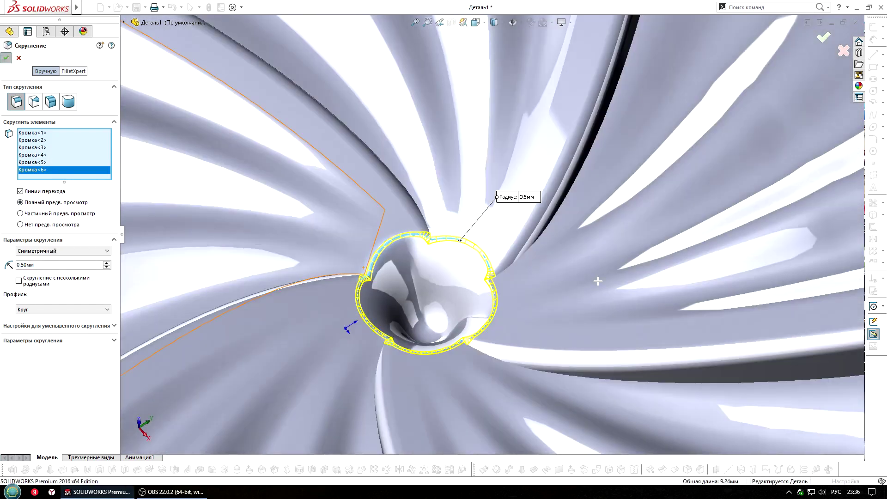
pyautogui.press('Return')
pyautogui.scroll(5, 594, 314)
pyautogui.moveTo(593, 314)
pyautogui.mouseDown(button='middle')
pyautogui.moveTo(628, 157)
pyautogui.moveTo(565, 299)
pyautogui.moveTo(531, 277)
pyautogui.mouseUp(button='middle')
pyautogui.scroll(-4, 485, 252)
# Step: Move the white flower body left onto the left carved flower
pyautogui.click(349, 469)
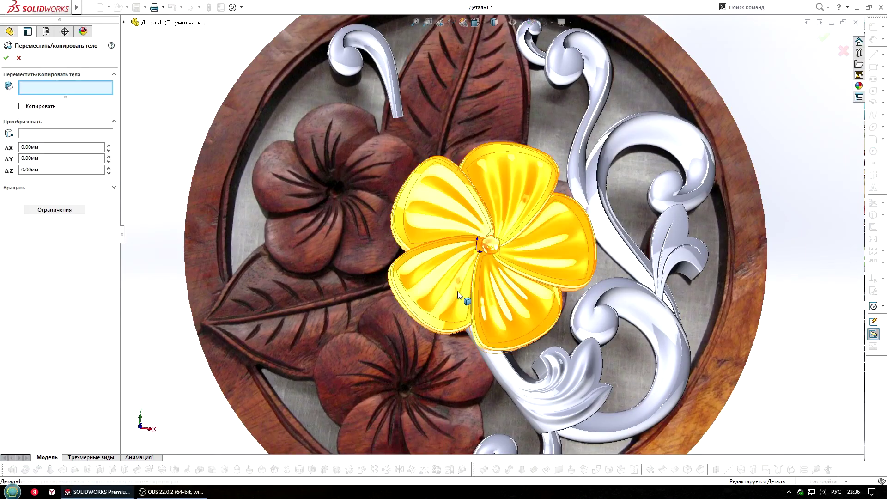
pyautogui.moveTo(508, 238); pyautogui.dragTo(356, 187)
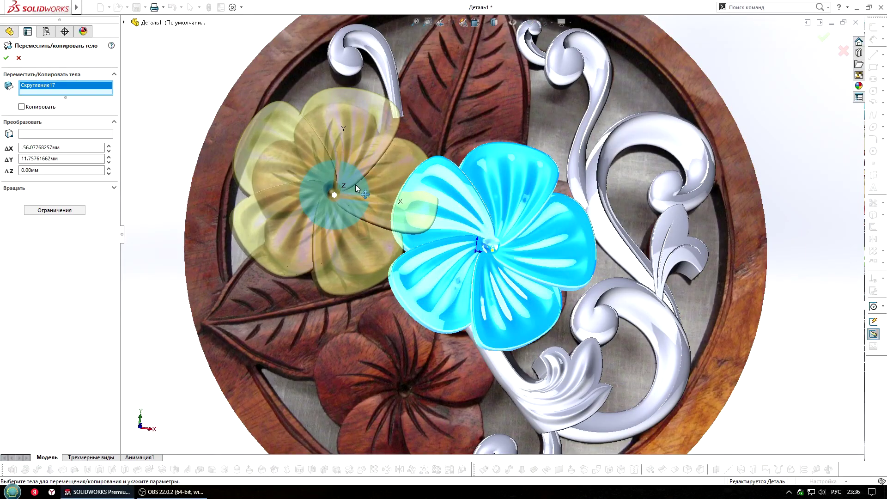
pyautogui.press('Return')
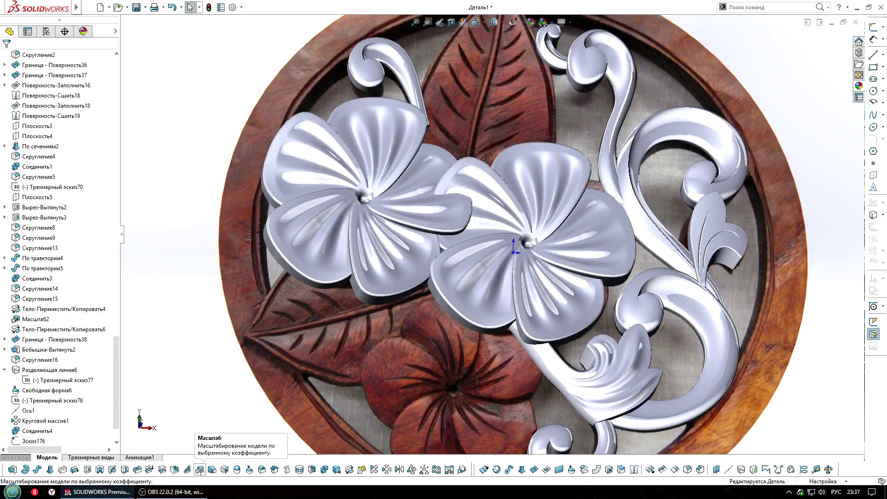
# Step: Scale the left flower uniformly by 0.8 and lower it 0.63 mm
pyautogui.click(200, 470)
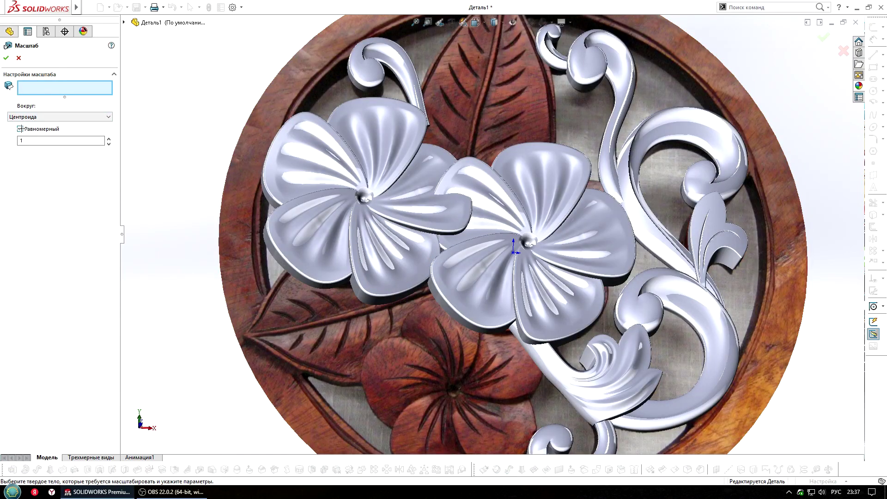
pyautogui.click(324, 214)
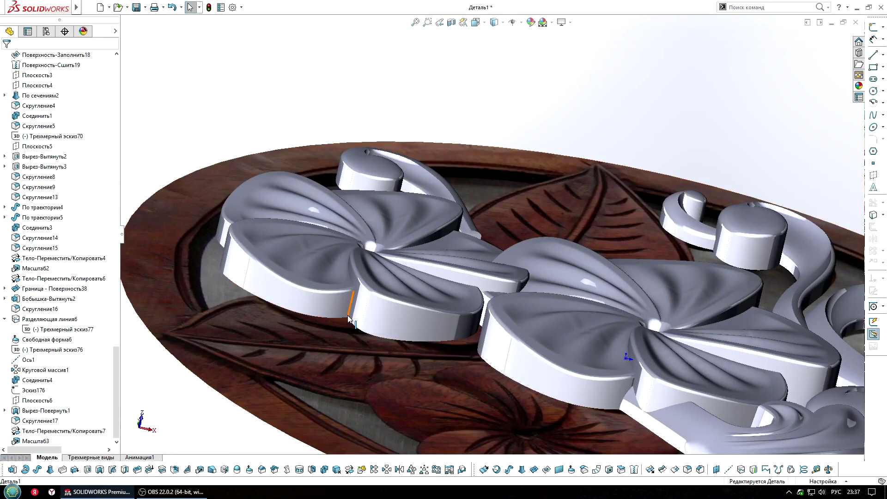
pyautogui.click(347, 316)
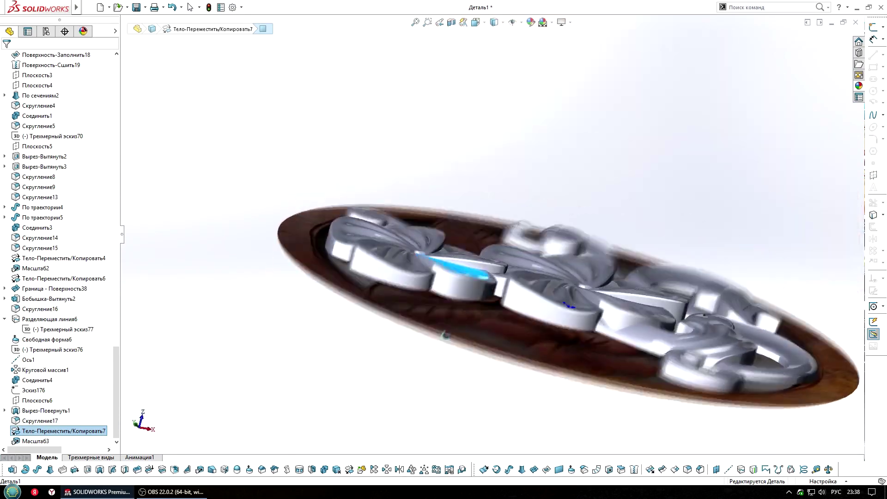
pyautogui.press('Return')
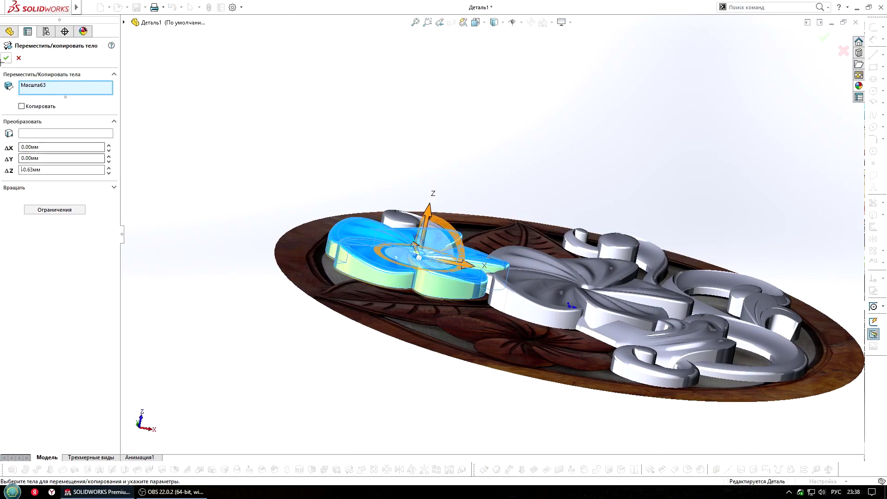
pyautogui.press('Return')
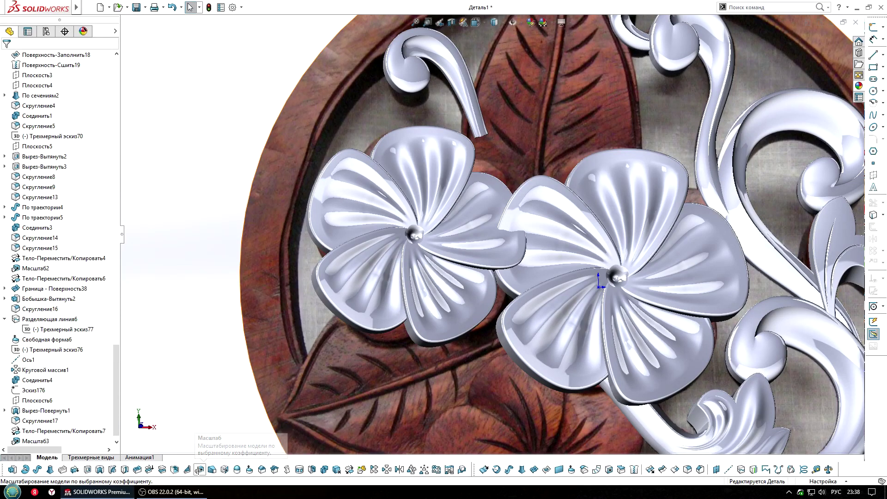
# Step: Flatten the left flower with a 1, 1, 0.8 scale
pyautogui.click(199, 469)
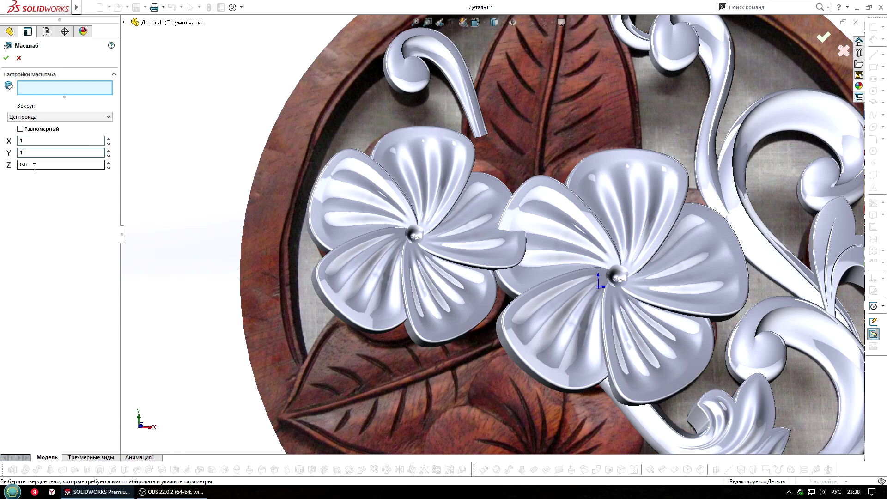
pyautogui.click(376, 302)
pyautogui.moveTo(377, 302); pyautogui.dragTo(412, 203, button='middle')
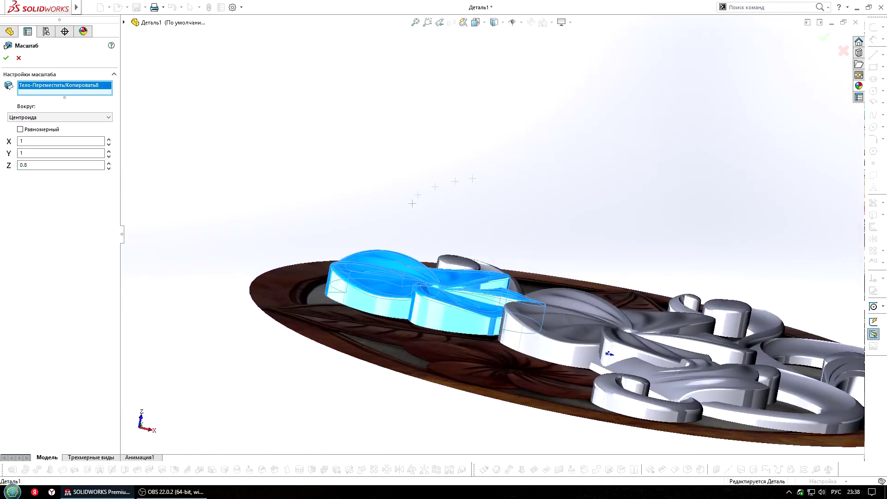
pyautogui.click(405, 323)
pyautogui.hotkey('ctrl', '8')
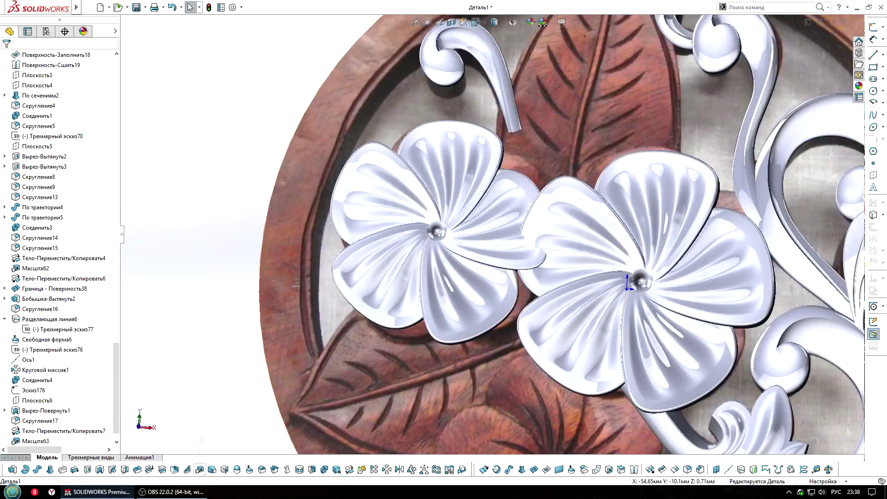
# Step: Lower the flattened flower by 0.71 mm
pyautogui.click(349, 469)
pyautogui.press('Return')
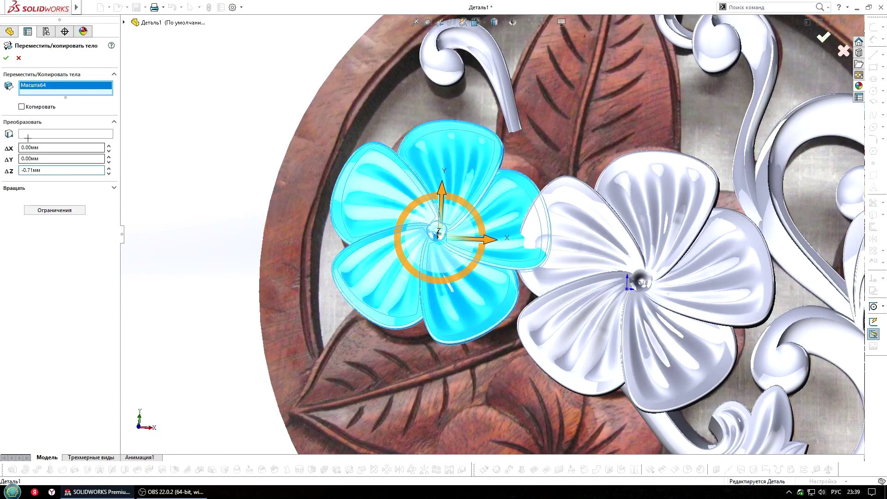
pyautogui.press('Return')
pyautogui.moveTo(444, 194); pyautogui.dragTo(444, 306, button='middle')
pyautogui.hotkey('ctrl', '8')
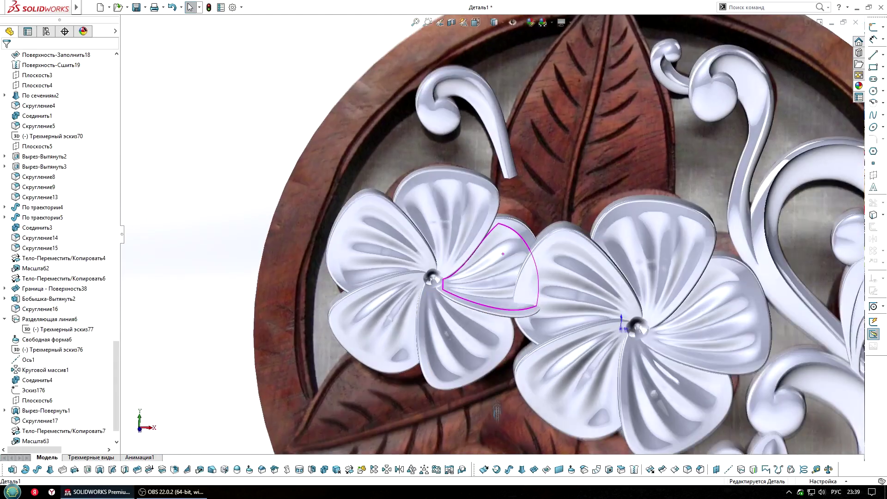
# Step: Rotate the left flower a few degrees around its centre
pyautogui.click(480, 259)
pyautogui.click(349, 470)
pyautogui.moveTo(479, 284); pyautogui.dragTo(470, 257)
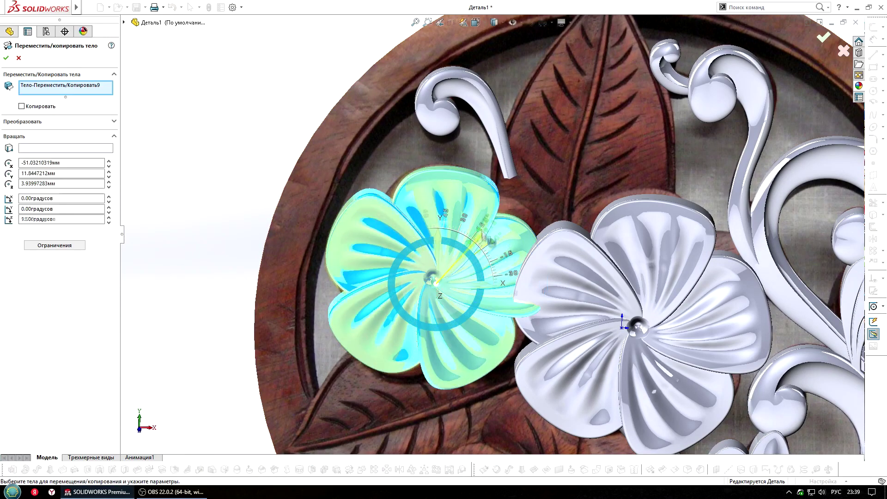
pyautogui.press('Return')
pyautogui.scroll(5, 485, 235)
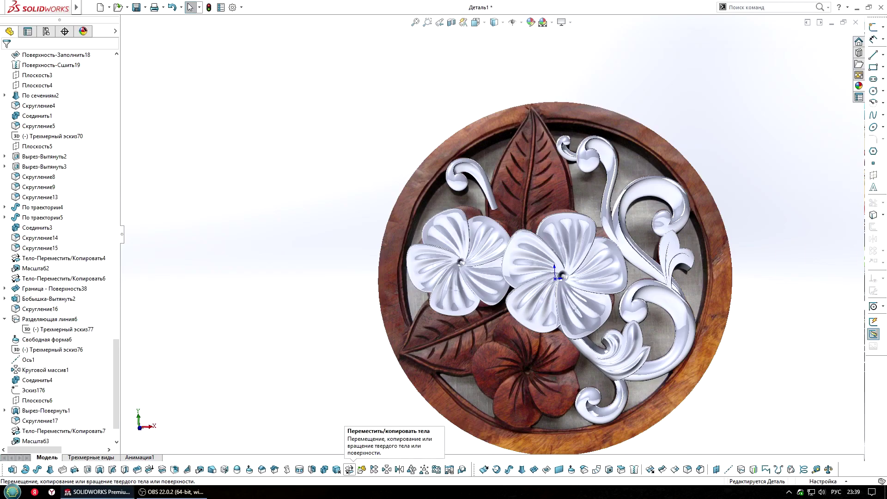
# Step: Copy the flower body and place the copy over the lower carved flower
pyautogui.click(349, 469)
pyautogui.click(462, 272)
pyautogui.scroll(3, 598, 344)
pyautogui.moveTo(436, 238); pyautogui.dragTo(516, 361)
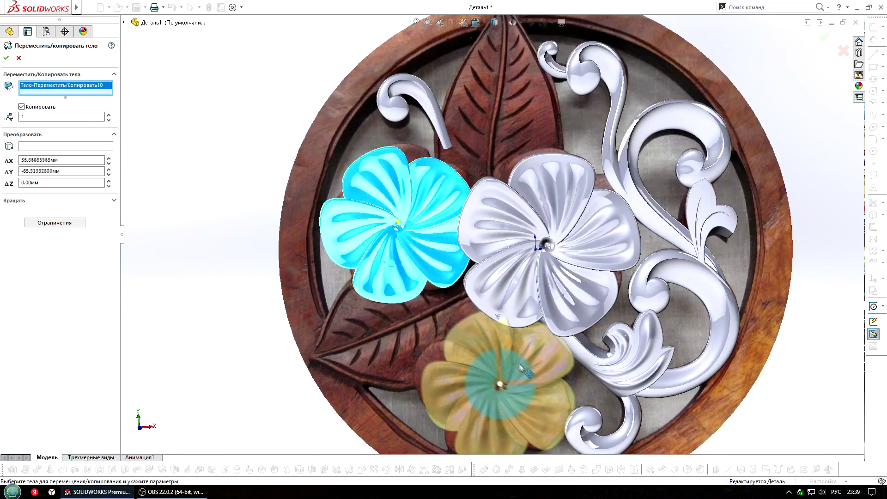
pyautogui.keyDown('ctrl'); pyautogui.moveTo(515, 362); pyautogui.dragTo(515, 272, button='middle'); pyautogui.keyUp('ctrl')
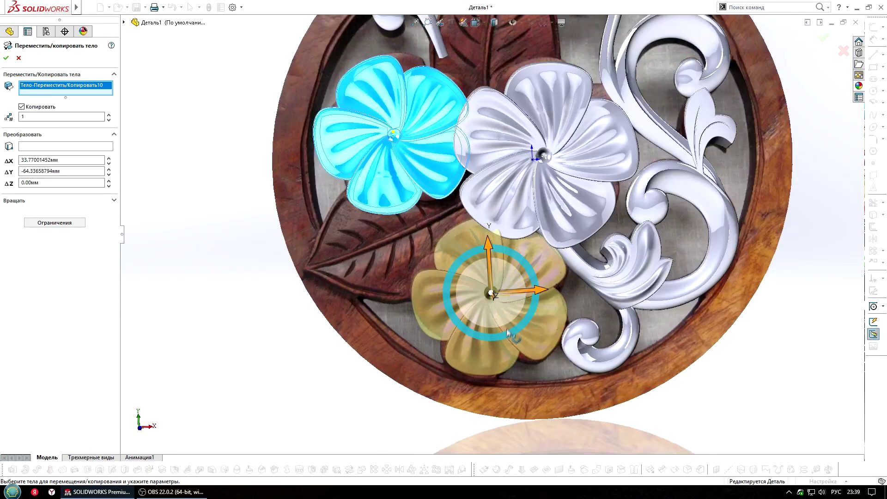
pyautogui.moveTo(515, 272); pyautogui.dragTo(509, 284)
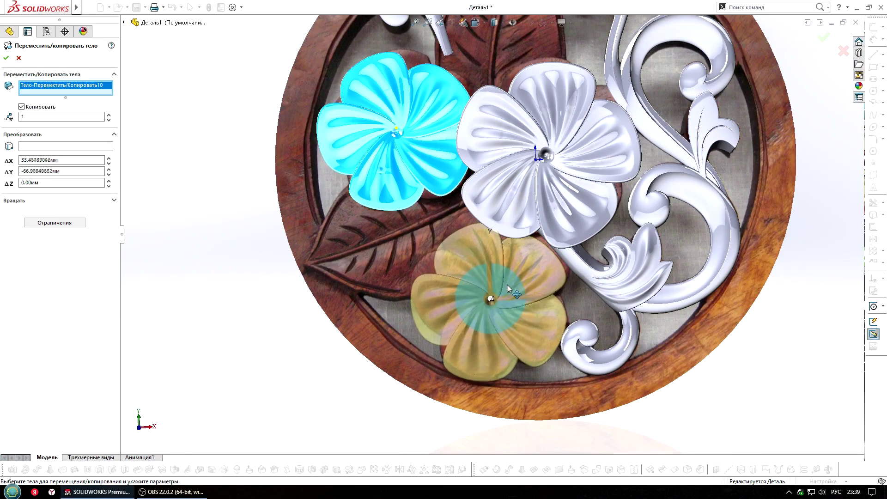
pyautogui.press('Return')
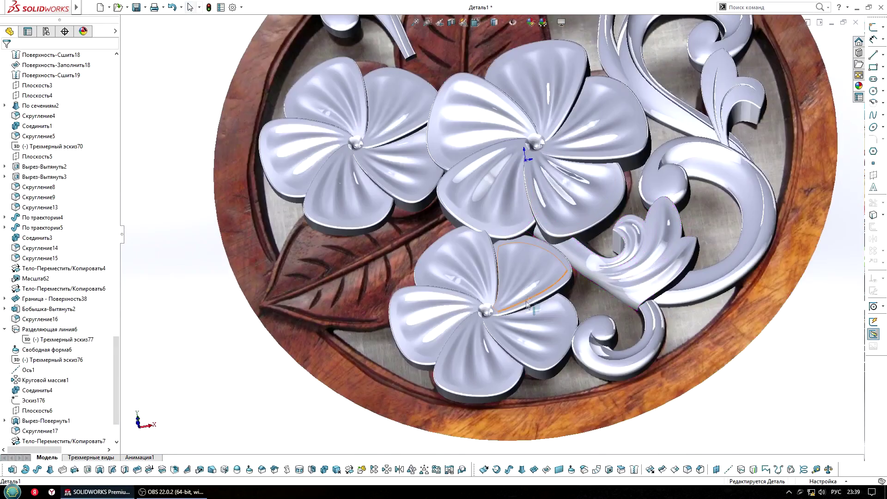
# Step: Turn the copied flower 12° and save the part
pyautogui.press('Return')
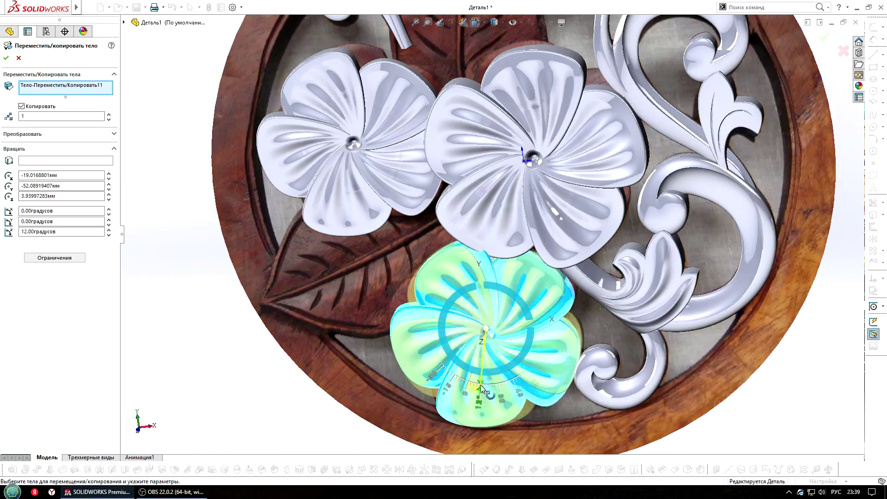
pyautogui.press('Return')
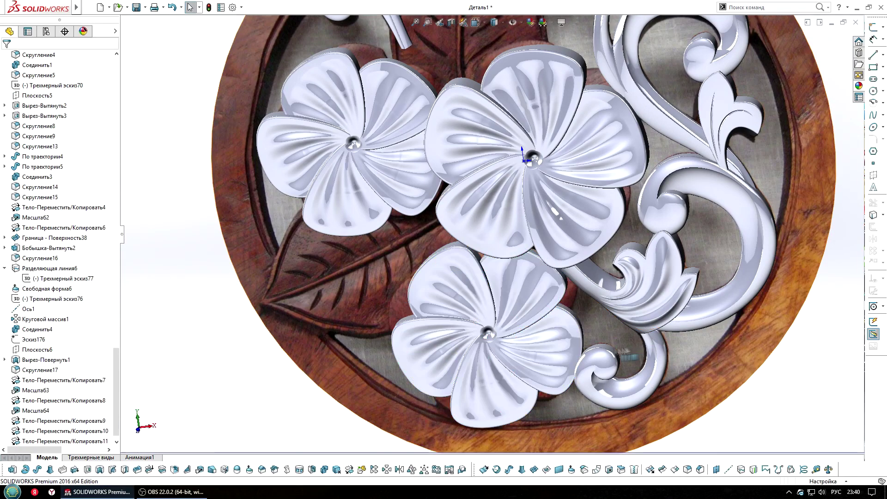
pyautogui.scroll(-5, 508, 208)
pyautogui.moveTo(508, 247)
pyautogui.mouseDown(button='middle')
pyautogui.moveTo(534, 247)
pyautogui.moveTo(576, 277)
pyautogui.mouseUp(button='middle')
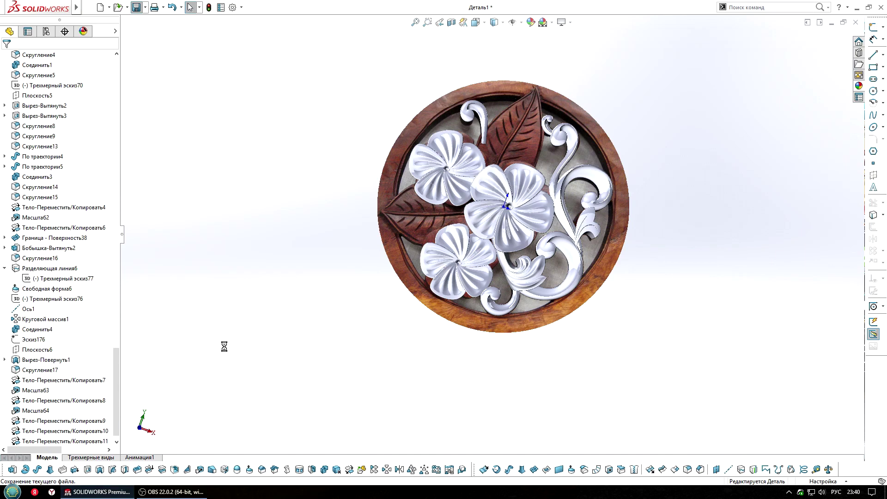
pyautogui.moveTo(116, 392); pyautogui.dragTo(116, 93)
# Step: Select the three white flower bodies and move them 5.5 mm up in Z
pyautogui.click(50, 187)
pyautogui.keyDown('ctrl'); pyautogui.click(53, 197); pyautogui.keyUp('ctrl')
pyautogui.moveTo(236, 188); pyautogui.dragTo(607, 223, button='middle')
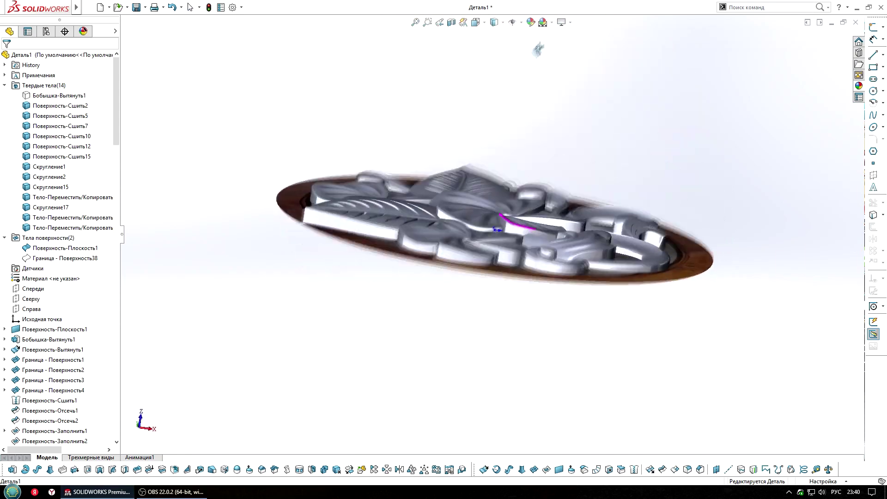
pyautogui.scroll(-5, 525, 217)
pyautogui.moveTo(606, 223)
pyautogui.mouseDown(button='middle')
pyautogui.moveTo(524, 217)
pyautogui.moveTo(602, 254)
pyautogui.moveTo(446, 130)
pyautogui.moveTo(352, 152)
pyautogui.mouseUp(button='middle')
pyautogui.keyDown('ctrl'); pyautogui.click(447, 129); pyautogui.keyUp('ctrl')
pyautogui.moveTo(462, 226); pyautogui.dragTo(466, 213)
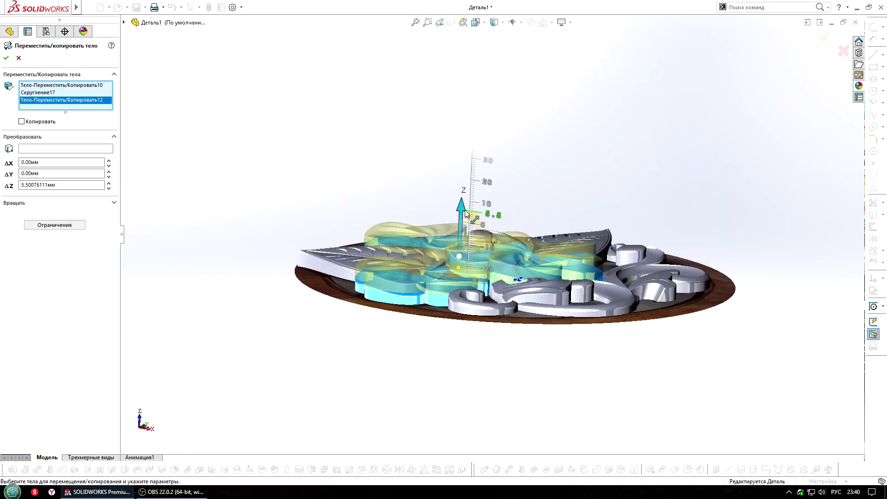
pyautogui.hotkey('ctrl', '5')
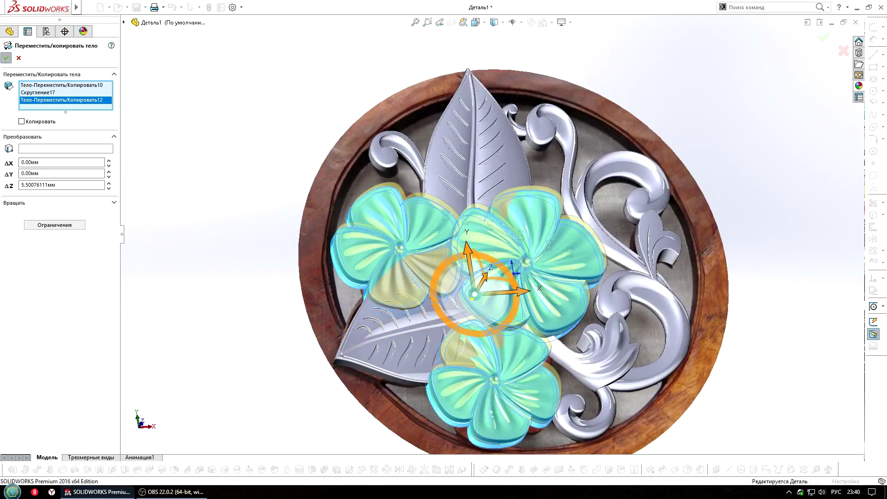
pyautogui.press('Return')
pyautogui.moveTo(439, 208)
pyautogui.mouseDown(button='middle')
pyautogui.moveTo(576, 166)
pyautogui.moveTo(661, 337)
pyautogui.moveTo(517, 277)
pyautogui.moveTo(456, 366)
pyautogui.moveTo(561, 174)
pyautogui.moveTo(550, 147)
pyautogui.mouseUp(button='middle')
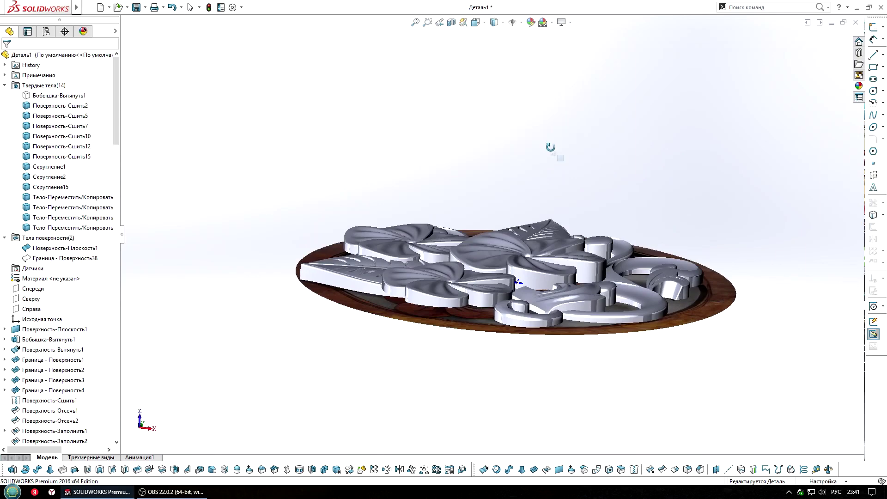
# Step: Extrude a Front-plane sketch up to the flower face, merging into the raised flower
pyautogui.click(40, 279)
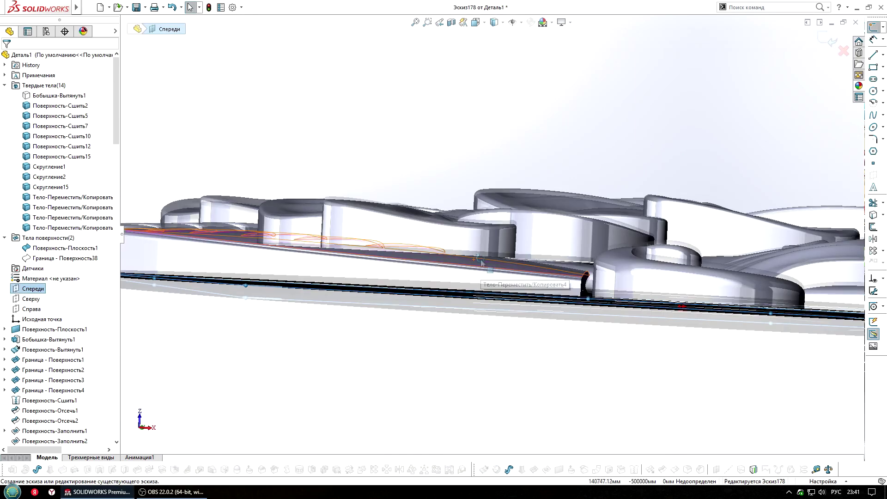
pyautogui.click(12, 468)
pyautogui.click(64, 113)
pyautogui.click(46, 148)
pyautogui.click(462, 240)
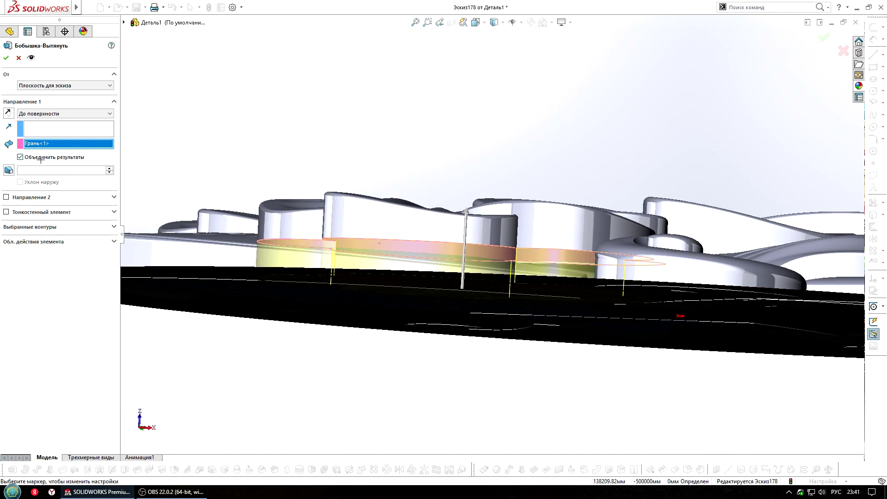
pyautogui.click(19, 271)
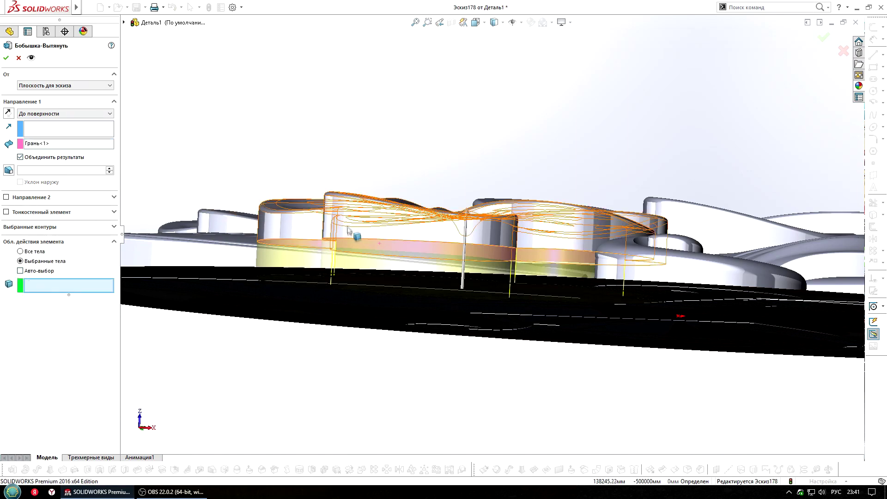
pyautogui.press('Return')
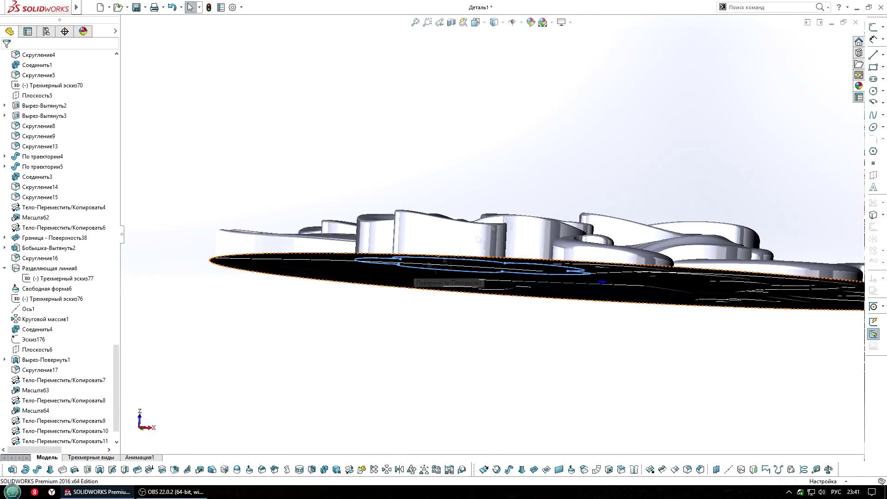
pyautogui.moveTo(462, 231); pyautogui.dragTo(580, 243, button='middle')
# Step: Extrude a second Front-plane sketch up to its flower face, merging only with that flower
pyautogui.click(33, 288)
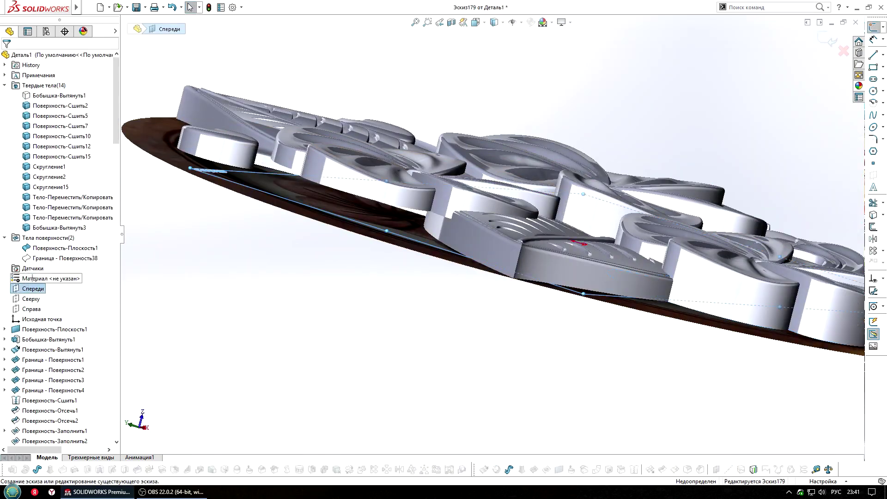
pyautogui.click(27, 258)
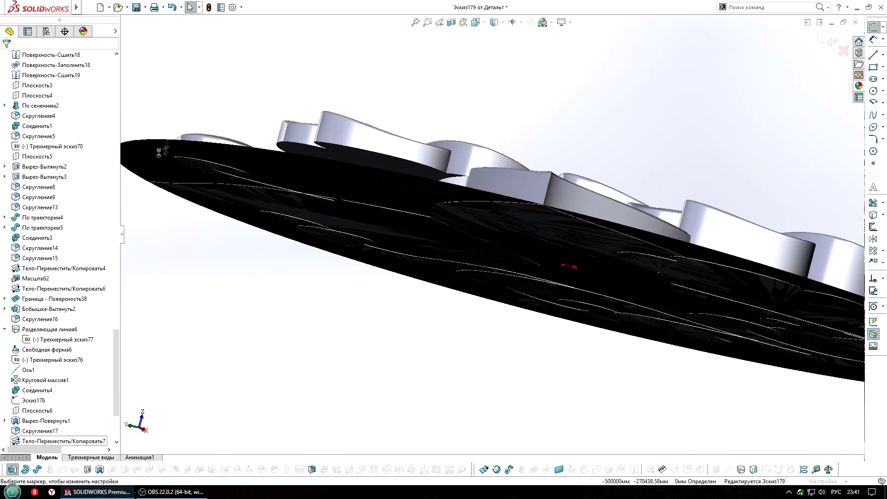
pyautogui.press('Return')
pyautogui.click(42, 118)
pyautogui.click(41, 151)
pyautogui.click(352, 150)
pyautogui.click(19, 272)
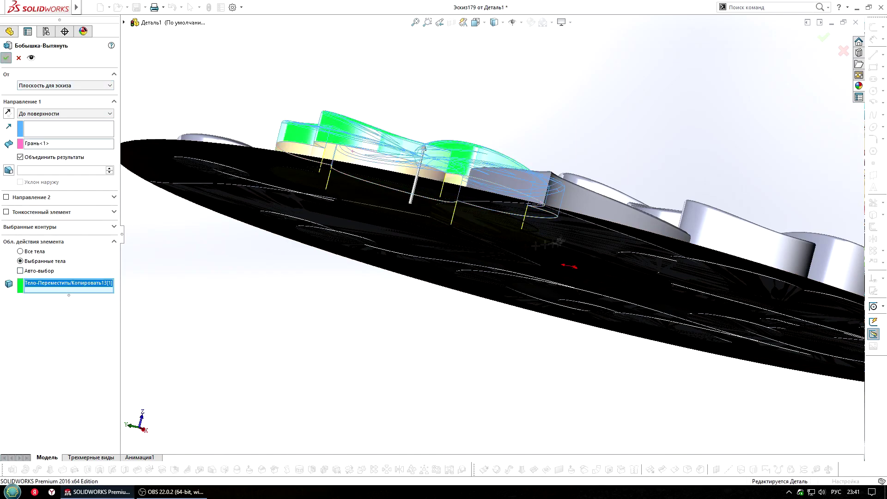
pyautogui.press('Return')
pyautogui.moveTo(560, 242)
pyautogui.mouseDown(button='middle')
pyautogui.moveTo(523, 197)
pyautogui.moveTo(395, 369)
pyautogui.mouseUp(button='middle')
pyautogui.rightClick(395, 368)
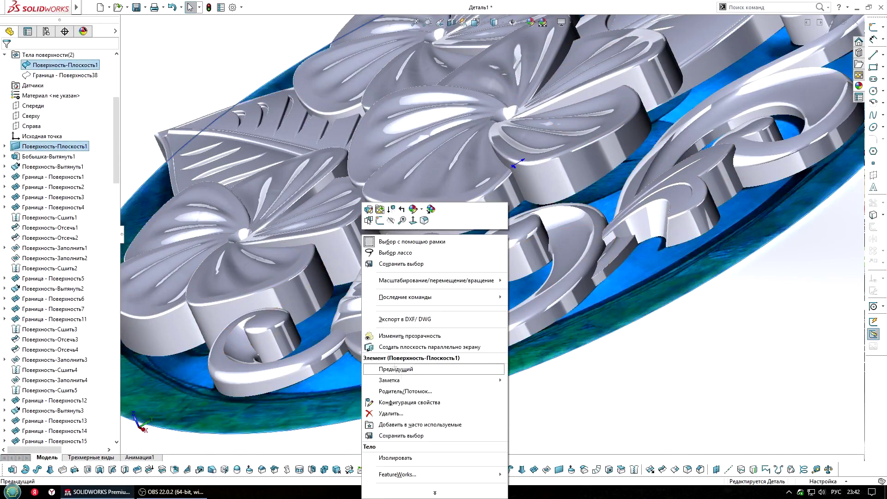
# Step: Boss-extrude a Front-plane sketch up to the third flower's face, merging it with that flower's body
pyautogui.click(379, 220)
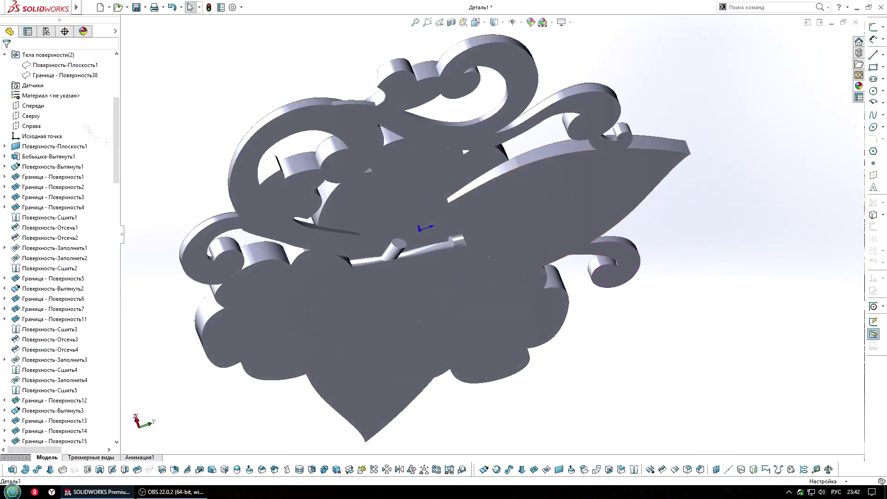
pyautogui.scroll(-5, 306, 164)
pyautogui.scroll(6, 55, 440)
pyautogui.click(12, 468)
pyautogui.click(65, 114)
pyautogui.click(46, 141)
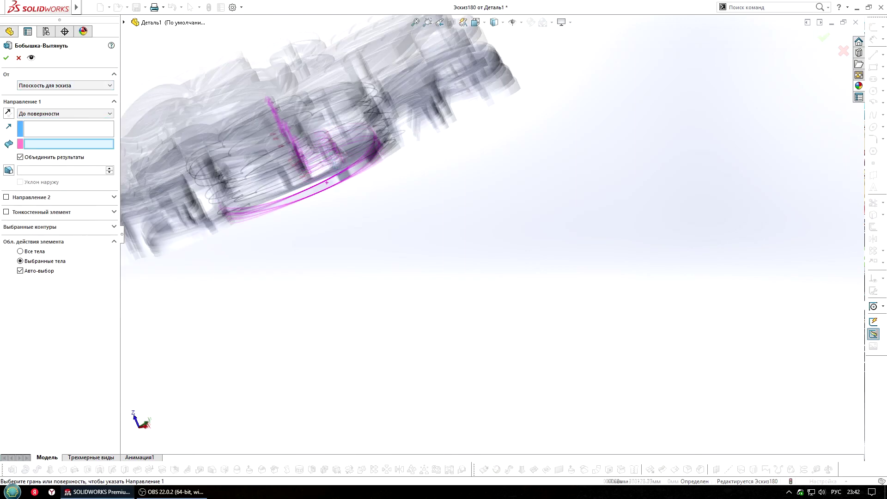
pyautogui.click(20, 271)
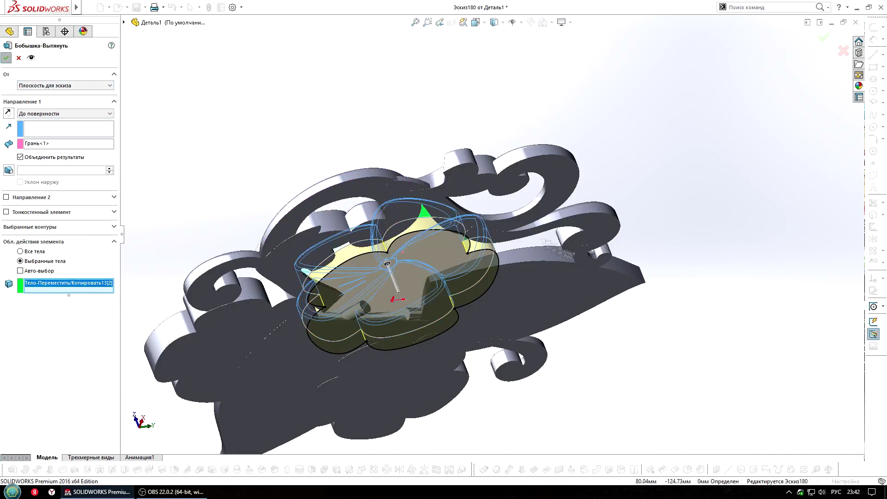
pyautogui.press('Return')
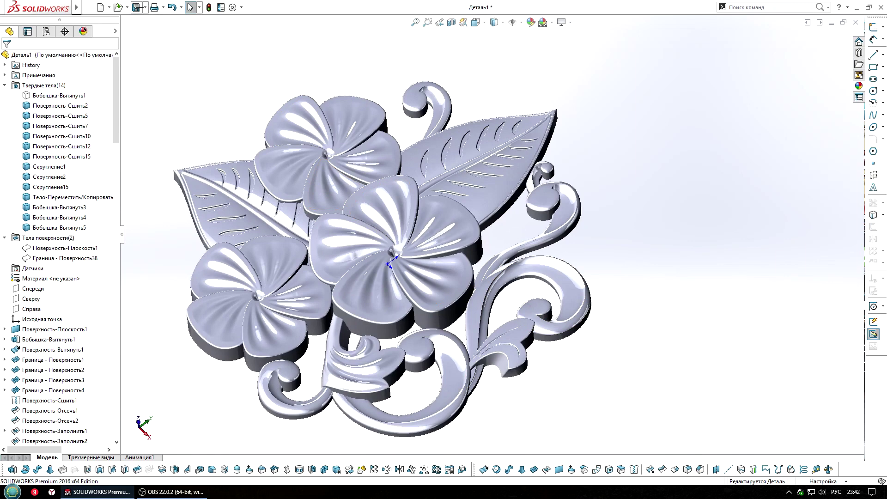
# Step: Save the part and view the plaque from the front
pyautogui.click(59, 95)
pyautogui.press('Escape')
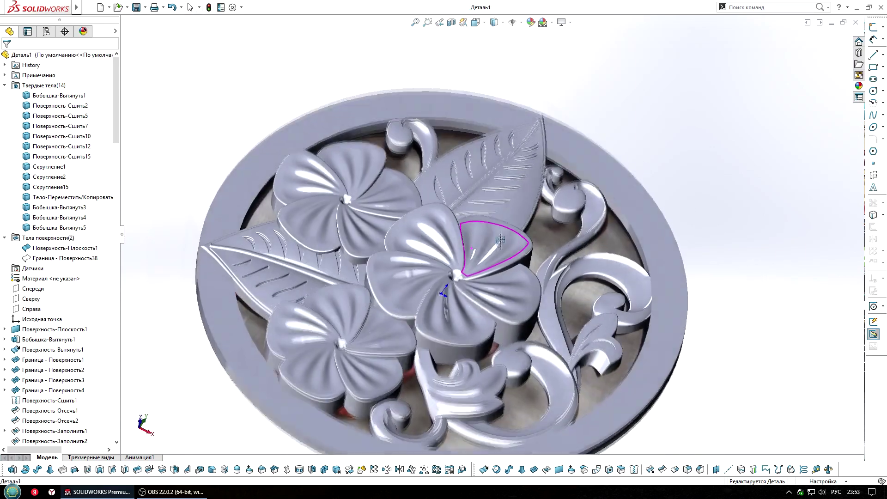
pyautogui.hotkey('ctrl', '1')
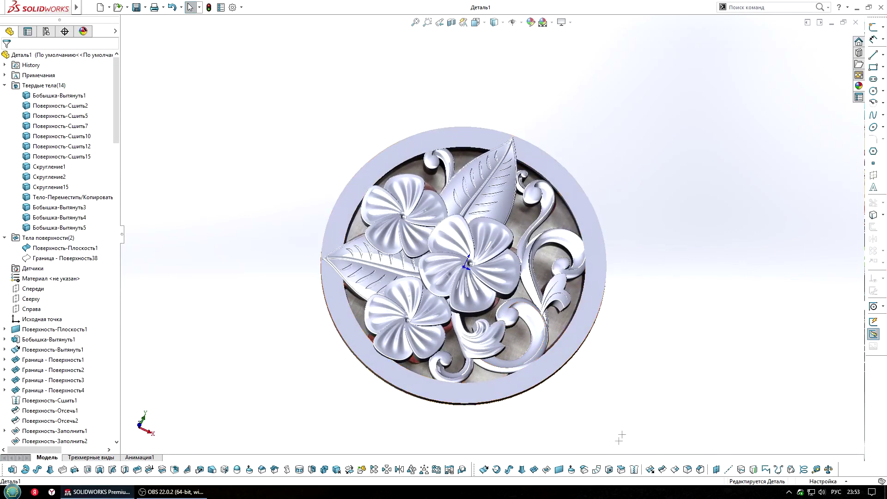
# Step: Fillet the plaque's rim face with a 3.5 mm radius
pyautogui.click(687, 470)
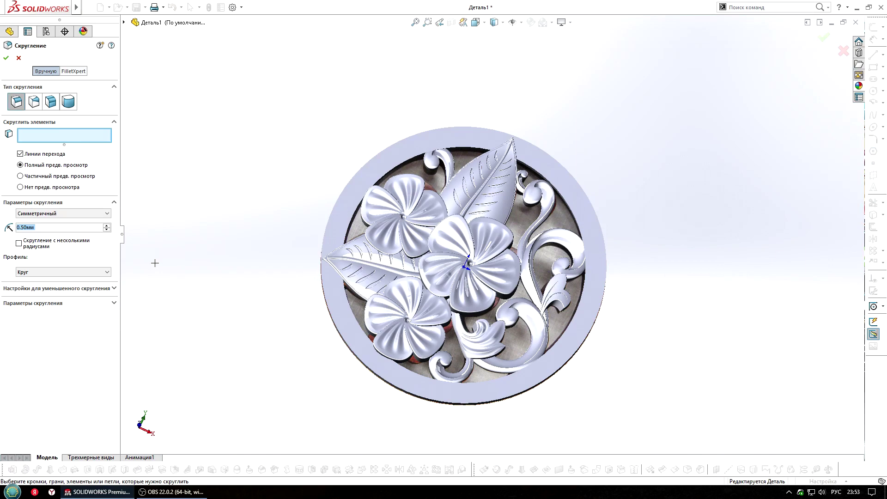
pyautogui.write('4.')
pyautogui.moveTo(528, 392); pyautogui.dragTo(497, 361, button='middle')
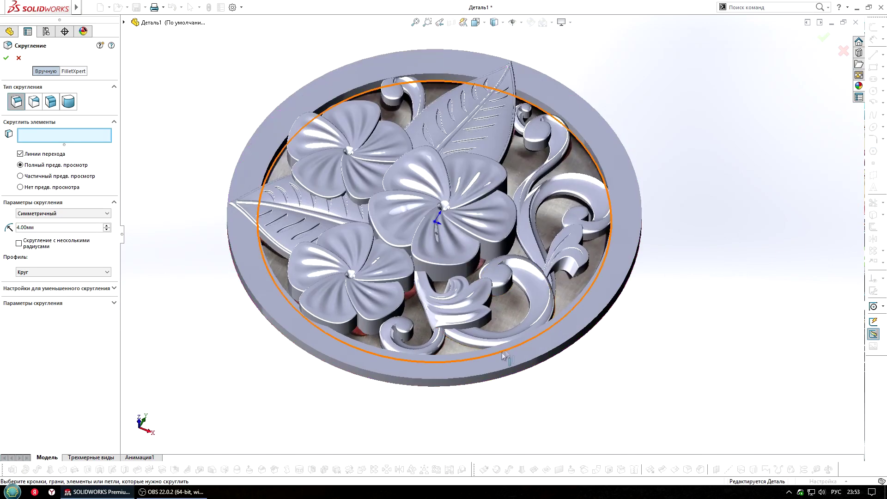
pyautogui.click(496, 360)
pyautogui.scroll(-3, 497, 360)
pyautogui.scroll(-2, 496, 360)
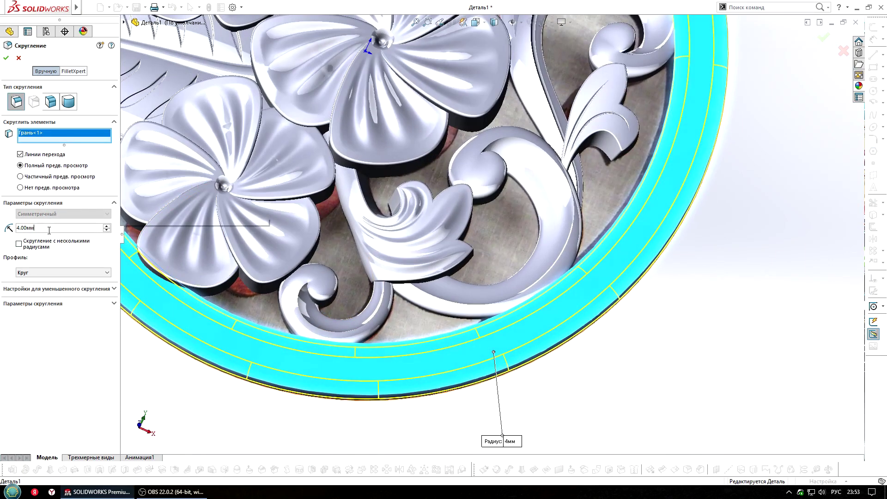
pyautogui.write('3.5')
pyautogui.press('Return')
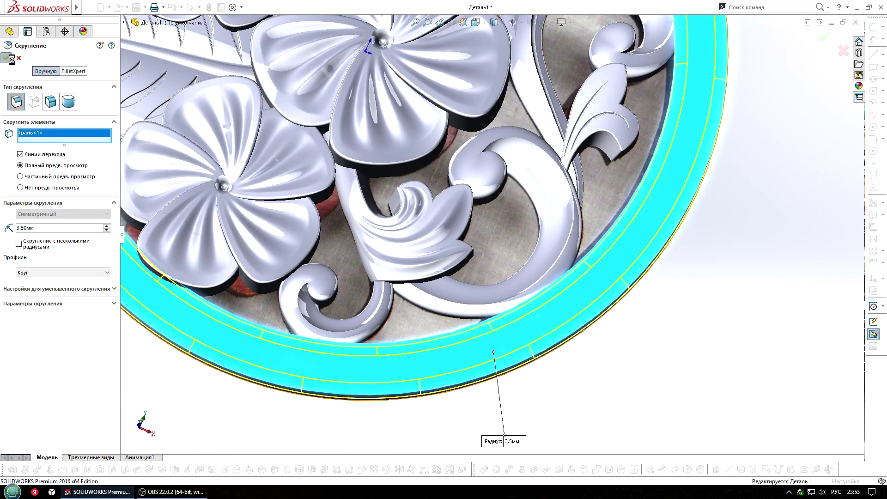
pyautogui.press('Return')
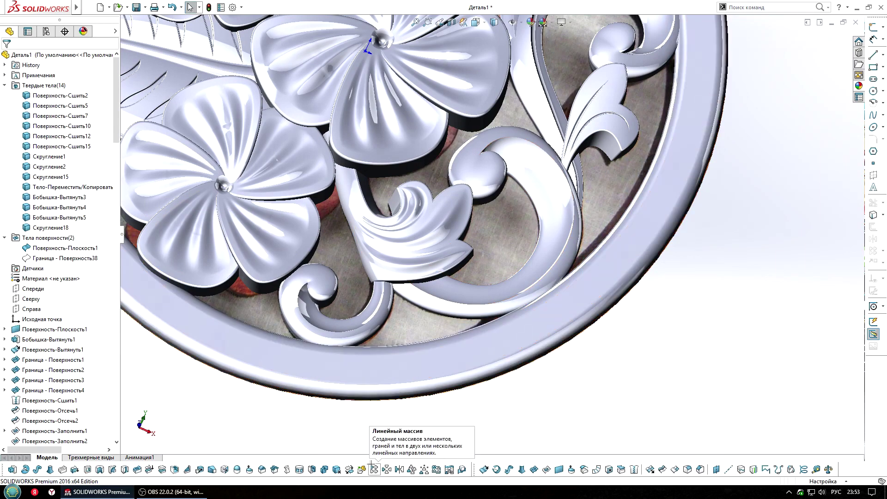
# Step: Sweep a circular profile along the rim edge as the first ring
pyautogui.click(37, 469)
pyautogui.click(34, 93)
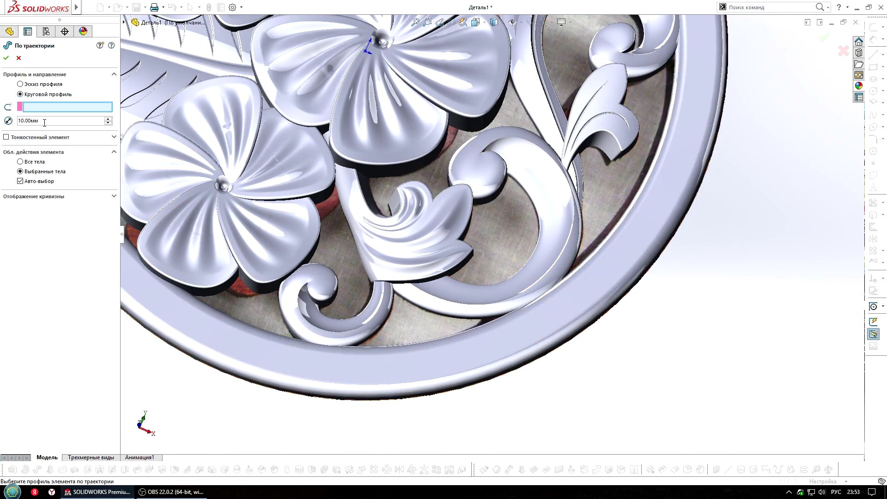
pyautogui.write('15')
pyautogui.press('Return')
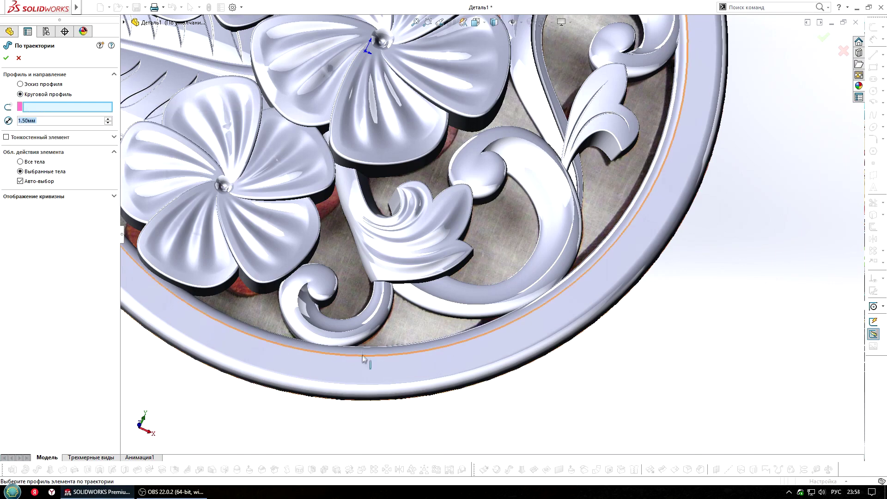
pyautogui.click(362, 354)
pyautogui.moveTo(362, 354); pyautogui.dragTo(327, 380, button='middle')
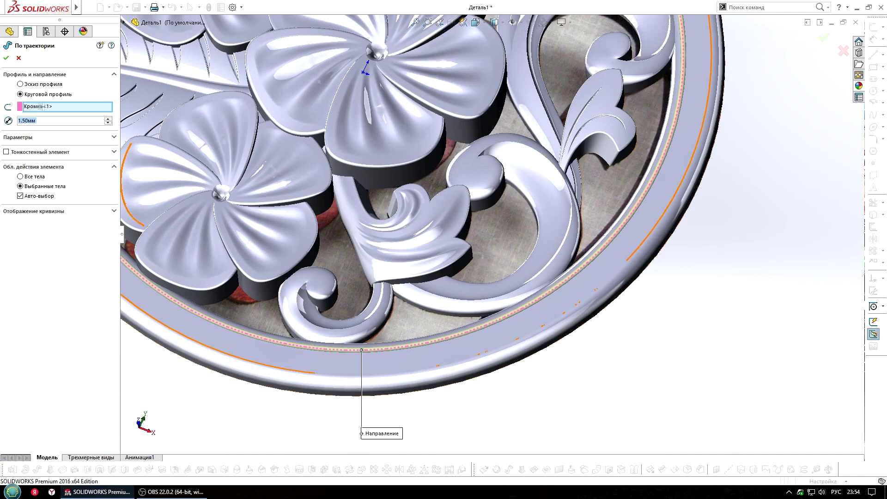
pyautogui.click(36, 105)
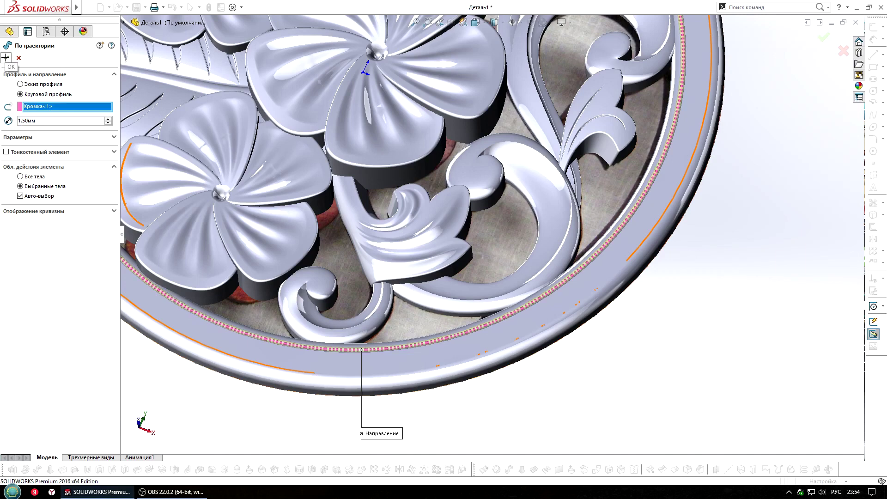
pyautogui.click(41, 138)
pyautogui.click(6, 57)
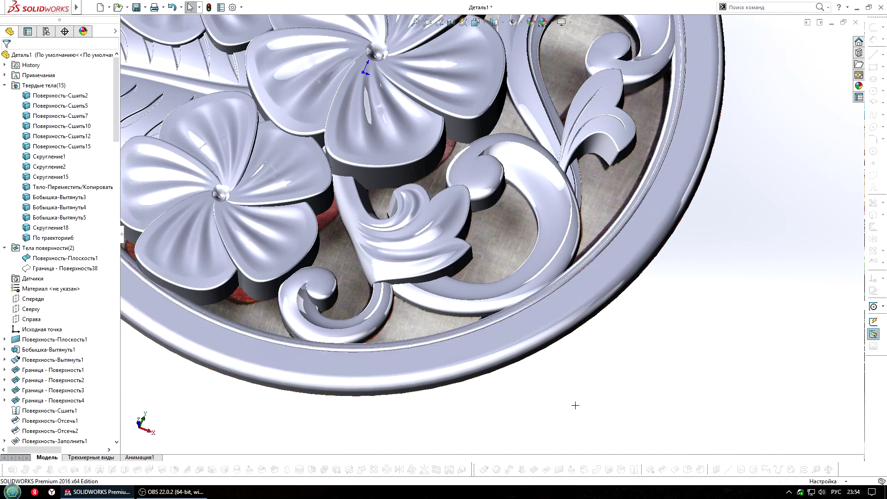
# Step: Sweep a 3 mm circular profile along the rim edge, creating По траектории7
pyautogui.click(38, 469)
pyautogui.click(37, 95)
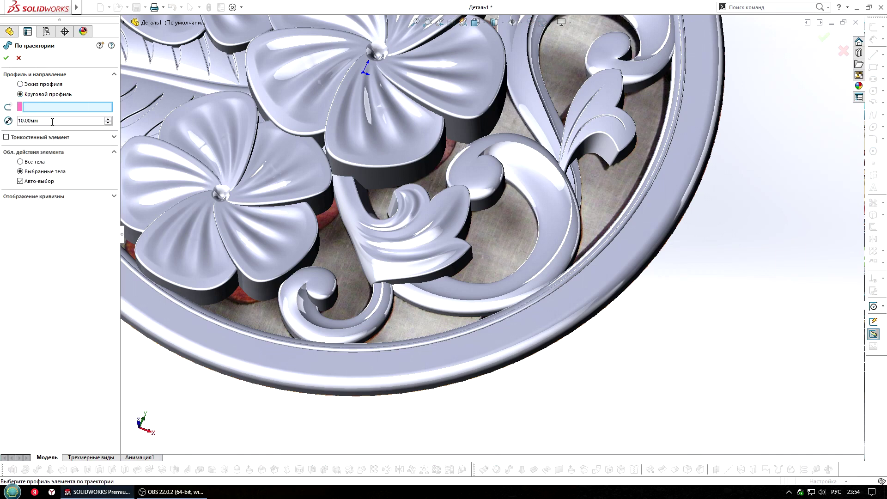
pyautogui.click(359, 375)
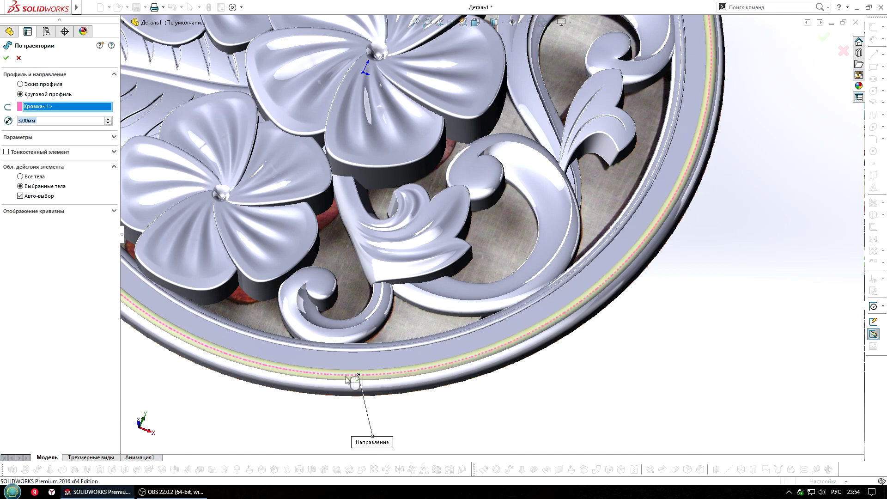
pyautogui.click(37, 138)
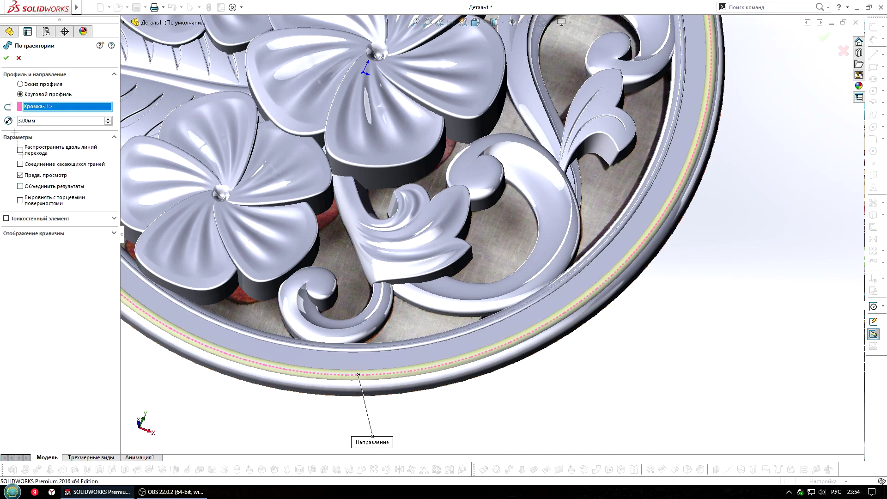
pyautogui.press('Return')
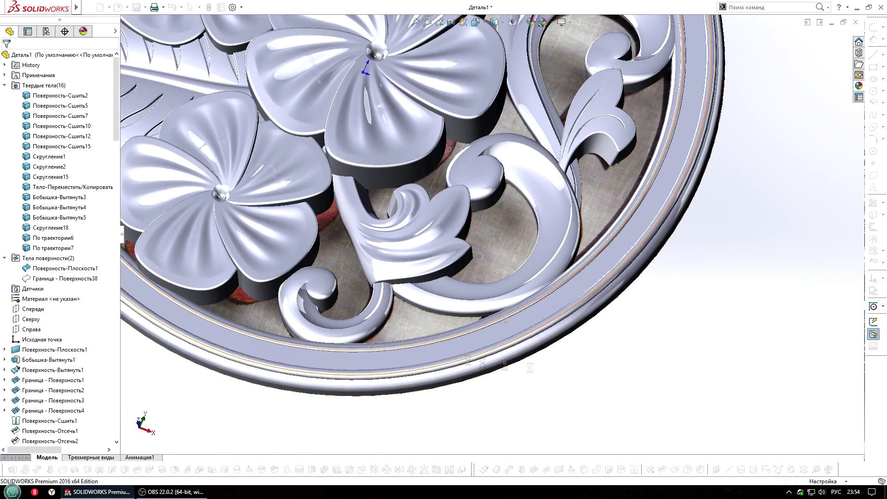
pyautogui.moveTo(604, 361)
pyautogui.mouseDown(button='middle')
pyautogui.moveTo(402, 318)
pyautogui.moveTo(407, 387)
pyautogui.mouseUp(button='middle')
# Step: Subtract the swept rings from the filleted rim body to form grooves
pyautogui.click(324, 468)
pyautogui.click(446, 341)
pyautogui.click(452, 358)
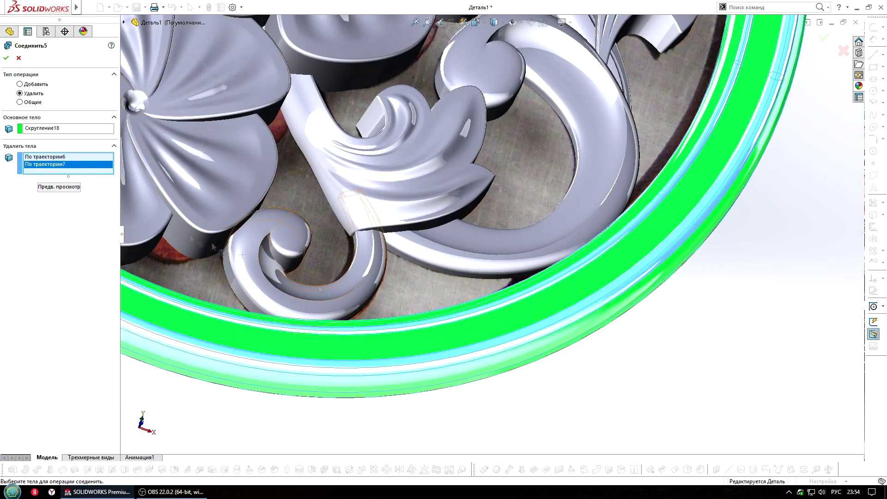
pyautogui.press('Return')
pyautogui.moveTo(683, 316); pyautogui.dragTo(617, 335, button='middle')
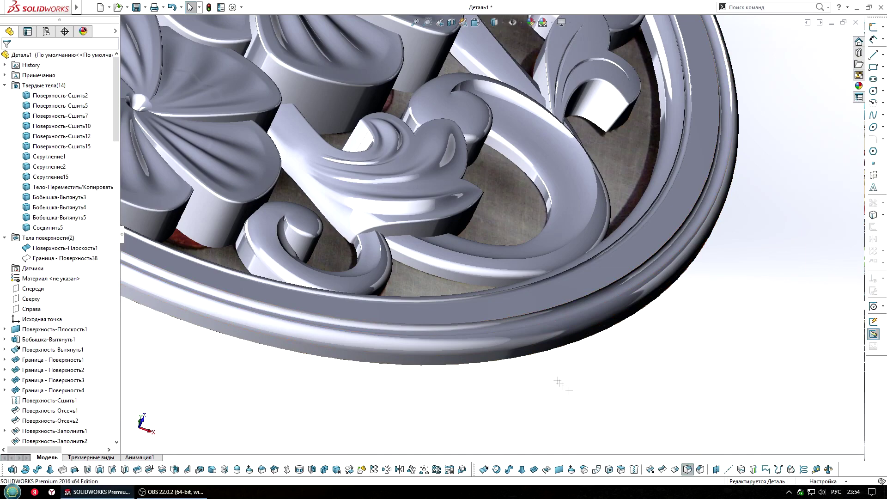
# Step: Fillet the rim's groove edge at 3 mm
pyautogui.hotkey('ctrl', 'f')
pyautogui.scroll(-3, 496, 307)
pyautogui.write('1')
pyautogui.press('Return')
pyautogui.click(478, 293)
pyautogui.moveTo(478, 293); pyautogui.dragTo(452, 277, button='middle')
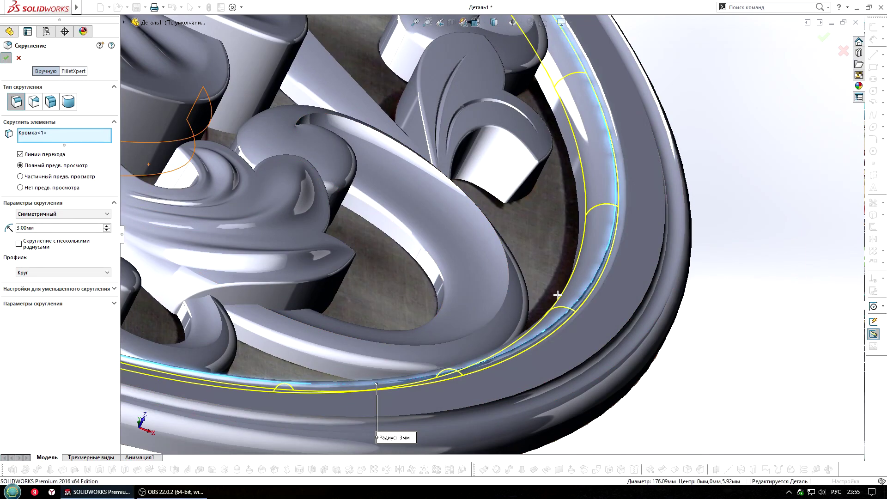
pyautogui.press('Return')
pyautogui.moveTo(651, 313); pyautogui.dragTo(663, 461, button='middle')
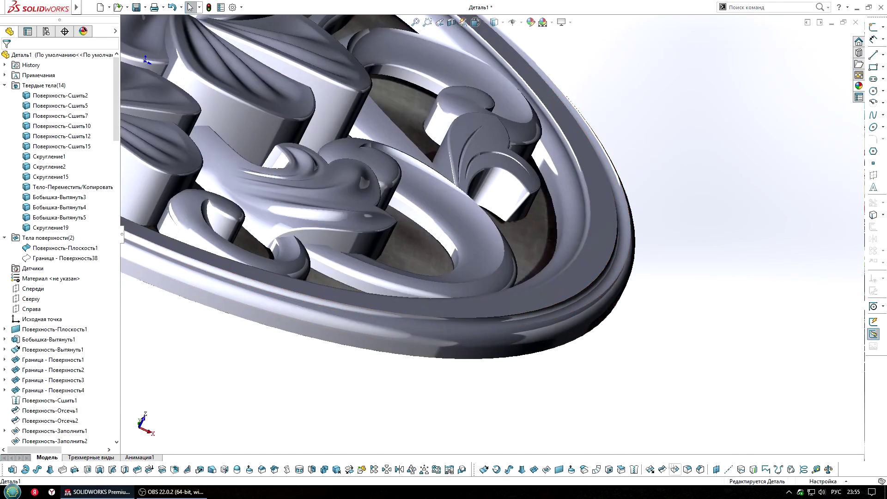
# Step: Add 1 mm and 2 mm rim fillets, then hide Поверхность-Плоскость1
pyautogui.press('Return')
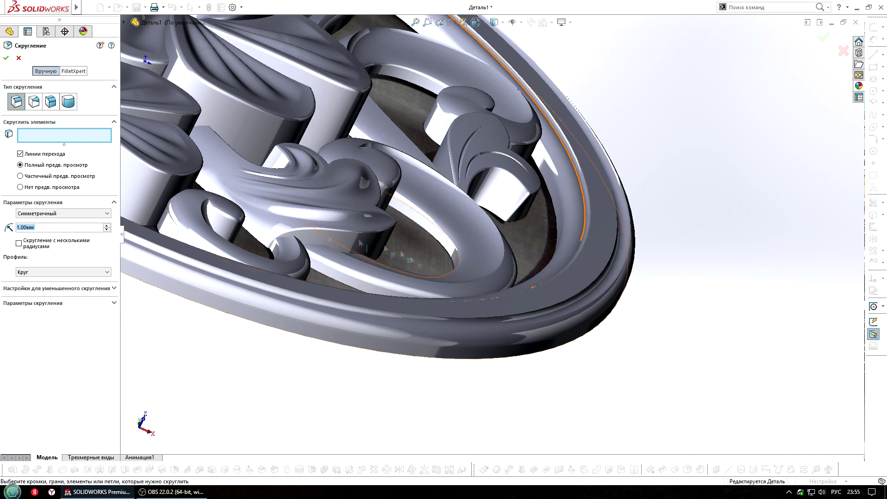
pyautogui.click(595, 274)
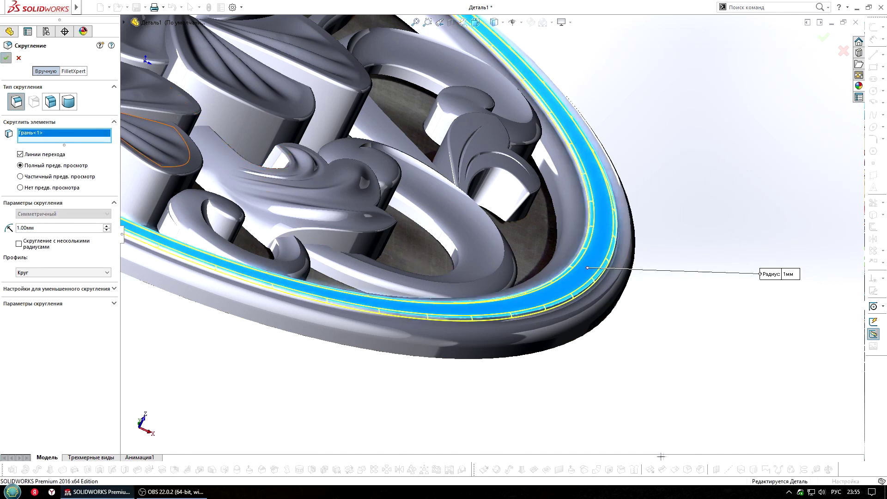
pyautogui.press('Return')
pyautogui.press('Return')
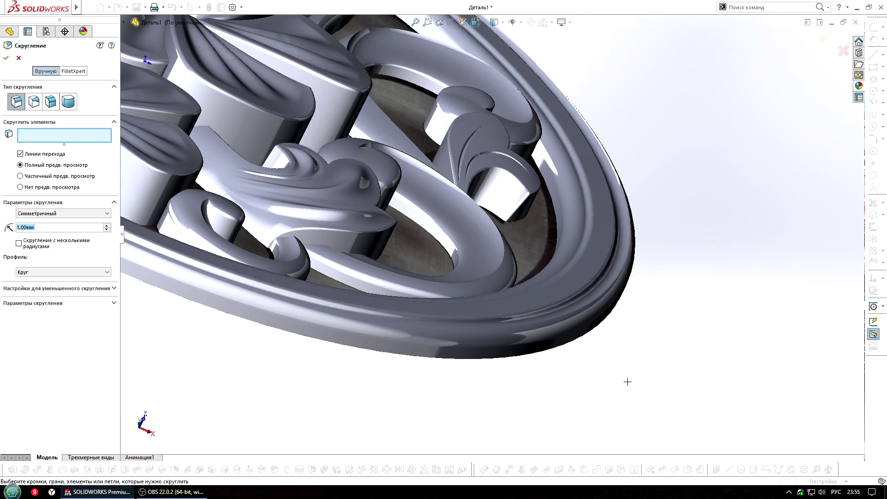
pyautogui.write('2')
pyautogui.click(626, 291)
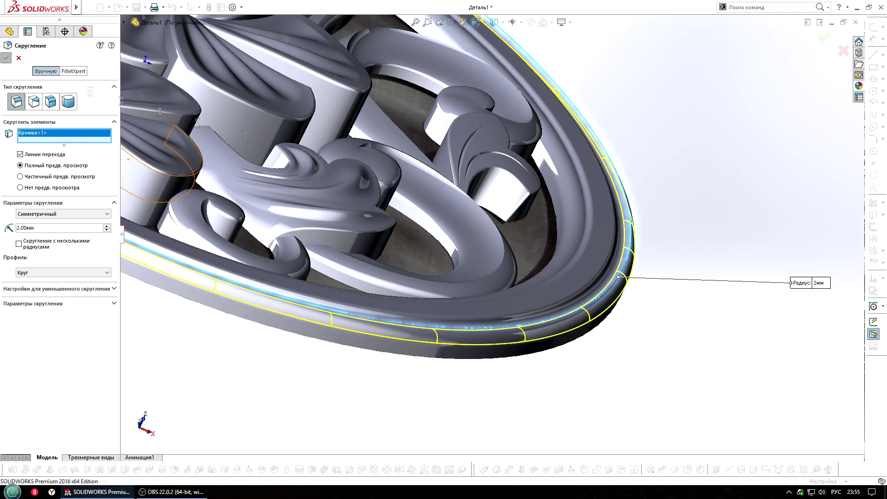
pyautogui.press('Return')
pyautogui.moveTo(687, 243)
pyautogui.mouseDown(button='middle')
pyautogui.moveTo(573, 228)
pyautogui.moveTo(517, 284)
pyautogui.mouseUp(button='middle')
pyautogui.click(65, 248)
pyautogui.moveTo(561, 245)
pyautogui.mouseDown(button='middle')
pyautogui.moveTo(559, 152)
pyautogui.moveTo(564, 337)
pyautogui.moveTo(572, 332)
pyautogui.moveTo(557, 310)
pyautogui.mouseUp(button='middle')
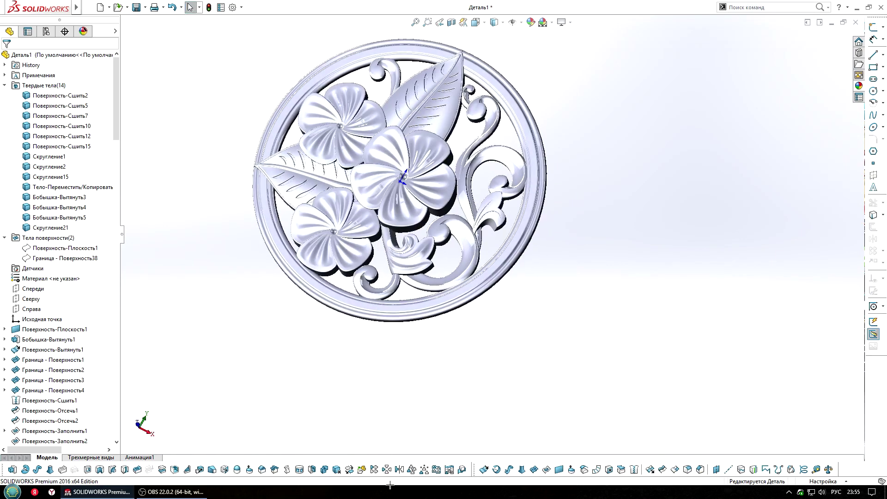
# Step: Combine all 14 plaque bodies into a single body
pyautogui.click(323, 469)
pyautogui.scroll(3, 222, 238)
pyautogui.moveTo(342, 93); pyautogui.dragTo(555, 264)
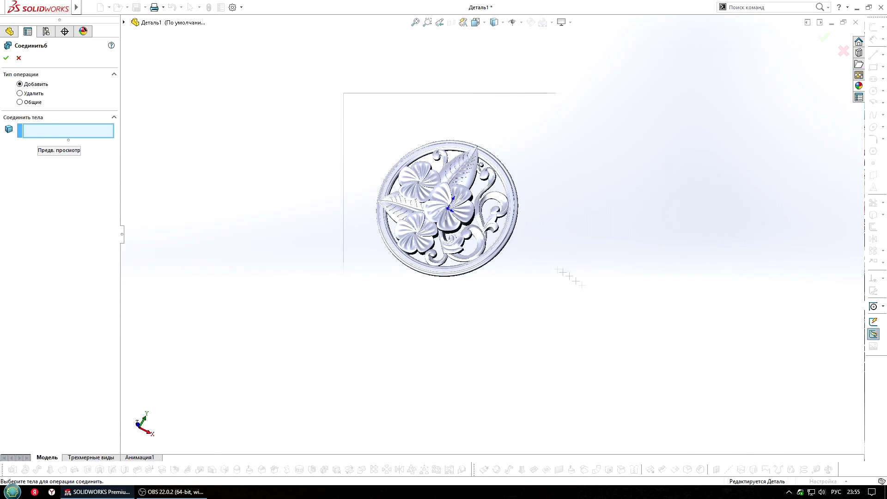
pyautogui.click(6, 57)
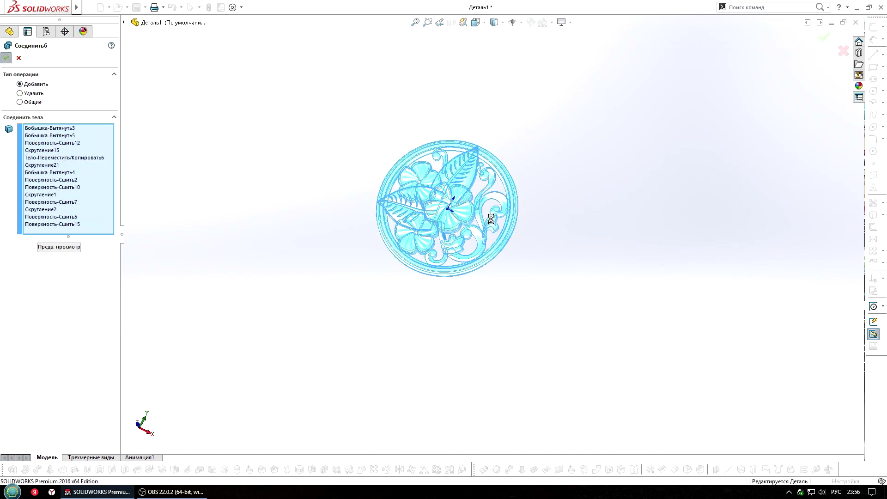
pyautogui.scroll(-4, 517, 235)
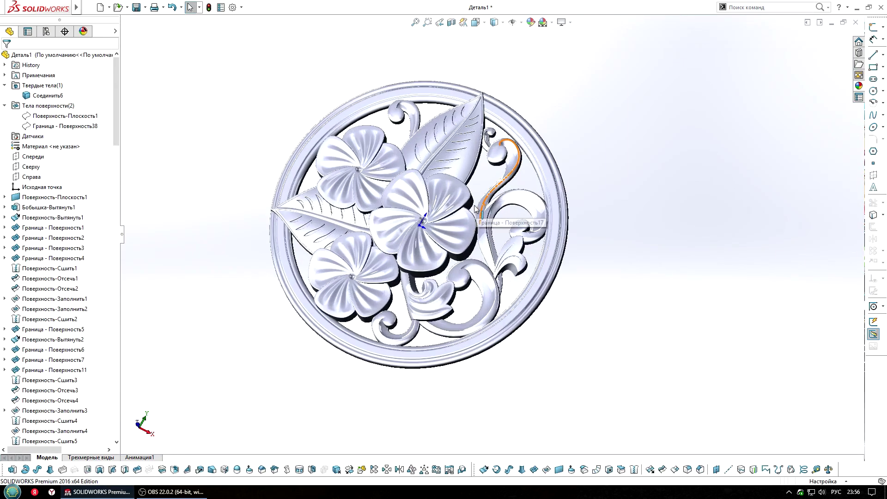
pyautogui.scroll(-2, 633, 265)
pyautogui.moveTo(634, 266)
pyautogui.mouseDown(button='middle')
pyautogui.moveTo(659, 179)
pyautogui.moveTo(580, 253)
pyautogui.moveTo(575, 310)
pyautogui.moveTo(617, 174)
pyautogui.moveTo(753, 129)
pyautogui.moveTo(647, 147)
pyautogui.moveTo(586, 257)
pyautogui.moveTo(433, 52)
pyautogui.moveTo(577, 214)
pyautogui.moveTo(596, 37)
pyautogui.mouseUp(button='middle')
pyautogui.click(432, 52)
pyautogui.press('Escape')
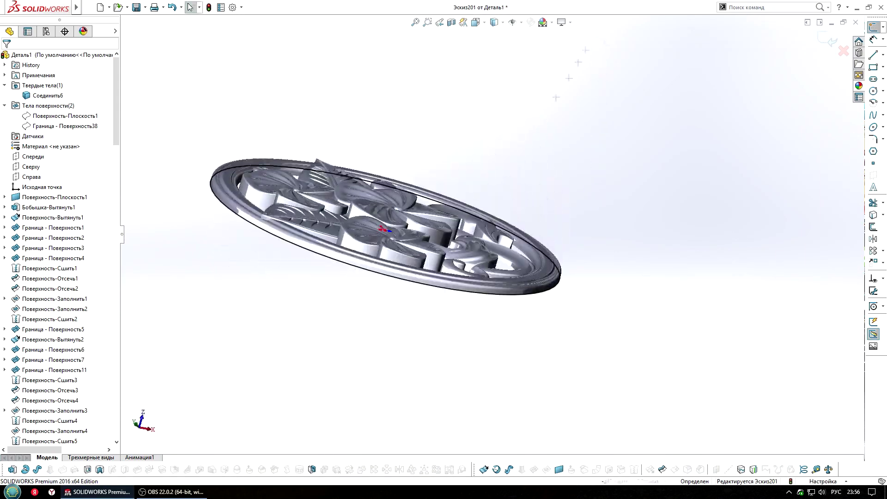
# Step: Extrude the outline sketch 1.5 mm as a base disc merged with the plaque
pyautogui.click(12, 469)
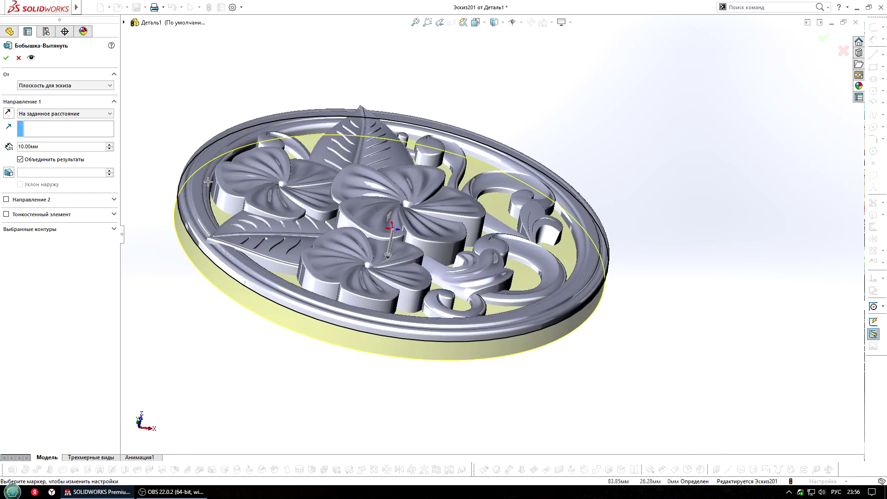
pyautogui.write('1.5')
pyautogui.press('Return')
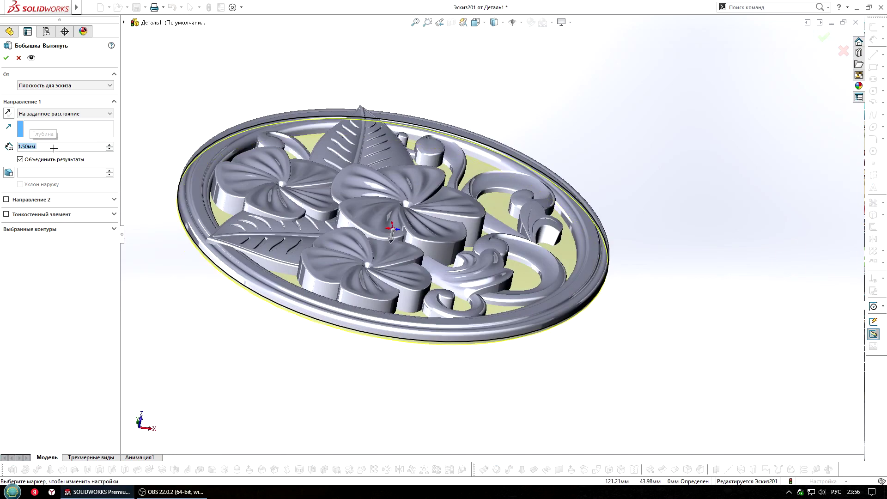
pyautogui.hotkey('ctrl', '8')
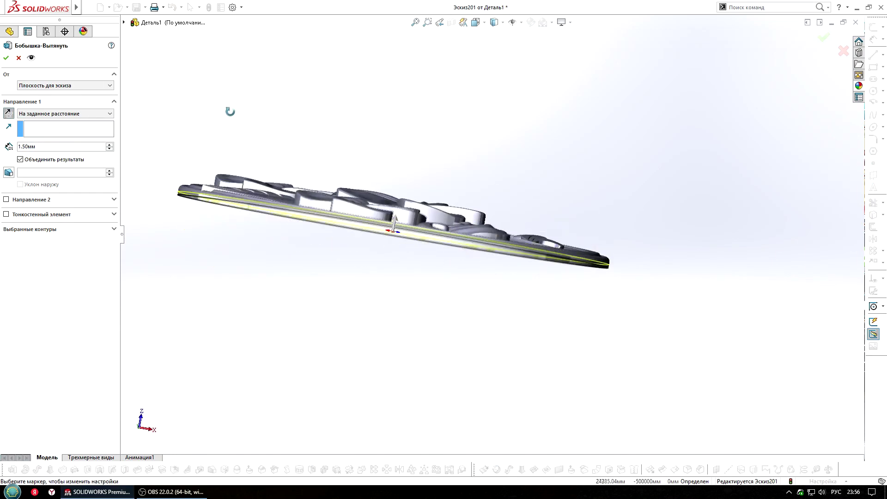
pyautogui.moveTo(323, 277); pyautogui.dragTo(265, 314, button='middle')
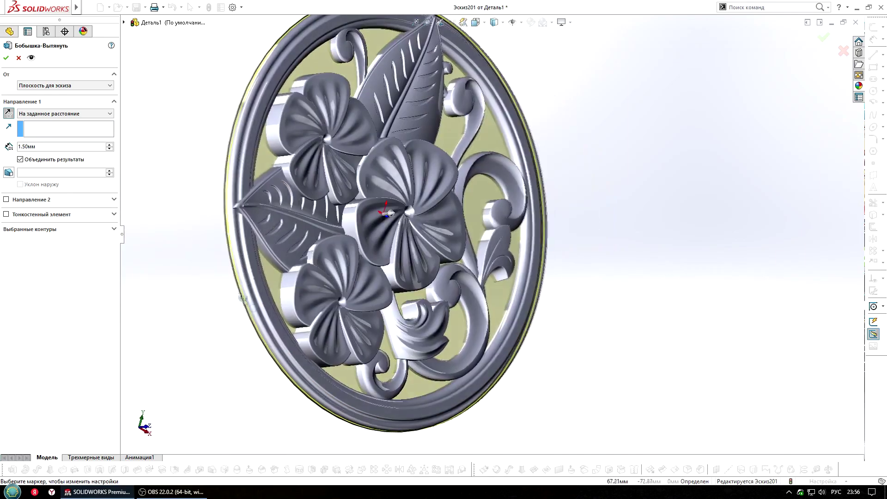
pyautogui.scroll(-5, 392, 145)
pyautogui.scroll(5, 391, 145)
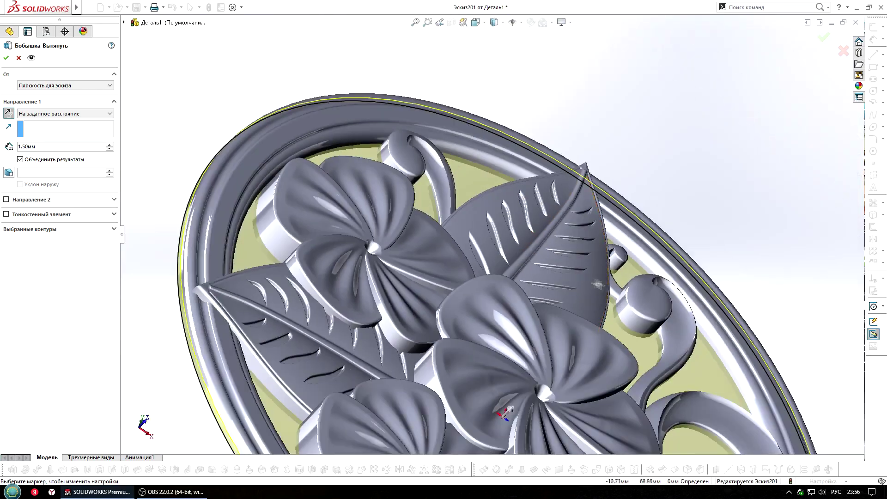
pyautogui.moveTo(392, 145); pyautogui.dragTo(588, 285, button='middle')
pyautogui.scroll(-2, 588, 286)
pyautogui.scroll(5, 588, 285)
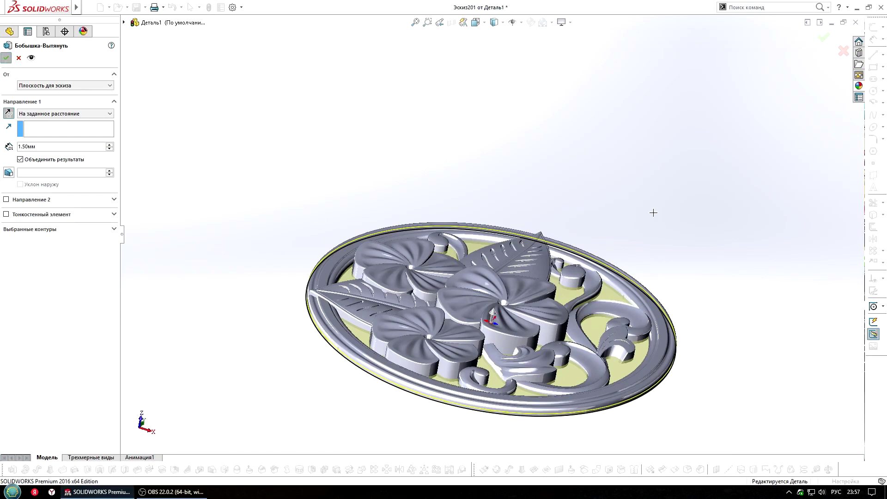
pyautogui.press('Return')
pyautogui.moveTo(653, 213); pyautogui.dragTo(531, 238, button='middle')
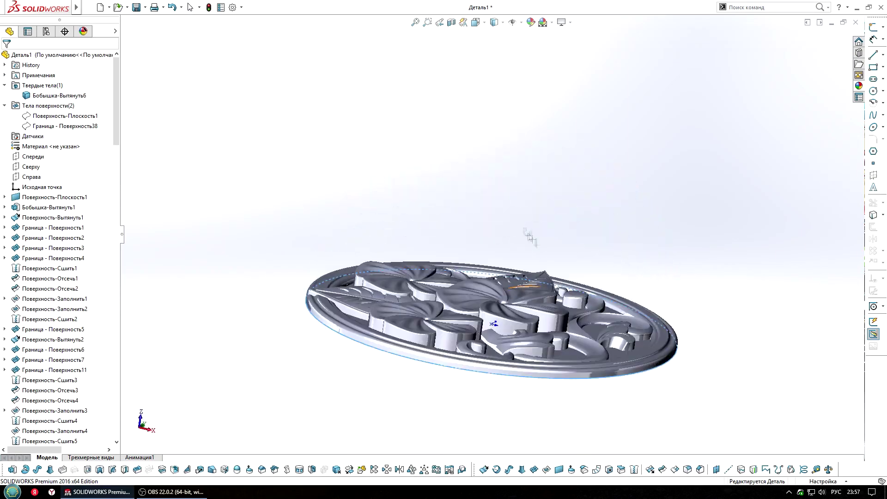